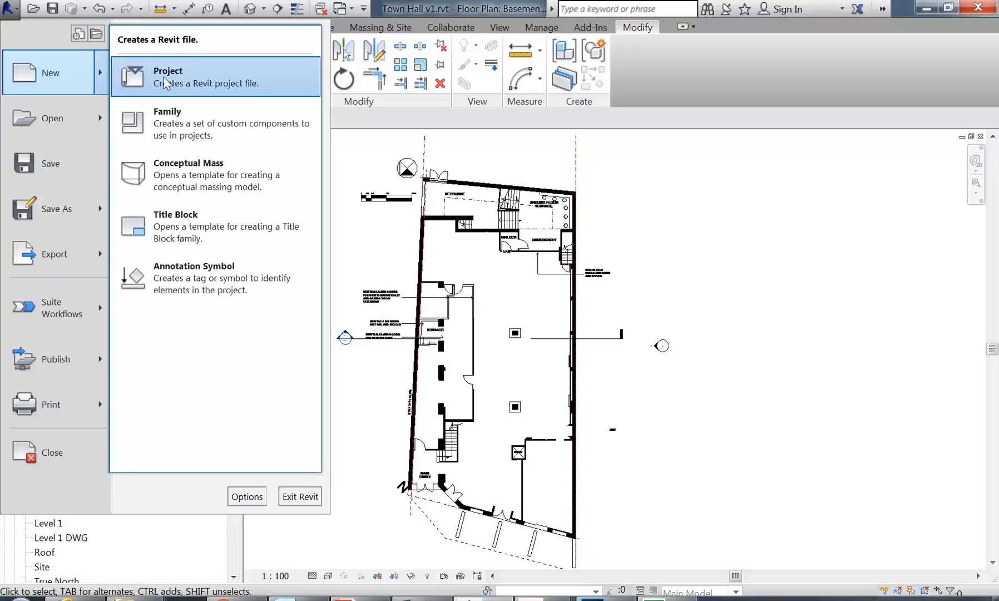
Step: Create a new Revit project from the Architectural Template
{"action": "left_click", "coordinate": [441, 199]}
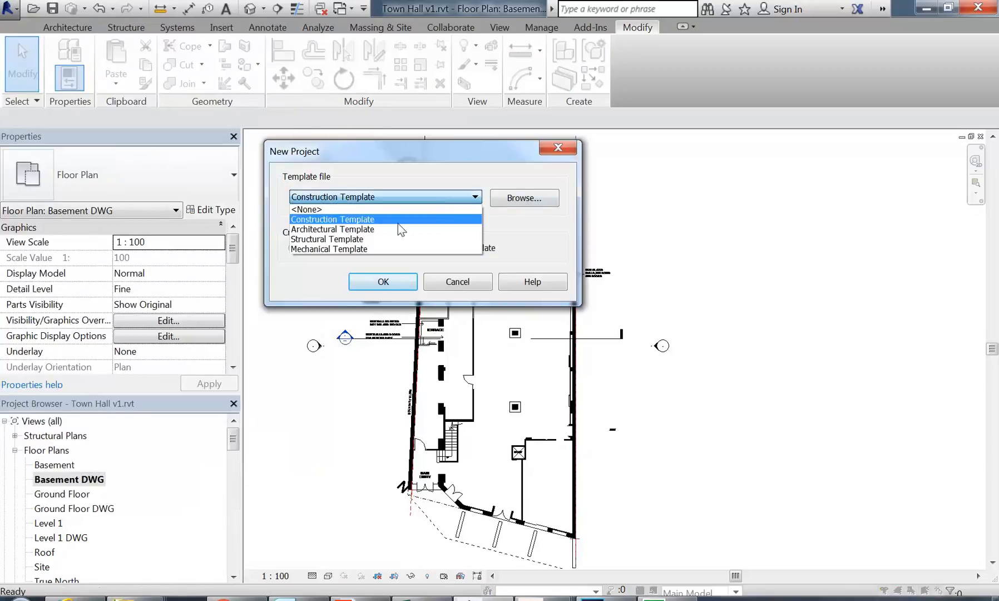
{"action": "left_click", "coordinate": [381, 229]}
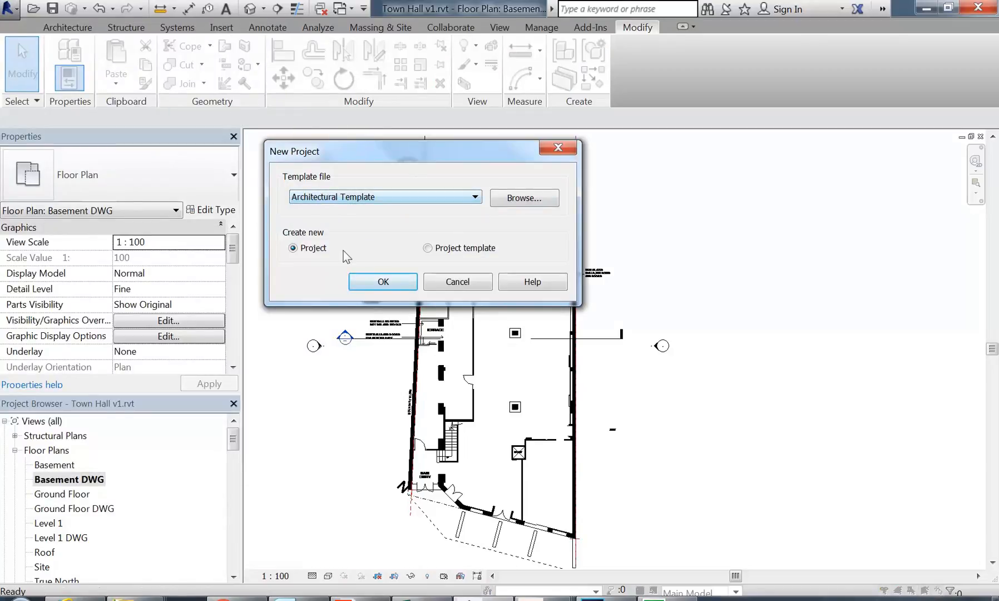
{"action": "left_click", "coordinate": [384, 281]}
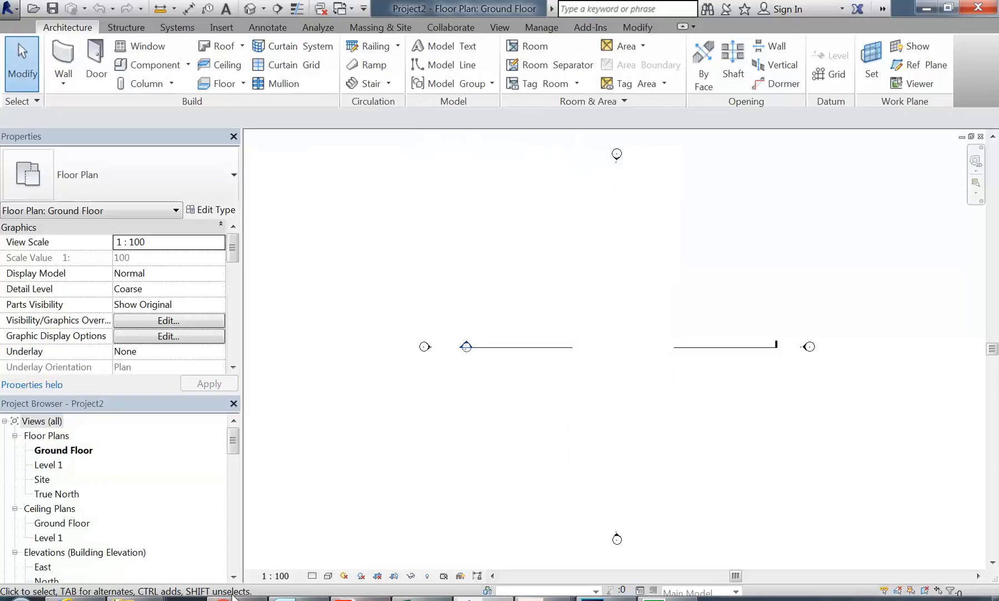
Step: Open Dec 2 Studio Project 2- Wine & Cheese Bar 2016.pdf from the Balmoral PDF folder in Acrobat Reader and look over its floor plans
{"action": "left_click", "coordinate": [353, 599]}
{"action": "left_click", "coordinate": [354, 600]}
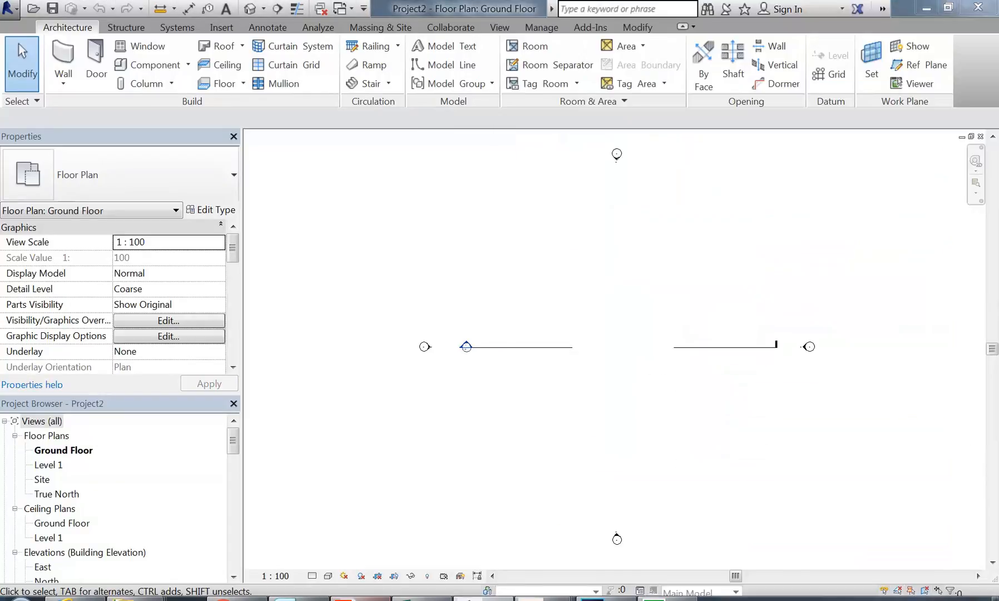
{"action": "mouse_move", "coordinate": [136, 599]}
{"action": "mouse_move", "coordinate": [410, 552]}
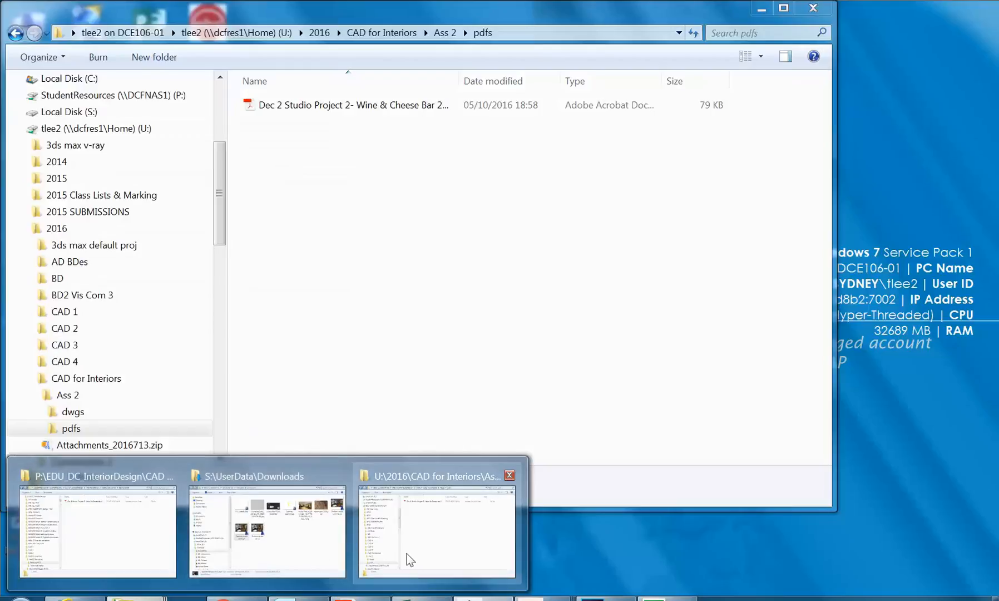
{"action": "left_click", "coordinate": [148, 519]}
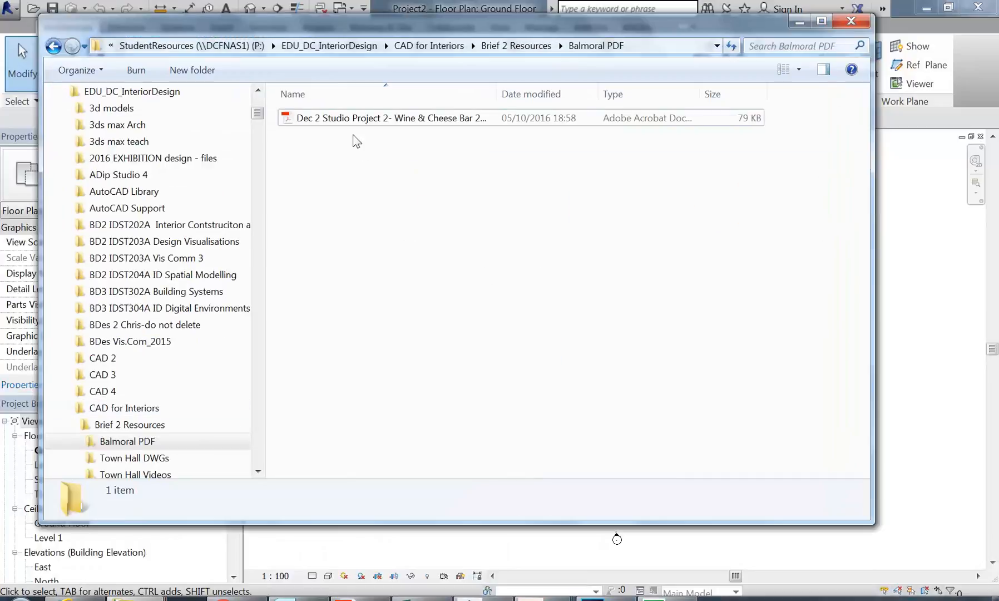
{"action": "double_click", "coordinate": [341, 117]}
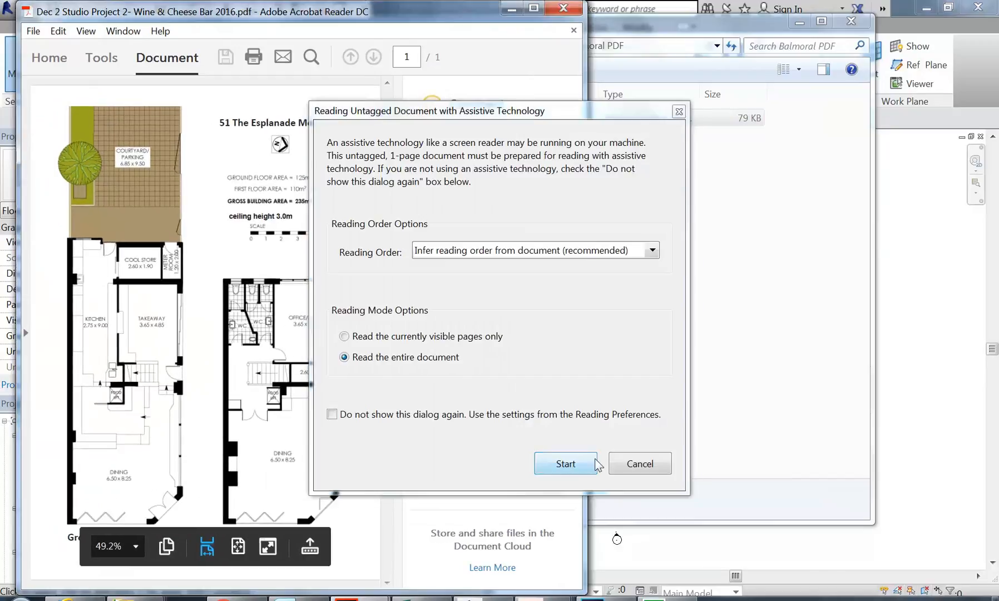
{"action": "left_click", "coordinate": [628, 467]}
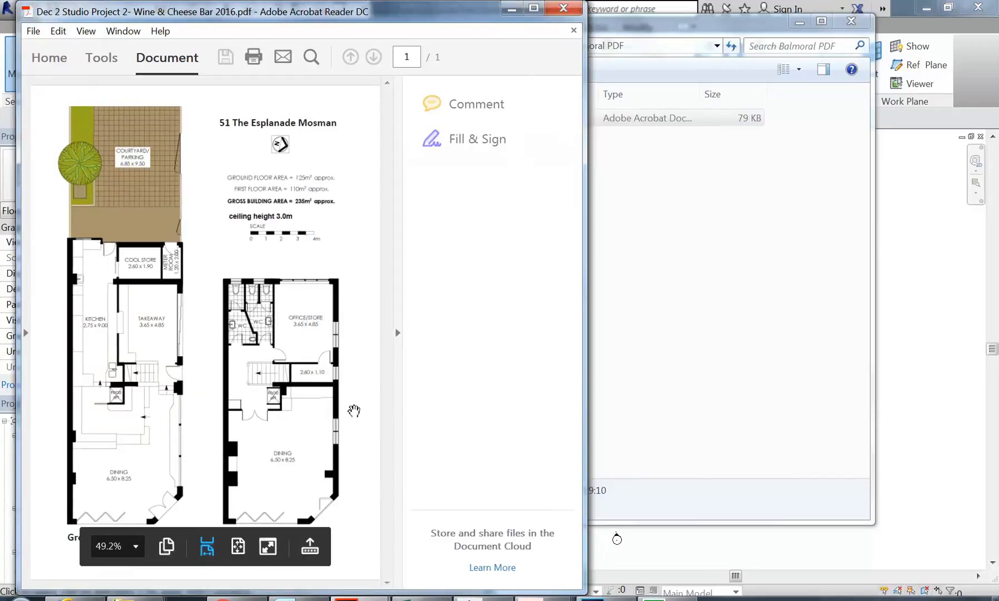
{"action": "left_click", "coordinate": [398, 384]}
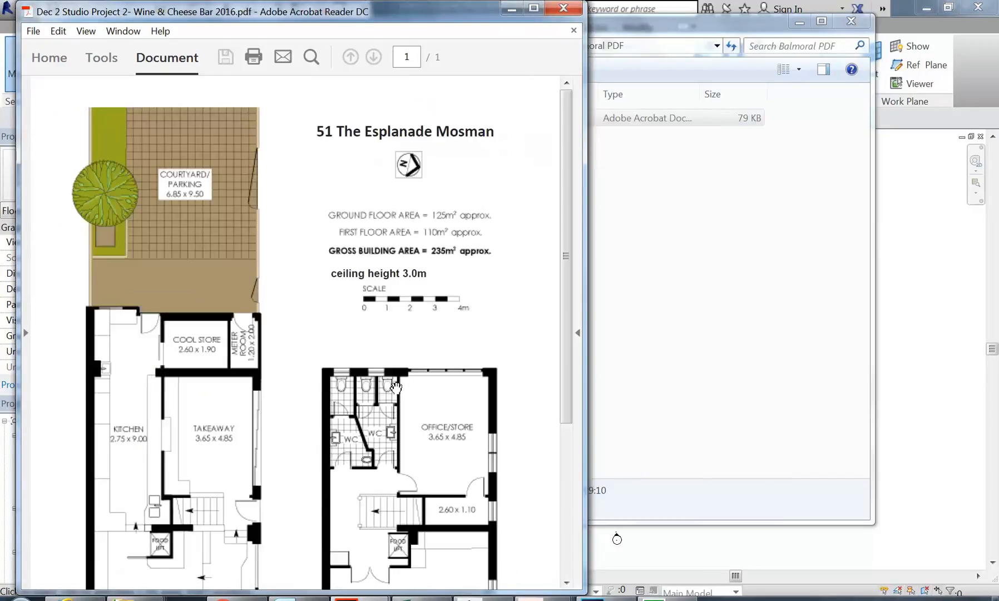
{"action": "scroll", "coordinate": [573, 234], "scroll_direction": "down", "scroll_amount": 5}
{"action": "scroll", "coordinate": [556, 211], "scroll_direction": "up", "scroll_amount": 5}
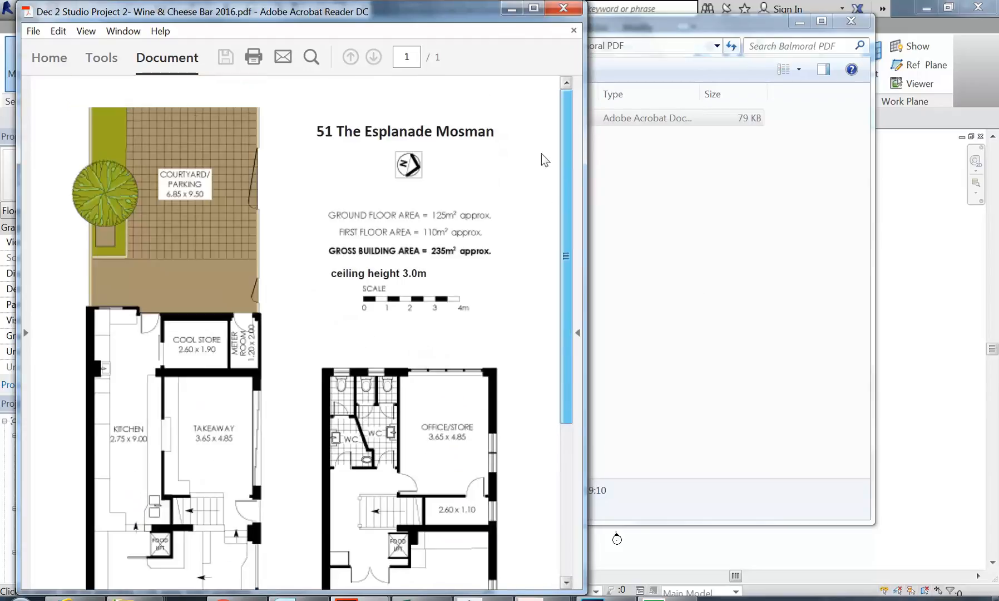
Step: Switch to Photoshop and open the Wine & Cheese Bar PDF from CAD for Interiors > Brief 2 Resources > Balmoral PDF
{"action": "left_click", "coordinate": [605, 598]}
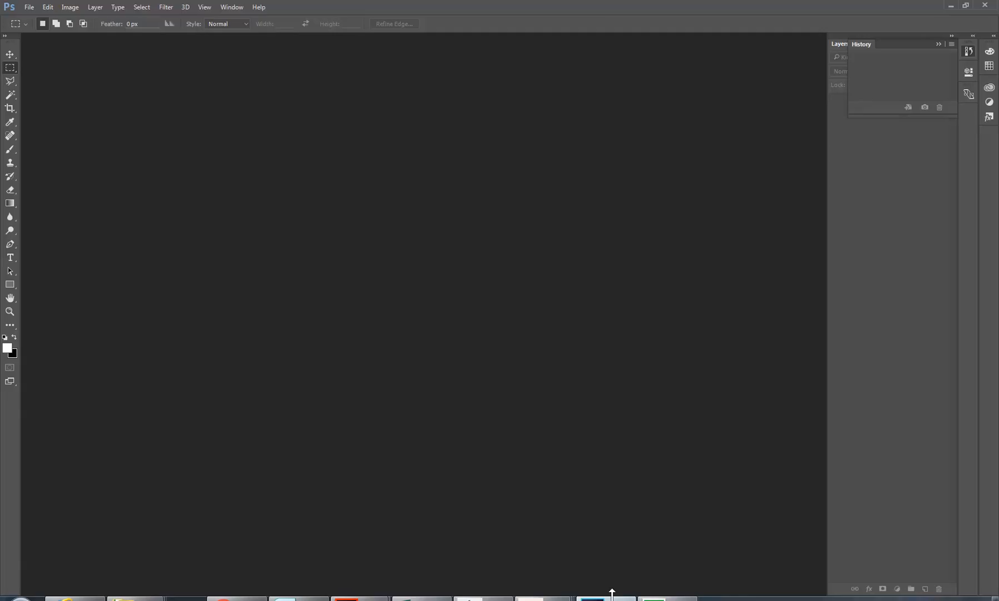
{"action": "left_click", "coordinate": [32, 6]}
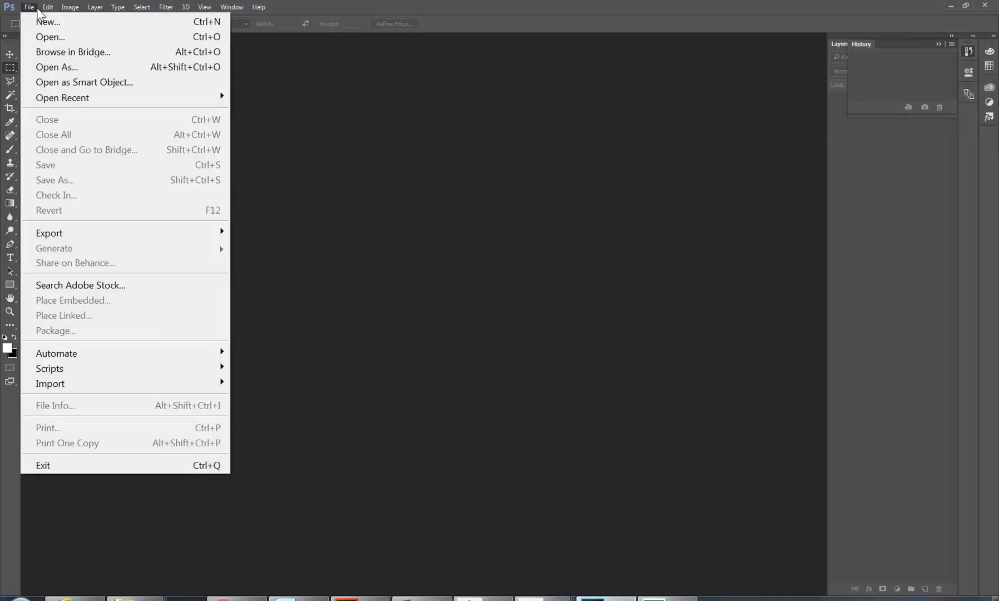
{"action": "left_click", "coordinate": [44, 39]}
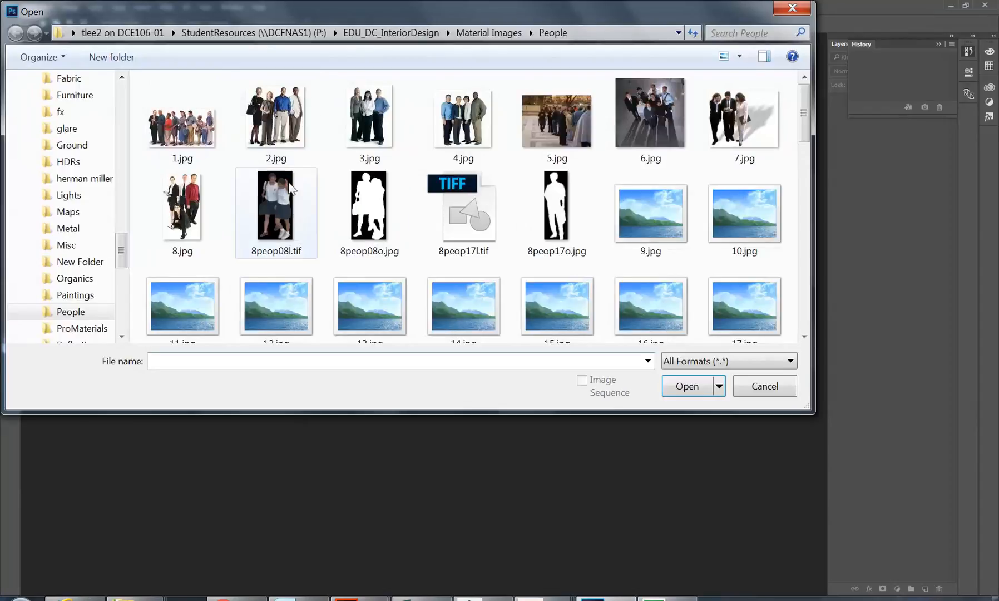
{"action": "left_click_drag", "start_coordinate": [124, 241], "coordinate": [122, 174]}
{"action": "left_click", "coordinate": [83, 179]}
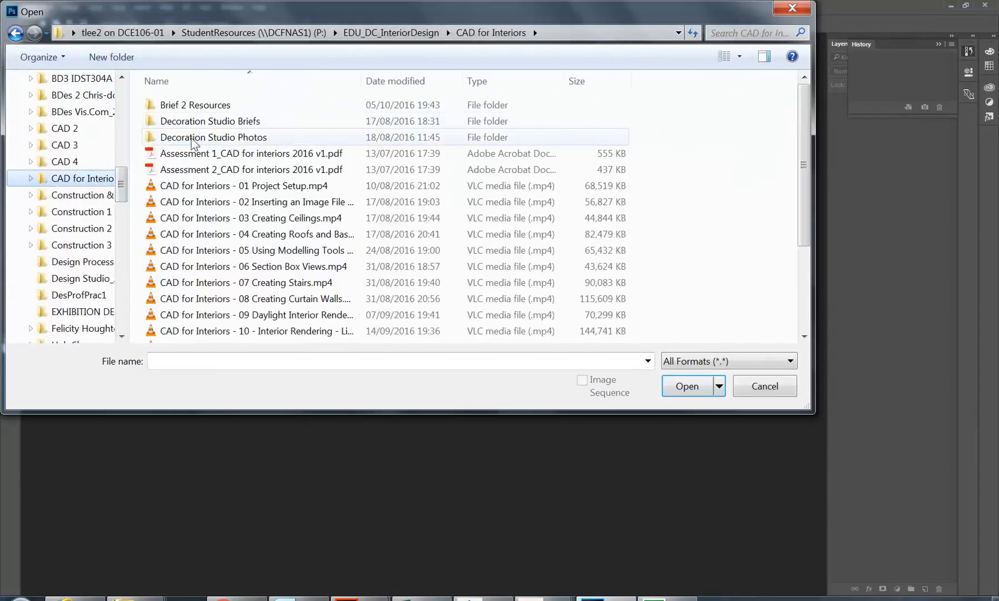
{"action": "double_click", "coordinate": [187, 106]}
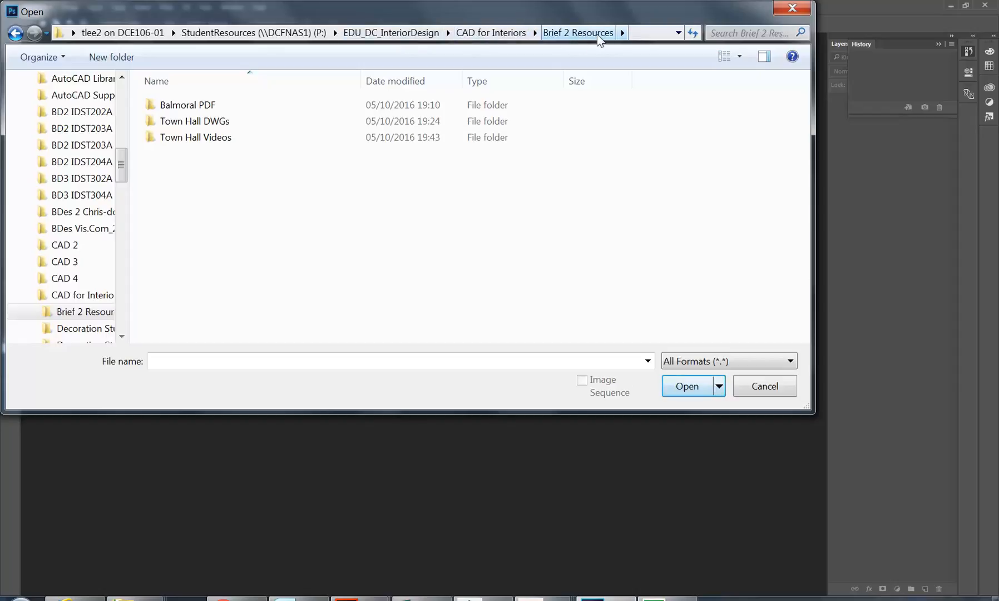
{"action": "double_click", "coordinate": [178, 105]}
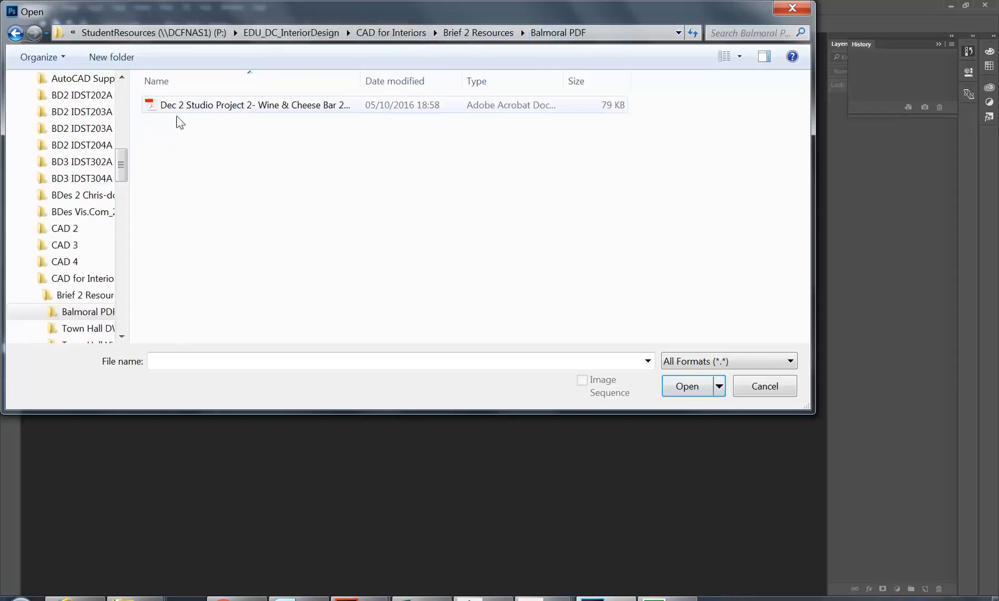
{"action": "left_click", "coordinate": [181, 106]}
{"action": "left_click", "coordinate": [684, 385]}
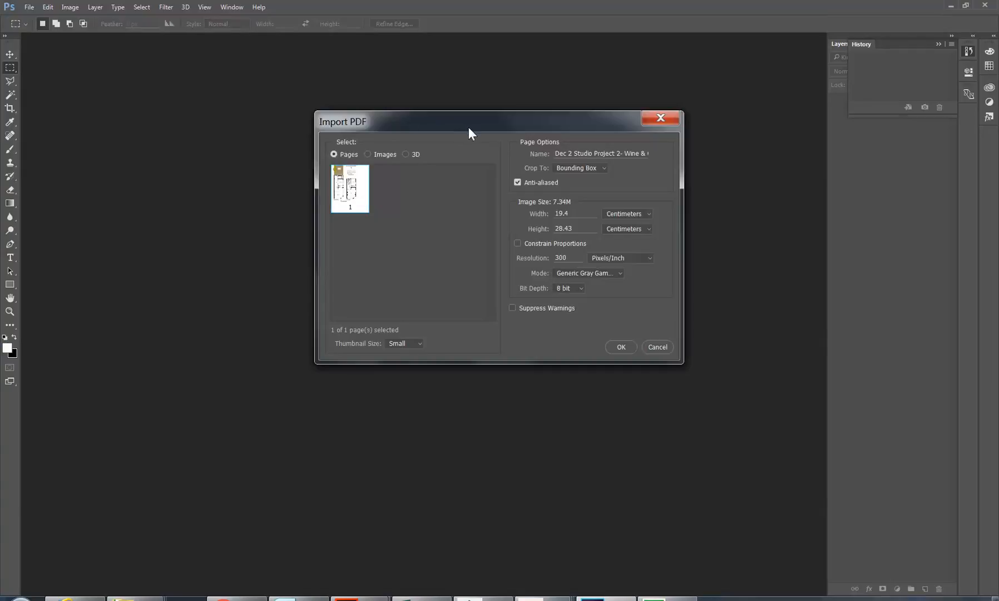
Step: Import the PDF page at a resolution of 300 pixels/inch
{"action": "left_click_drag", "start_coordinate": [466, 126], "coordinate": [359, 107]}
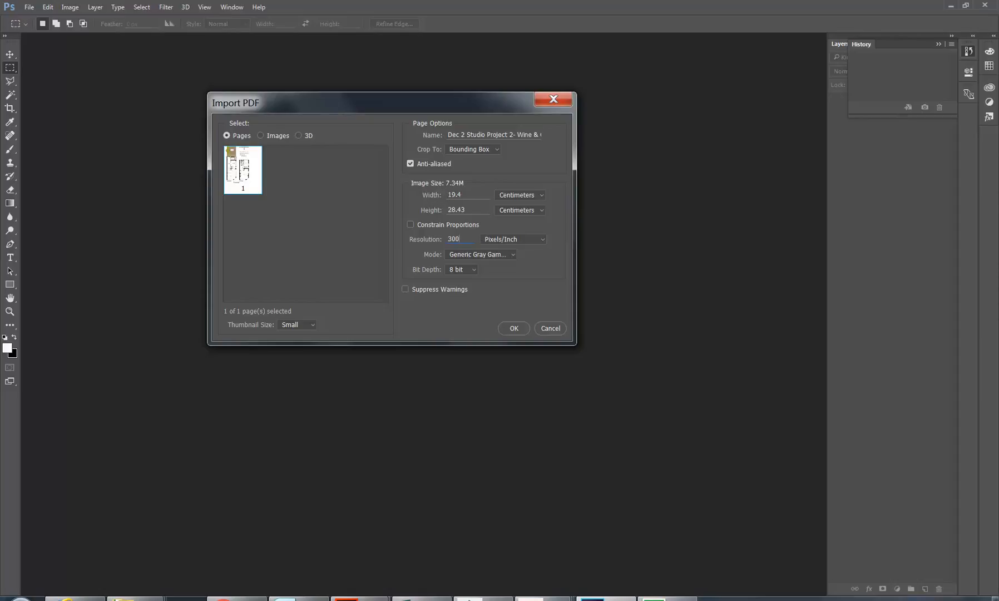
{"action": "left_click", "coordinate": [441, 241]}
{"action": "type", "text": "600"}
{"action": "type", "text": "3"}
{"action": "left_click", "coordinate": [513, 330]}
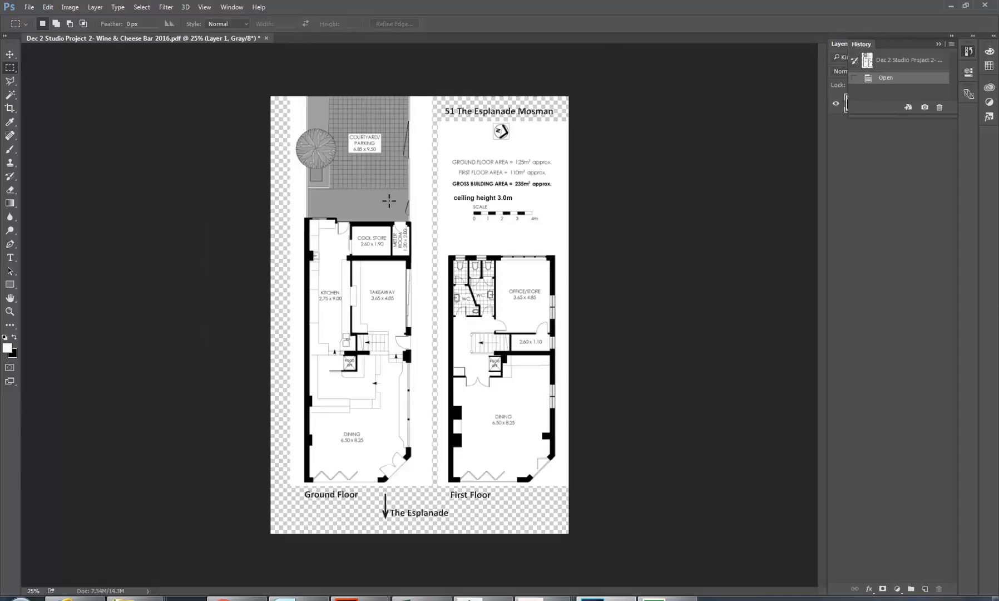
Step: Examine the line and text quality of the imported plans close up, especially around the first-floor stairs and food lift
{"action": "scroll", "coordinate": [478, 467], "scroll_direction": "up", "scroll_amount": 2, "text": "alt"}
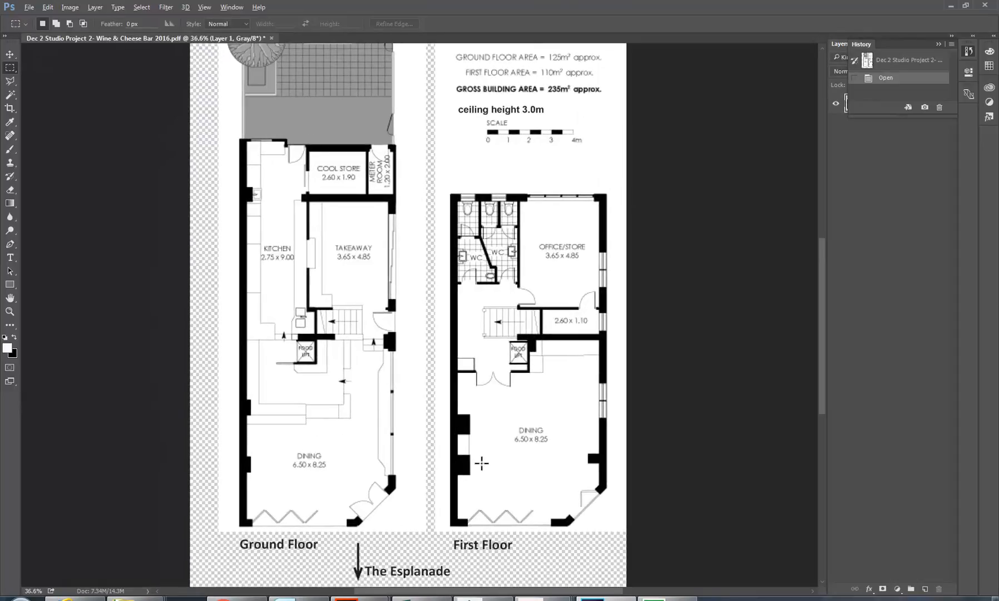
{"action": "scroll", "coordinate": [601, 455], "scroll_direction": "up", "scroll_amount": 2, "text": "alt"}
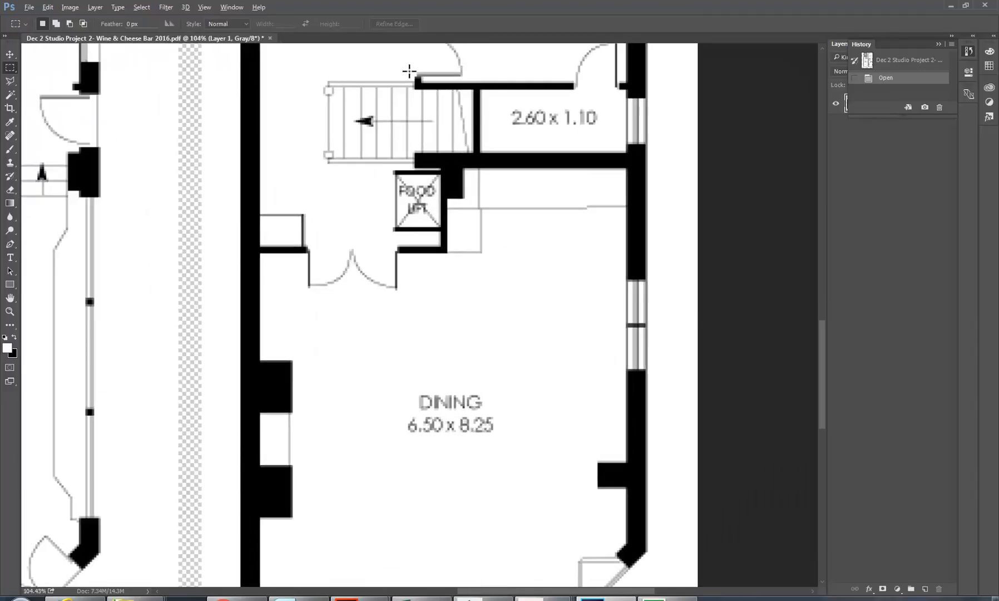
{"action": "scroll", "coordinate": [413, 81], "scroll_direction": "up", "scroll_amount": 2, "text": "alt"}
{"action": "scroll", "coordinate": [412, 159], "scroll_direction": "down", "scroll_amount": 4, "text": "alt"}
{"action": "scroll", "coordinate": [419, 223], "scroll_direction": "up", "scroll_amount": 4, "text": "alt"}
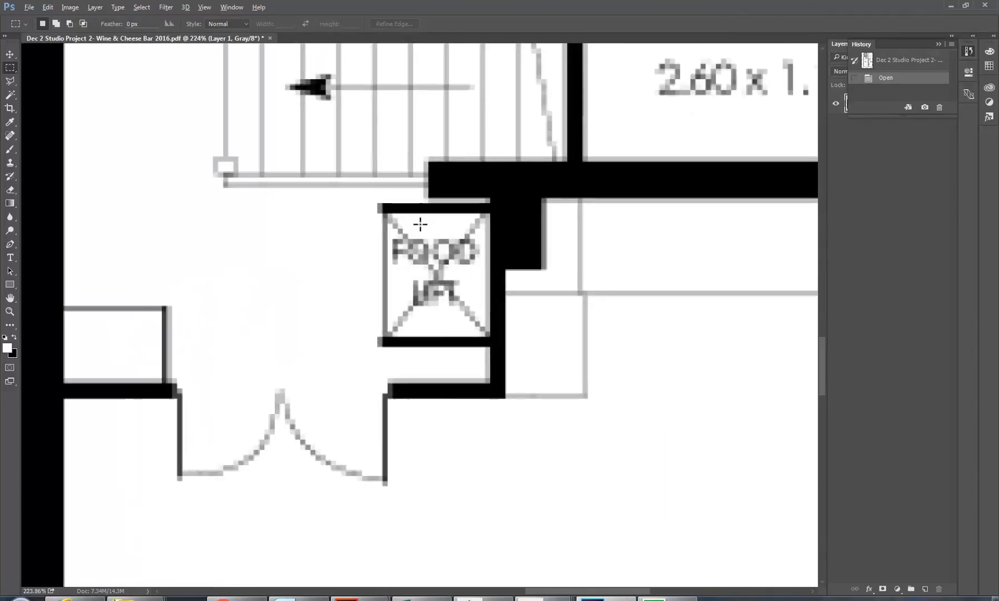
{"action": "scroll", "coordinate": [420, 224], "scroll_direction": "down", "scroll_amount": 5, "text": "alt"}
{"action": "scroll", "coordinate": [217, 206], "scroll_direction": "up", "scroll_amount": 4, "text": "alt"}
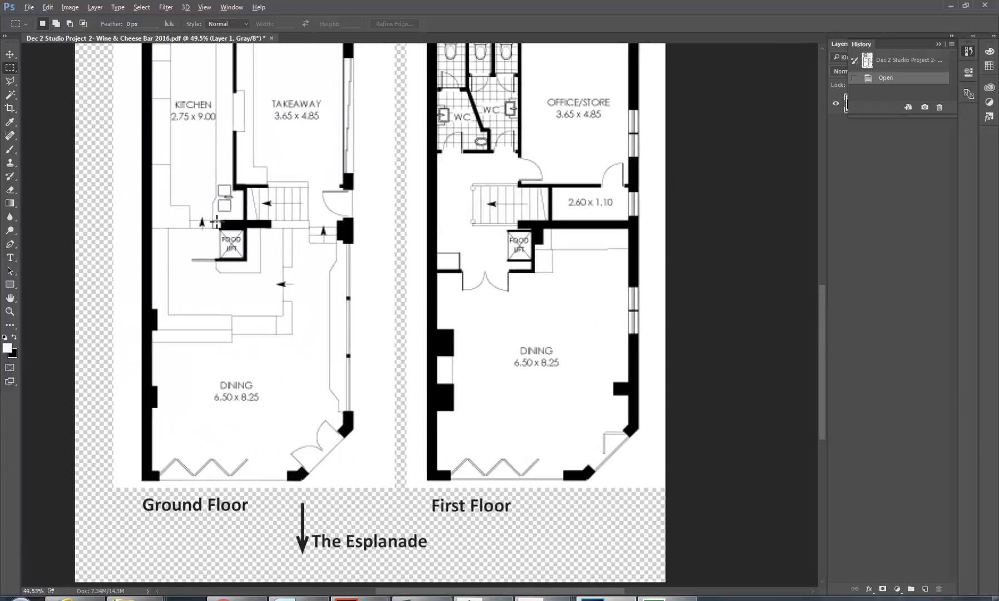
{"action": "scroll", "coordinate": [220, 201], "scroll_direction": "down", "scroll_amount": 5, "text": "alt"}
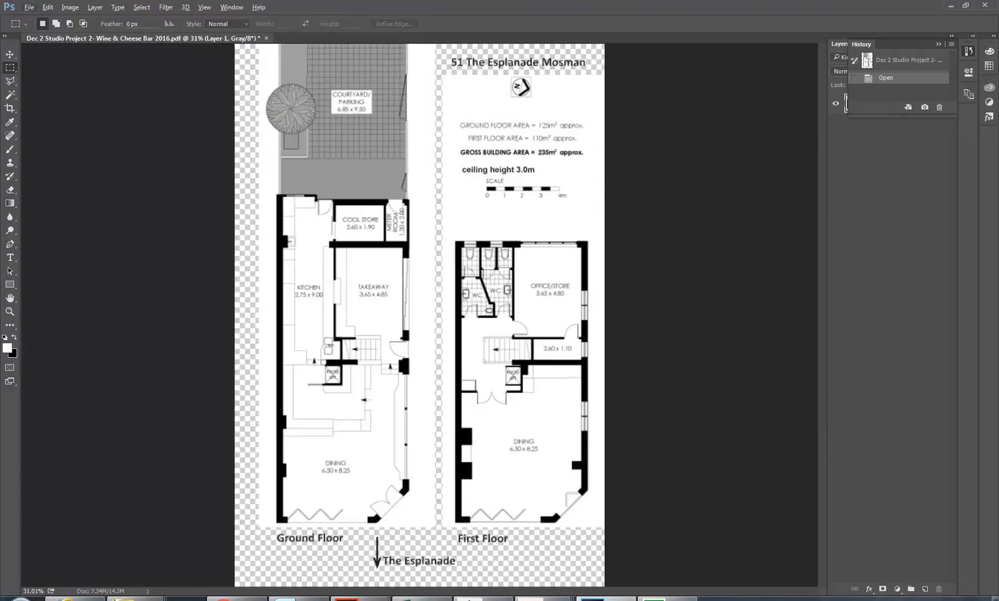
Step: Switch to the PDF in Acrobat Reader and inspect the first-floor stairs and food lift at 200% to compare their sharpness
{"action": "mouse_move", "coordinate": [359, 597]}
{"action": "left_click", "coordinate": [406, 512]}
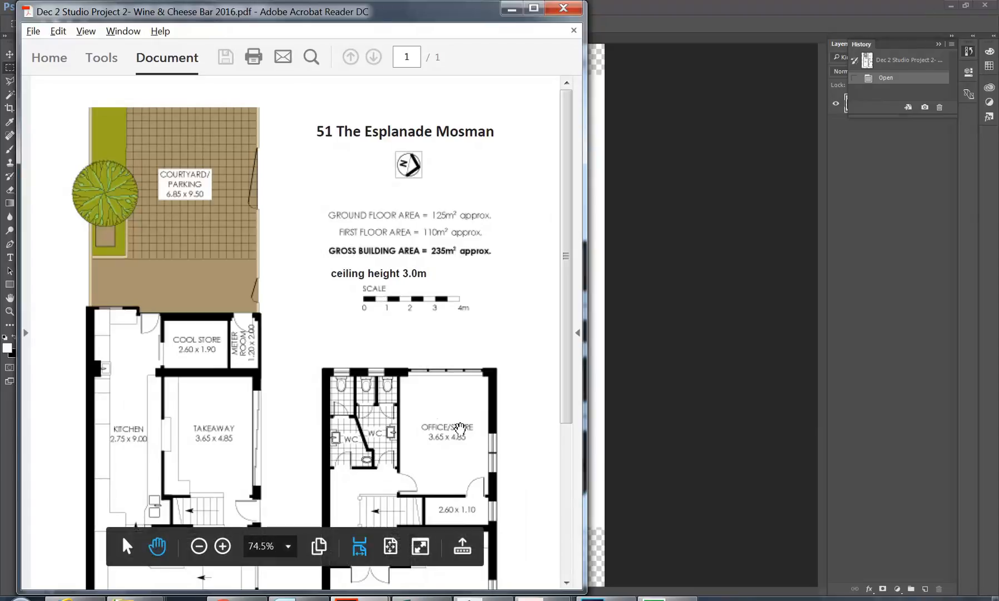
{"action": "scroll", "coordinate": [435, 412], "scroll_direction": "down", "scroll_amount": 5}
{"action": "scroll", "coordinate": [388, 324], "scroll_direction": "up", "scroll_amount": 2}
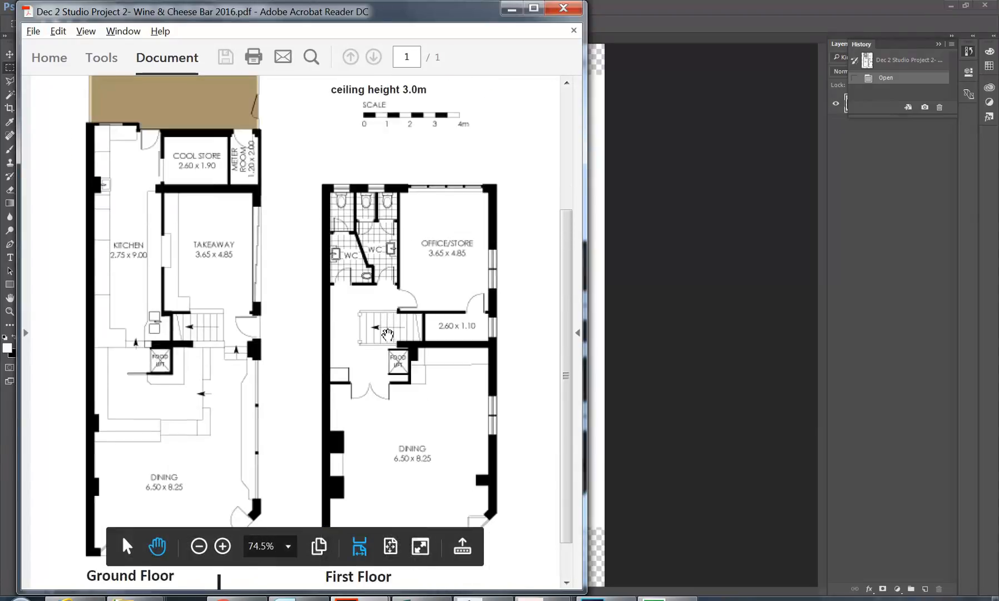
{"action": "scroll", "coordinate": [388, 328], "scroll_direction": "up", "scroll_amount": 1}
{"action": "scroll", "coordinate": [384, 381], "scroll_direction": "down", "scroll_amount": 2}
{"action": "key", "text": "alt"}
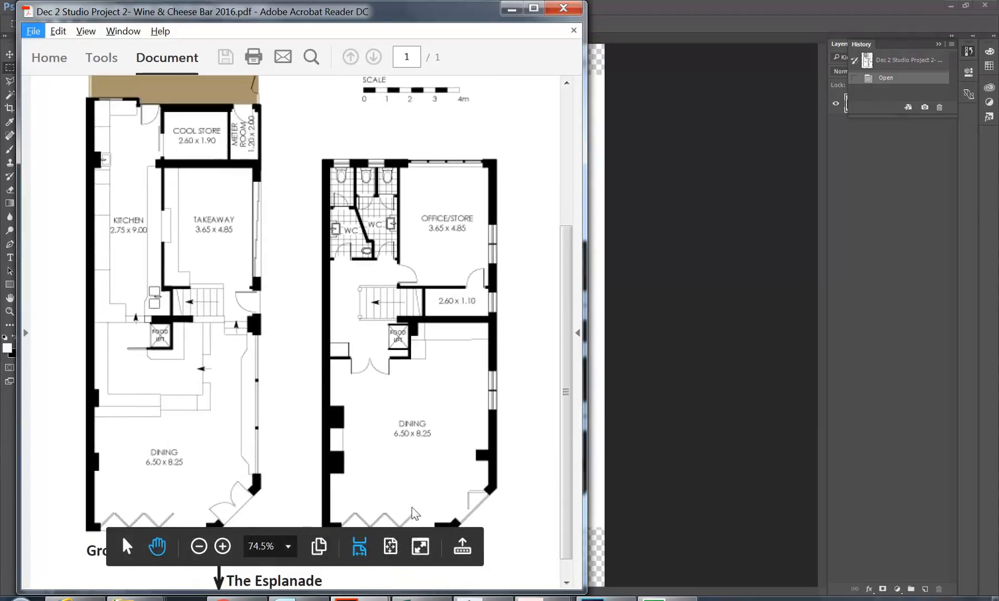
{"action": "left_click", "coordinate": [222, 546]}
{"action": "left_click", "coordinate": [224, 533]}
{"action": "left_click", "coordinate": [160, 538]}
{"action": "left_click_drag", "start_coordinate": [333, 455], "coordinate": [40, 118]}
{"action": "left_click_drag", "start_coordinate": [440, 225], "coordinate": [316, 285]}
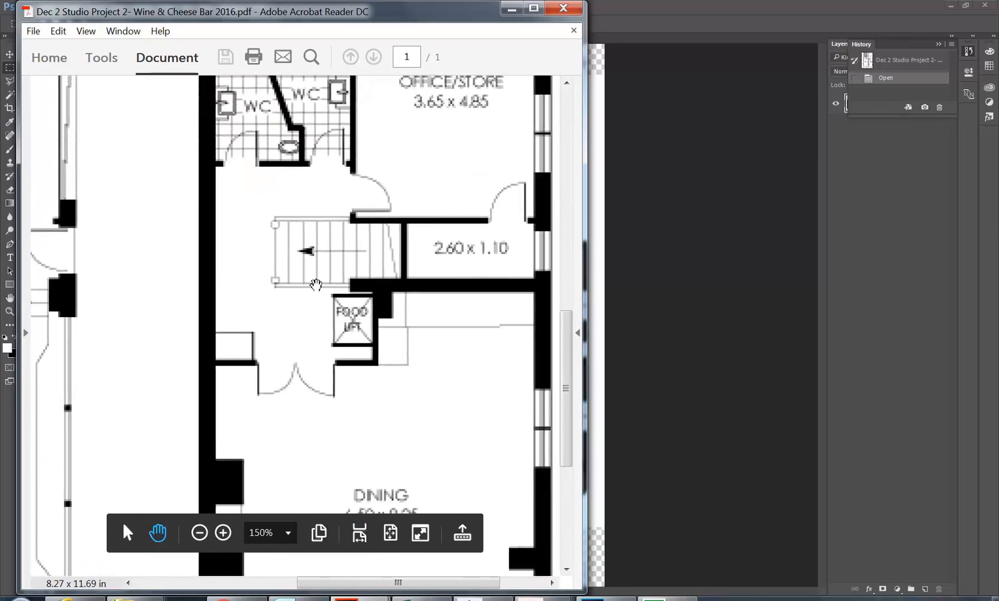
{"action": "left_click", "coordinate": [223, 533]}
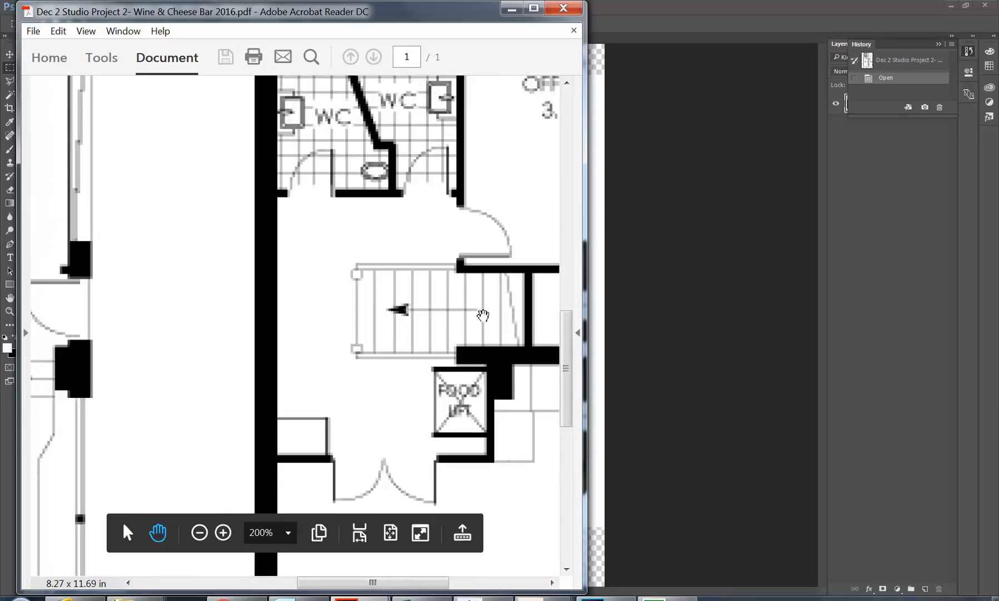
{"action": "left_click_drag", "start_coordinate": [400, 377], "coordinate": [331, 347]}
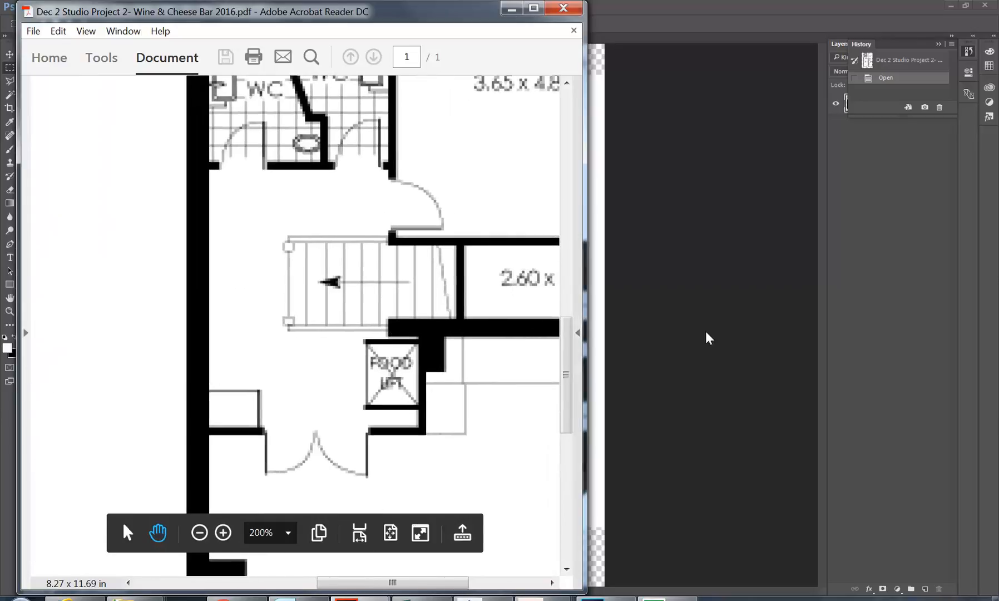
Step: Switch back to Photoshop, recheck the food lift text close up, and close the 300 pixels/inch import without saving changes
{"action": "left_click", "coordinate": [724, 333]}
{"action": "scroll", "coordinate": [512, 356], "scroll_direction": "up", "scroll_amount": 2, "text": "alt"}
{"action": "scroll", "coordinate": [504, 351], "scroll_direction": "up", "scroll_amount": 2, "text": "alt"}
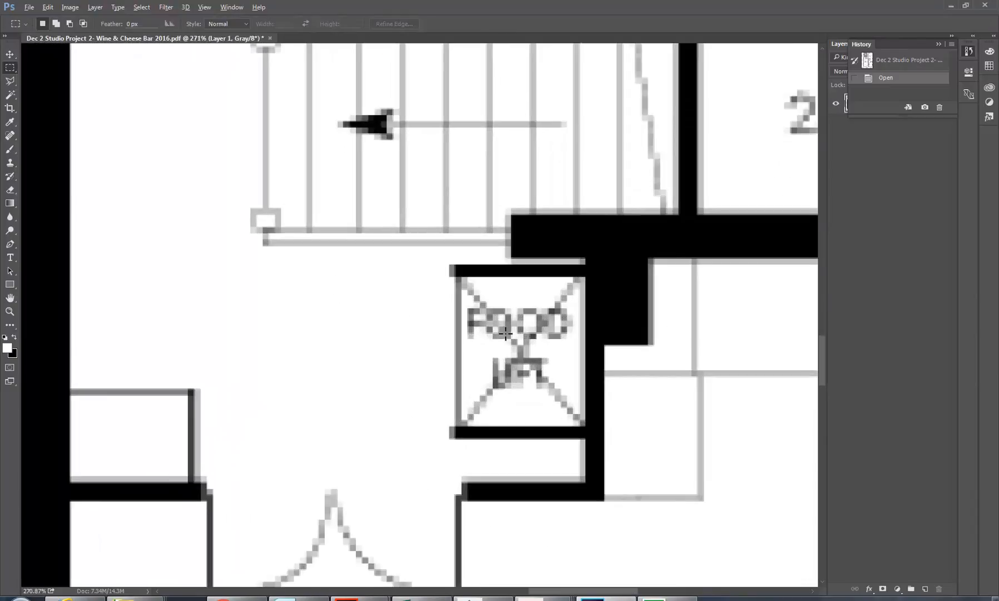
{"action": "scroll", "coordinate": [577, 346], "scroll_direction": "down", "scroll_amount": 8, "text": "alt"}
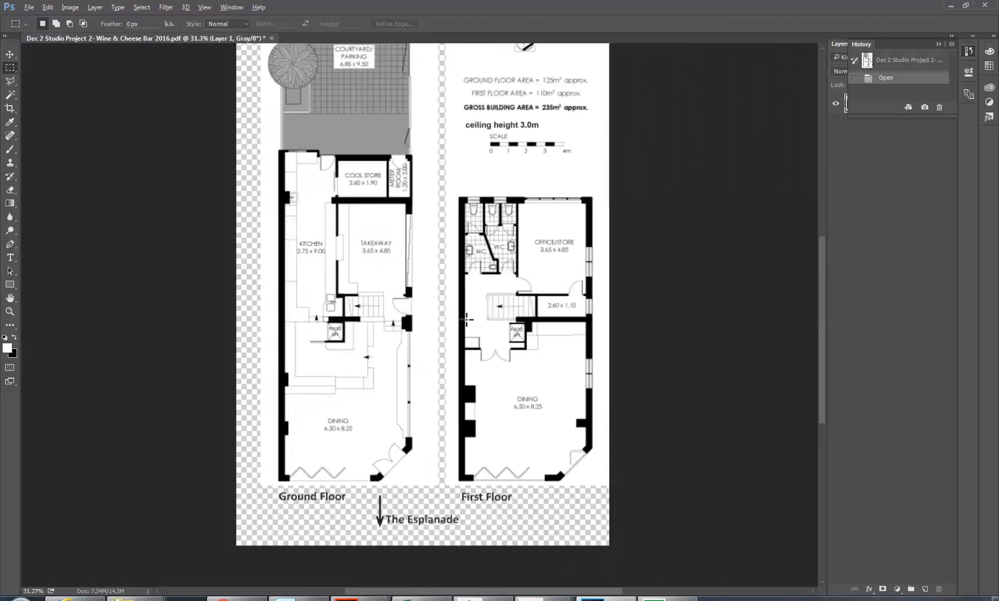
{"action": "scroll", "coordinate": [466, 318], "scroll_direction": "down", "scroll_amount": 1, "text": "alt"}
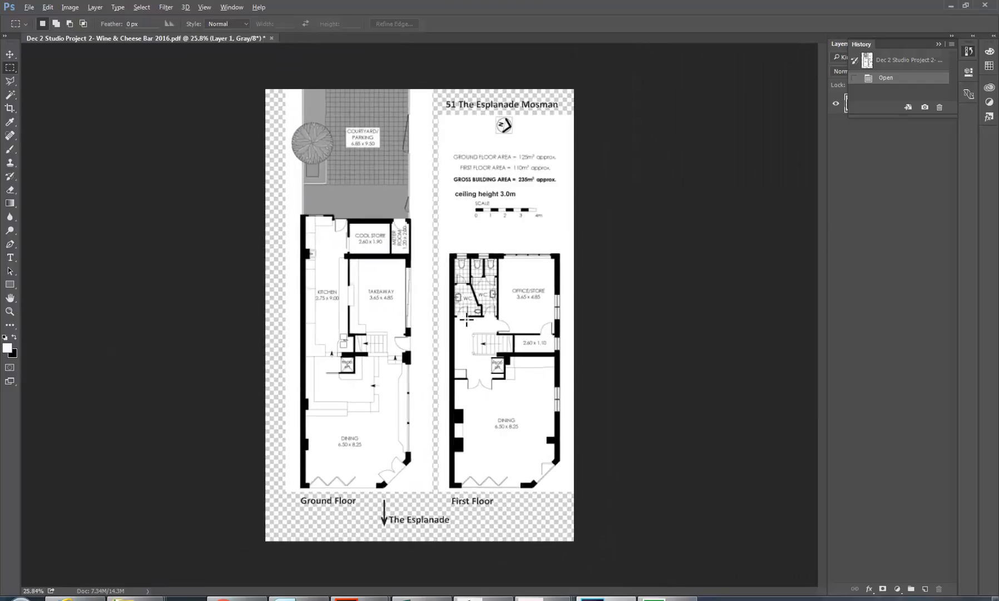
{"action": "left_click", "coordinate": [29, 8]}
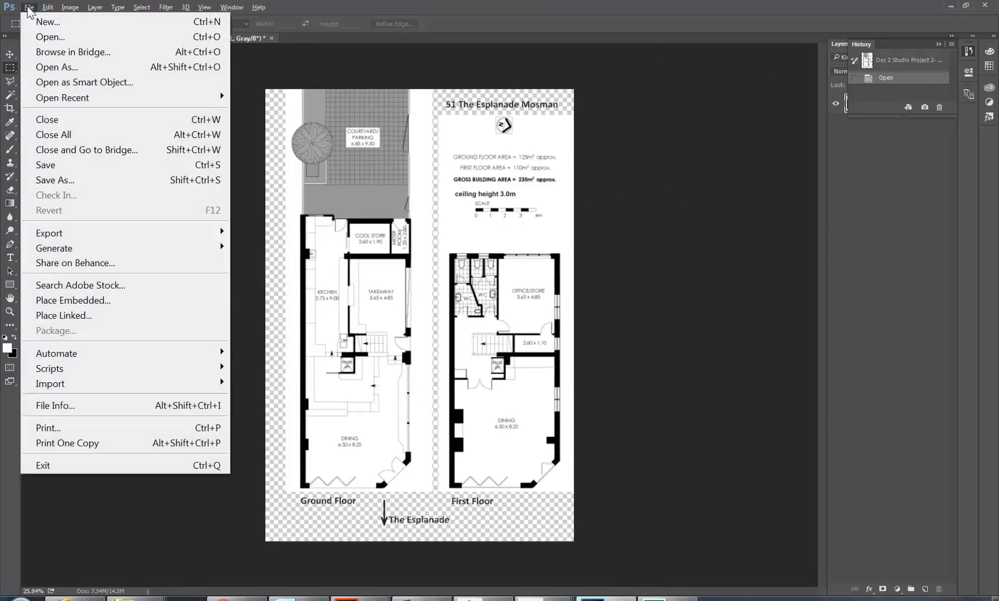
{"action": "left_click", "coordinate": [49, 119]}
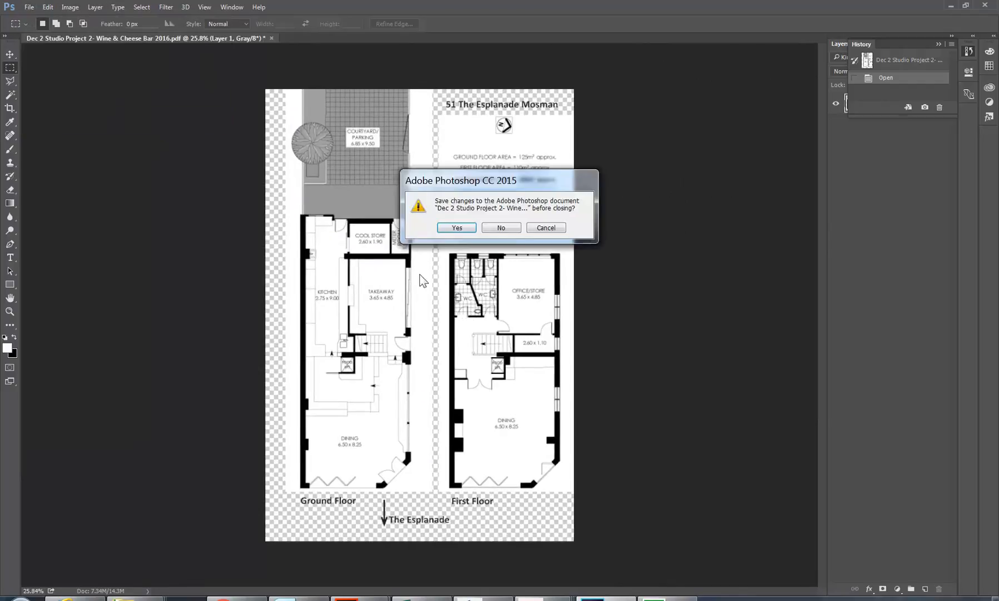
{"action": "left_click", "coordinate": [501, 227]}
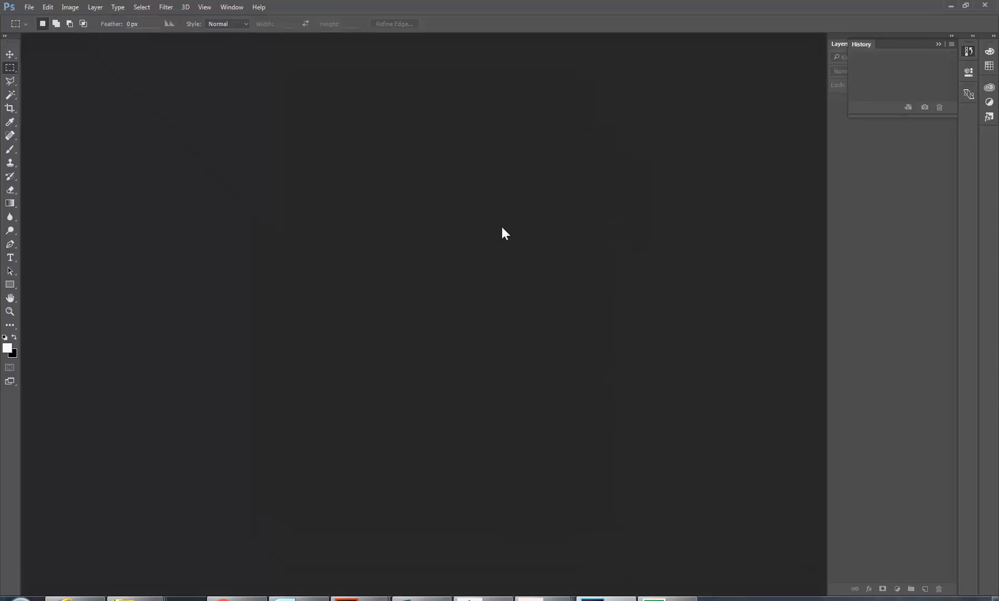
Step: Reopen the Wine & Cheese Bar PDF at 600 pixels/inch and check the line quality around the first-floor stairs and food lift
{"action": "left_click", "coordinate": [28, 7]}
{"action": "left_click", "coordinate": [37, 38]}
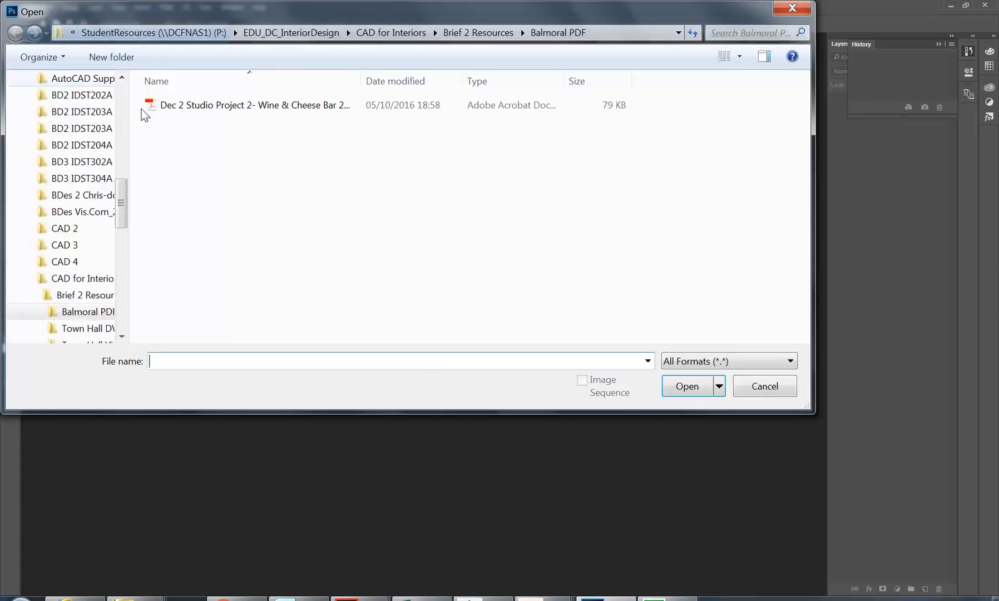
{"action": "left_click", "coordinate": [265, 107]}
{"action": "left_click", "coordinate": [690, 388]}
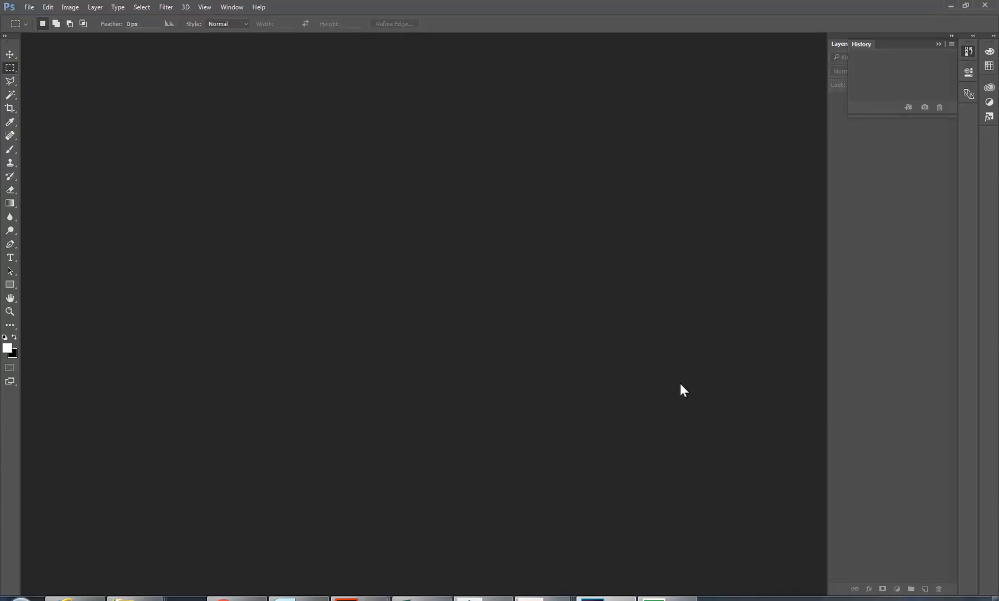
{"action": "type", "text": "600"}
{"action": "left_click", "coordinate": [513, 328]}
{"action": "scroll", "coordinate": [495, 383], "scroll_direction": "up", "scroll_amount": 10, "text": "alt"}
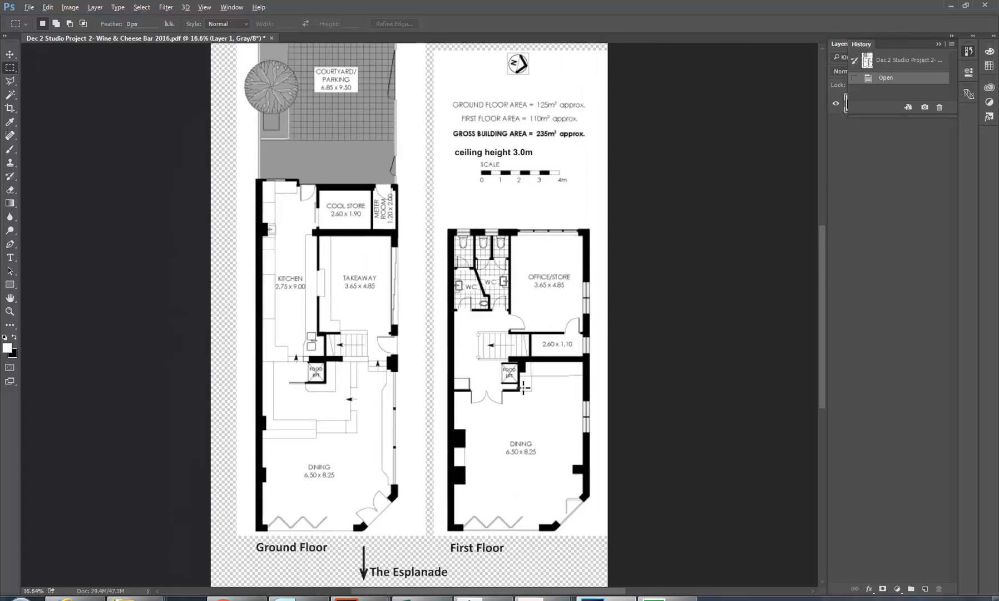
{"action": "scroll", "coordinate": [489, 374], "scroll_direction": "down", "scroll_amount": 10, "text": "alt"}
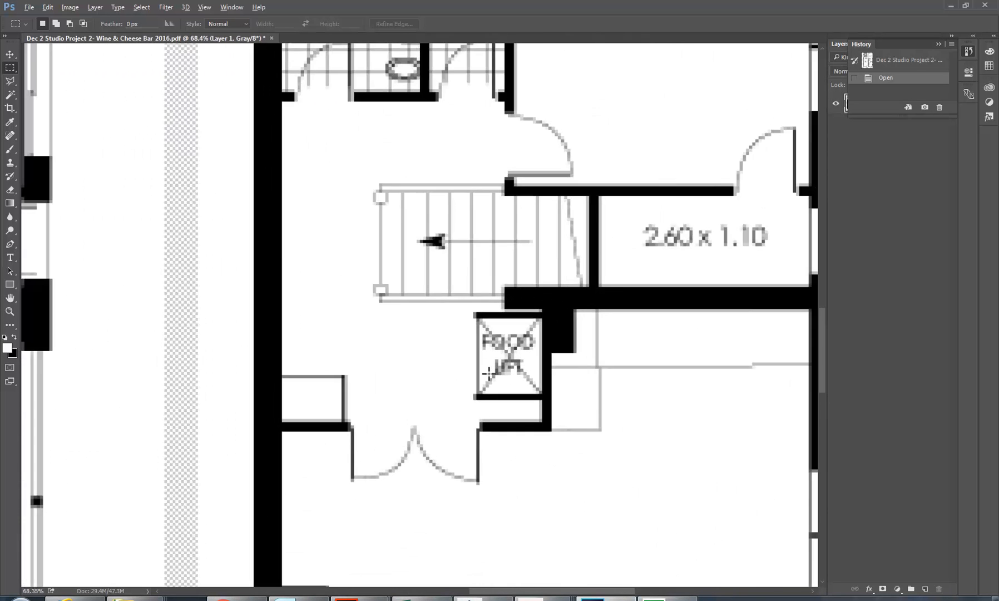
{"action": "scroll", "coordinate": [489, 373], "scroll_direction": "down", "scroll_amount": 1, "text": "alt"}
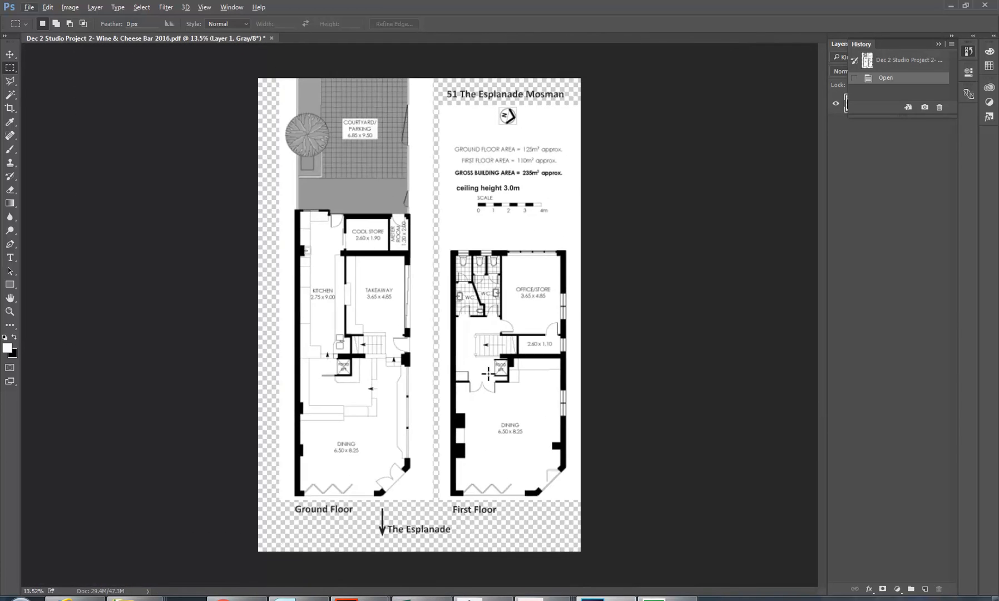
Step: Save the plans as a Photoshop PSD named Dec 2 Studio Project 2- Wine & Cheese Bar 2016 in Balmoral PDF, with Maximize Compatibility enabled
{"action": "left_click", "coordinate": [29, 8]}
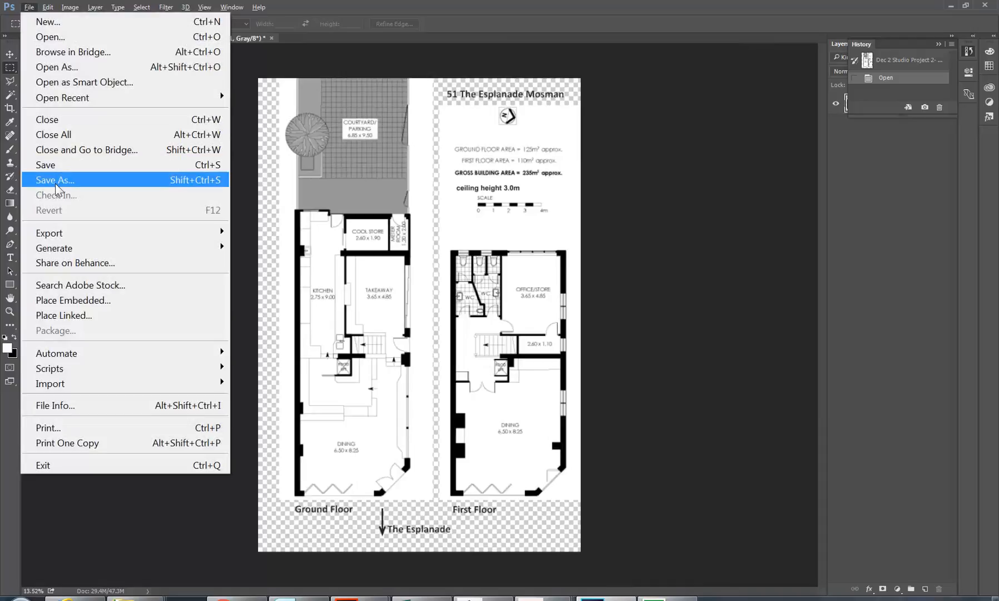
{"action": "left_click", "coordinate": [56, 181]}
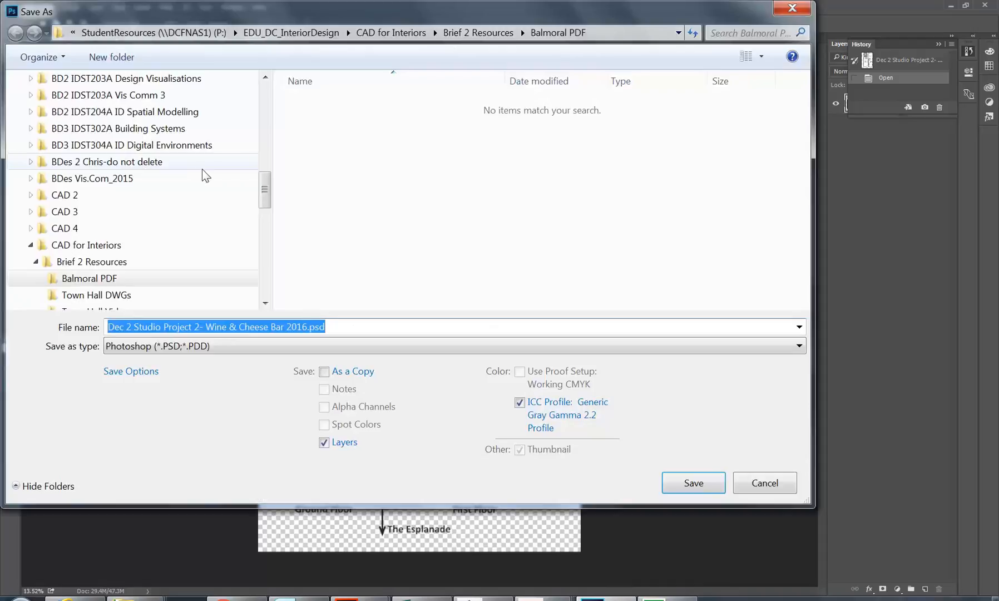
{"action": "left_click", "coordinate": [300, 349]}
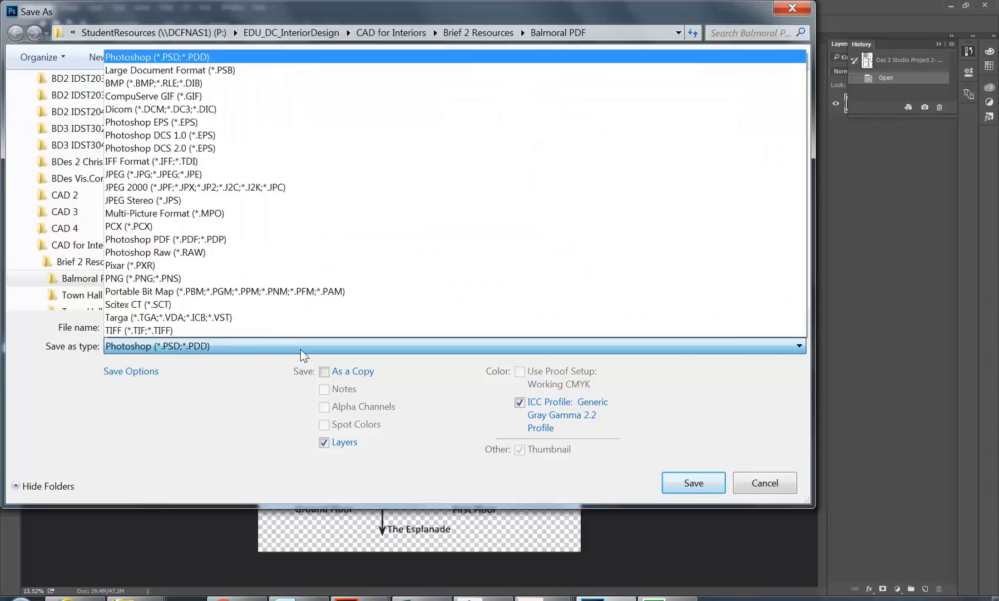
{"action": "left_click", "coordinate": [300, 350]}
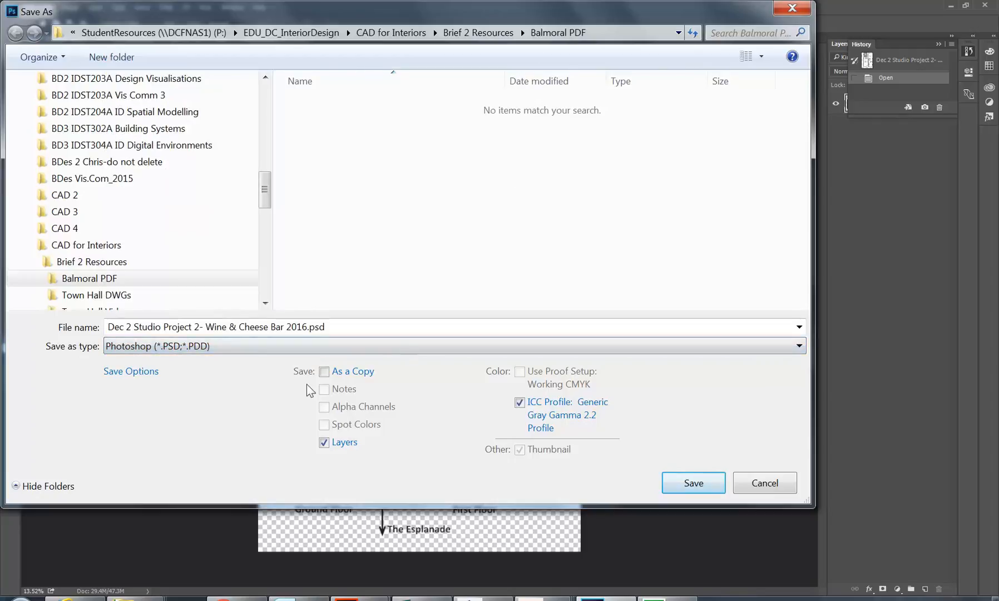
{"action": "left_click", "coordinate": [219, 347]}
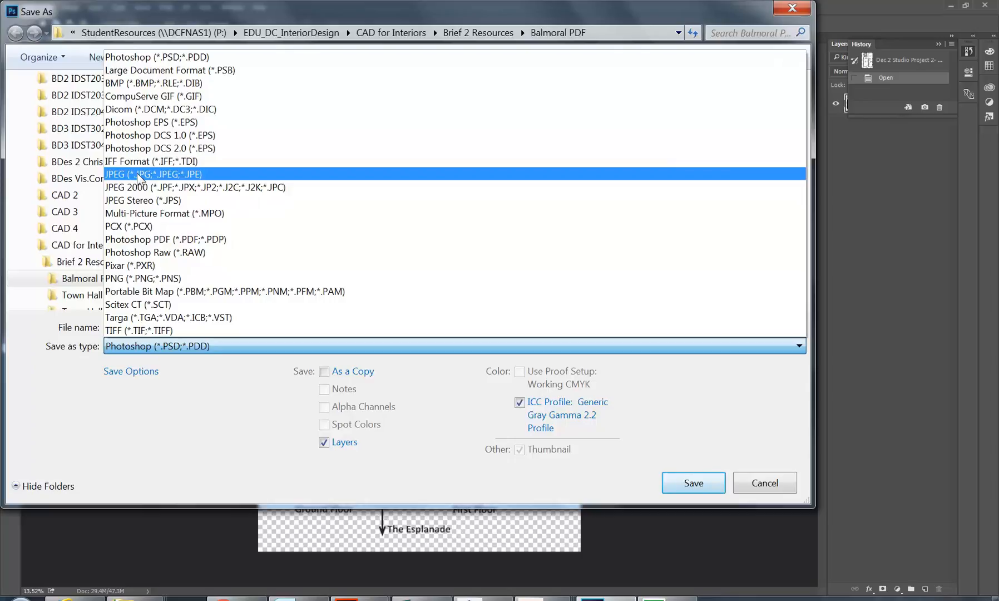
{"action": "left_click", "coordinate": [189, 346]}
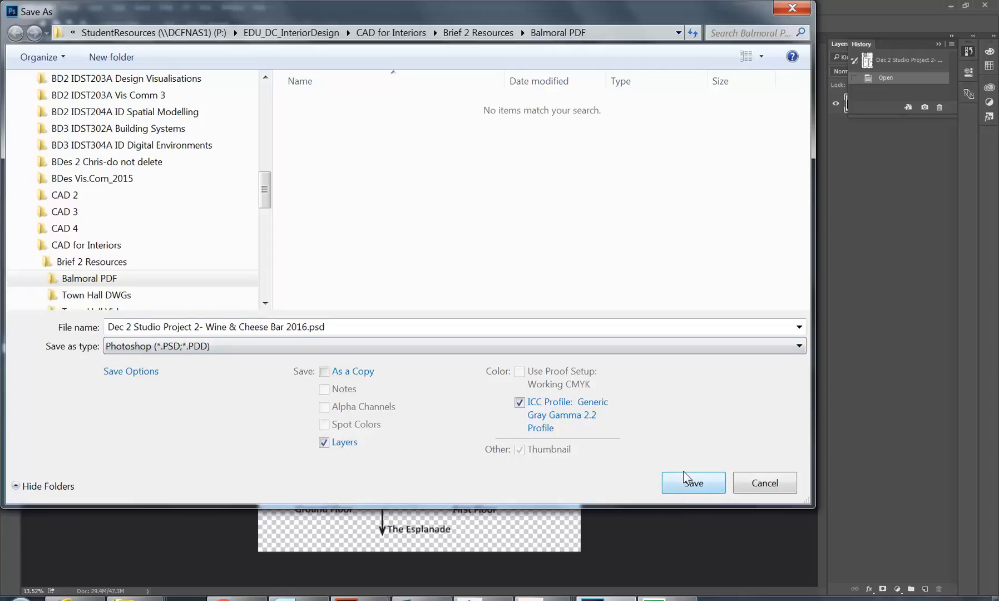
{"action": "left_click", "coordinate": [676, 488]}
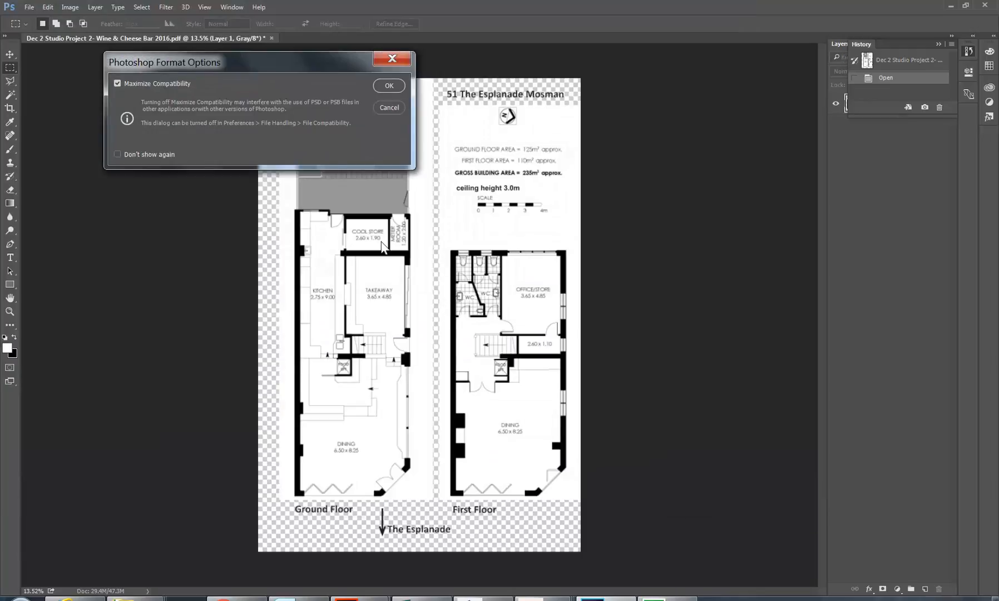
{"action": "left_click", "coordinate": [384, 84]}
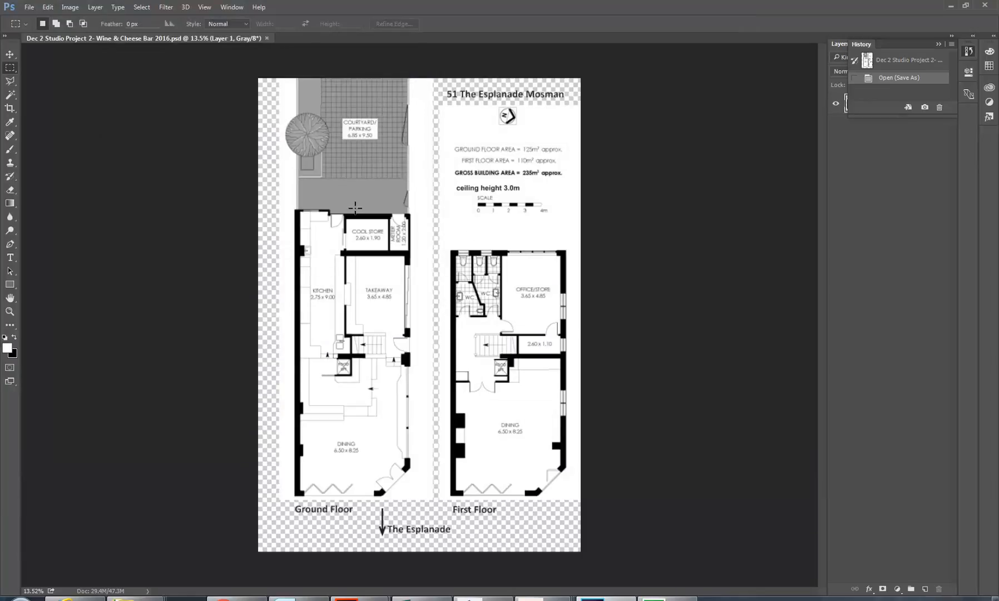
Step: Crop the image to the ground floor plan, cutting off the first floor plan and the area notes
{"action": "left_click", "coordinate": [10, 108]}
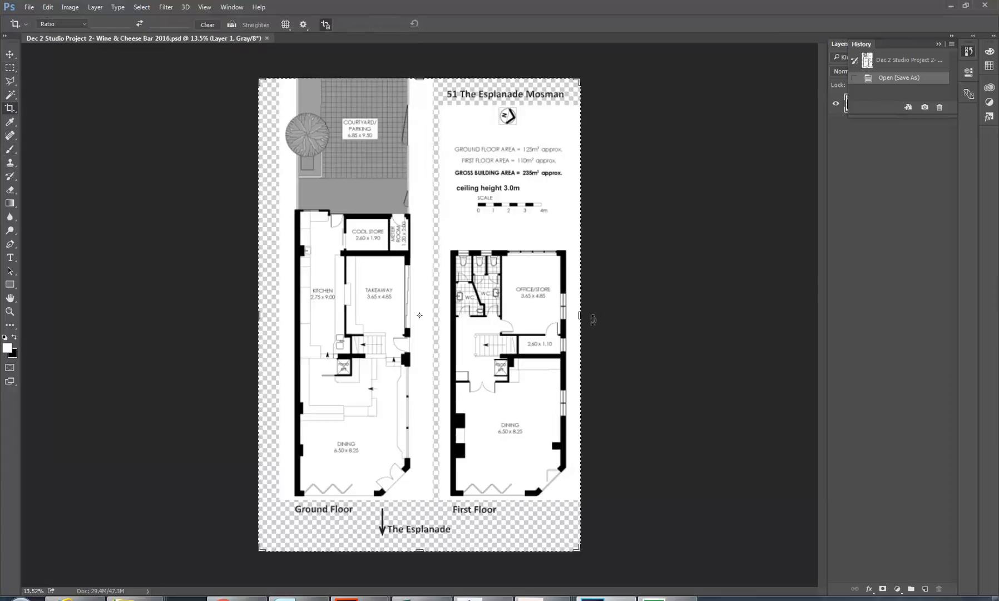
{"action": "left_click_drag", "start_coordinate": [584, 318], "coordinate": [507, 316]}
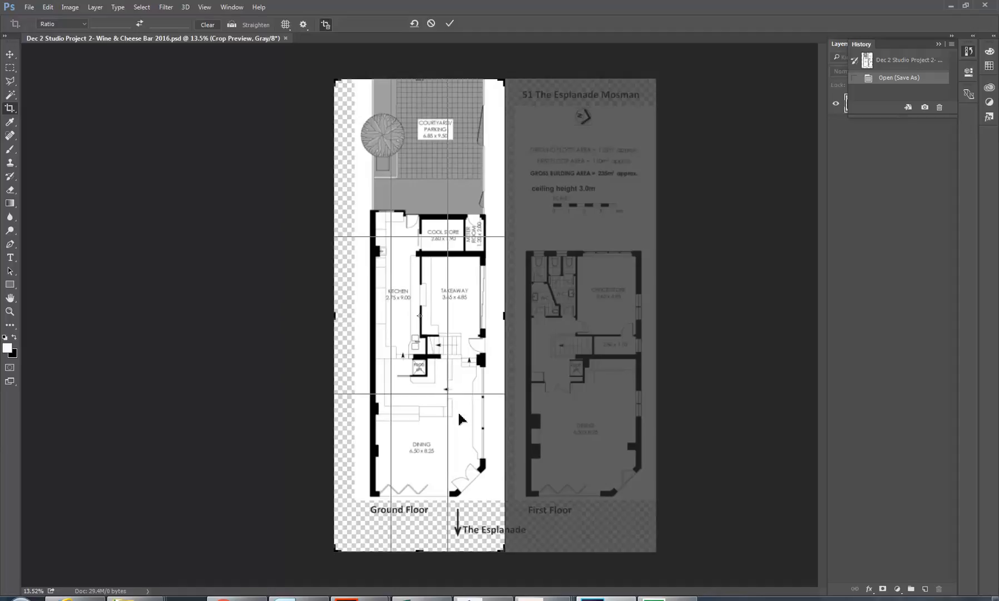
{"action": "key", "text": "Return"}
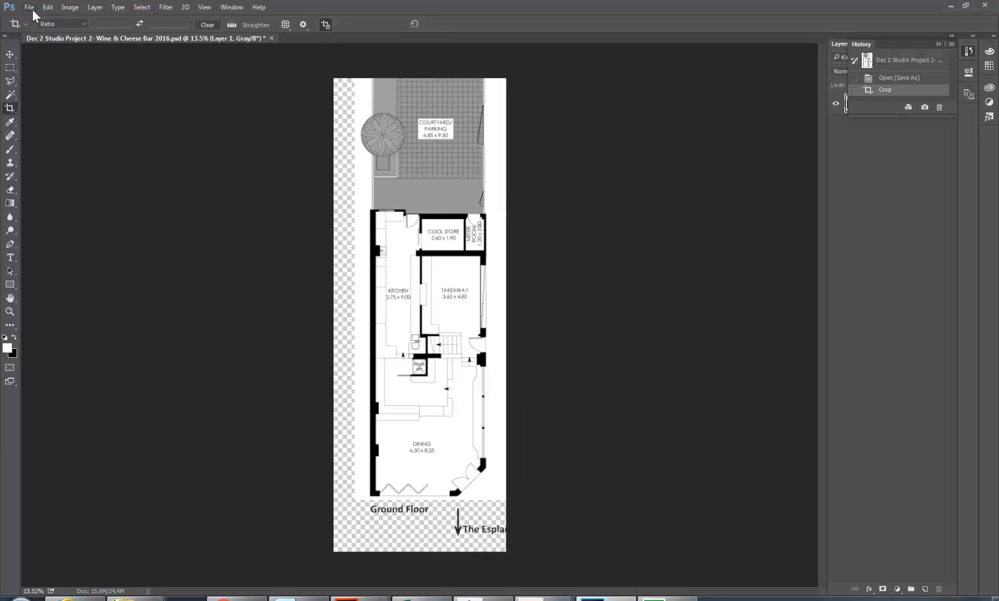
Step: Save the ground floor plan as a JPEG named Dec 2 Studio Project 2- Wine & Cheese Bar Ground.jpg, with High quality and Baseline ("Standard") format
{"action": "left_click", "coordinate": [33, 8]}
{"action": "left_click", "coordinate": [39, 178]}
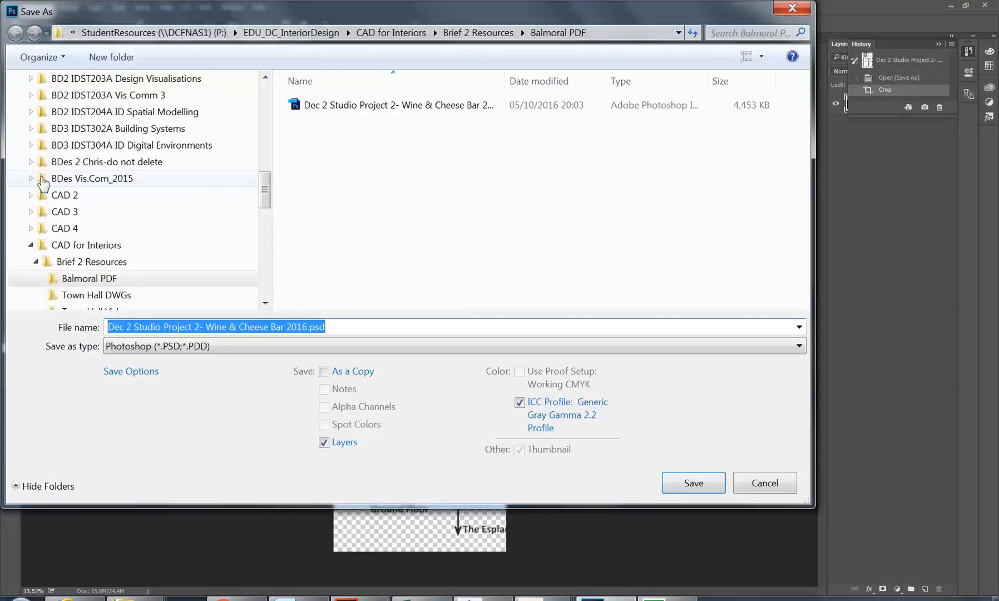
{"action": "left_click", "coordinate": [175, 346]}
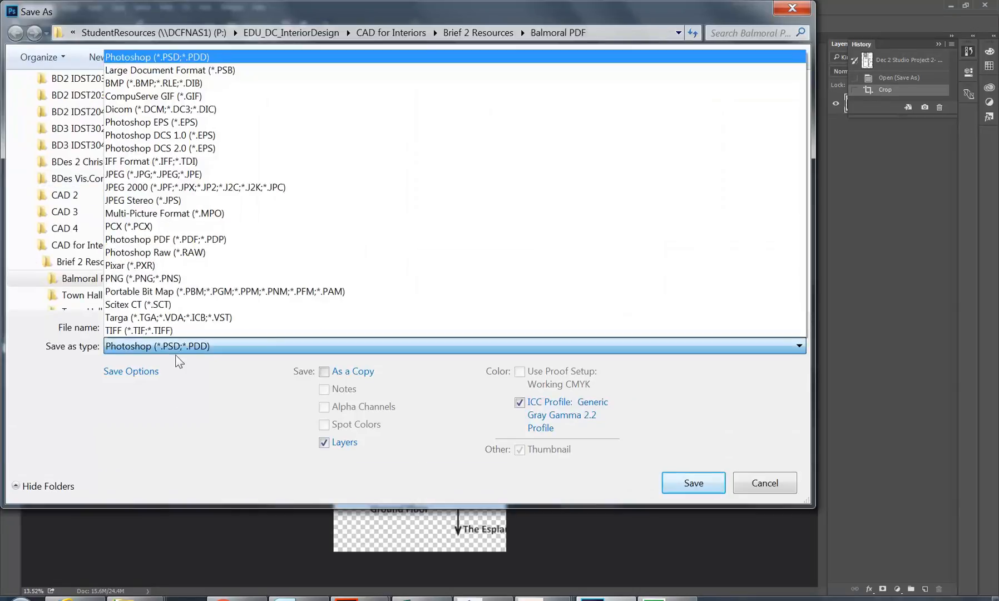
{"action": "left_click", "coordinate": [156, 175]}
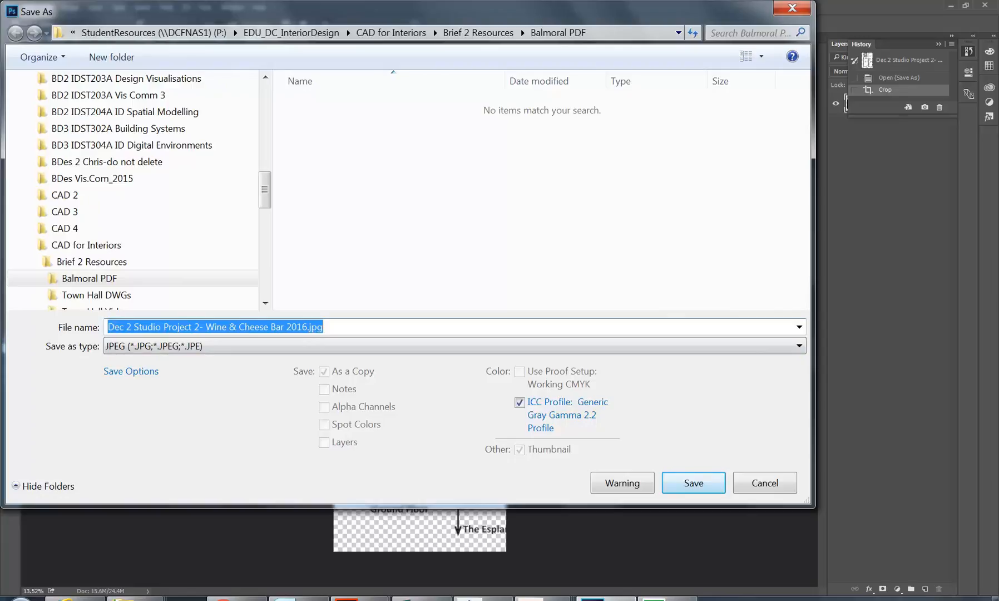
{"action": "left_click_drag", "start_coordinate": [307, 327], "coordinate": [285, 327]}
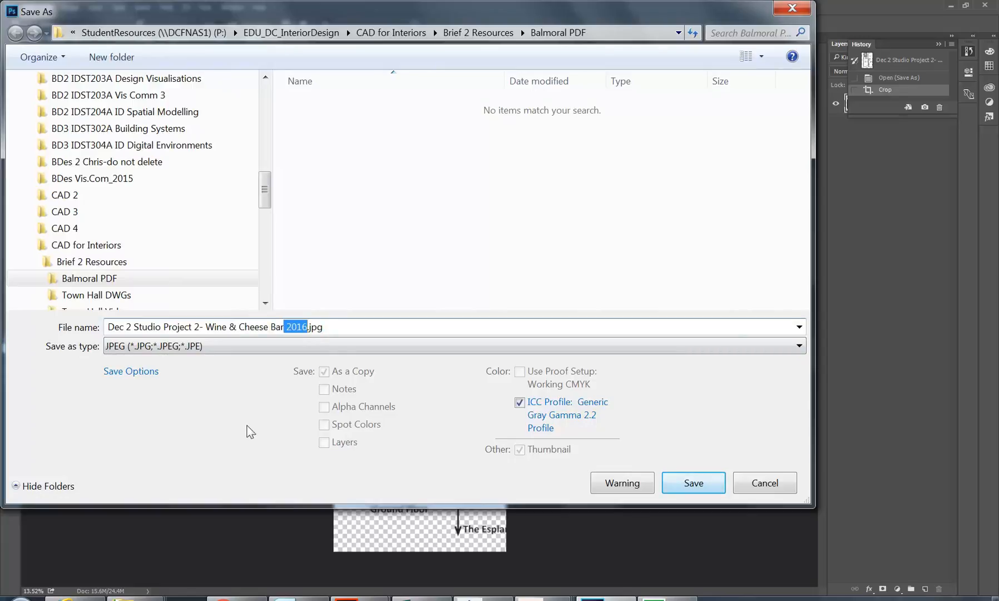
{"action": "key", "text": "BackSpace"}
{"action": "type", "text": "Ground"}
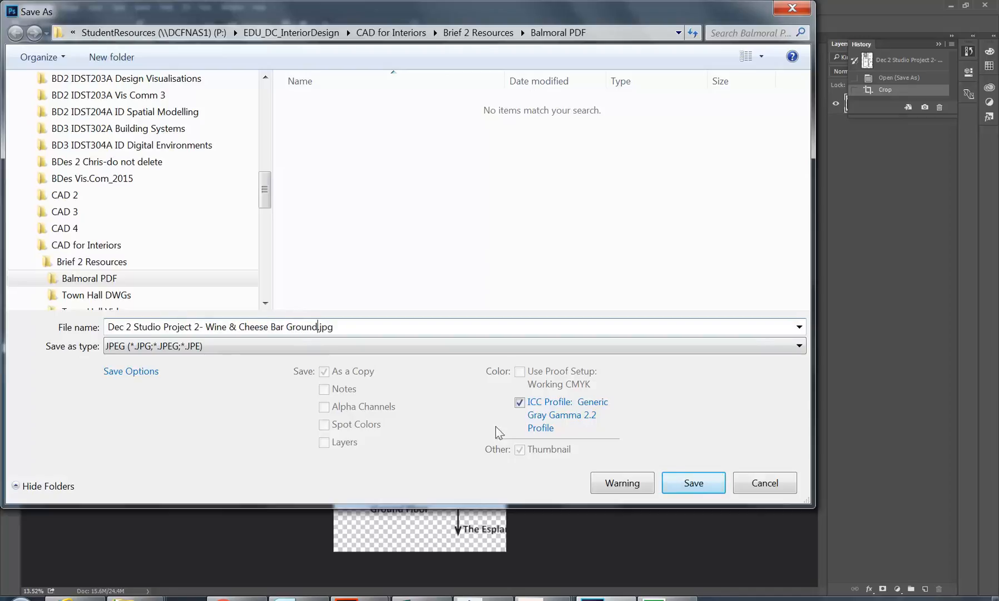
{"action": "left_click", "coordinate": [674, 484]}
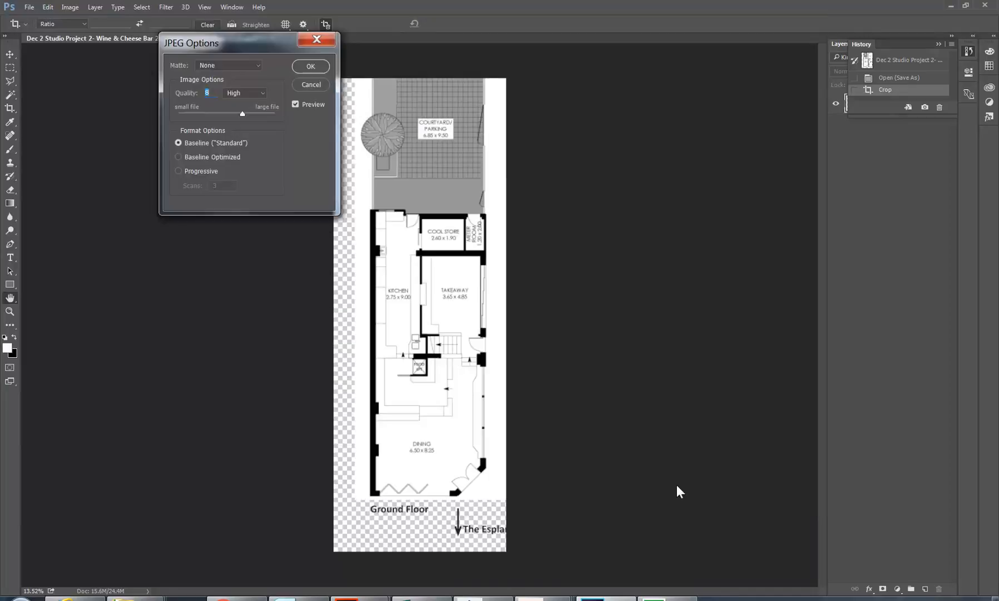
{"action": "left_click", "coordinate": [305, 64]}
Step: Undo the ground floor crop to restore both plans
{"action": "left_click", "coordinate": [47, 7]}
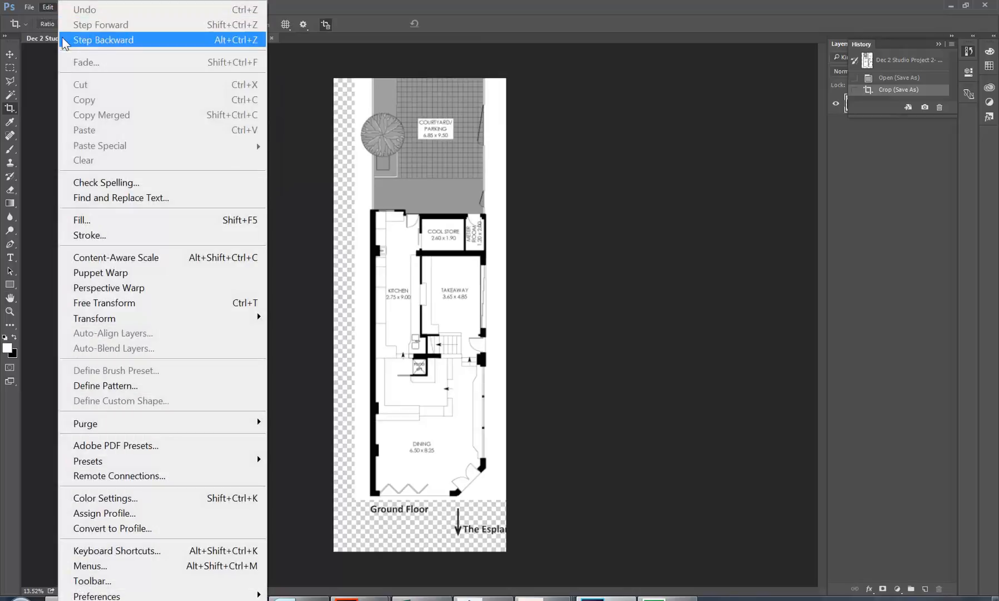
{"action": "left_click", "coordinate": [47, 8]}
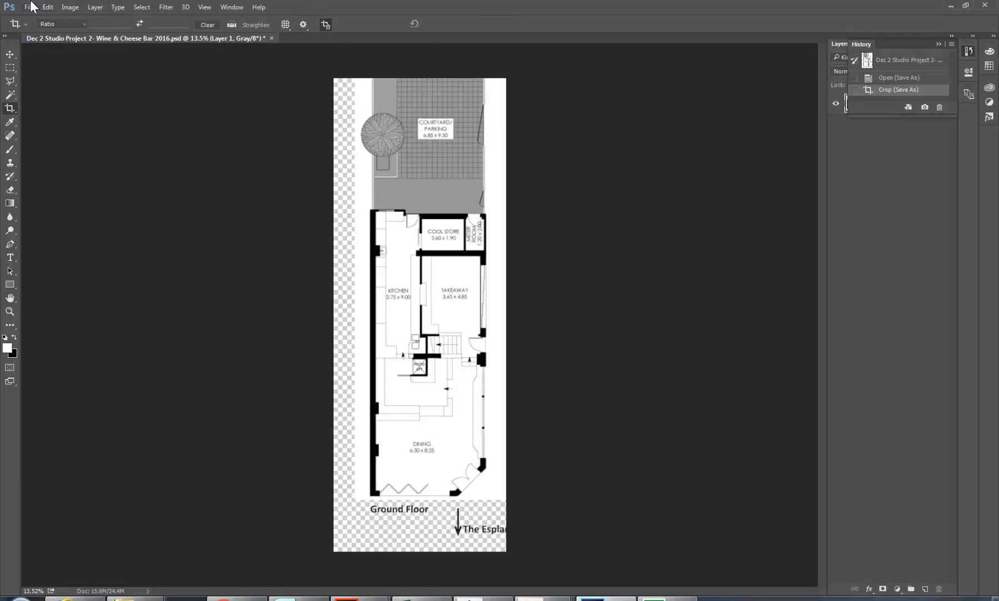
{"action": "left_click", "coordinate": [49, 6]}
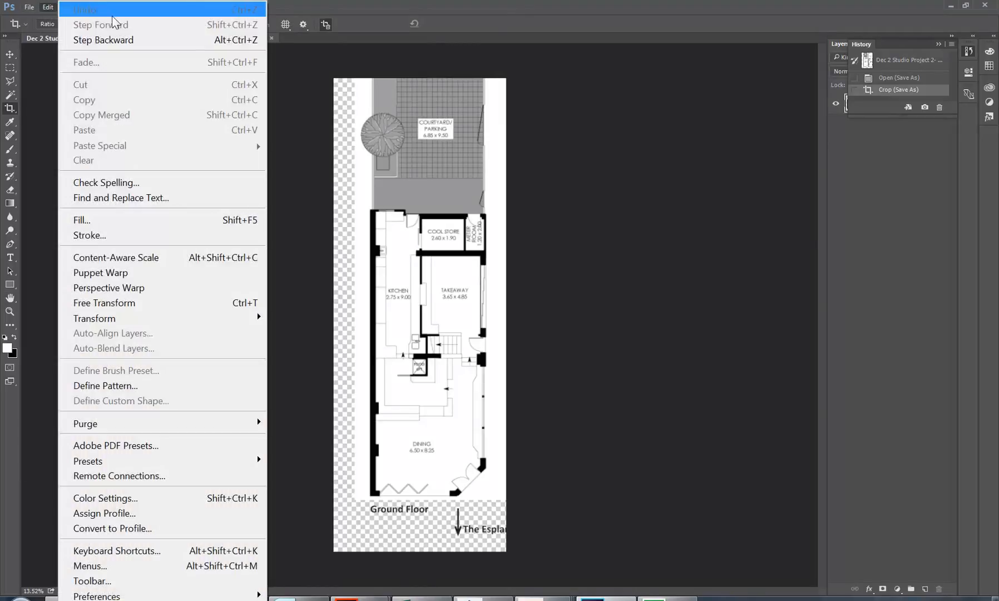
{"action": "left_click", "coordinate": [105, 40]}
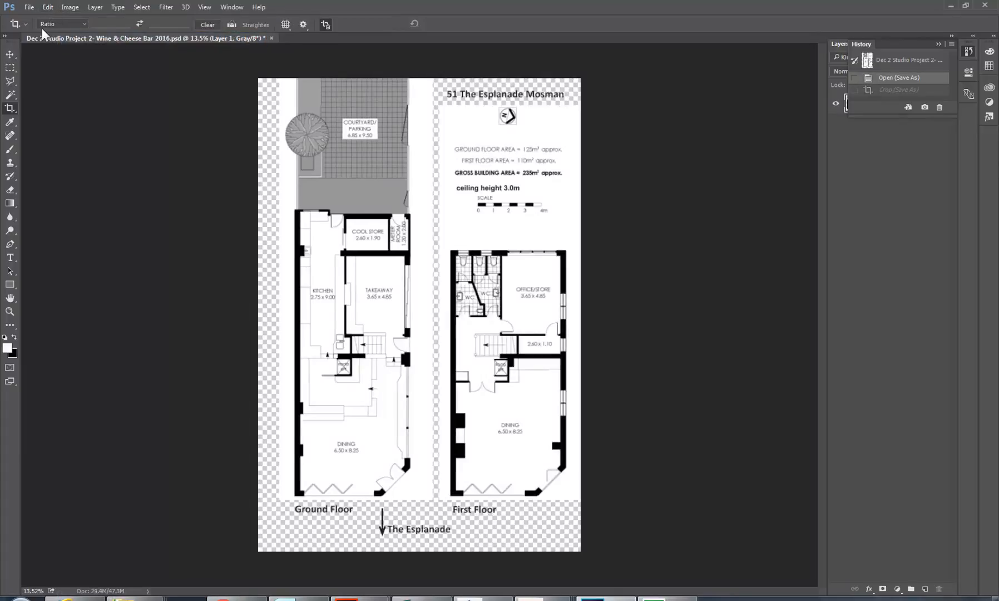
Step: Crop the image to the first floor plan and its scale bar, cutting off the ground floor plan
{"action": "left_click", "coordinate": [10, 109]}
{"action": "left_click_drag", "start_coordinate": [263, 320], "coordinate": [353, 315]}
{"action": "double_click", "coordinate": [415, 371]}
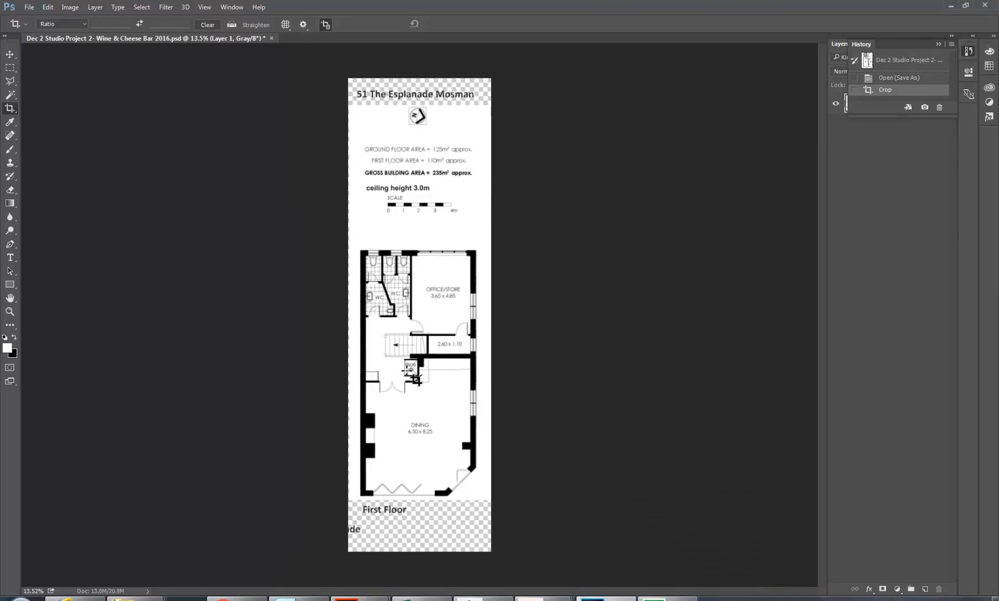
Step: Save the first floor plan as a JPEG named Dec 2 Studio Project 2- Wine & Cheese Bar First.jpg, with High quality and Baseline ("Standard") format
{"action": "left_click", "coordinate": [28, 7]}
{"action": "left_click", "coordinate": [62, 180]}
{"action": "left_click", "coordinate": [269, 345]}
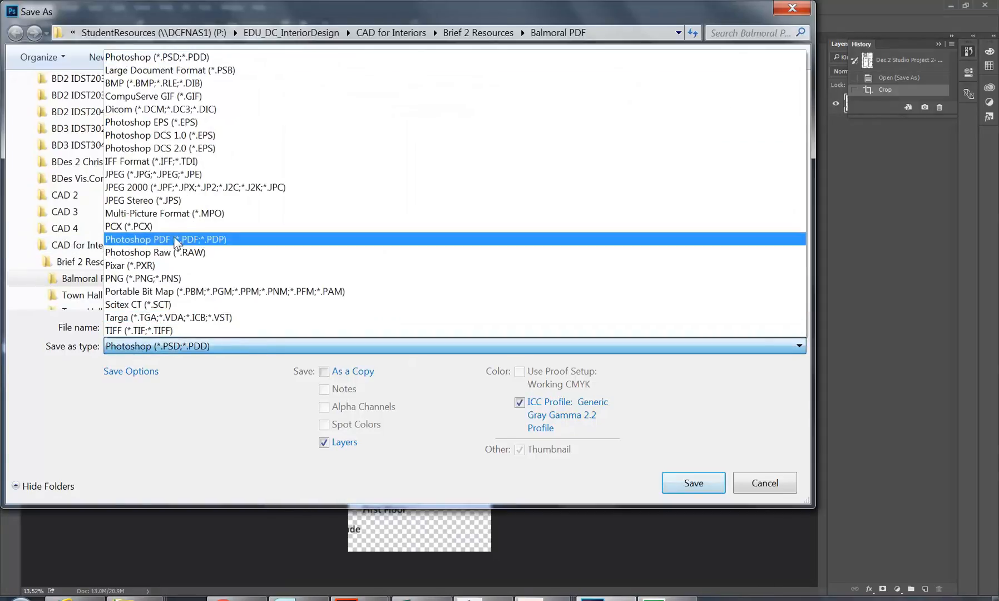
{"action": "left_click", "coordinate": [168, 174]}
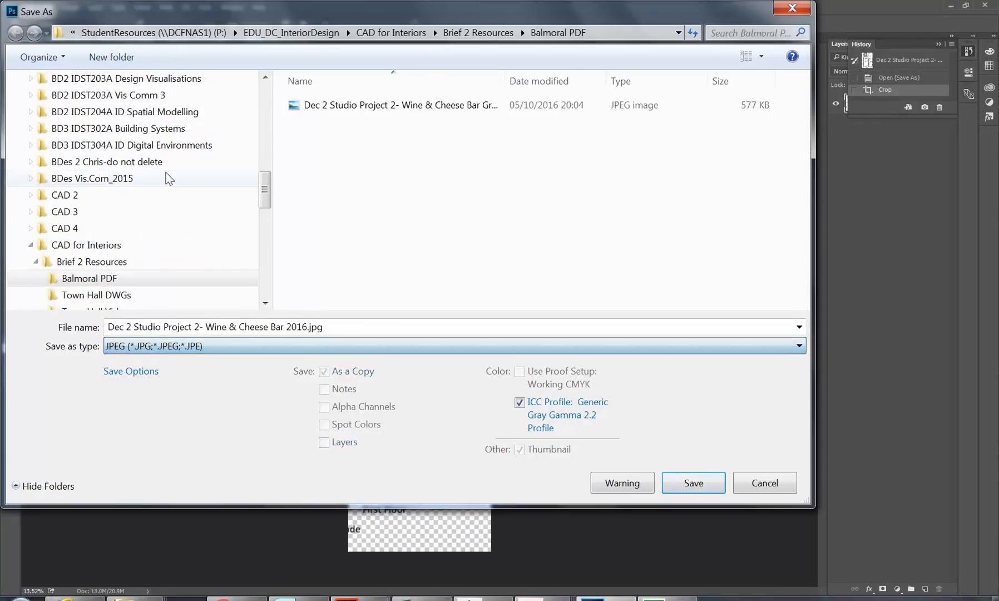
{"action": "left_click", "coordinate": [364, 107]}
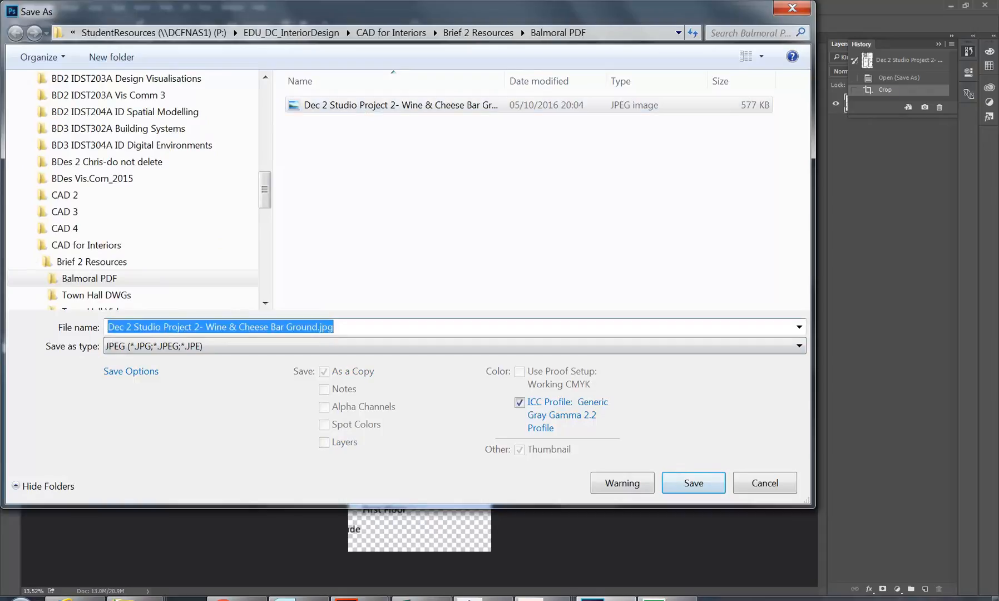
{"action": "left_click_drag", "start_coordinate": [286, 327], "coordinate": [312, 326]}
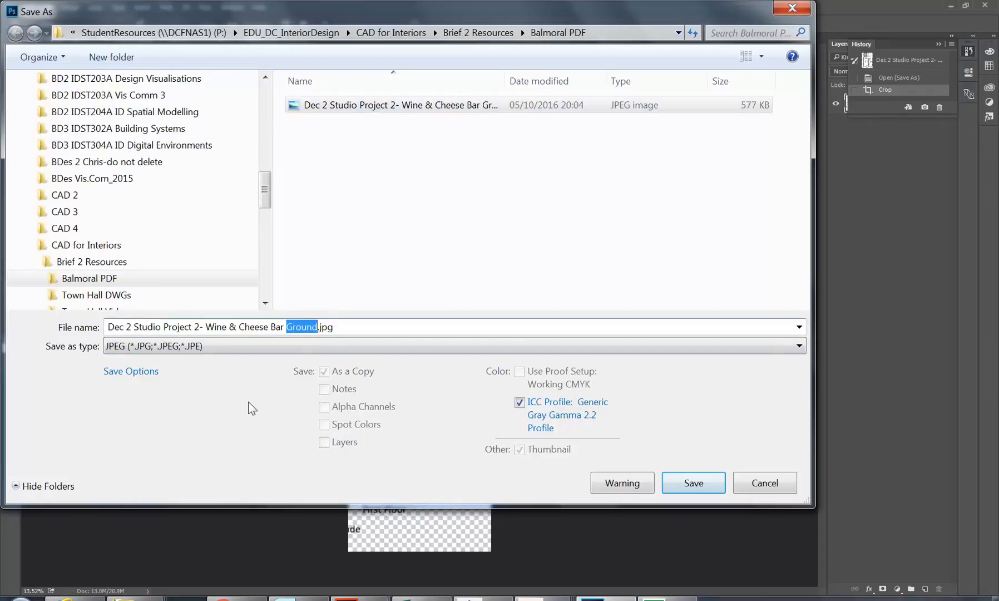
{"action": "type", "text": "First"}
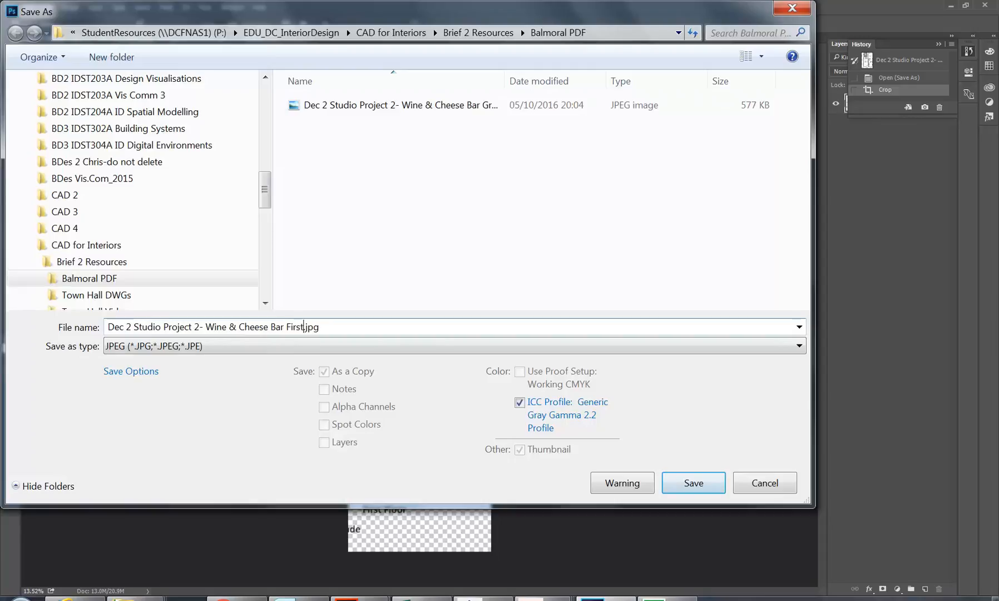
{"action": "left_click", "coordinate": [692, 482]}
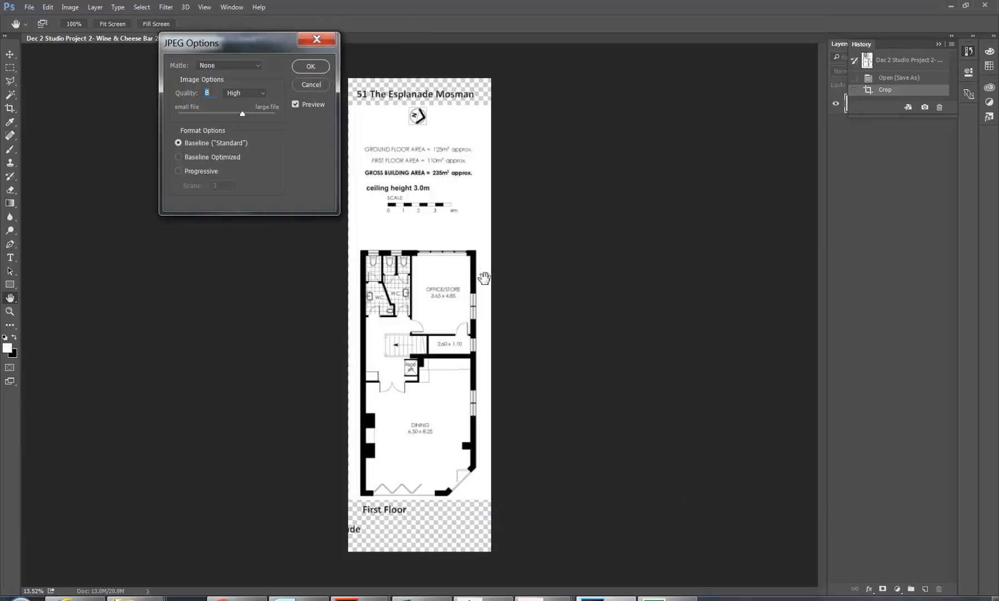
{"action": "left_click", "coordinate": [310, 66]}
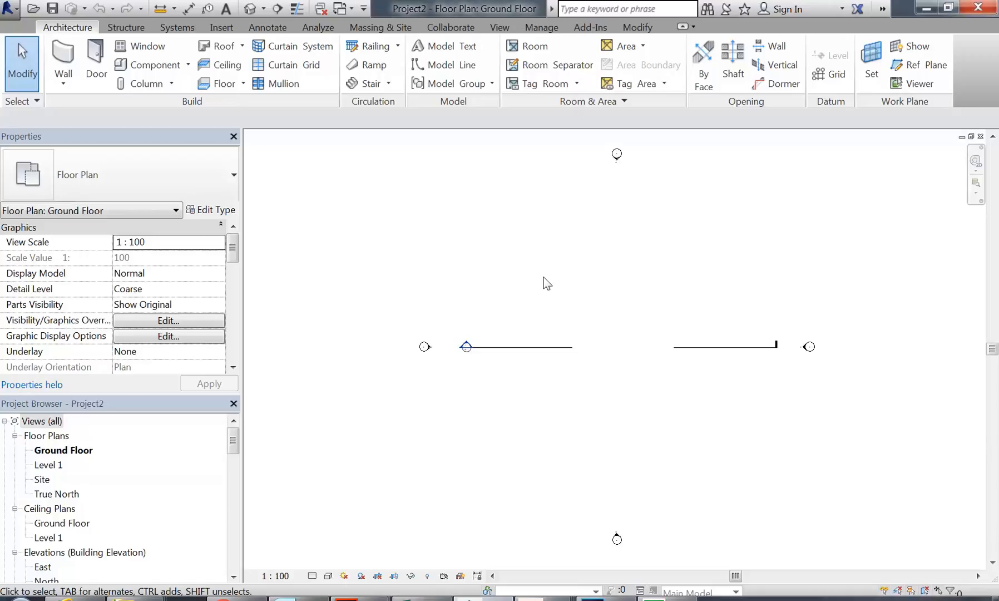
Step: Switch to the Revit project and duplicate the Ground Floor floor plan view without detailing
{"action": "left_click", "coordinate": [42, 422]}
{"action": "left_click", "coordinate": [64, 450]}
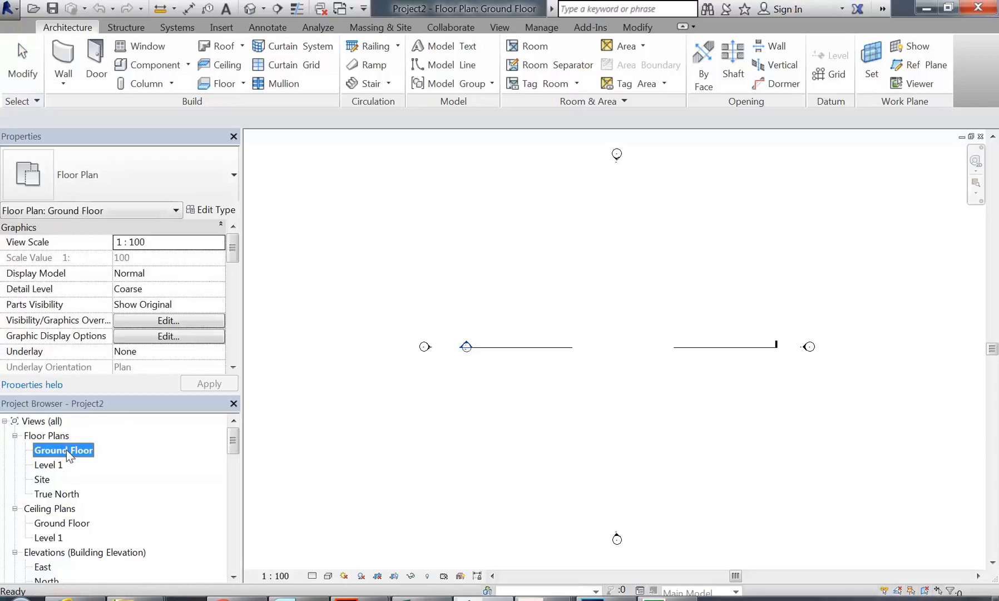
{"action": "right_click", "coordinate": [67, 451]}
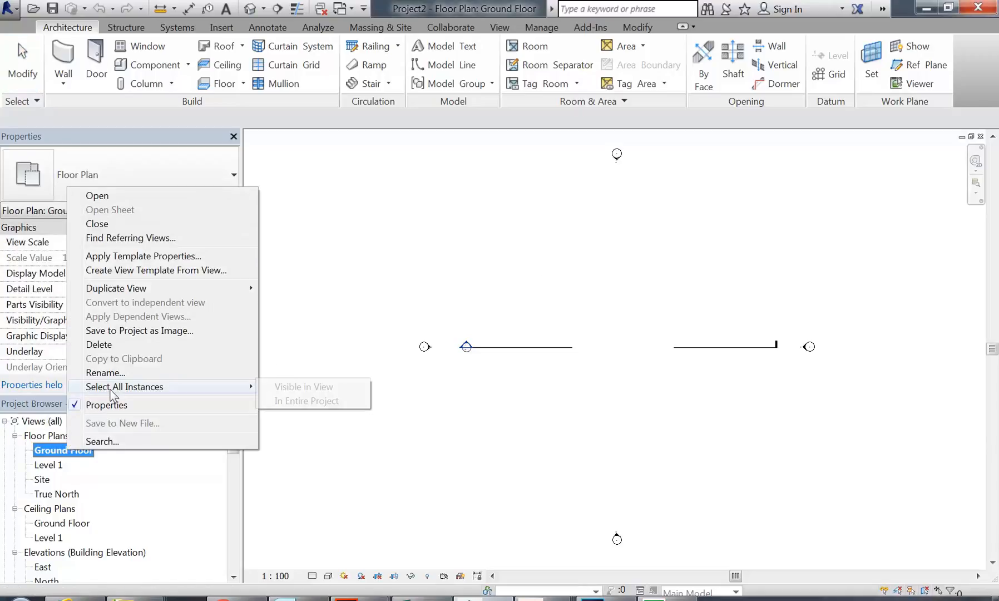
{"action": "mouse_move", "coordinate": [145, 291]}
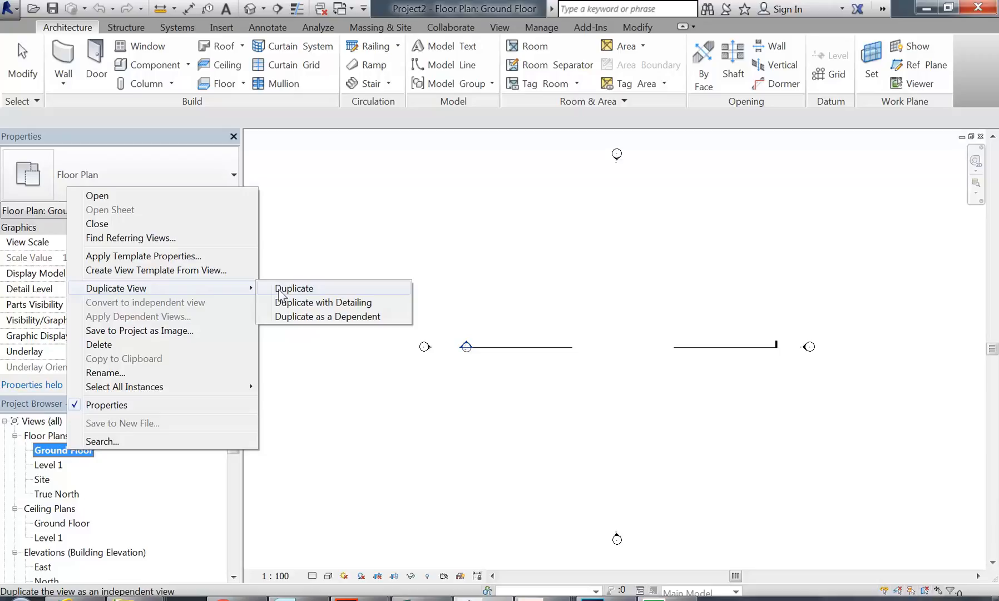
{"action": "left_click", "coordinate": [281, 289]}
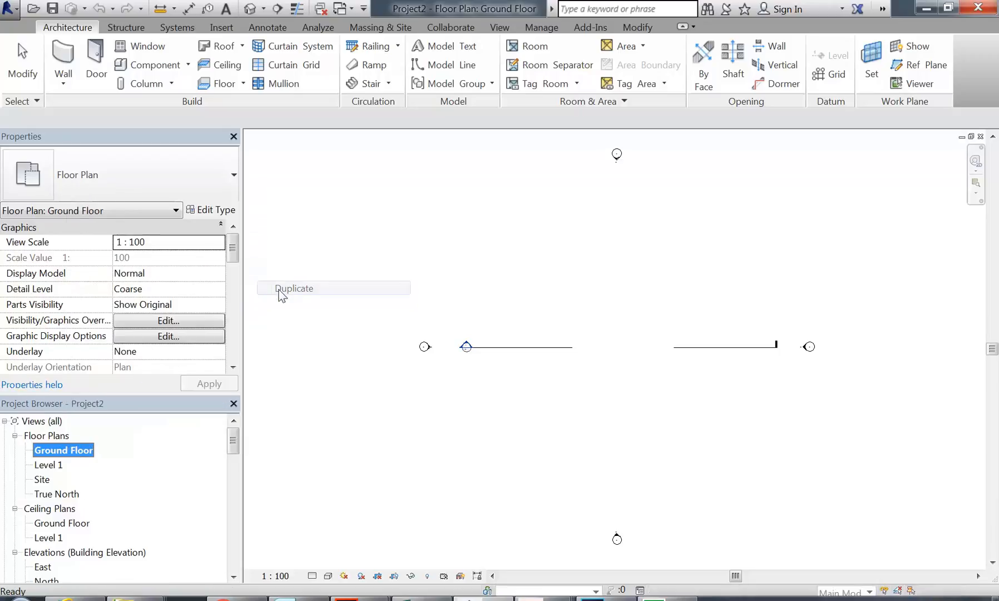
Step: Rename the duplicated floor plan view as Ground Floor Image
{"action": "right_click", "coordinate": [83, 467]}
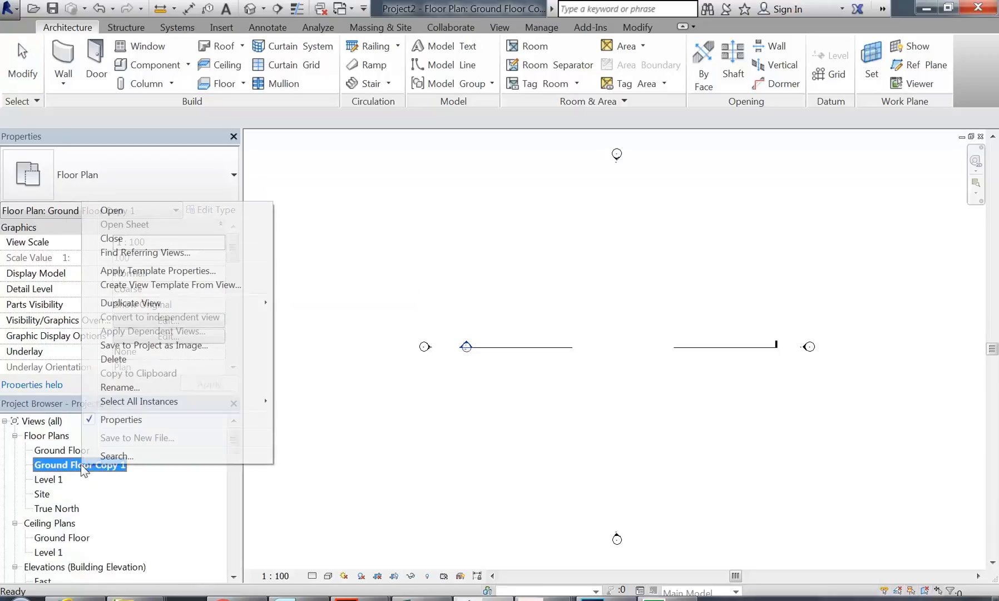
{"action": "left_click", "coordinate": [114, 386]}
{"action": "left_click_drag", "start_coordinate": [360, 239], "coordinate": [459, 254]}
{"action": "key", "text": "BackSpace"}
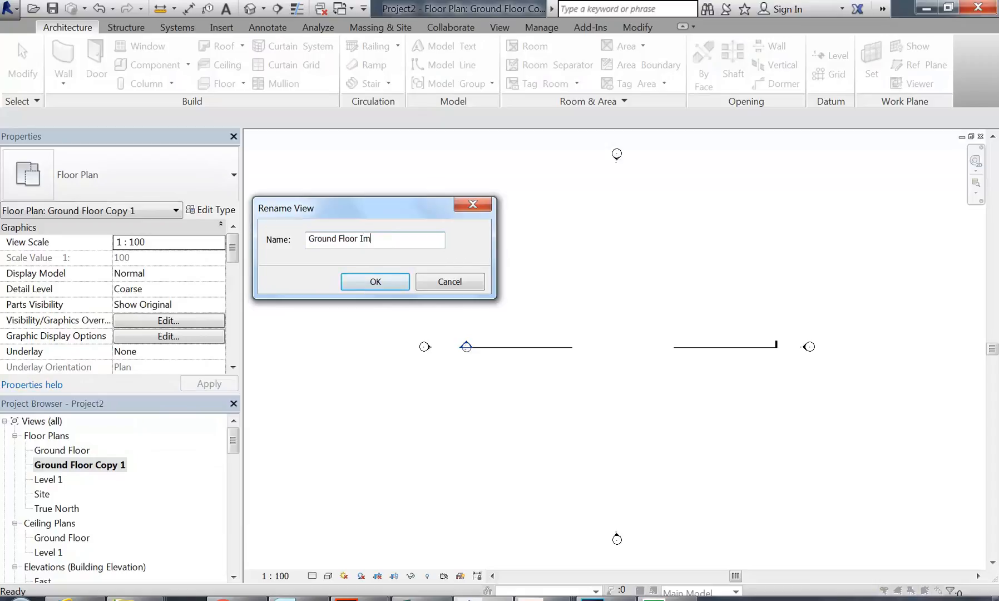
{"action": "type", "text": "Image"}
{"action": "left_click", "coordinate": [375, 281]}
{"action": "left_click", "coordinate": [518, 287]}
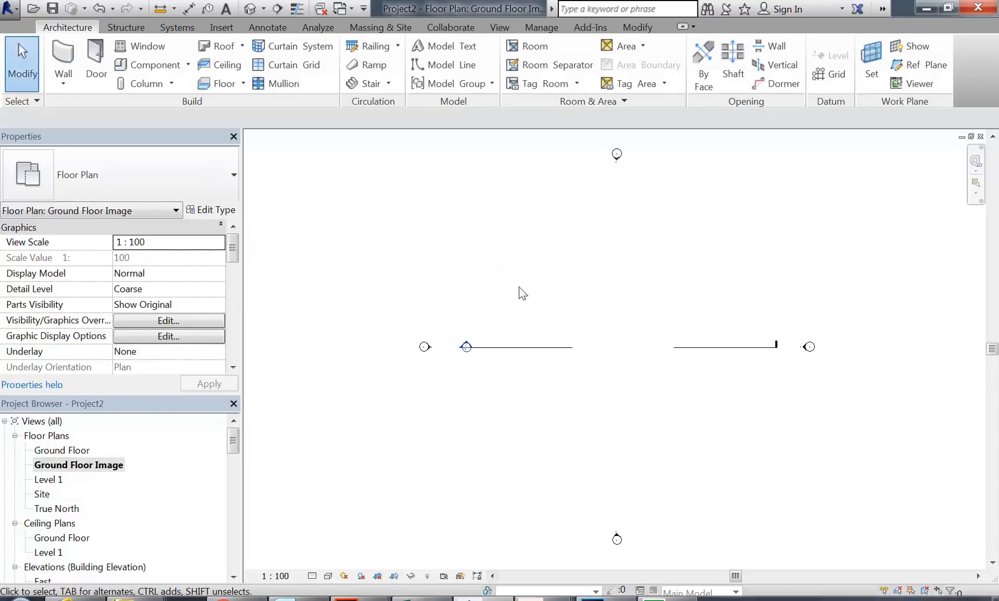
Step: Start an image import and browse StudentResources (P:) to EDU_DC_InteriorDesign, CAD for Interiors, Brief 2 Resources, Balmoral PDF
{"action": "left_click", "coordinate": [221, 28]}
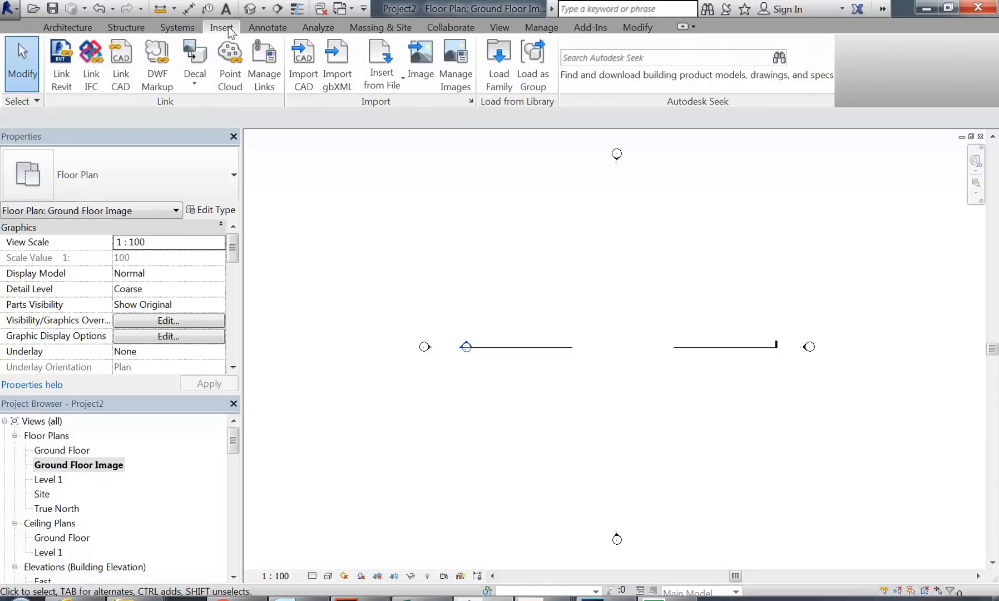
{"action": "left_click", "coordinate": [422, 80]}
{"action": "double_click", "coordinate": [239, 93]}
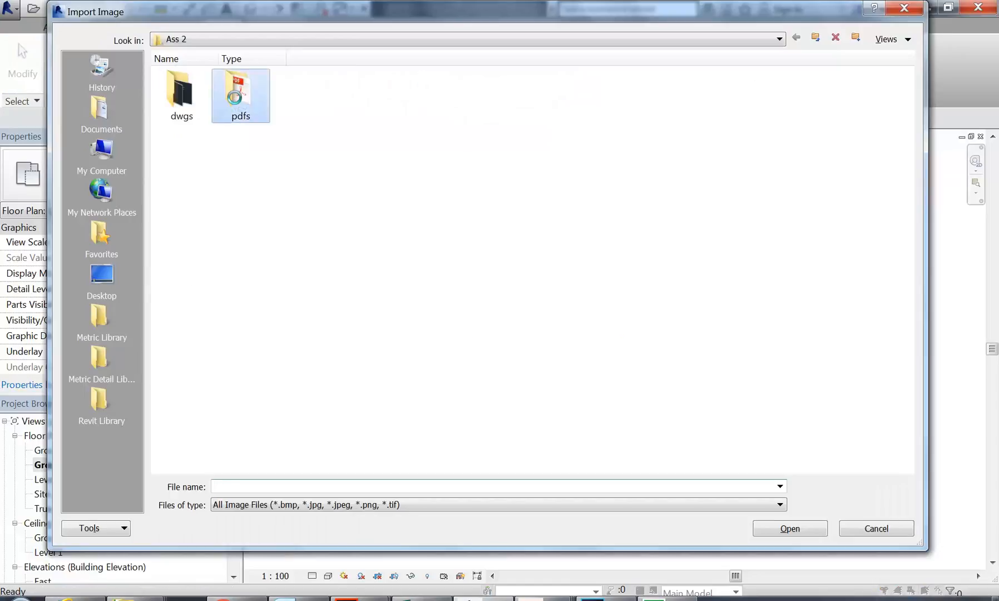
{"action": "left_click", "coordinate": [317, 506]}
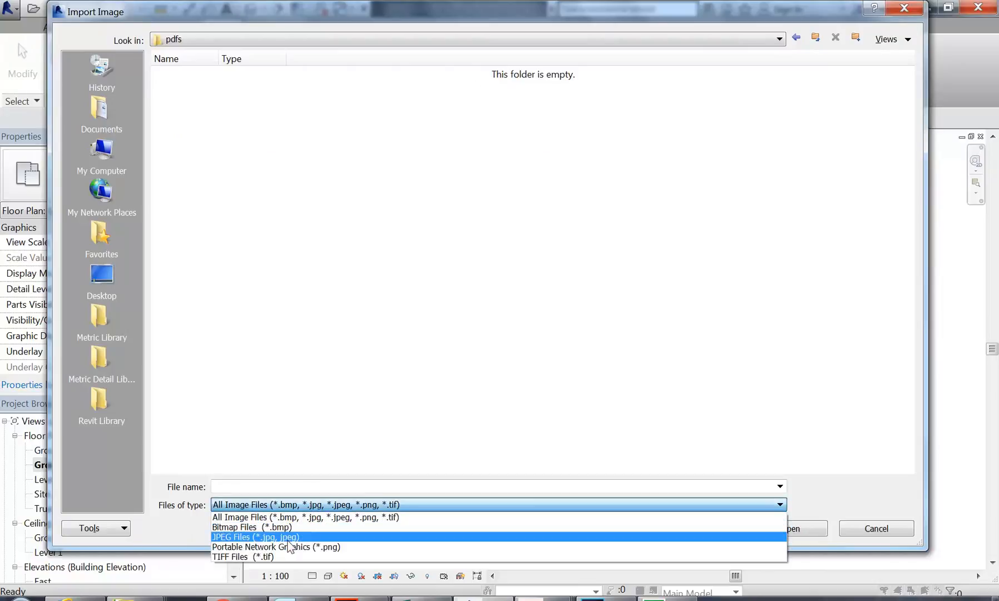
{"action": "left_click", "coordinate": [289, 517]}
{"action": "left_click", "coordinate": [265, 39]}
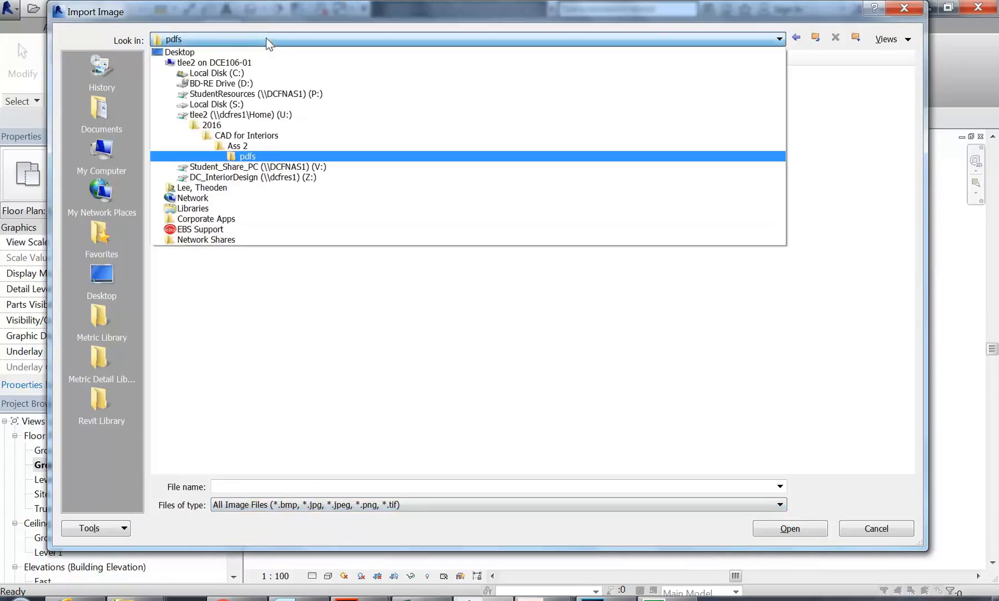
{"action": "left_click", "coordinate": [250, 94]}
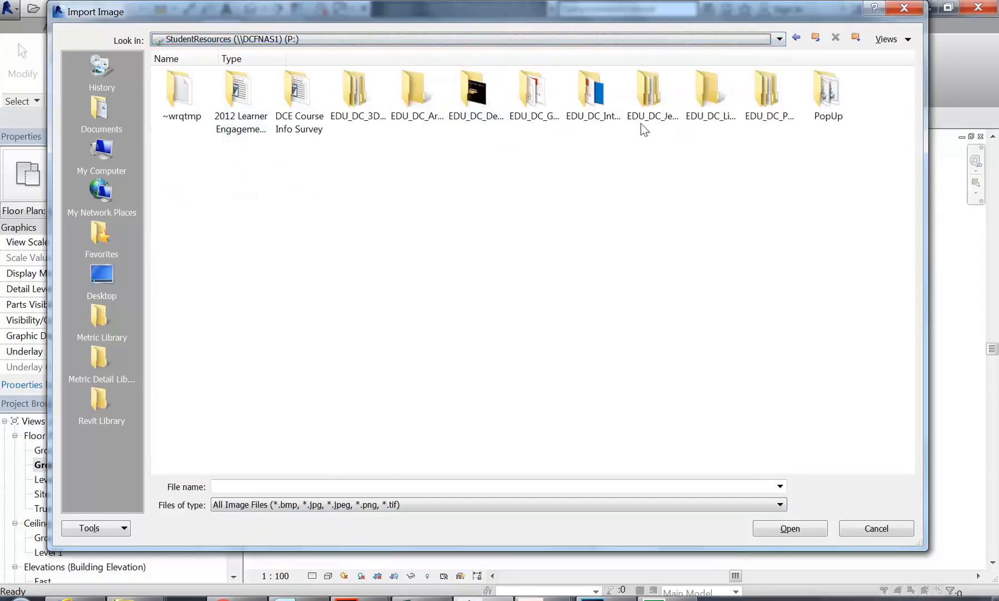
{"action": "double_click", "coordinate": [594, 95]}
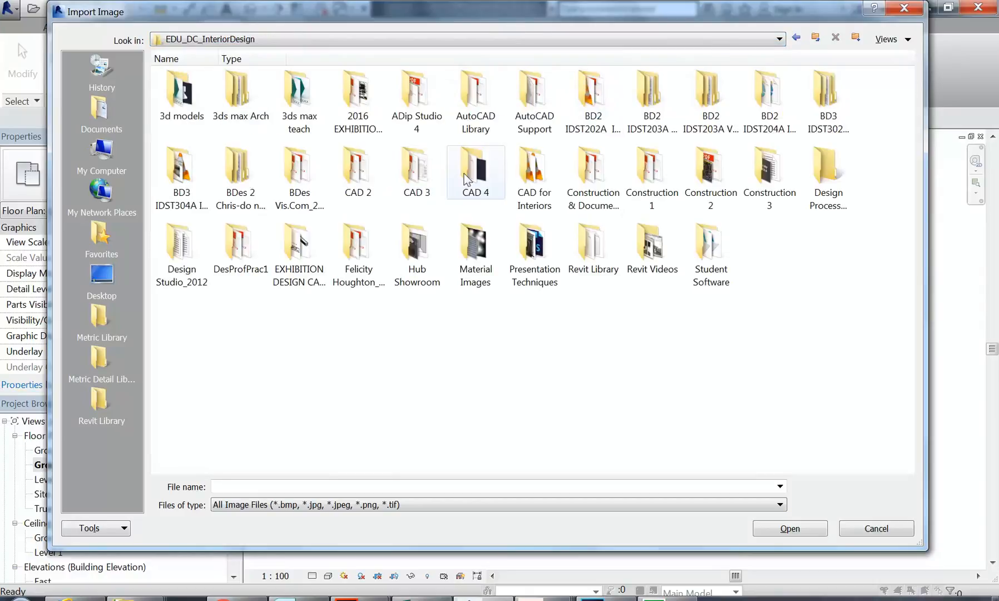
{"action": "double_click", "coordinate": [535, 166]}
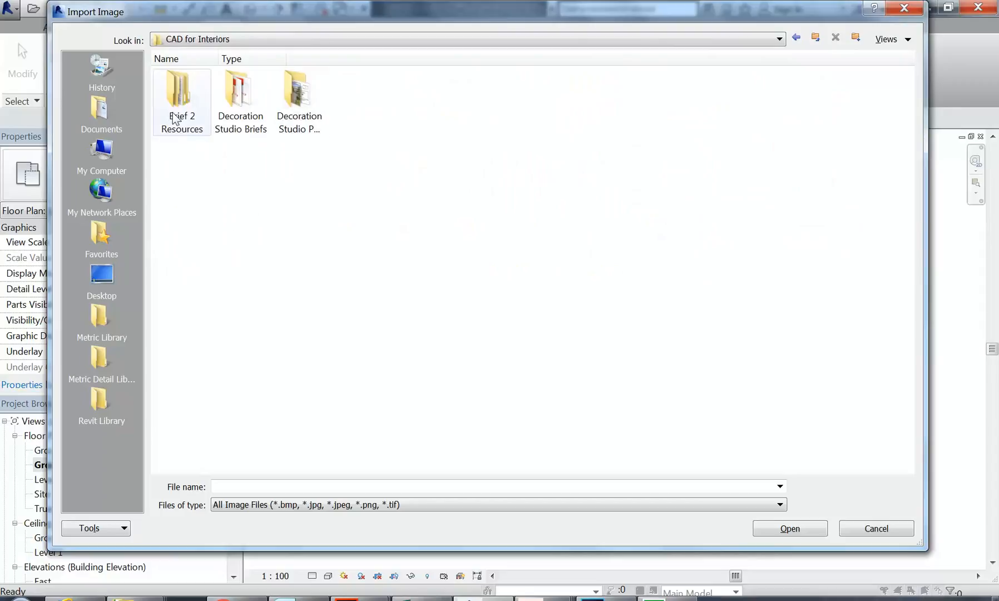
{"action": "double_click", "coordinate": [177, 99]}
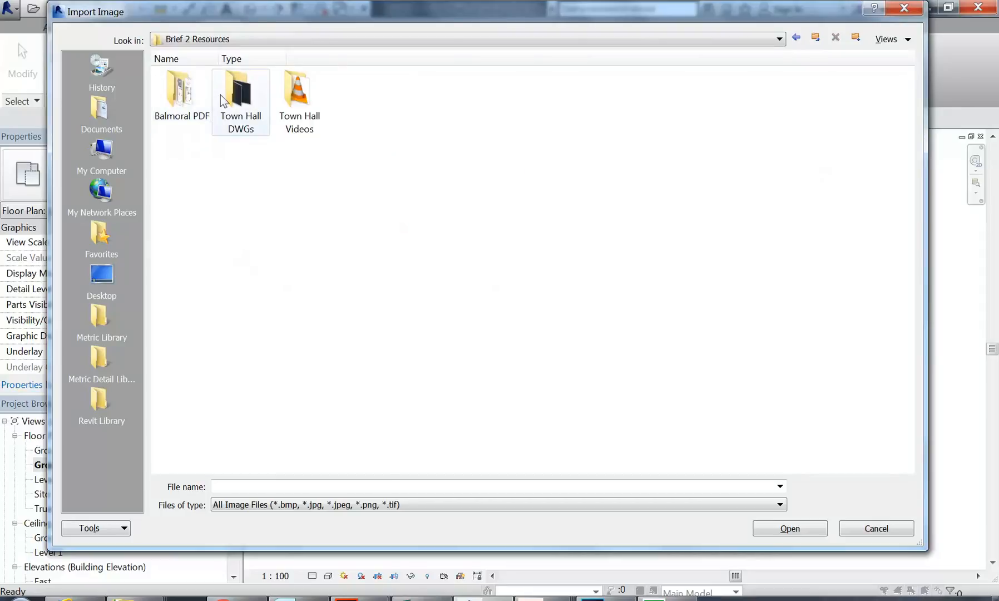
{"action": "double_click", "coordinate": [179, 92]}
Step: Import Dec 2 Studio Project 2- Wine & Cheese Bar Ground.jpg and place it centrally between the elevation markers of the view
{"action": "left_click", "coordinate": [183, 97]}
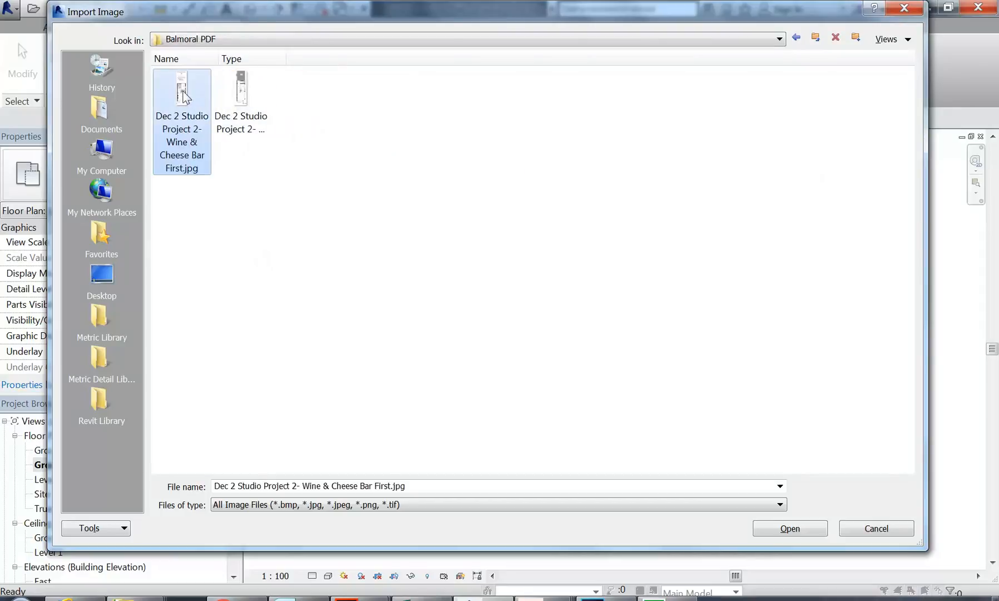
{"action": "left_click", "coordinate": [241, 106]}
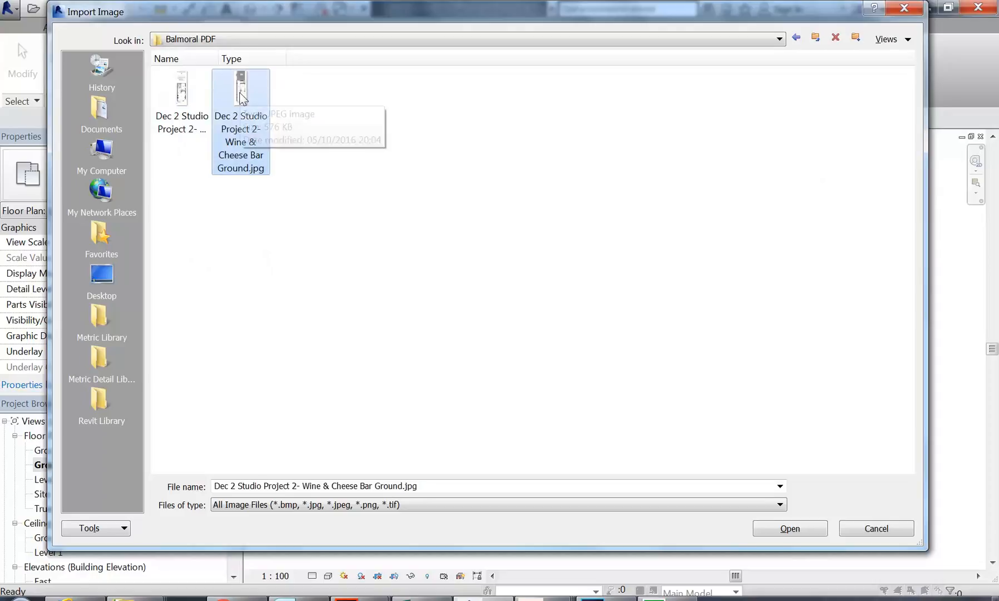
{"action": "double_click", "coordinate": [240, 98]}
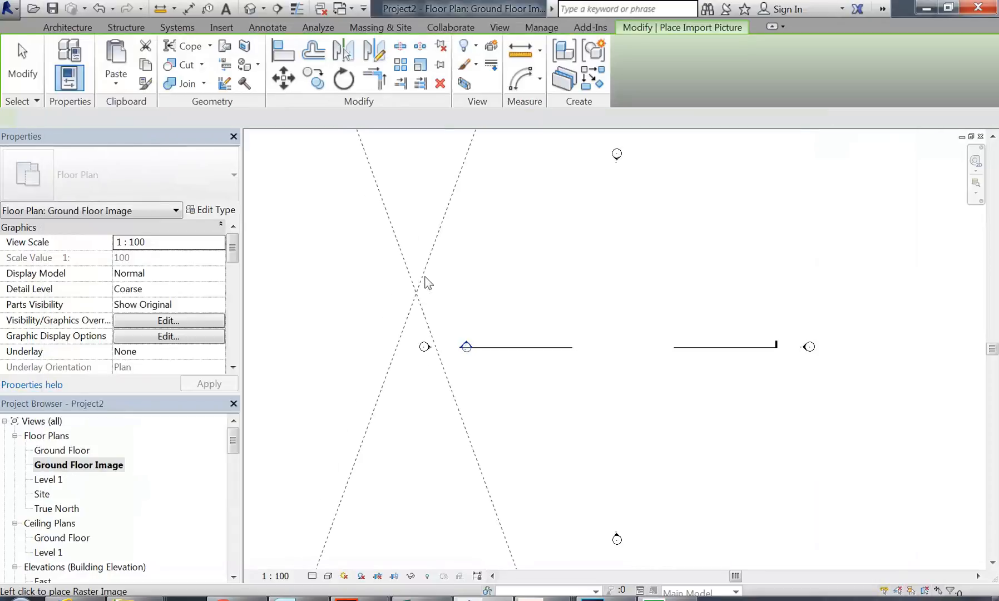
{"action": "left_click", "coordinate": [629, 352]}
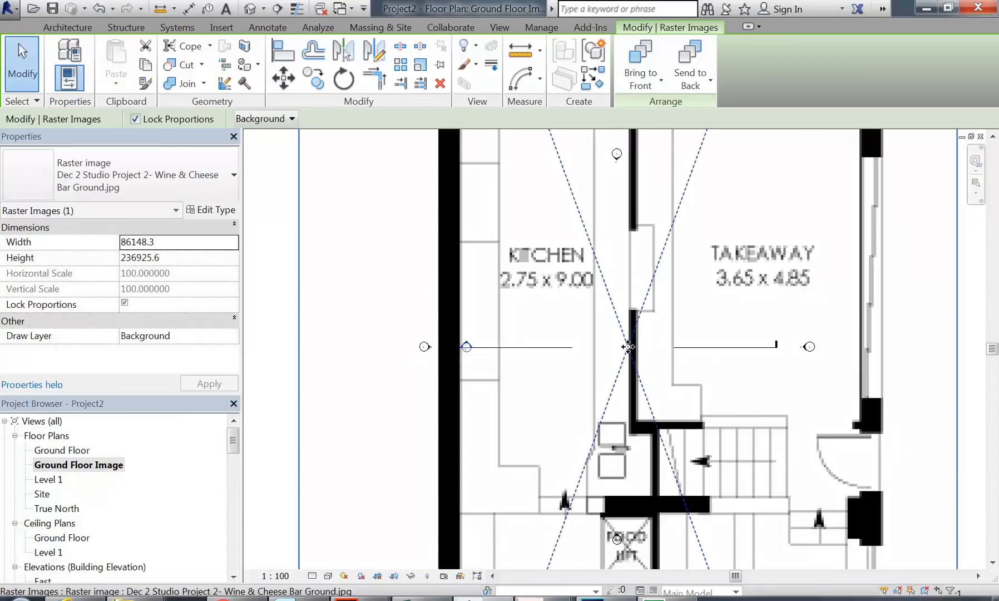
{"action": "scroll", "coordinate": [575, 364], "scroll_direction": "down", "scroll_amount": 5}
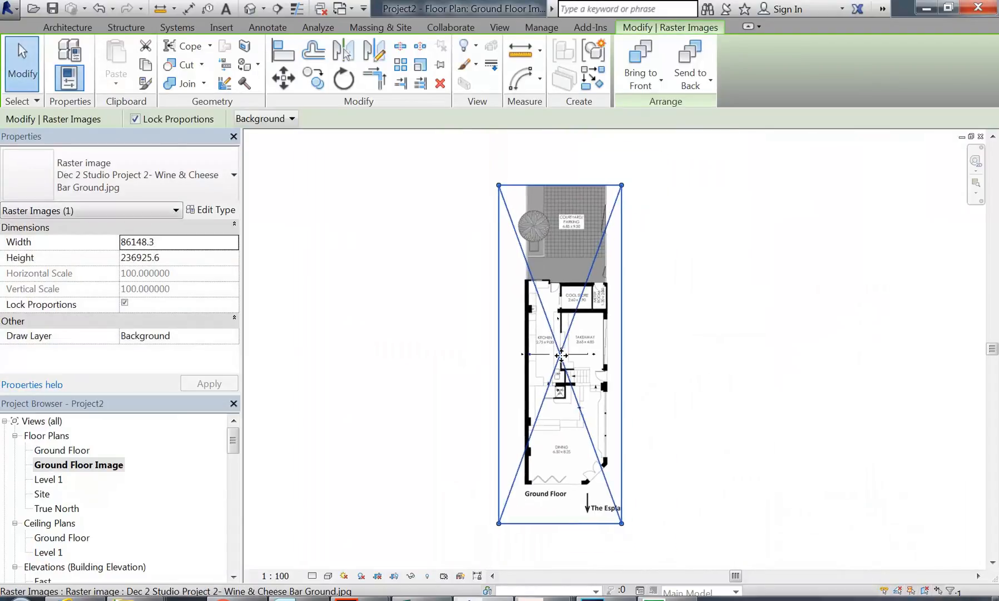
{"action": "left_click", "coordinate": [403, 335]}
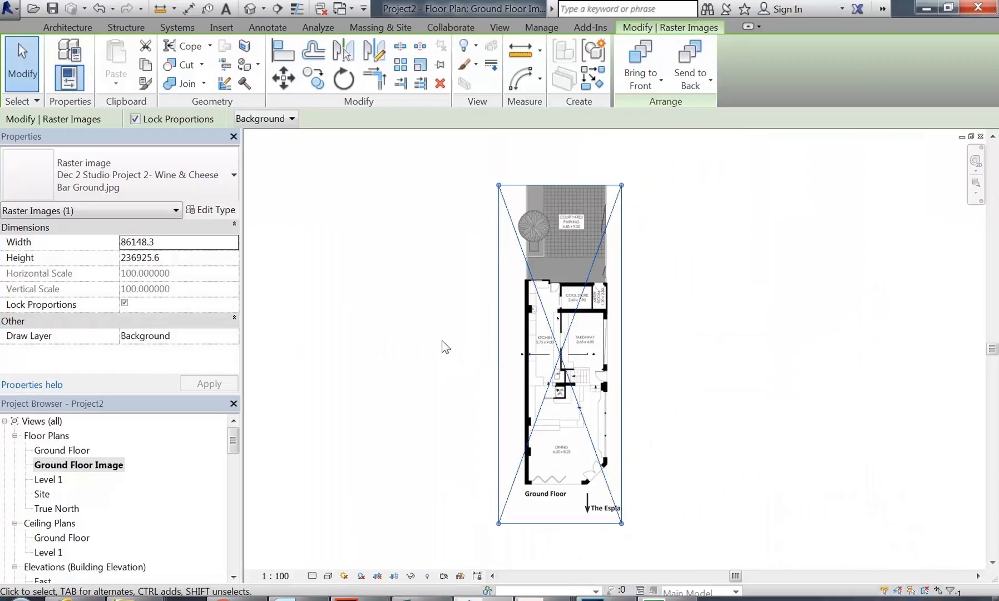
Step: Measure the kitchen's width on the imported plan, horizontally between the inner faces of its two side walls
{"action": "scroll", "coordinate": [570, 379], "scroll_direction": "up", "scroll_amount": 5}
{"action": "middle_click_drag", "start_coordinate": [567, 367], "coordinate": [534, 383]}
{"action": "middle_click_drag", "start_coordinate": [482, 305], "coordinate": [482, 372]}
{"action": "scroll", "coordinate": [431, 314], "scroll_direction": "up", "scroll_amount": 3}
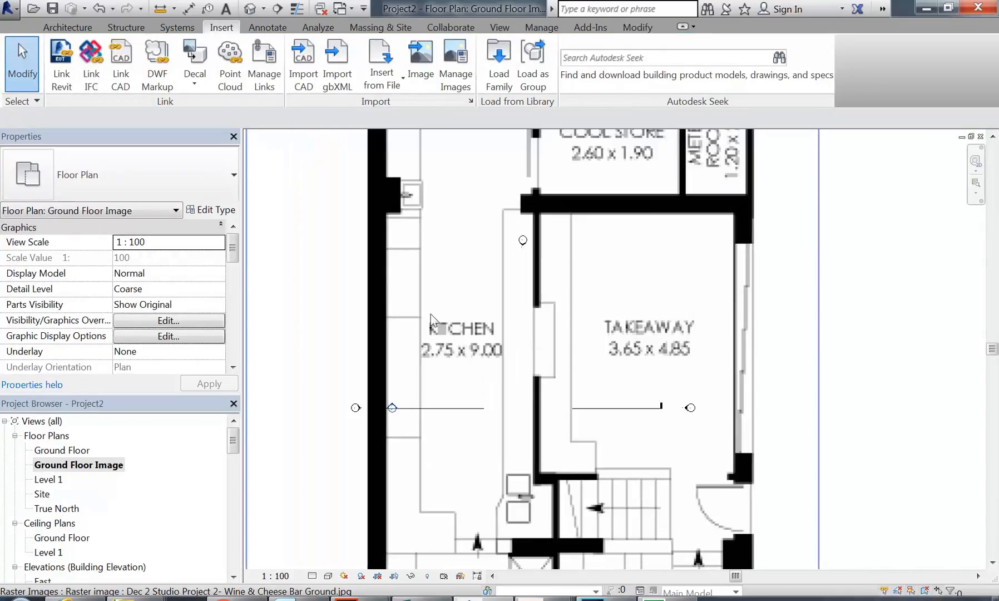
{"action": "scroll", "coordinate": [444, 281], "scroll_direction": "up", "scroll_amount": 2}
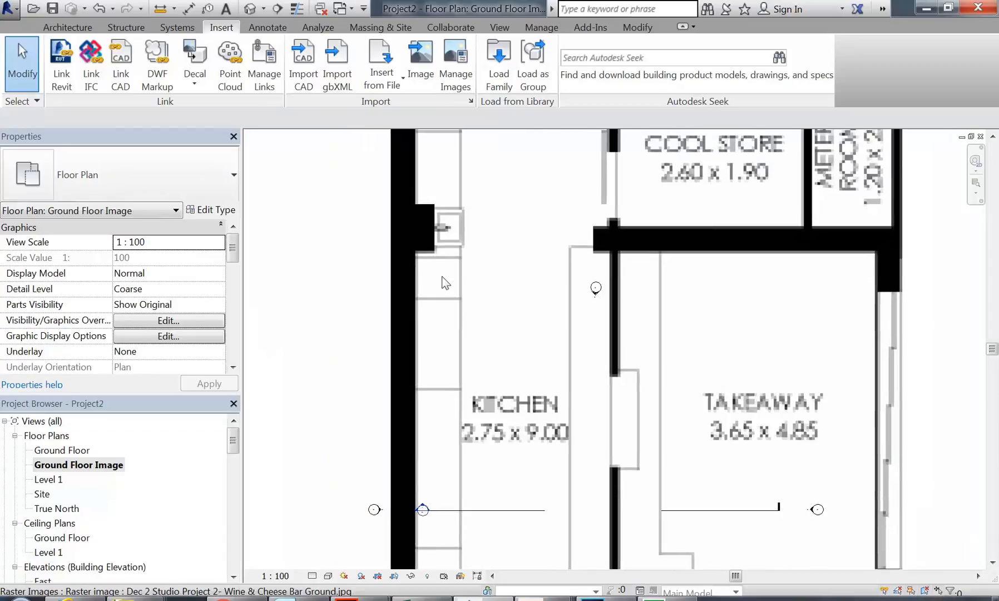
{"action": "scroll", "coordinate": [507, 438], "scroll_direction": "down", "scroll_amount": 3}
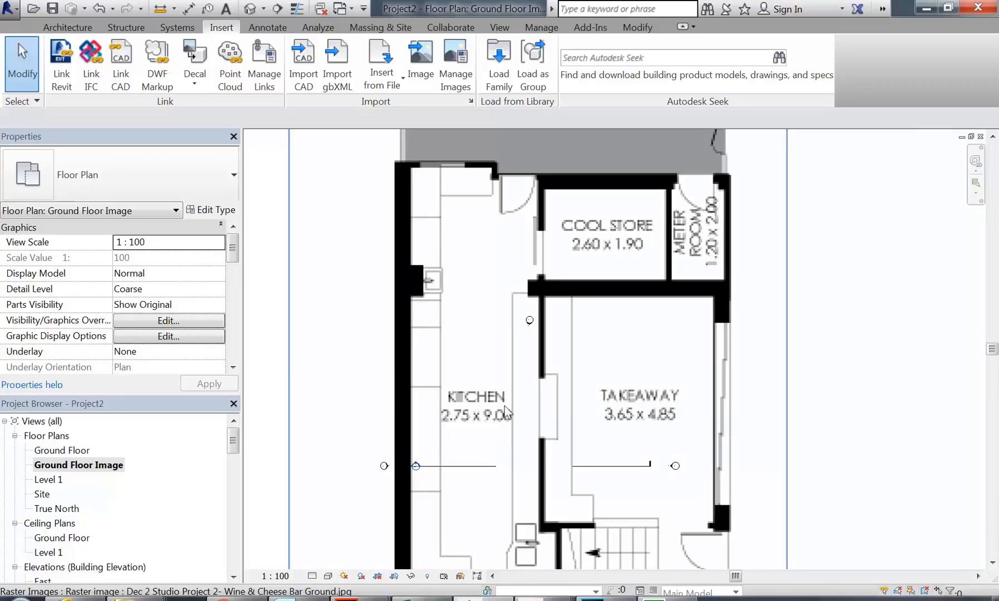
{"action": "left_click", "coordinate": [161, 12]}
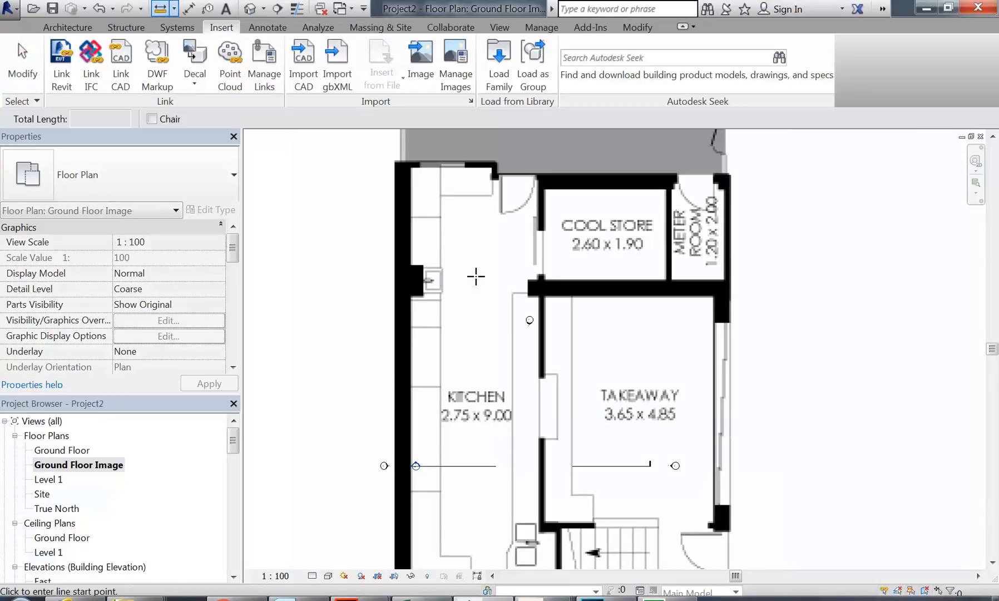
{"action": "scroll", "coordinate": [442, 318], "scroll_direction": "up", "scroll_amount": 3}
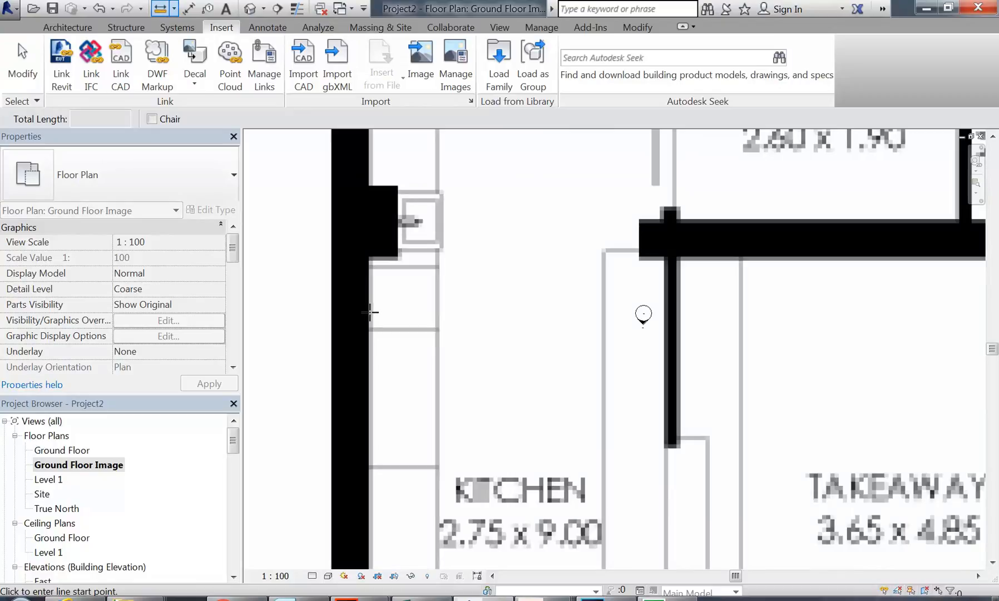
{"action": "left_click", "coordinate": [368, 313]}
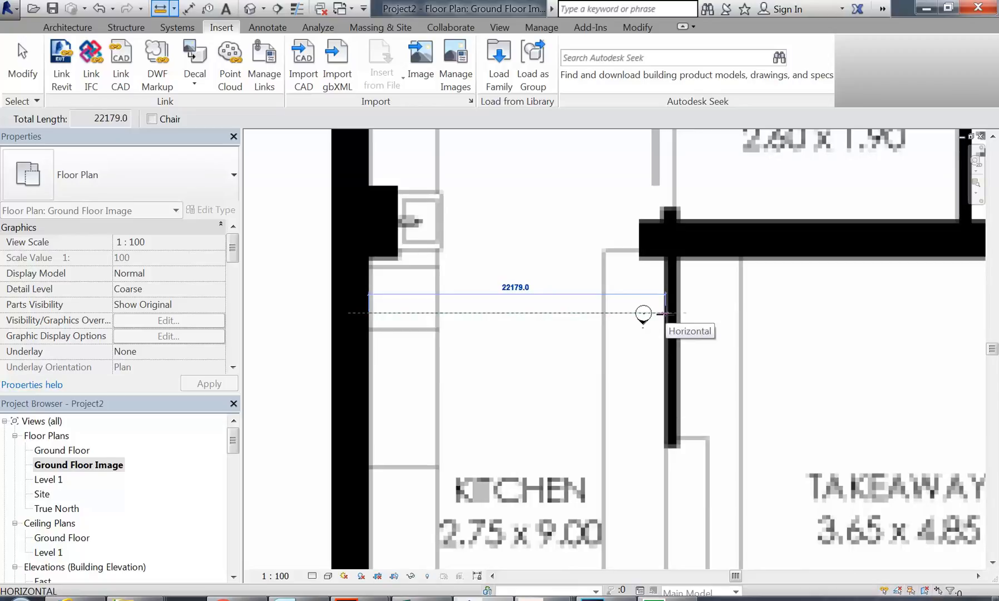
{"action": "left_click", "coordinate": [663, 313]}
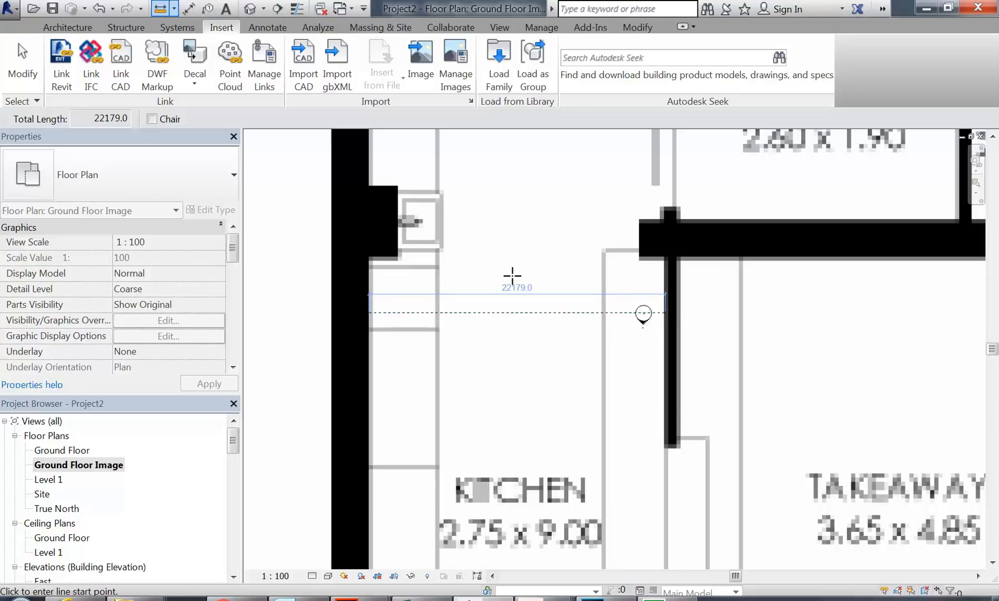
Step: Scale the imported ground floor image graphically from the kitchen's left inner wall face so that the kitchen's width becomes 2750 mm
{"action": "right_click", "coordinate": [452, 255]}
{"action": "right_click", "coordinate": [493, 277]}
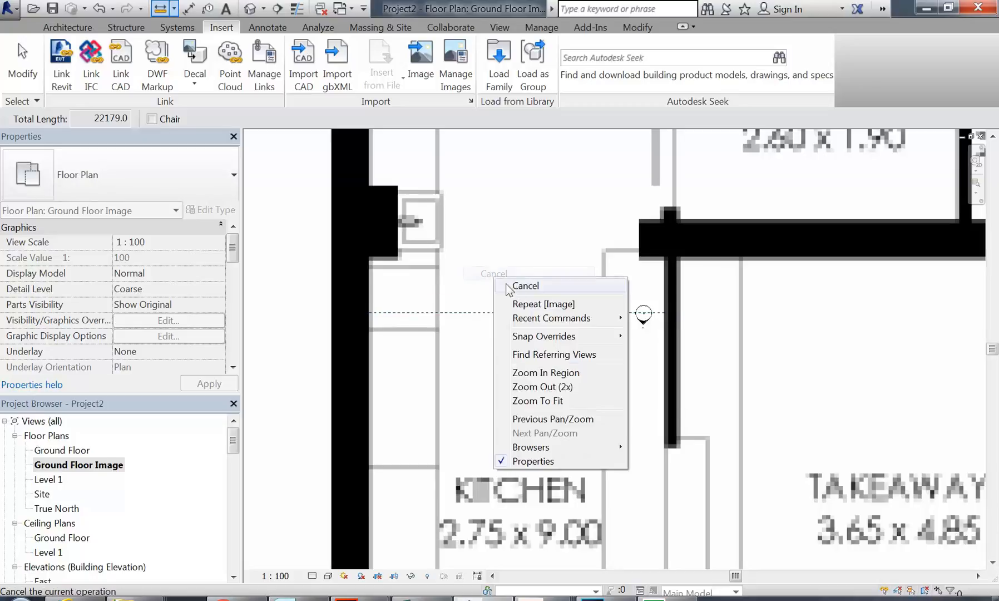
{"action": "left_click", "coordinate": [518, 287]}
{"action": "scroll", "coordinate": [518, 289], "scroll_direction": "down", "scroll_amount": 4}
{"action": "left_click", "coordinate": [455, 289]}
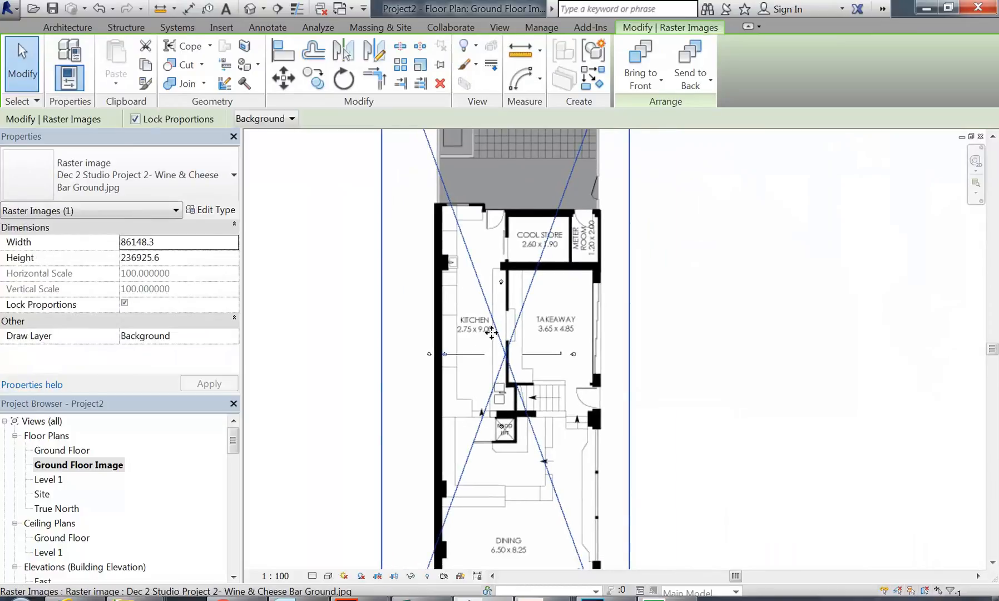
{"action": "scroll", "coordinate": [479, 288], "scroll_direction": "up", "scroll_amount": 3}
{"action": "scroll", "coordinate": [478, 287], "scroll_direction": "up", "scroll_amount": 1}
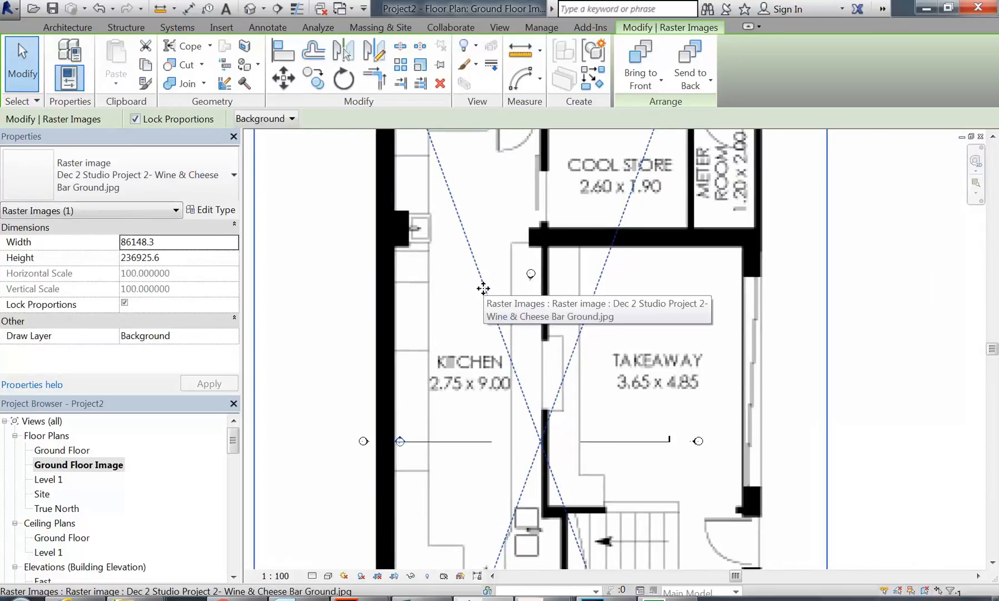
{"action": "left_click", "coordinate": [417, 70]}
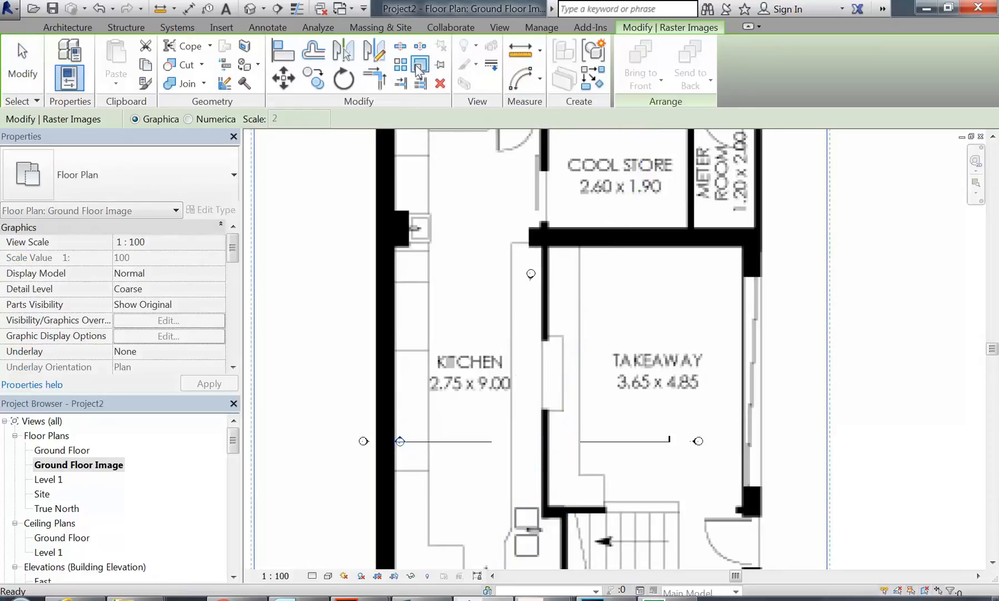
{"action": "middle_click_drag", "start_coordinate": [422, 302], "coordinate": [432, 312]}
{"action": "scroll", "coordinate": [423, 314], "scroll_direction": "up", "scroll_amount": 5}
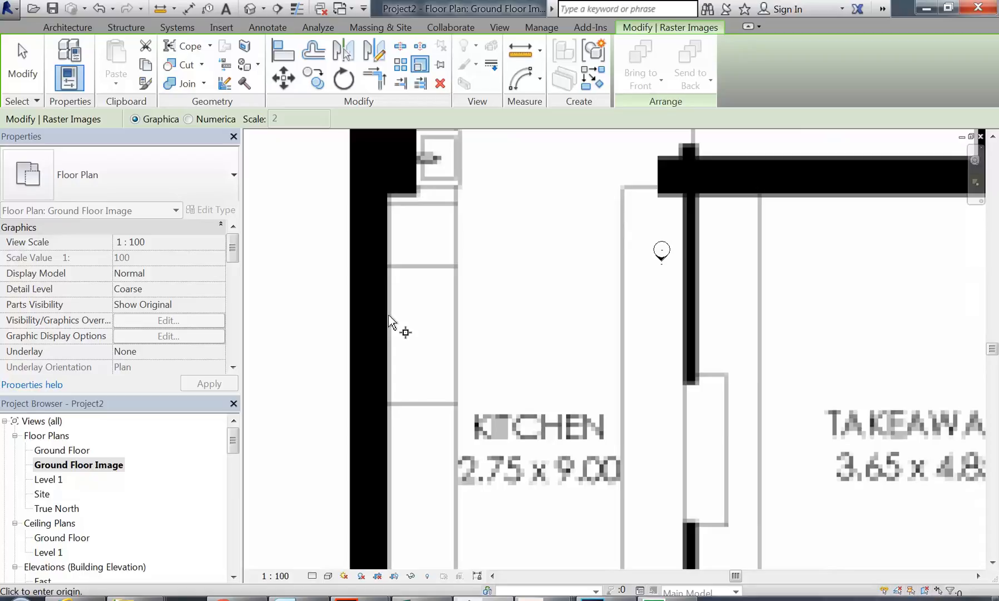
{"action": "left_click", "coordinate": [389, 315]}
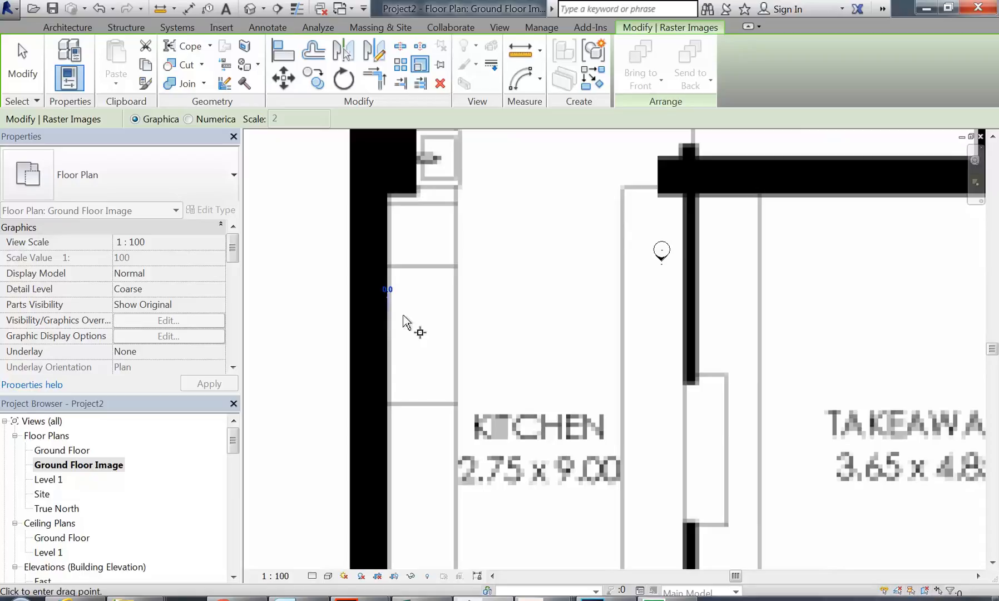
{"action": "left_click", "coordinate": [683, 315]}
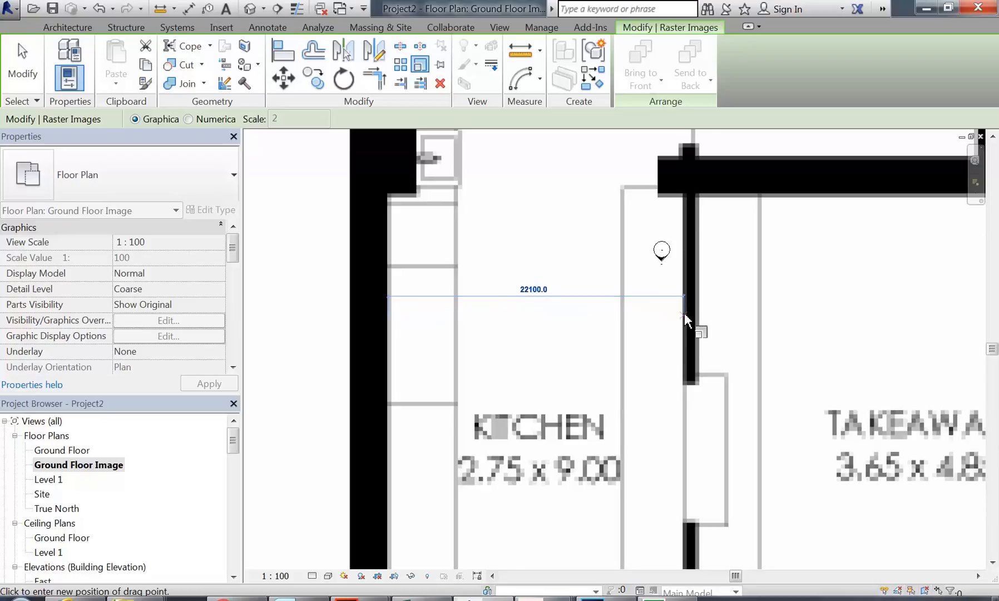
{"action": "left_click", "coordinate": [651, 321]}
{"action": "type", "text": "27"}
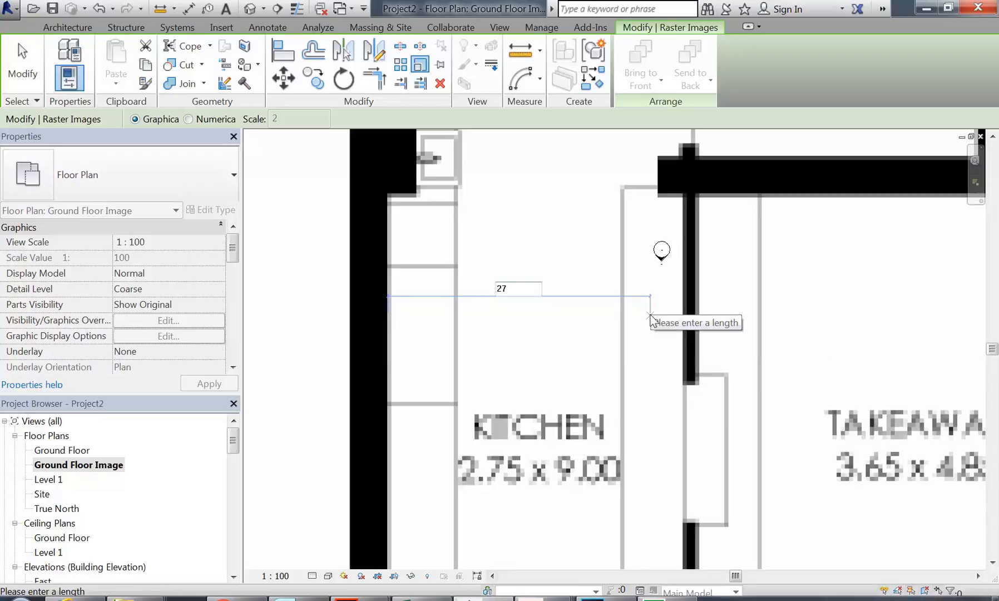
{"action": "type", "text": "50"}
{"action": "key", "text": "Return"}
Step: Move the scaled ground floor image to the middle of the area between the elevation markers
{"action": "scroll", "coordinate": [445, 377], "scroll_direction": "down", "scroll_amount": 3}
{"action": "left_click_drag", "start_coordinate": [415, 287], "coordinate": [507, 383]}
{"action": "scroll", "coordinate": [503, 366], "scroll_direction": "up", "scroll_amount": 2}
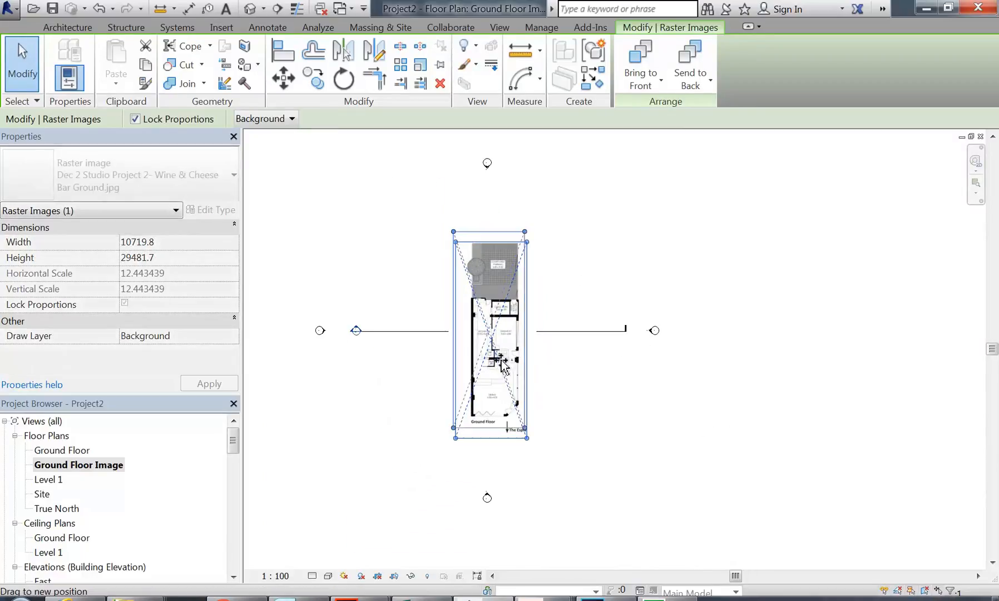
Step: Measure the kitchen's width on the scaled plan, horizontally between the inner faces of its side walls
{"action": "scroll", "coordinate": [467, 350], "scroll_direction": "up", "scroll_amount": 5}
{"action": "scroll", "coordinate": [470, 352], "scroll_direction": "up", "scroll_amount": 5}
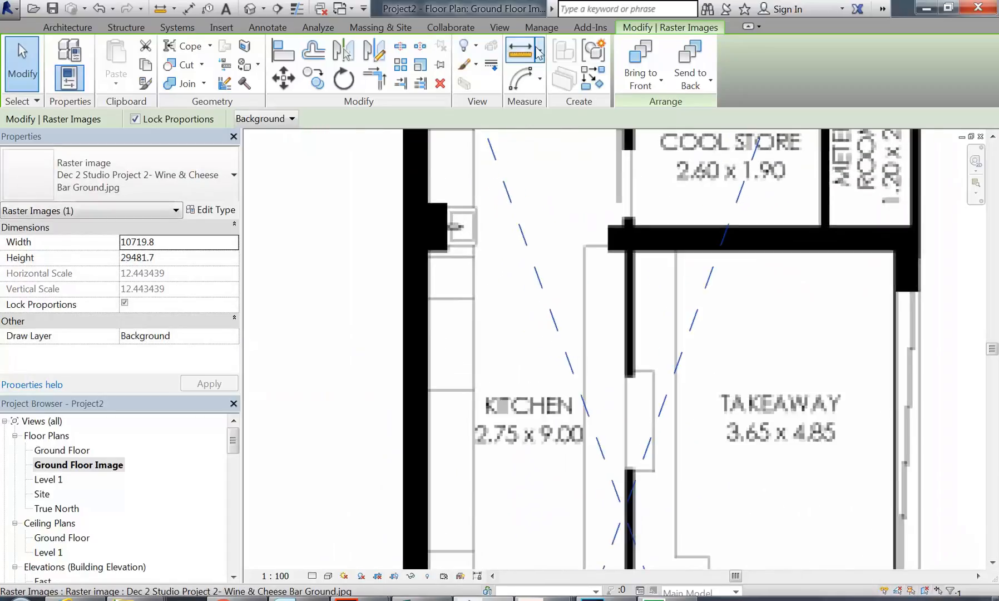
{"action": "left_click", "coordinate": [520, 52]}
{"action": "scroll", "coordinate": [430, 341], "scroll_direction": "up", "scroll_amount": 2}
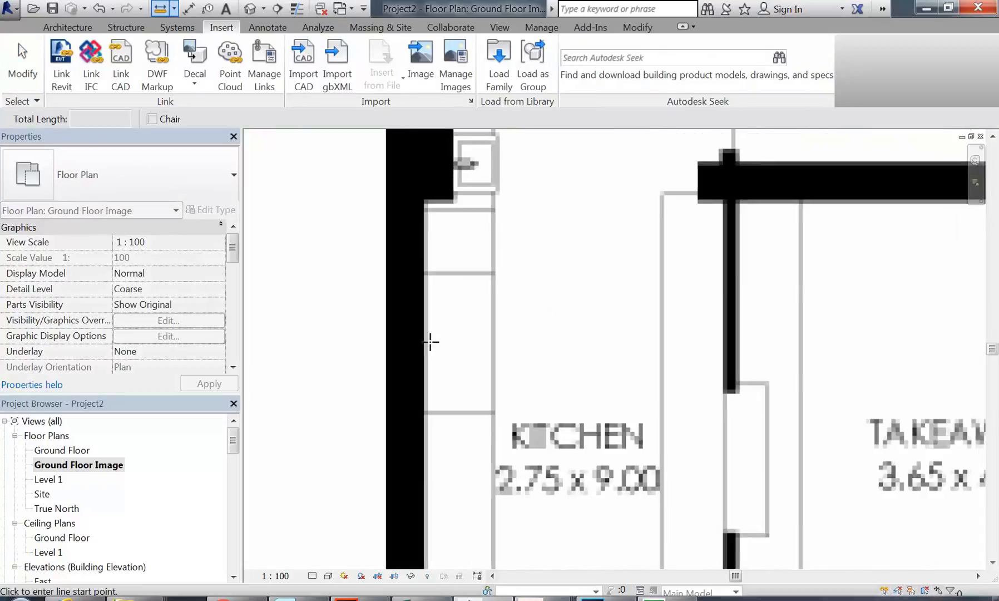
{"action": "left_click", "coordinate": [424, 314]}
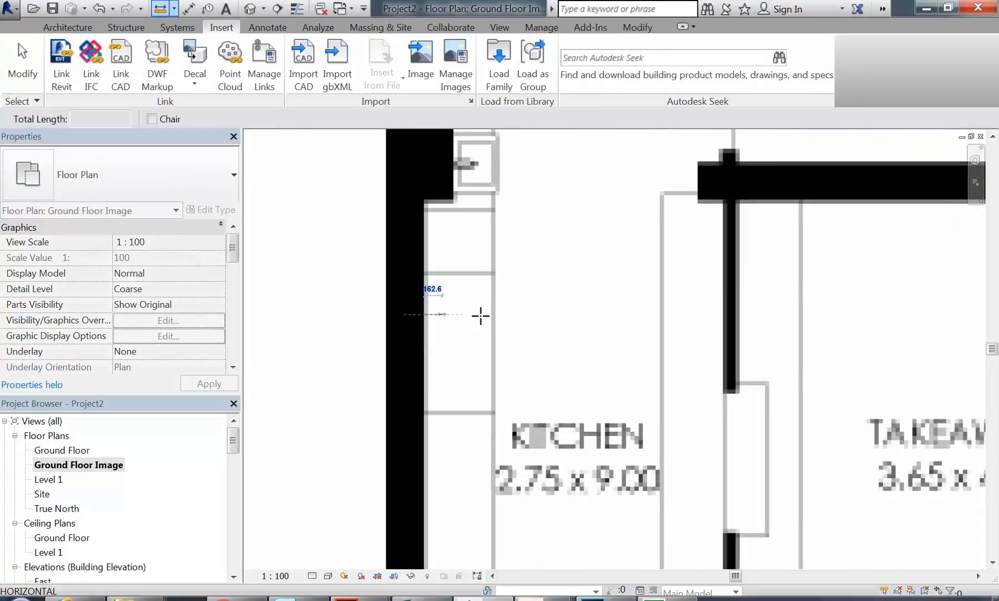
{"action": "left_click", "coordinate": [724, 315]}
Step: Measure the takeaway area's width horizontally between the inner faces of its side walls
{"action": "scroll", "coordinate": [625, 278], "scroll_direction": "down", "scroll_amount": 3}
{"action": "middle_click_drag", "start_coordinate": [553, 212], "coordinate": [510, 234]}
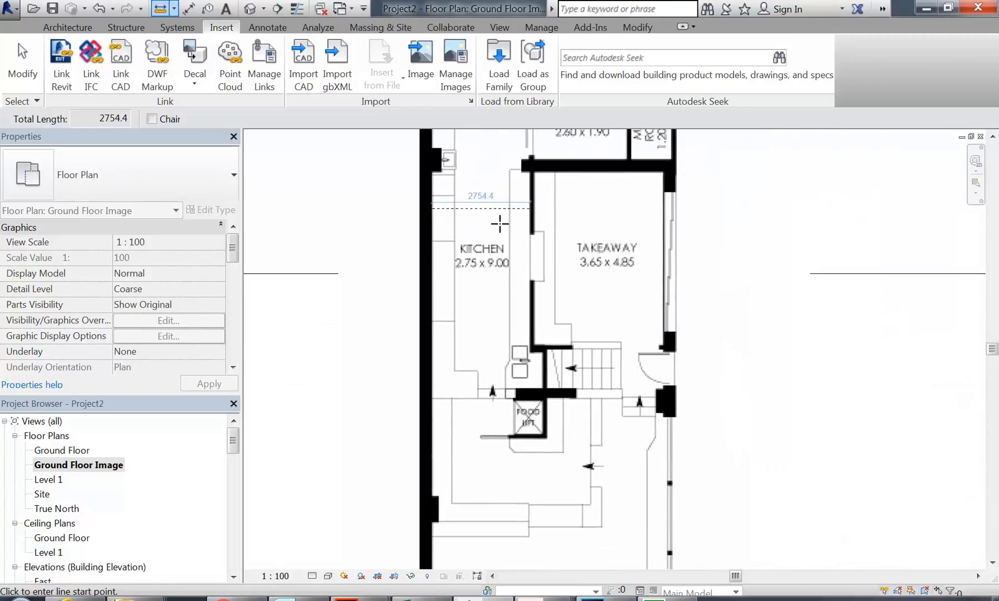
{"action": "middle_click_drag", "start_coordinate": [611, 259], "coordinate": [541, 336]}
{"action": "scroll", "coordinate": [497, 254], "scroll_direction": "up", "scroll_amount": 2}
{"action": "middle_click_drag", "start_coordinate": [493, 289], "coordinate": [424, 312]}
{"action": "scroll", "coordinate": [370, 306], "scroll_direction": "up", "scroll_amount": 1}
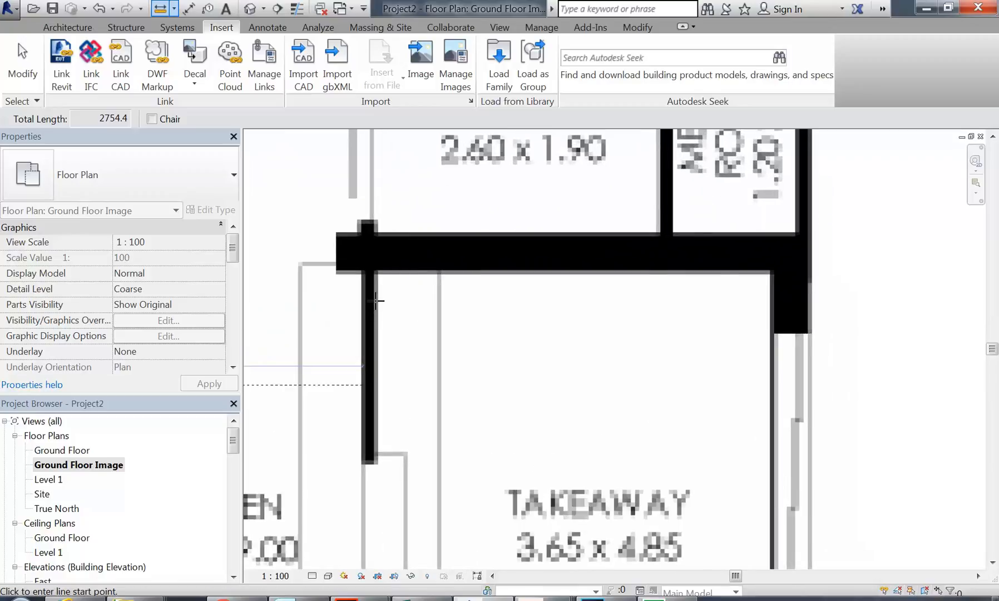
{"action": "left_click", "coordinate": [377, 275]}
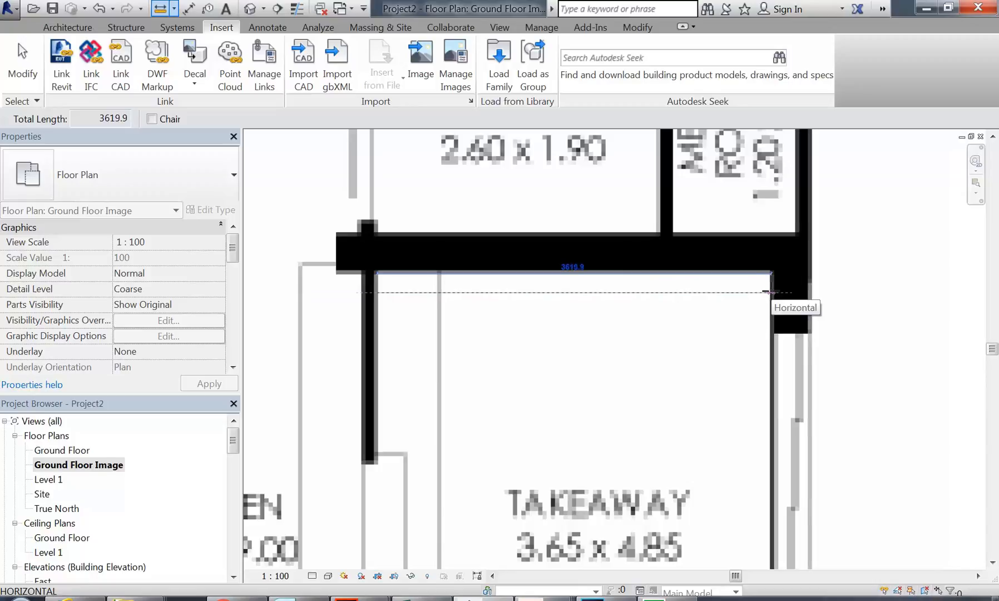
{"action": "scroll", "coordinate": [766, 290], "scroll_direction": "down", "scroll_amount": 2}
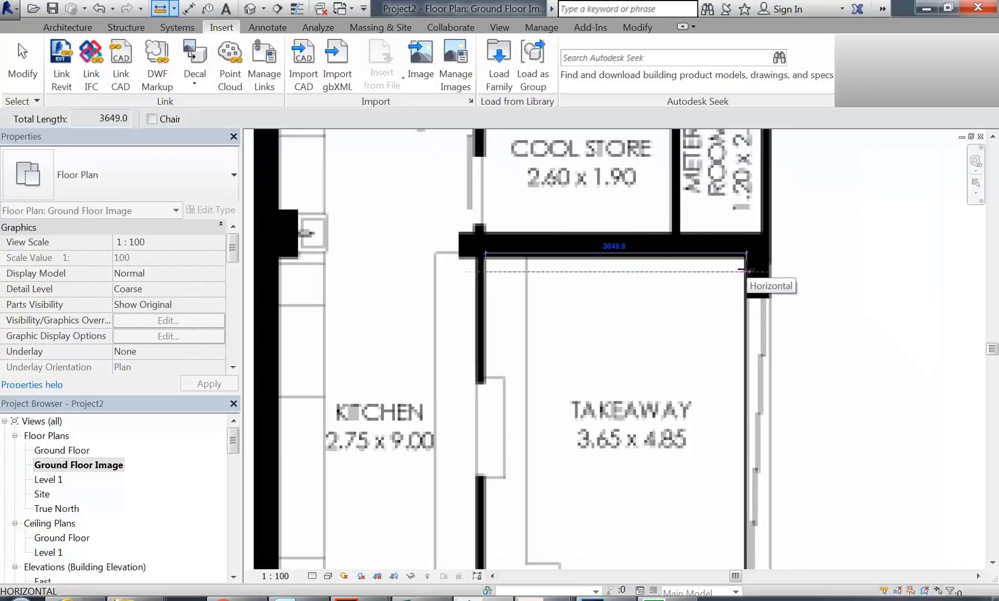
{"action": "left_click", "coordinate": [748, 271]}
Step: Measure the cool store's depth vertically between its lower and upper walls and end the measuring
{"action": "mouse_move", "coordinate": [680, 310]}
{"action": "middle_mouse_down"}
{"action": "mouse_move", "coordinate": [718, 459]}
{"action": "mouse_move", "coordinate": [698, 390]}
{"action": "middle_mouse_up"}
{"action": "scroll", "coordinate": [491, 310], "scroll_direction": "up", "scroll_amount": 1}
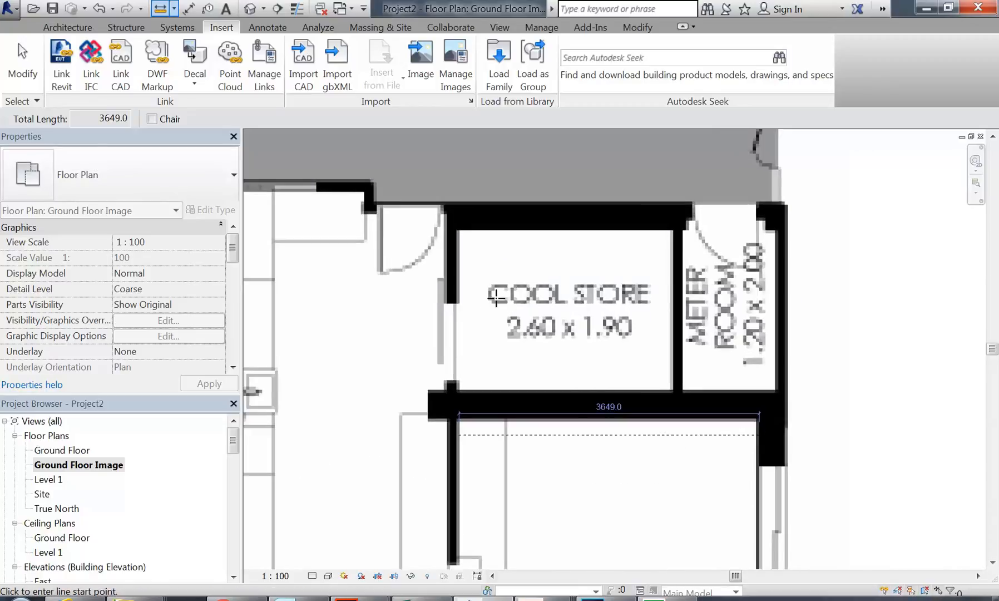
{"action": "scroll", "coordinate": [559, 379], "scroll_direction": "up", "scroll_amount": 1}
{"action": "left_click", "coordinate": [561, 391]}
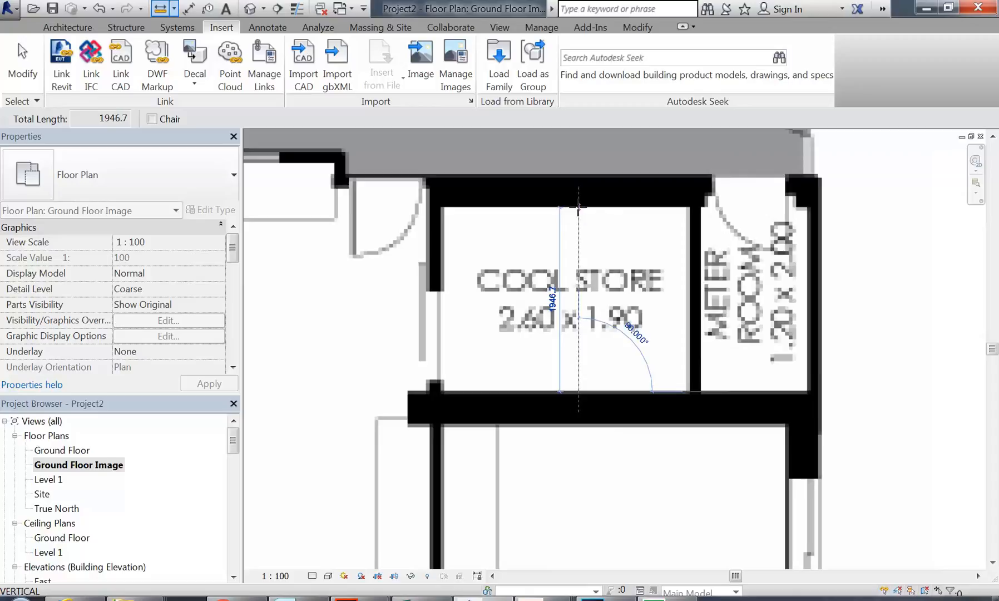
{"action": "right_click", "coordinate": [546, 260]}
{"action": "right_click", "coordinate": [562, 268]}
{"action": "left_click", "coordinate": [579, 276]}
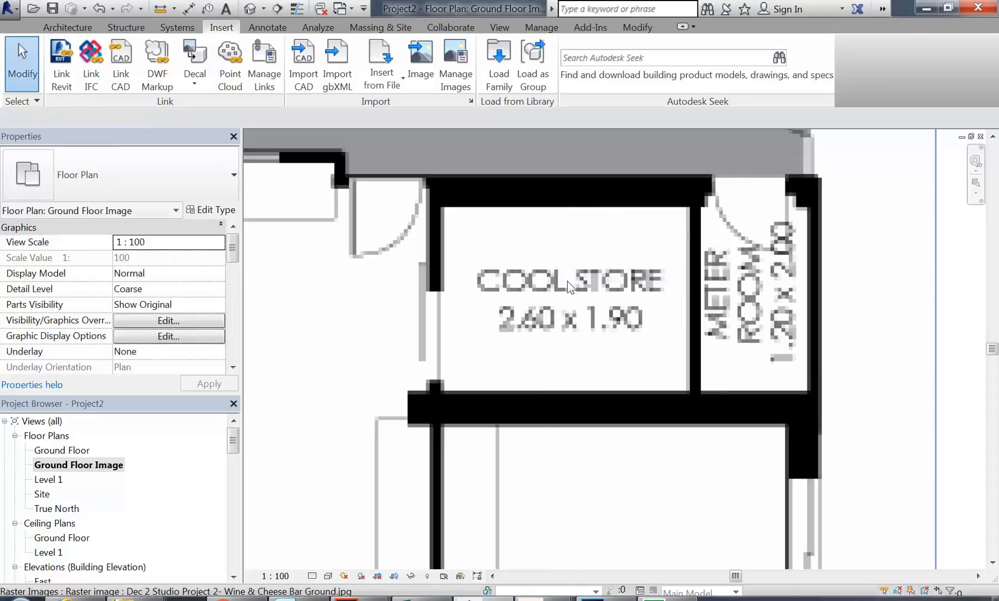
Step: Pin the ground floor image in place so that it cannot be moved
{"action": "scroll", "coordinate": [568, 281], "scroll_direction": "down", "scroll_amount": 7}
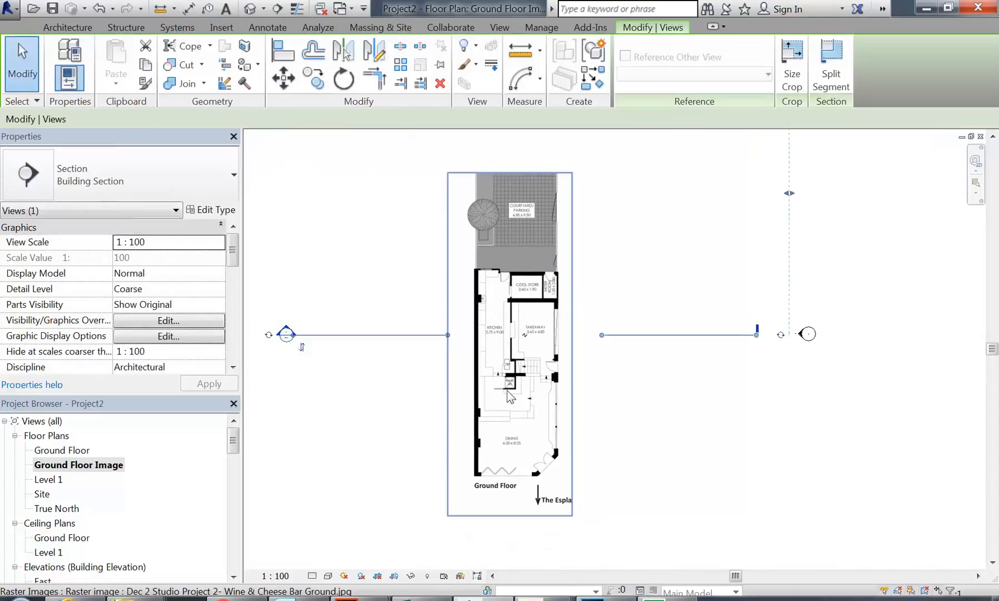
{"action": "left_click", "coordinate": [411, 374]}
{"action": "left_click", "coordinate": [573, 517]}
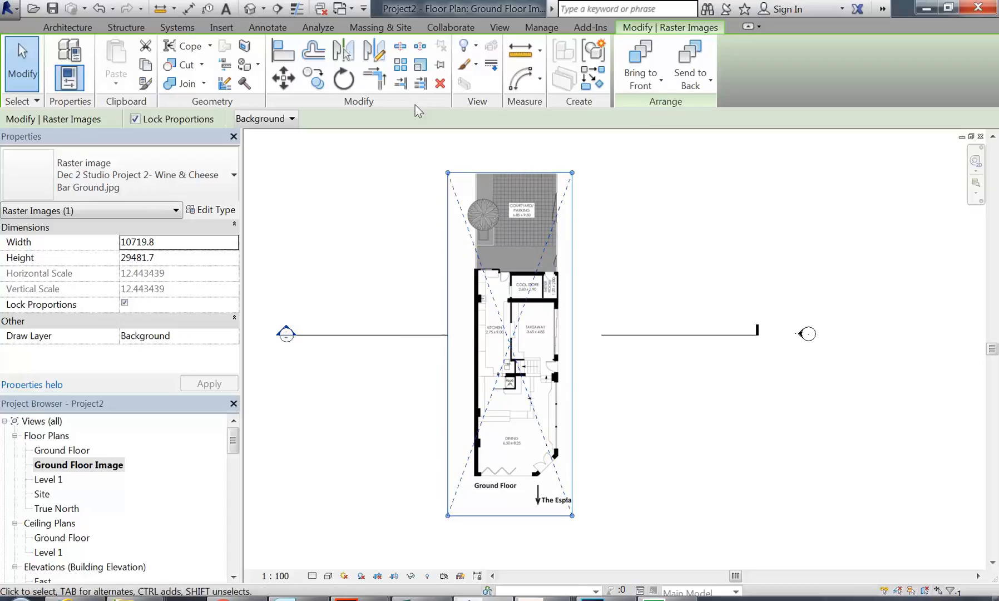
{"action": "left_click", "coordinate": [439, 66]}
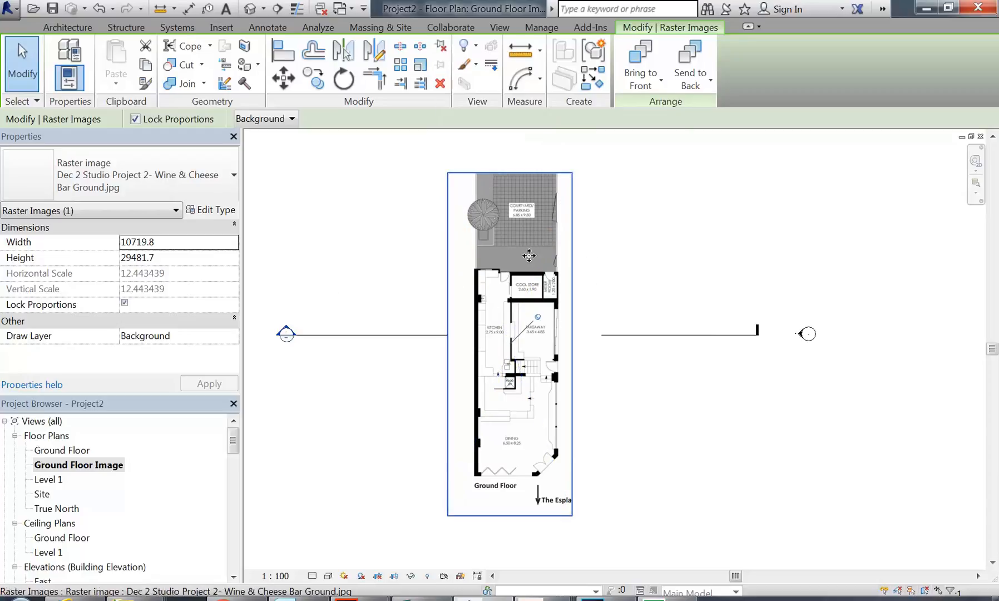
{"action": "left_click", "coordinate": [358, 230]}
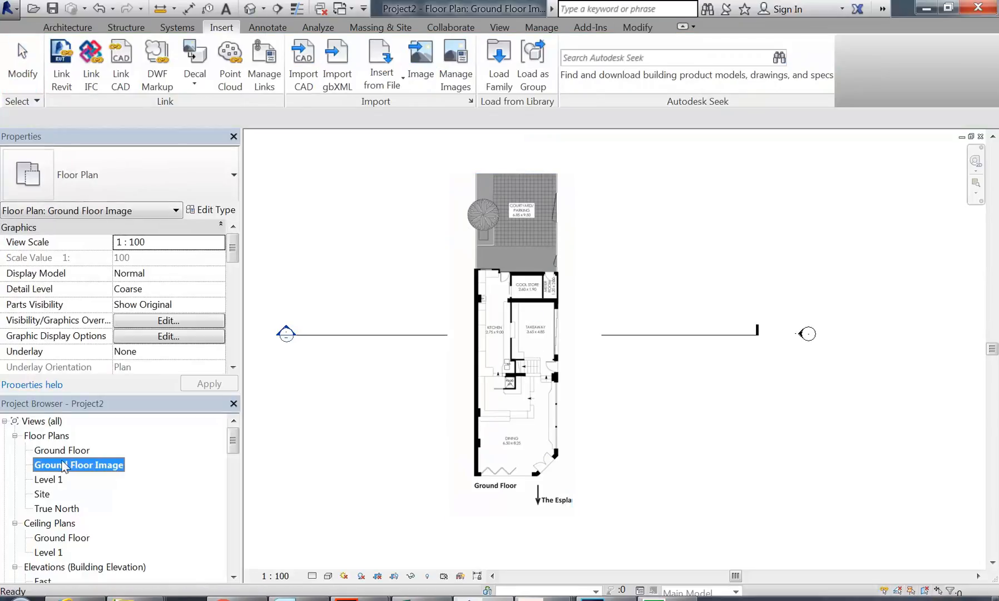
Step: Duplicate the Level 1 floor plan view as an independent view without detailing
{"action": "left_click", "coordinate": [49, 480]}
{"action": "right_click", "coordinate": [49, 482]}
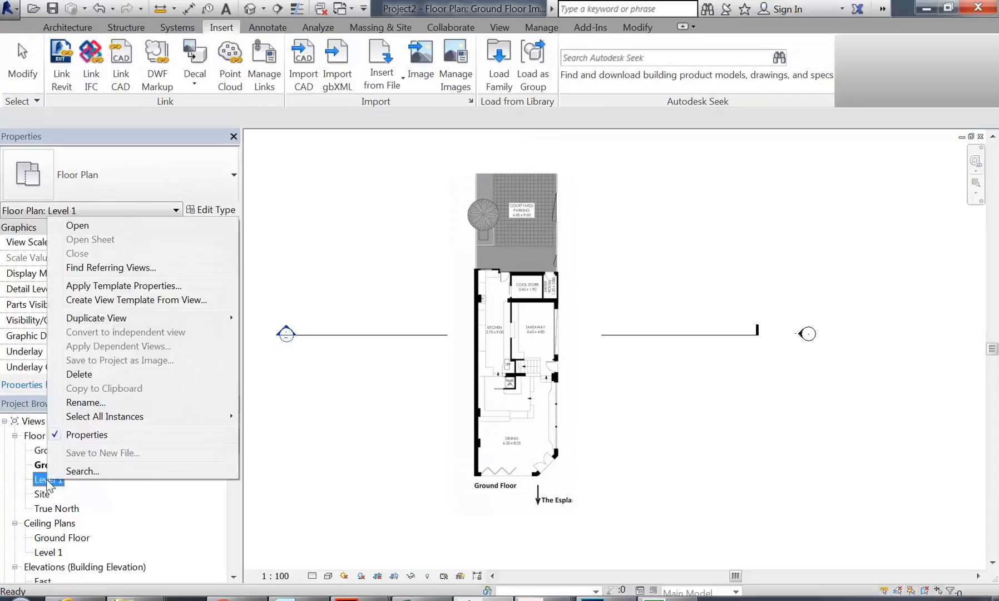
{"action": "mouse_move", "coordinate": [127, 321]}
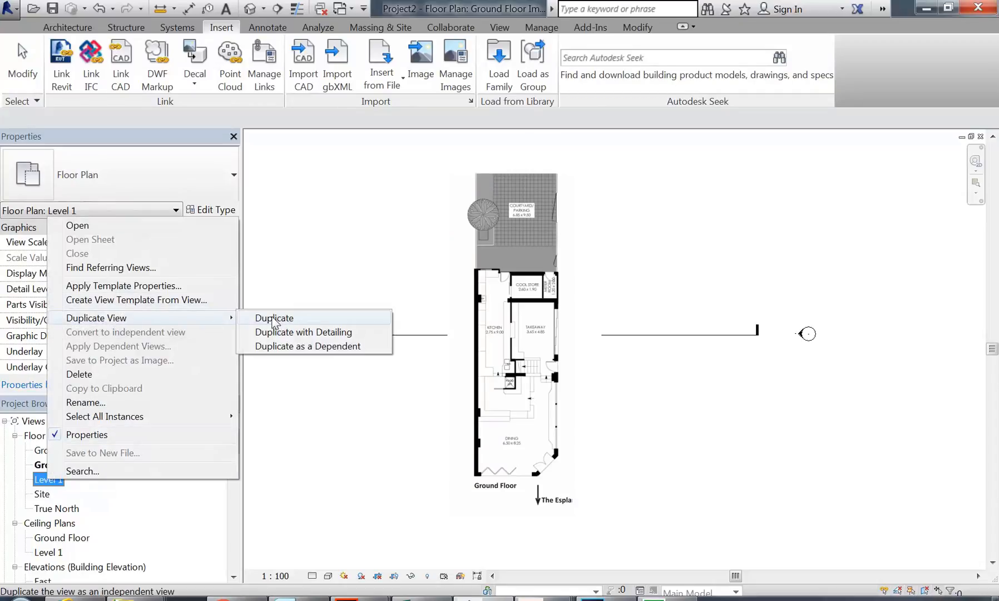
{"action": "left_click", "coordinate": [284, 333]}
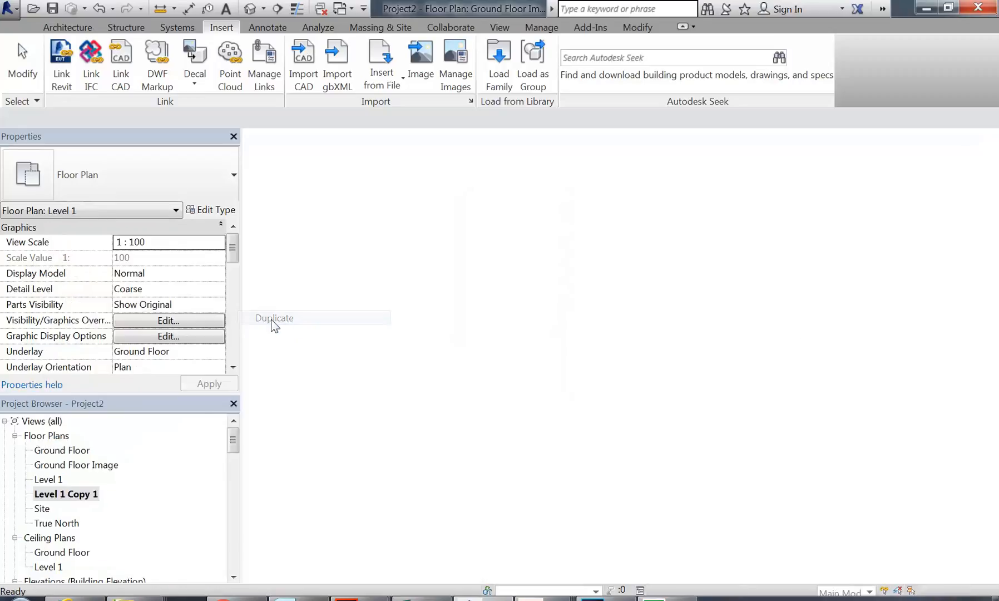
Step: Rename the duplicated floor plan view as Level 1 Image
{"action": "right_click", "coordinate": [83, 496]}
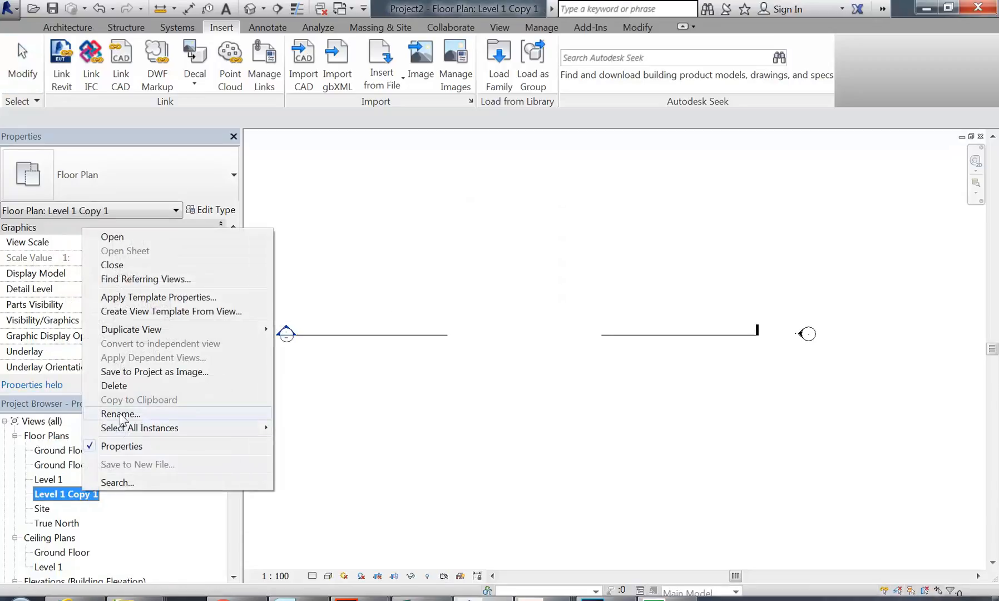
{"action": "left_click", "coordinate": [120, 414]}
{"action": "left_click_drag", "start_coordinate": [363, 238], "coordinate": [339, 238]}
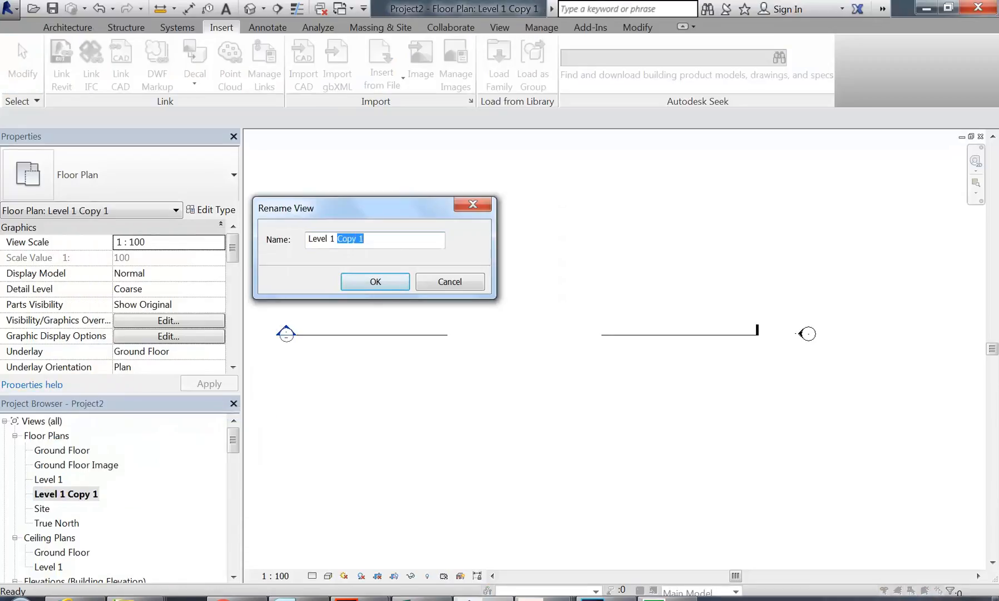
{"action": "key", "text": "BackSpace"}
{"action": "type", "text": "Image"}
{"action": "left_click", "coordinate": [383, 285]}
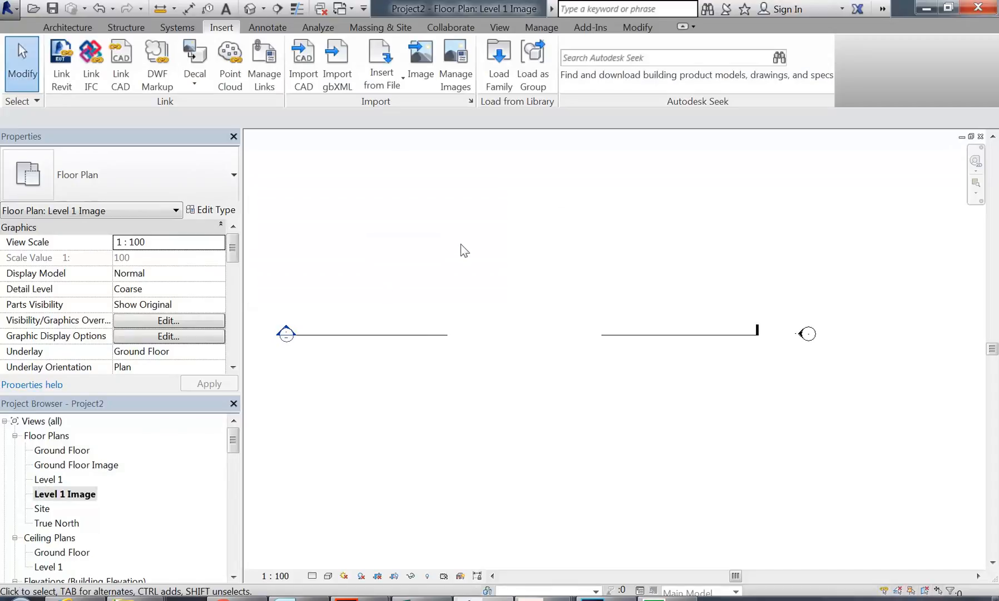
Step: Import Dec 2 Studio Project 2- Wine & Cheese Bar First.jpg from the Balmoral PDF folder and place it centrally in the view
{"action": "left_click", "coordinate": [421, 62]}
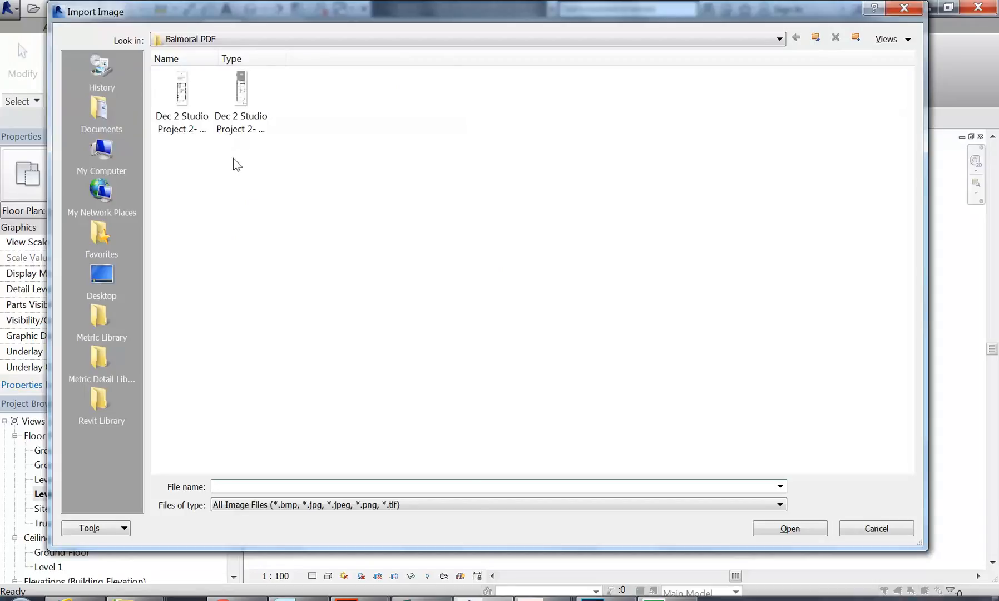
{"action": "double_click", "coordinate": [182, 106]}
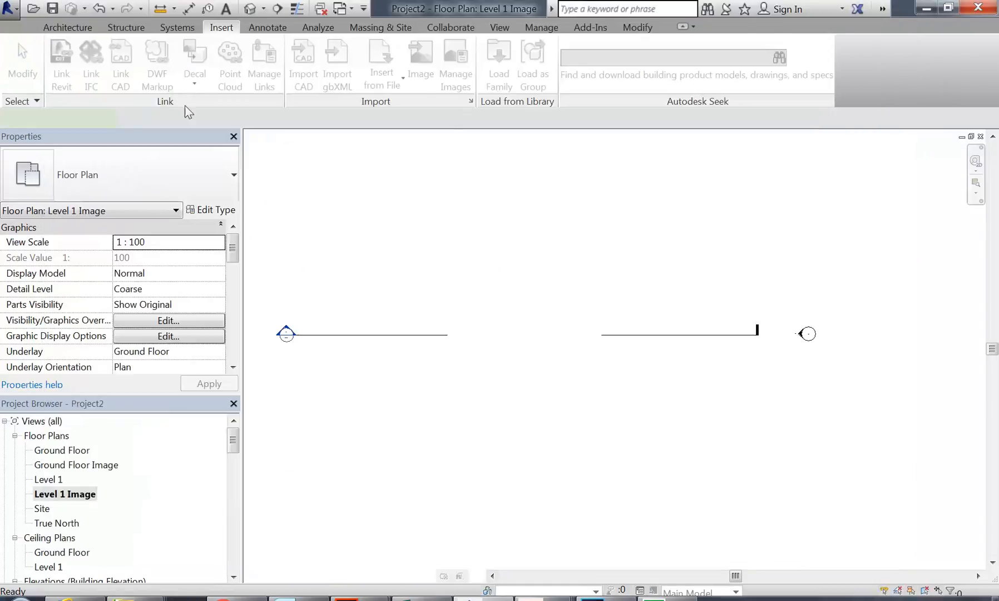
{"action": "left_click", "coordinate": [545, 339]}
{"action": "scroll", "coordinate": [537, 364], "scroll_direction": "down", "scroll_amount": 3}
{"action": "scroll", "coordinate": [537, 364], "scroll_direction": "down", "scroll_amount": 3}
{"action": "middle_click_drag", "start_coordinate": [521, 379], "coordinate": [473, 385]}
Step: Scale the first floor image graphically so that the internal width of the Office/Store room is 3650 mm
{"action": "scroll", "coordinate": [509, 290], "scroll_direction": "up", "scroll_amount": 6}
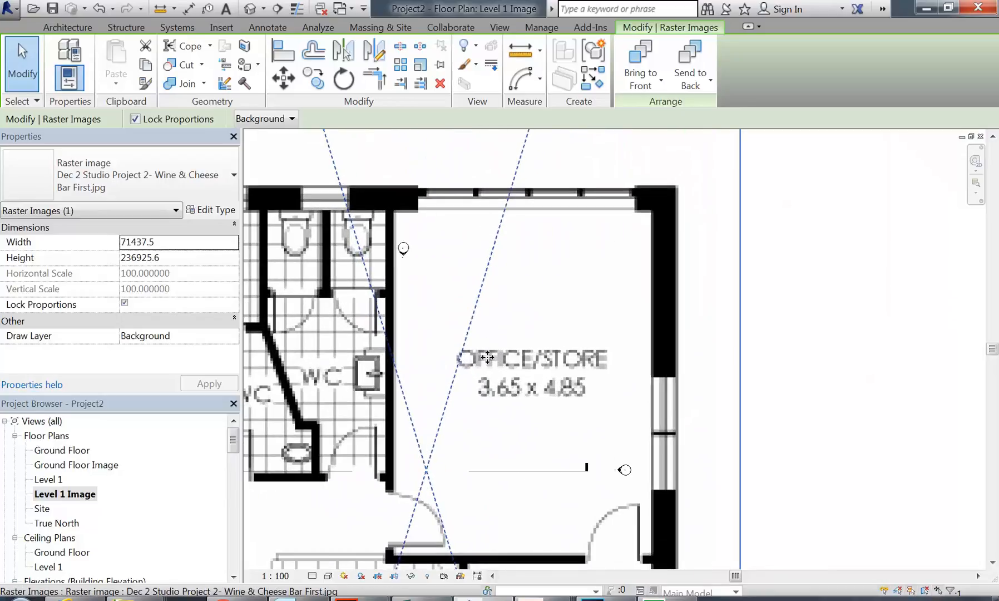
{"action": "middle_click_drag", "start_coordinate": [446, 298], "coordinate": [430, 271]}
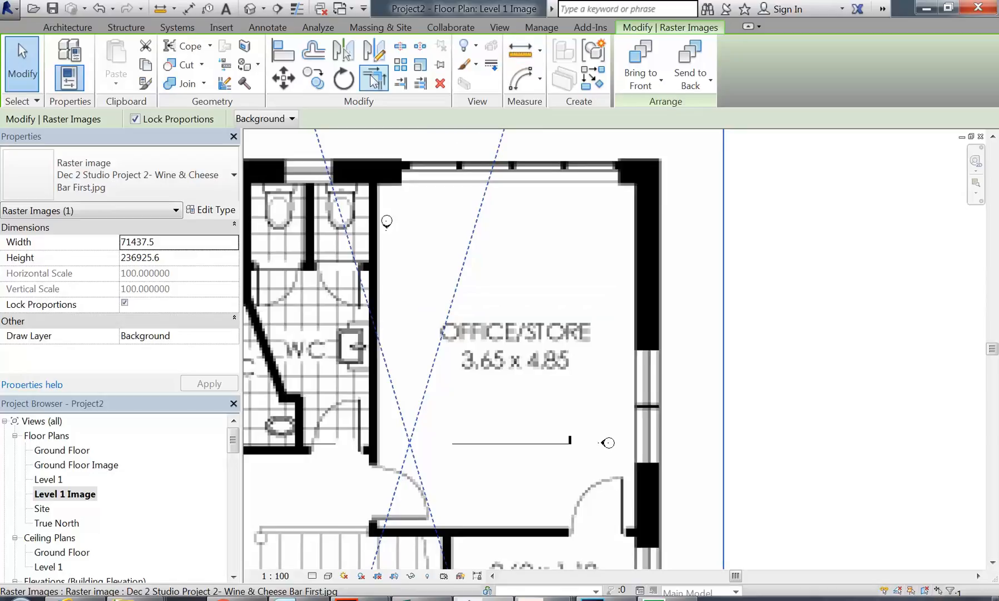
{"action": "left_click", "coordinate": [420, 64]}
{"action": "scroll", "coordinate": [427, 237], "scroll_direction": "up", "scroll_amount": 2}
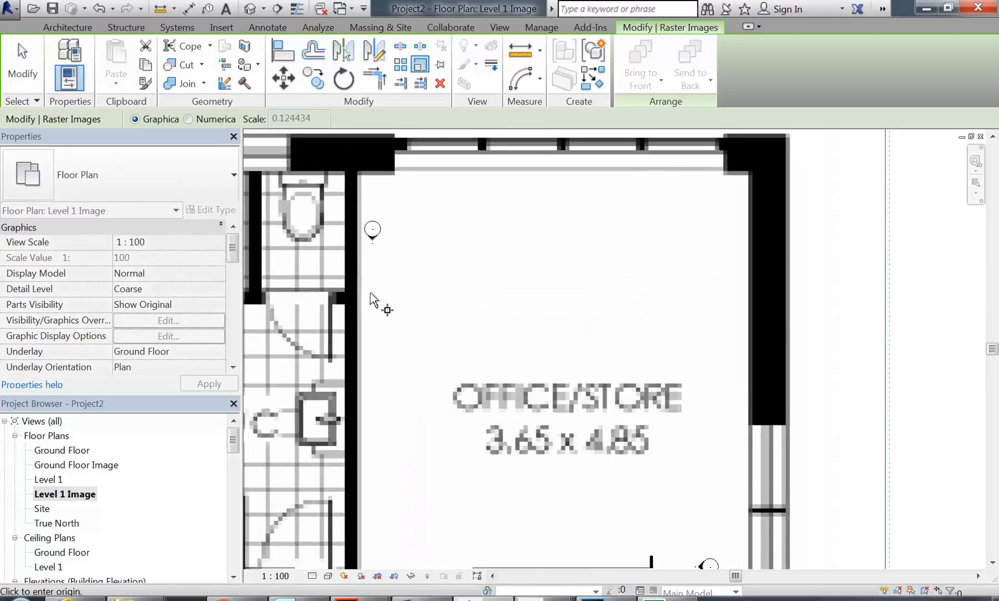
{"action": "left_click", "coordinate": [359, 285]}
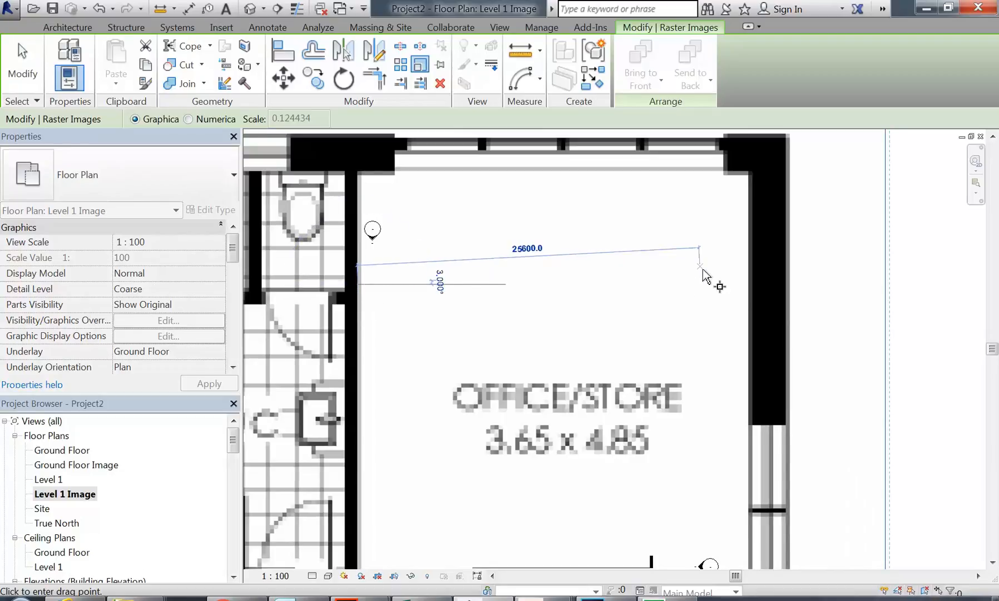
{"action": "left_click", "coordinate": [749, 285]}
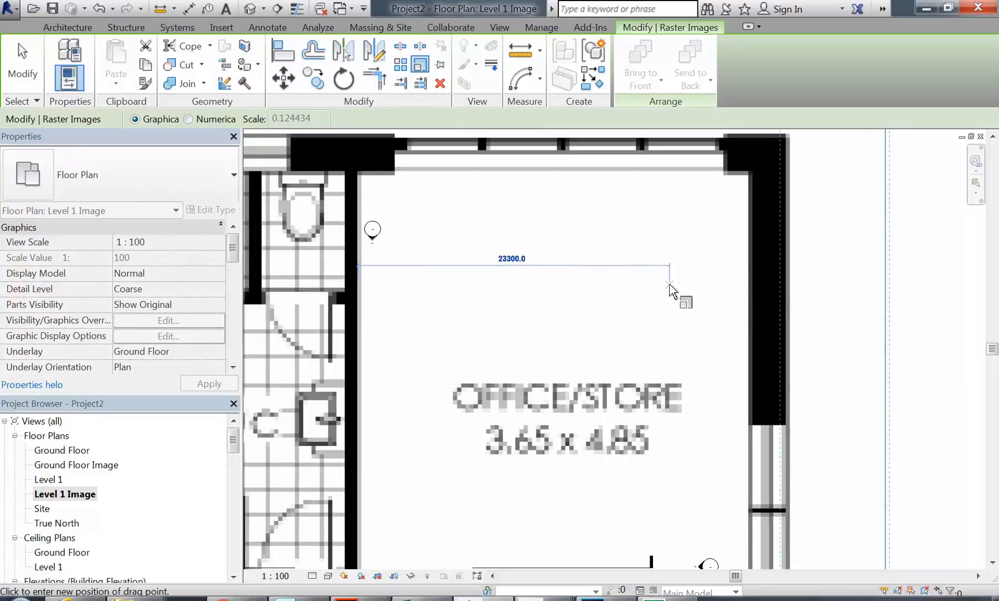
{"action": "type", "text": "3650"}
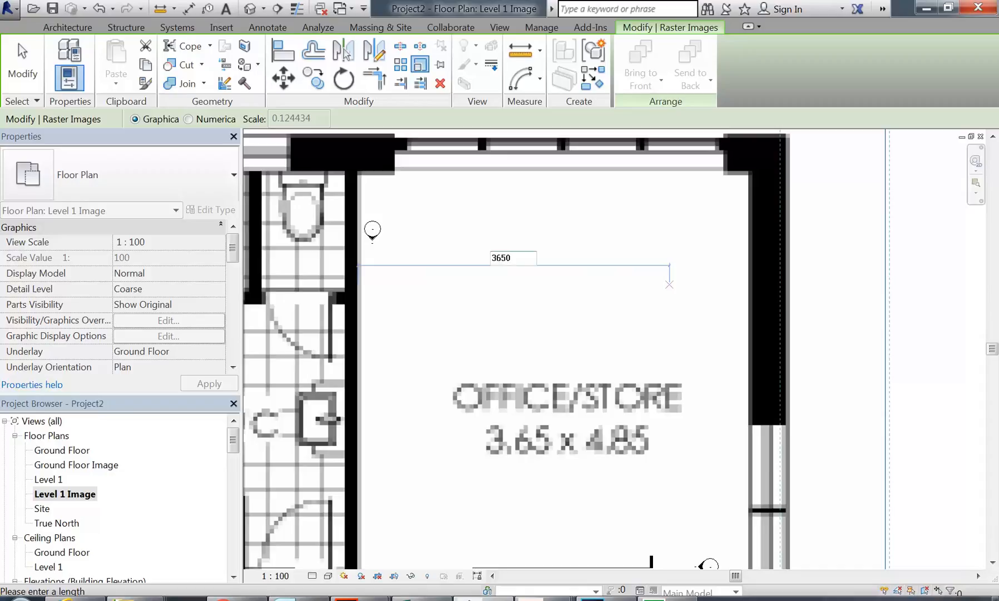
{"action": "key", "text": "Return"}
Step: Move the scaled first floor image to the centre of the view, between the elevation markers, and deselect it
{"action": "scroll", "coordinate": [517, 371], "scroll_direction": "down", "scroll_amount": 4}
{"action": "left_click_drag", "start_coordinate": [403, 343], "coordinate": [405, 455]}
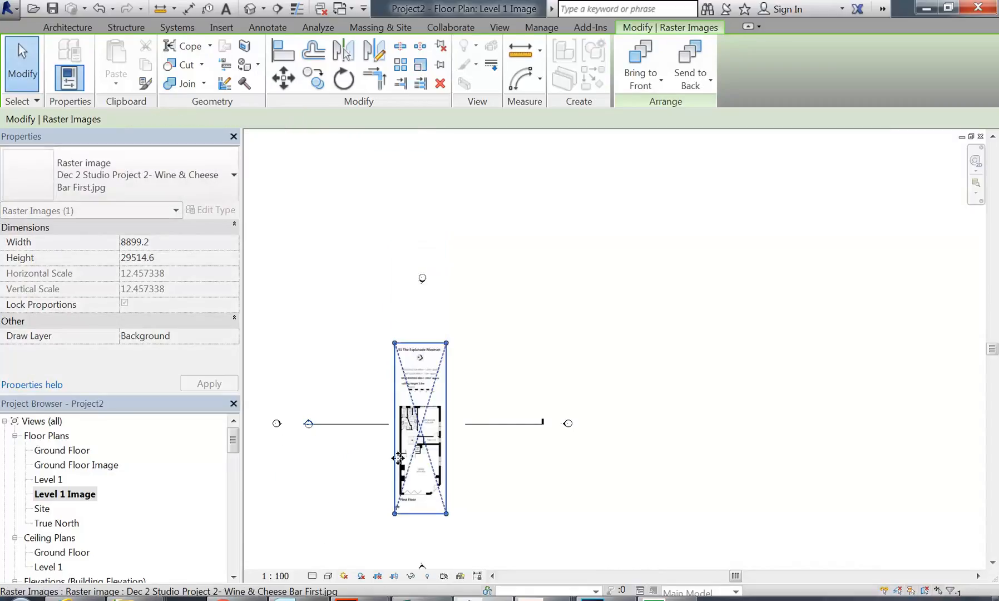
{"action": "scroll", "coordinate": [405, 455], "scroll_direction": "up", "scroll_amount": 1}
{"action": "middle_click_drag", "start_coordinate": [405, 455], "coordinate": [443, 408]}
{"action": "left_click", "coordinate": [396, 435]}
{"action": "scroll", "coordinate": [398, 432], "scroll_direction": "up", "scroll_amount": 2}
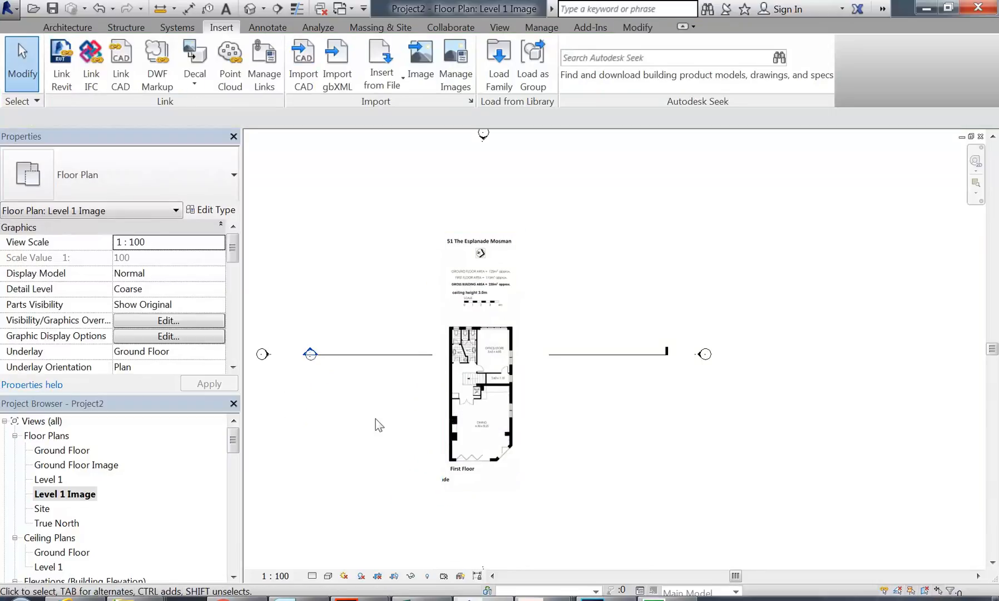
{"action": "scroll", "coordinate": [400, 414], "scroll_direction": "up", "scroll_amount": 1}
Step: Compare the building's position in the Ground Floor Image view with its position in the Level 1 Image view
{"action": "double_click", "coordinate": [54, 465]}
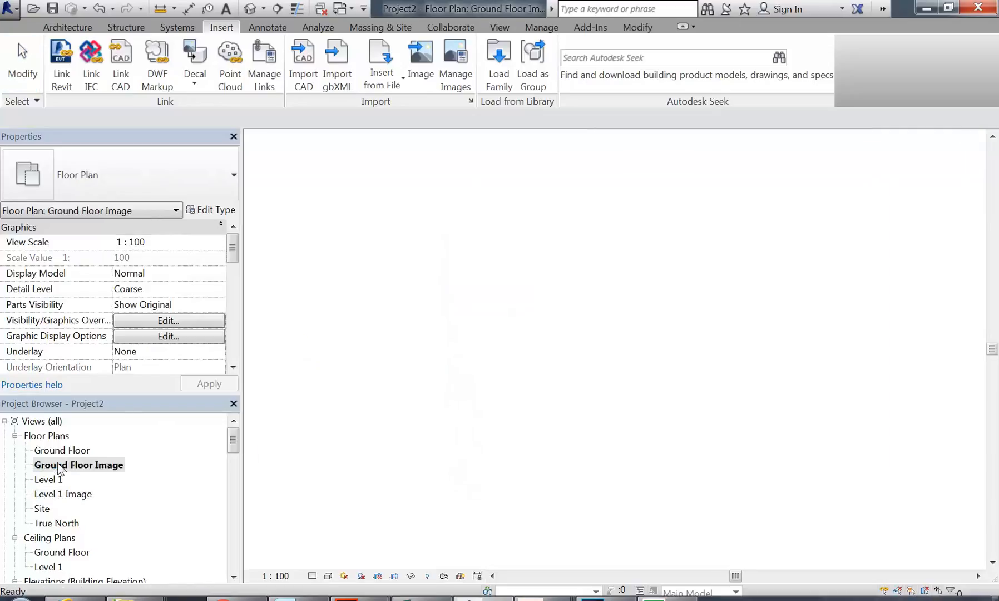
{"action": "scroll", "coordinate": [367, 273], "scroll_direction": "up", "scroll_amount": 4}
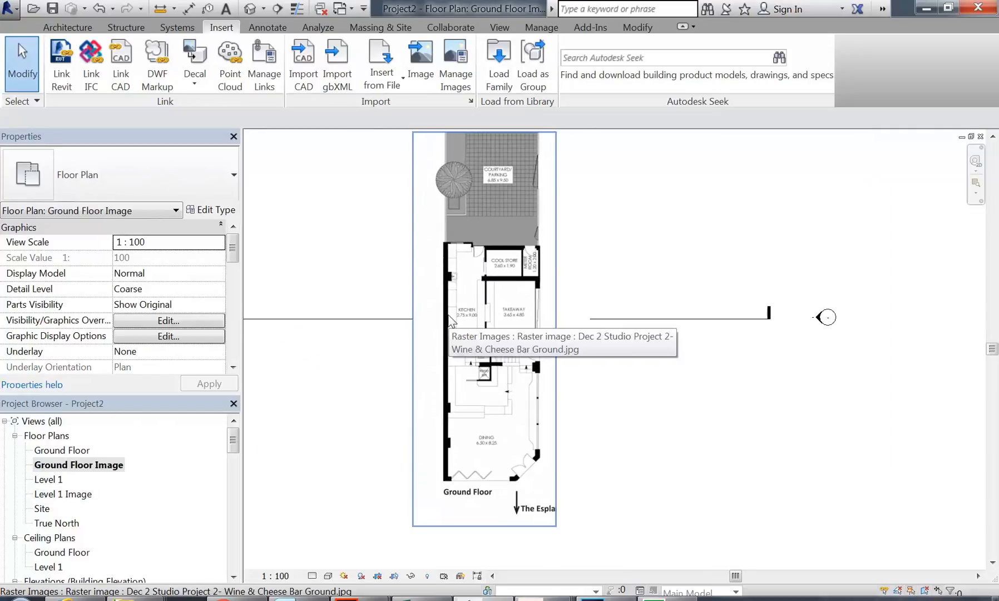
{"action": "scroll", "coordinate": [421, 347], "scroll_direction": "up", "scroll_amount": 1}
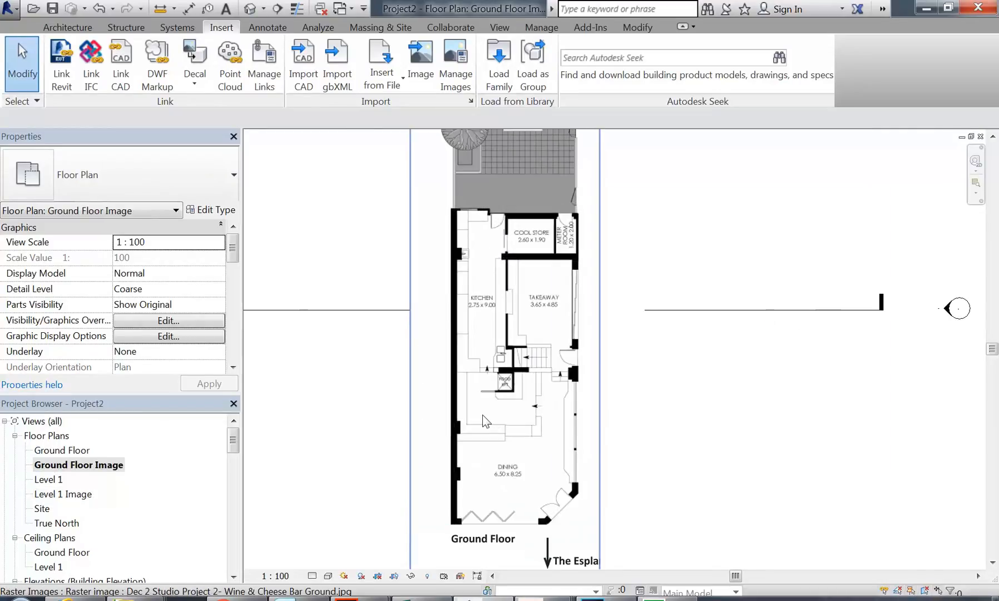
{"action": "double_click", "coordinate": [63, 494]}
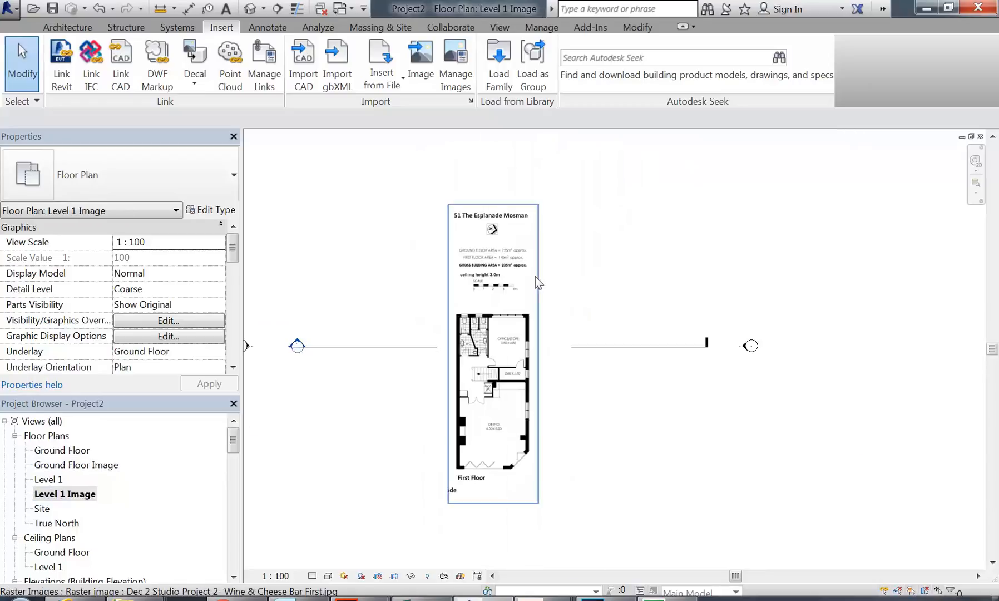
{"action": "scroll", "coordinate": [536, 277], "scroll_direction": "up", "scroll_amount": 3}
{"action": "middle_click_drag", "start_coordinate": [474, 386], "coordinate": [445, 324]}
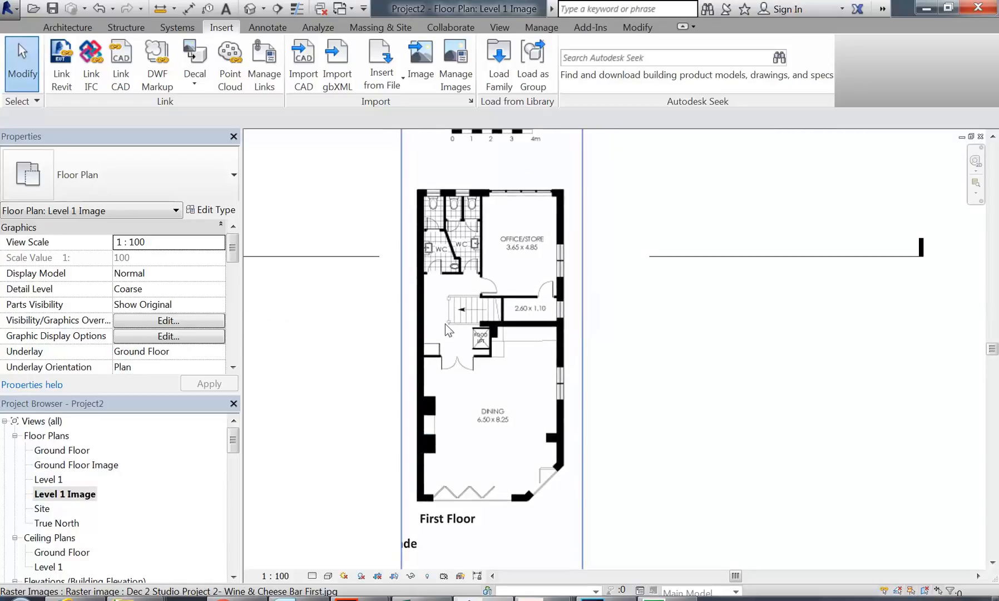
Step: In the Ground Floor Image view, draw a vertical reference plane along the outer face of the long left wall, past its upper corner
{"action": "double_click", "coordinate": [84, 465]}
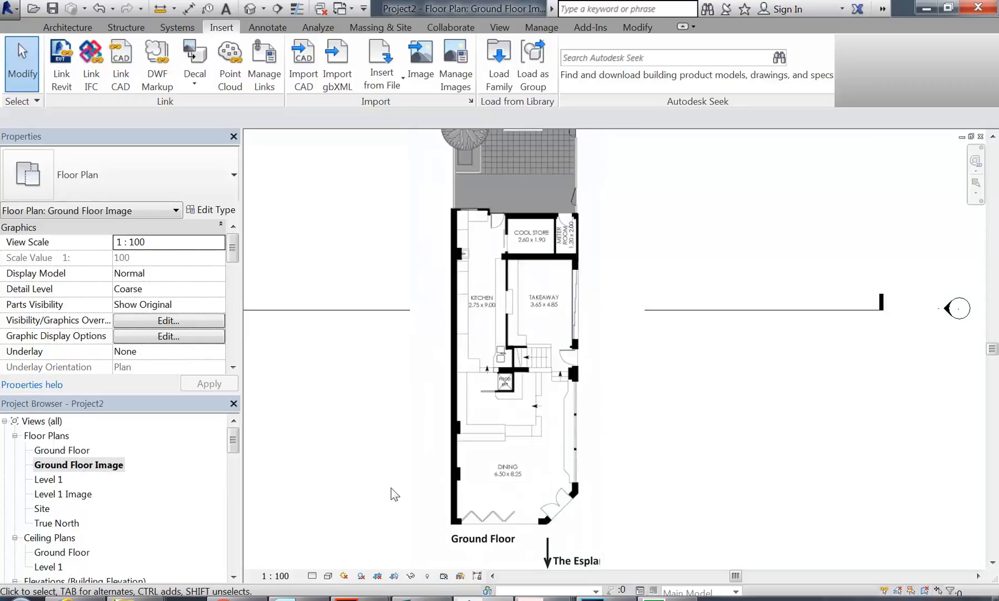
{"action": "left_click", "coordinate": [67, 28]}
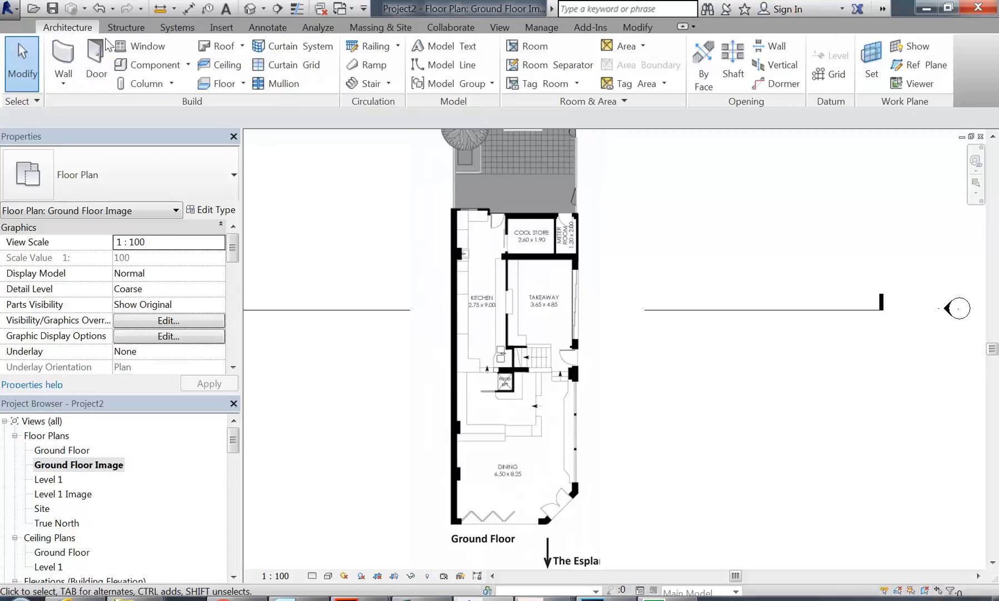
{"action": "left_click", "coordinate": [915, 68]}
{"action": "scroll", "coordinate": [446, 490], "scroll_direction": "up", "scroll_amount": 5}
{"action": "scroll", "coordinate": [434, 409], "scroll_direction": "up", "scroll_amount": 4}
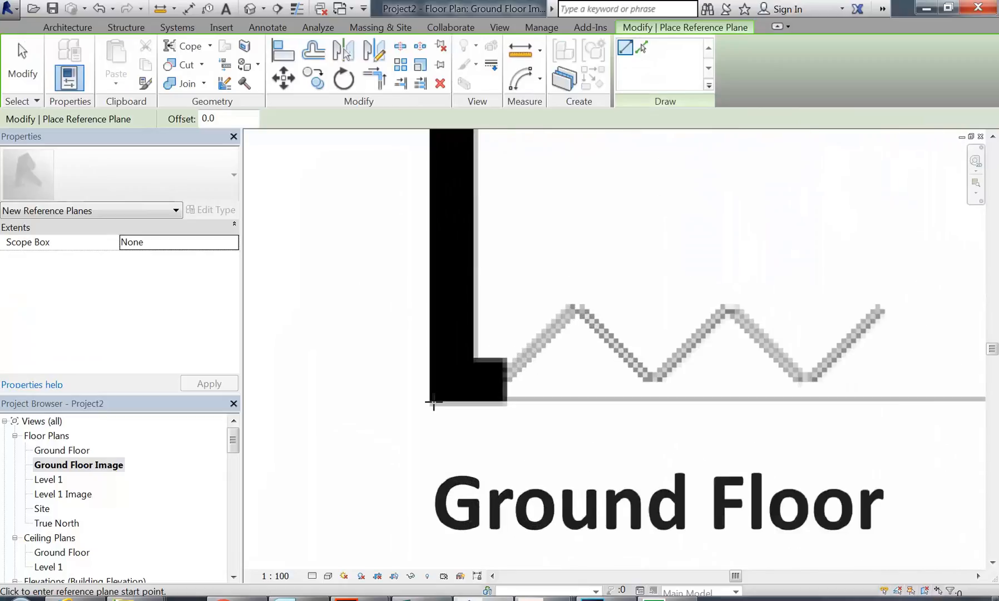
{"action": "left_click", "coordinate": [430, 402]}
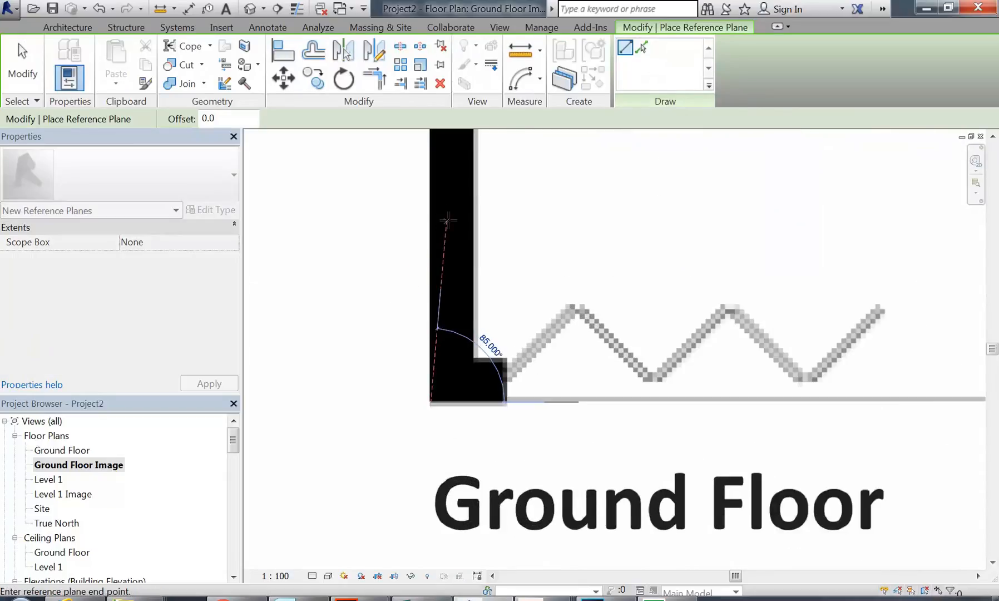
{"action": "scroll", "coordinate": [426, 186], "scroll_direction": "down", "scroll_amount": 2}
{"action": "scroll", "coordinate": [427, 187], "scroll_direction": "down", "scroll_amount": 3}
{"action": "middle_click_drag", "start_coordinate": [427, 186], "coordinate": [392, 548]}
{"action": "middle_click_drag", "start_coordinate": [364, 162], "coordinate": [397, 386]}
{"action": "scroll", "coordinate": [397, 341], "scroll_direction": "down", "scroll_amount": 1}
{"action": "scroll", "coordinate": [426, 280], "scroll_direction": "up", "scroll_amount": 6}
{"action": "scroll", "coordinate": [425, 280], "scroll_direction": "up", "scroll_amount": 5}
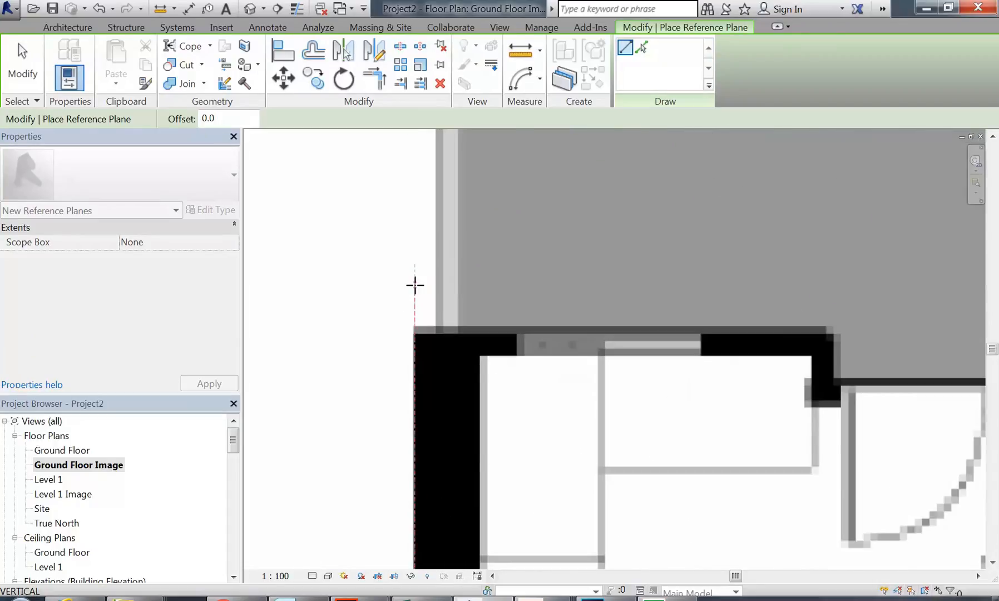
{"action": "left_click", "coordinate": [410, 218]}
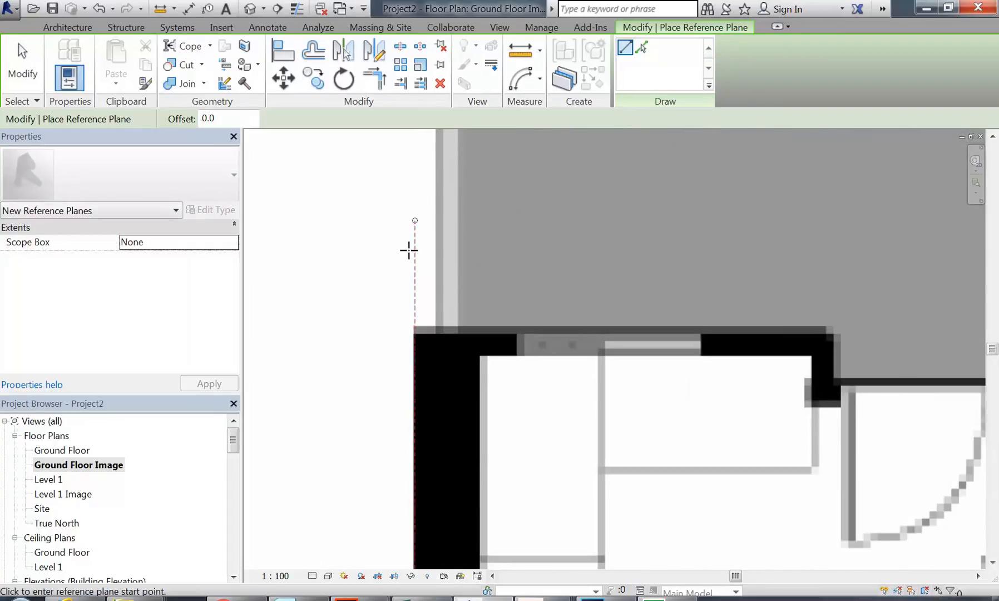
Step: Extend the lower end of the left wall's reference plane below the building's front corner
{"action": "scroll", "coordinate": [408, 249], "scroll_direction": "down", "scroll_amount": 4}
{"action": "middle_click_drag", "start_coordinate": [408, 250], "coordinate": [402, 56]}
{"action": "scroll", "coordinate": [384, 378], "scroll_direction": "up", "scroll_amount": 8}
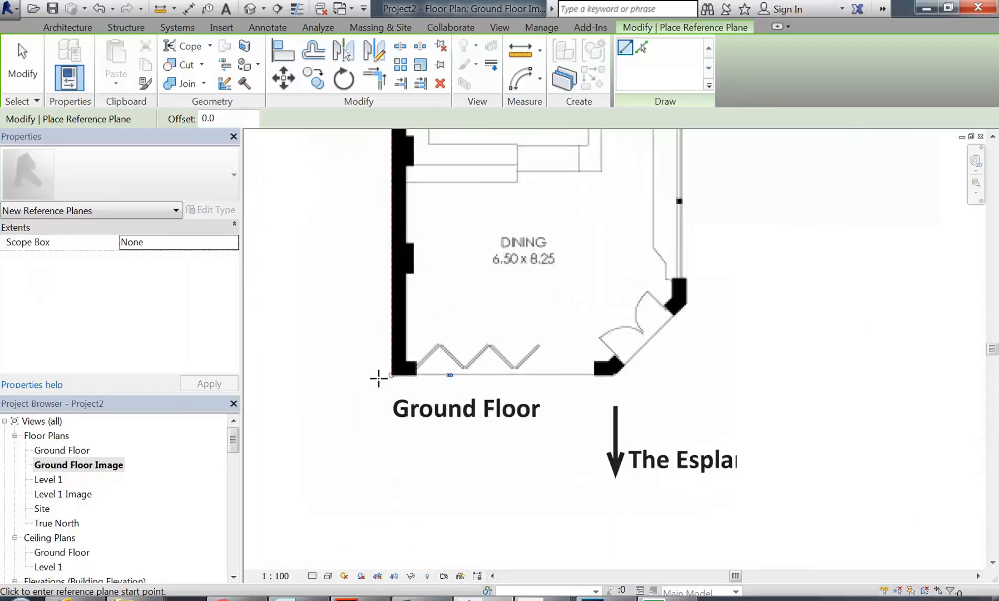
{"action": "left_click", "coordinate": [409, 369]}
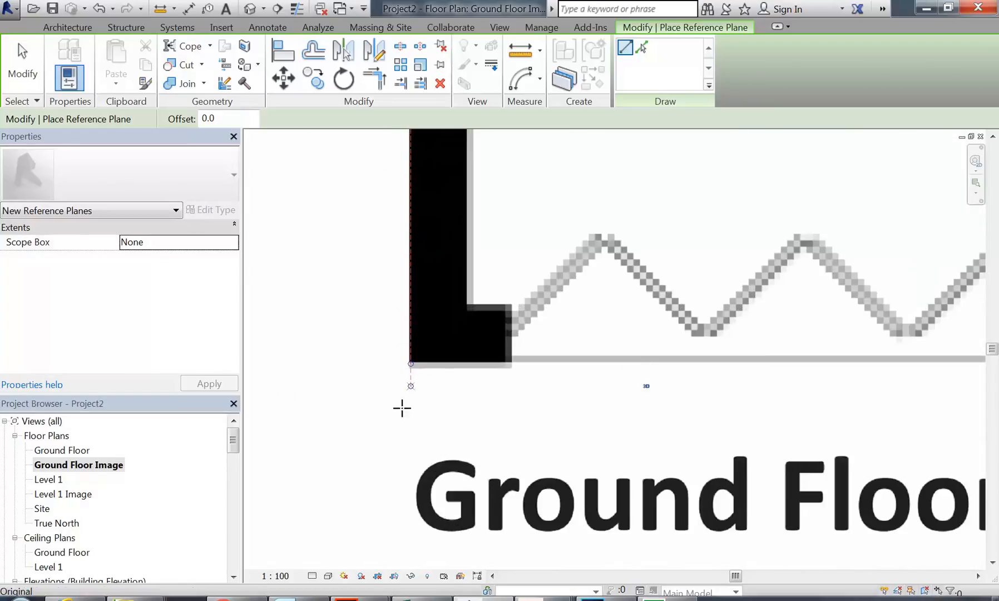
{"action": "left_click", "coordinate": [400, 449]}
{"action": "scroll", "coordinate": [357, 440], "scroll_direction": "down", "scroll_amount": 4}
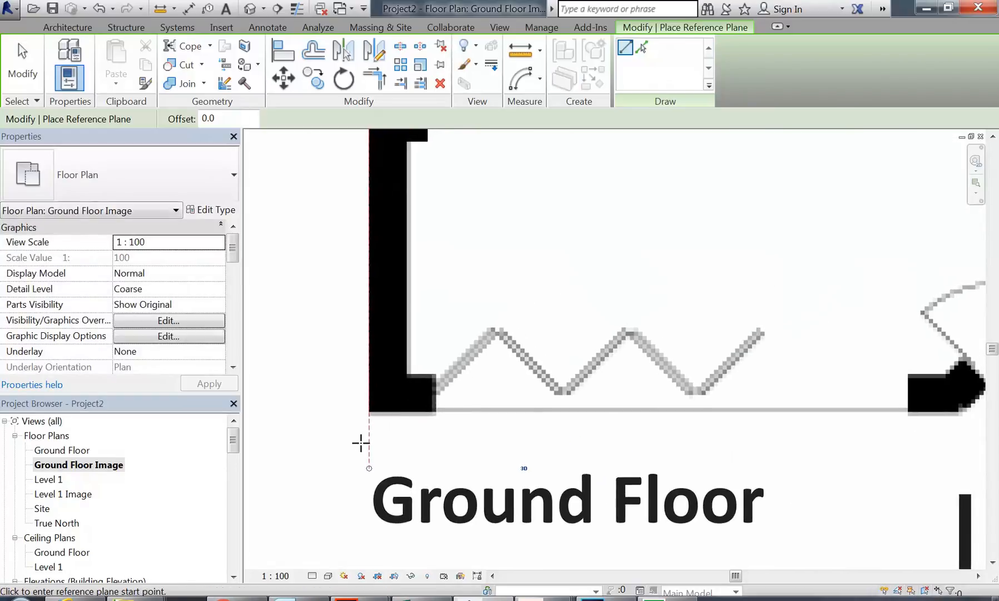
Step: Draw a horizontal reference plane along the outer face of the front wall, reaching past the building's left and right front corners
{"action": "scroll", "coordinate": [361, 431], "scroll_direction": "up", "scroll_amount": 5}
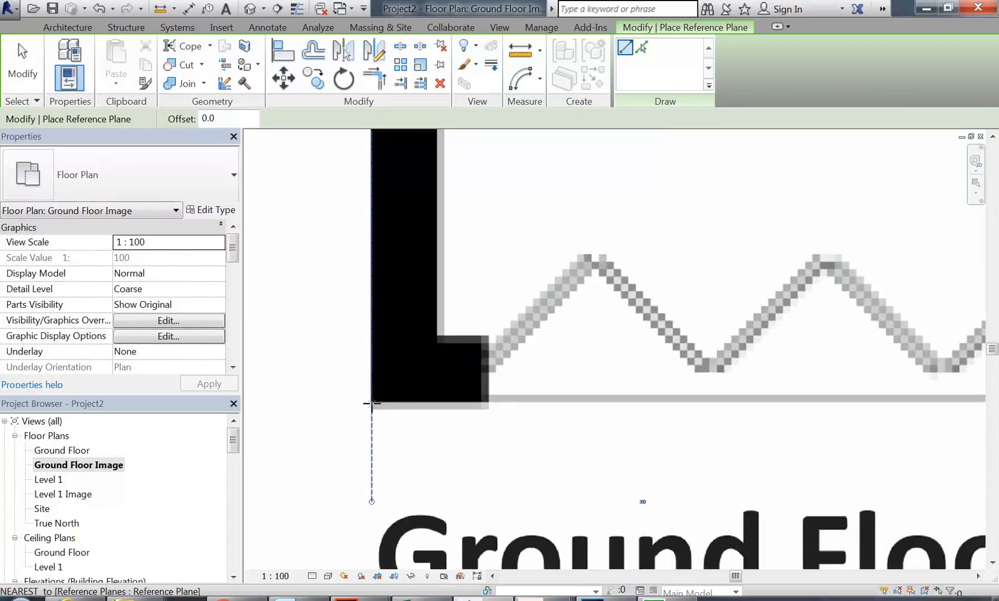
{"action": "left_click", "coordinate": [372, 404]}
{"action": "scroll", "coordinate": [748, 382], "scroll_direction": "down", "scroll_amount": 2}
{"action": "middle_click_drag", "start_coordinate": [747, 385], "coordinate": [476, 403]}
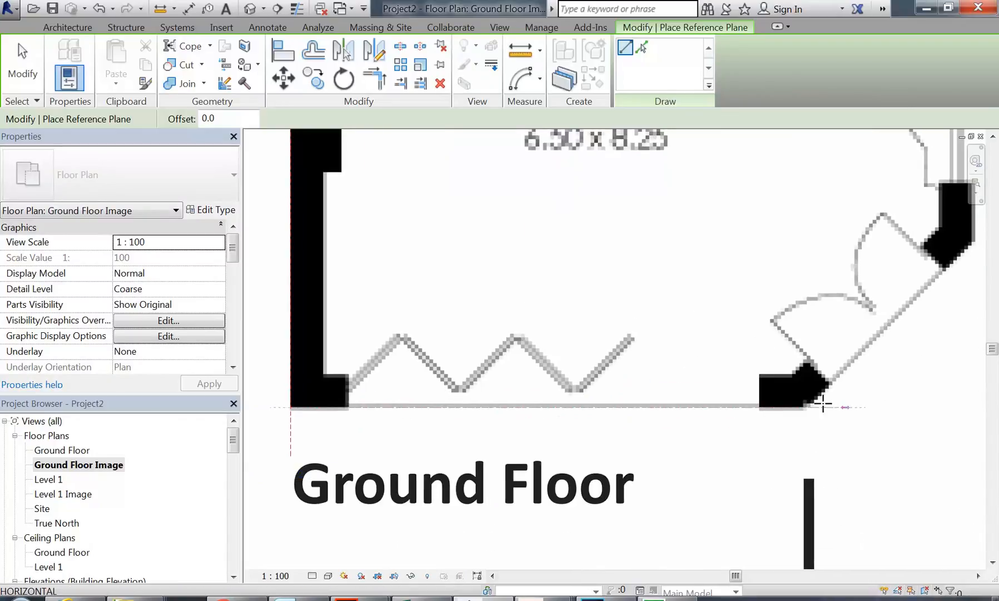
{"action": "left_click", "coordinate": [899, 405]}
{"action": "scroll", "coordinate": [636, 353], "scroll_direction": "down", "scroll_amount": 1}
{"action": "middle_click_drag", "start_coordinate": [636, 353], "coordinate": [839, 328]}
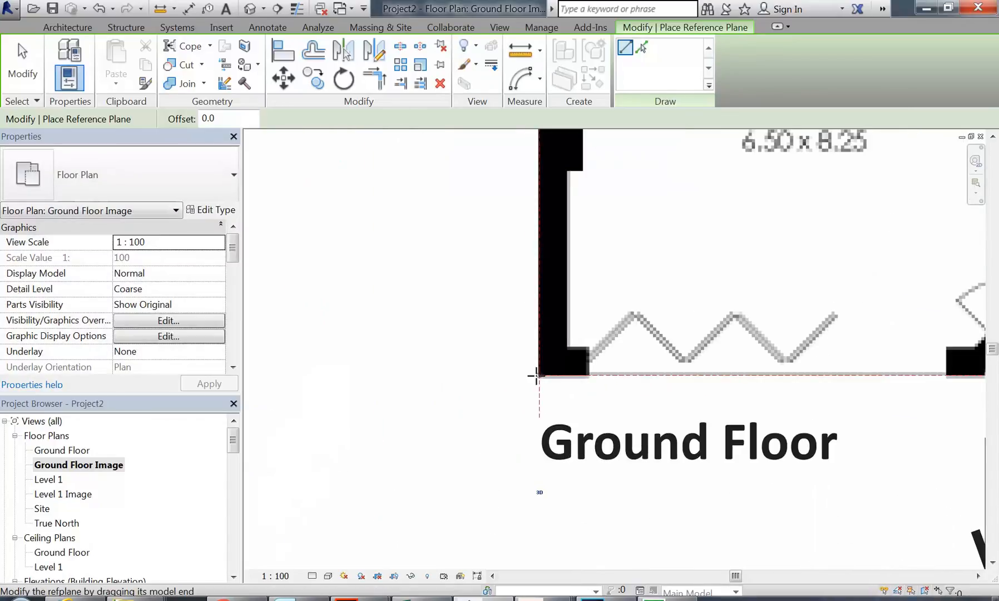
{"action": "scroll", "coordinate": [442, 375], "scroll_direction": "down", "scroll_amount": 2}
Step: Draw a vertical reference plane along the right exterior wall, from the Meter Room's outer corner down to the front of the building
{"action": "middle_click_drag", "start_coordinate": [566, 277], "coordinate": [461, 518]}
{"action": "scroll", "coordinate": [455, 301], "scroll_direction": "down", "scroll_amount": 1}
{"action": "middle_click_drag", "start_coordinate": [457, 301], "coordinate": [484, 442]}
{"action": "middle_click_drag", "start_coordinate": [504, 292], "coordinate": [471, 399]}
{"action": "scroll", "coordinate": [439, 272], "scroll_direction": "up", "scroll_amount": 3}
{"action": "scroll", "coordinate": [500, 277], "scroll_direction": "up", "scroll_amount": 1}
{"action": "middle_click_drag", "start_coordinate": [691, 318], "coordinate": [380, 248]}
{"action": "scroll", "coordinate": [530, 192], "scroll_direction": "up", "scroll_amount": 4}
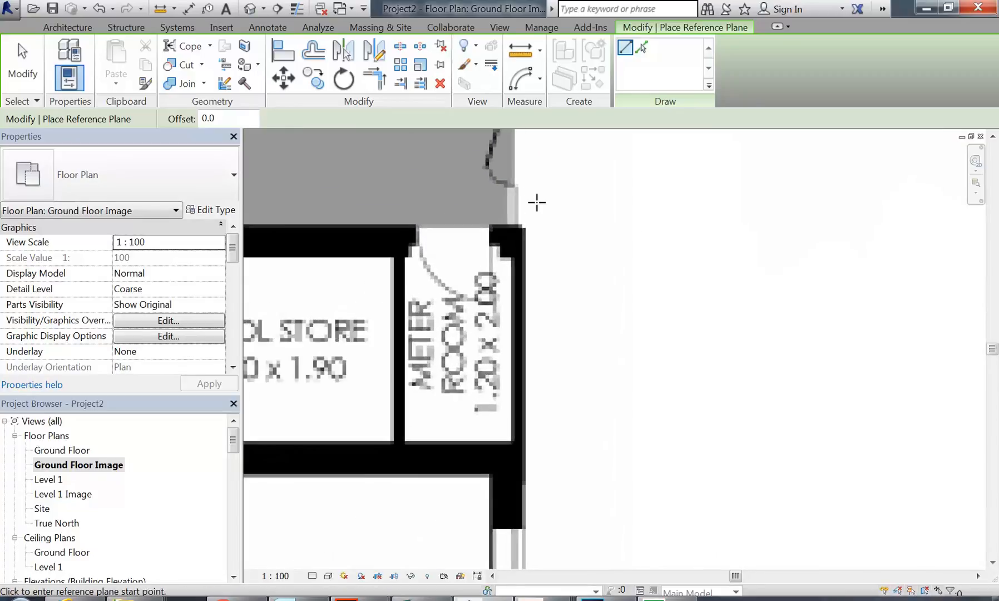
{"action": "left_click", "coordinate": [516, 239]}
{"action": "scroll", "coordinate": [519, 273], "scroll_direction": "down", "scroll_amount": 4}
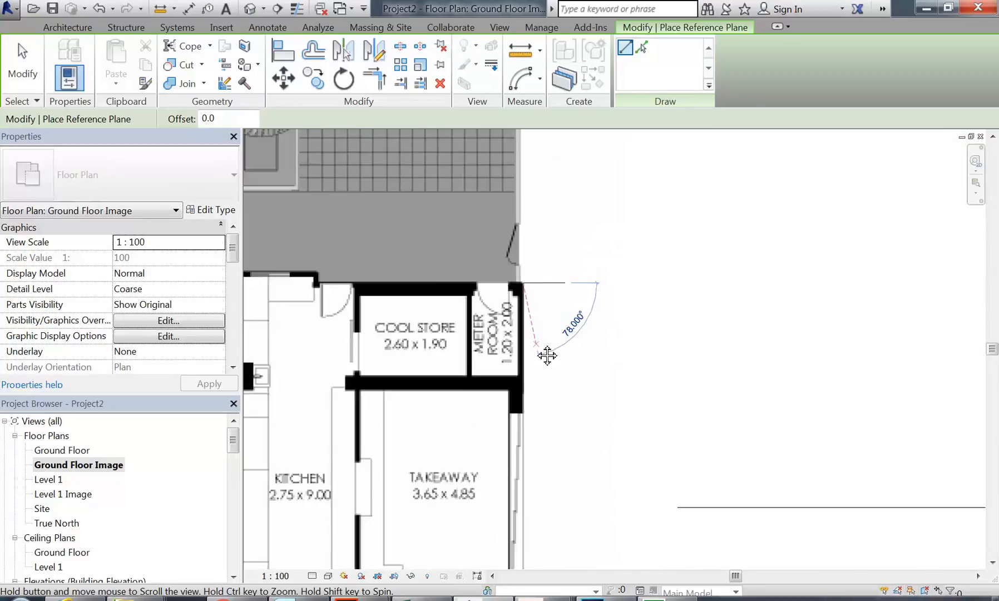
{"action": "middle_click_drag", "start_coordinate": [535, 345], "coordinate": [520, 146]}
{"action": "scroll", "coordinate": [523, 178], "scroll_direction": "down", "scroll_amount": 3}
{"action": "middle_click_drag", "start_coordinate": [531, 278], "coordinate": [513, 163]}
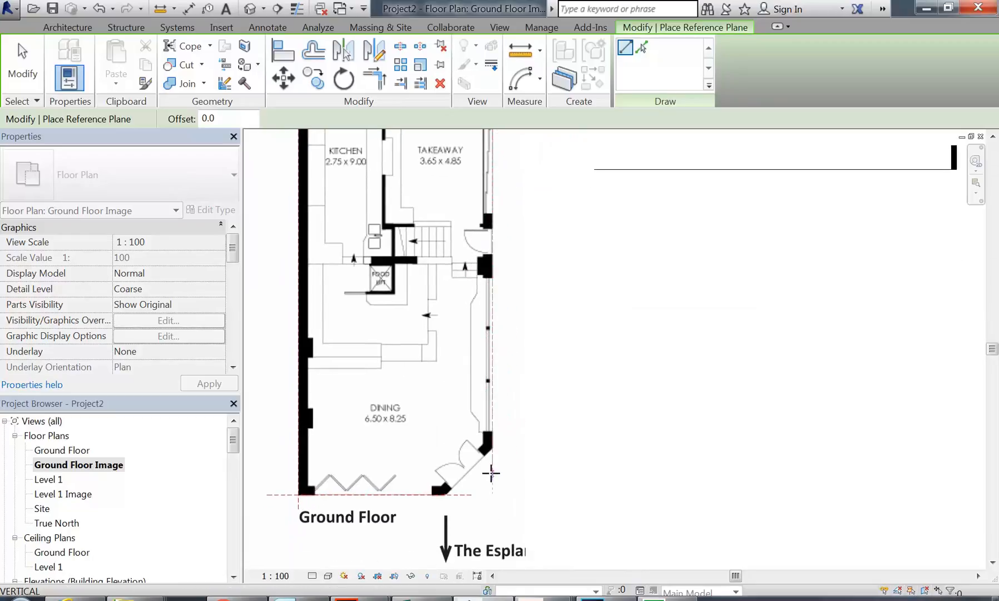
{"action": "scroll", "coordinate": [442, 373], "scroll_direction": "down", "scroll_amount": 3}
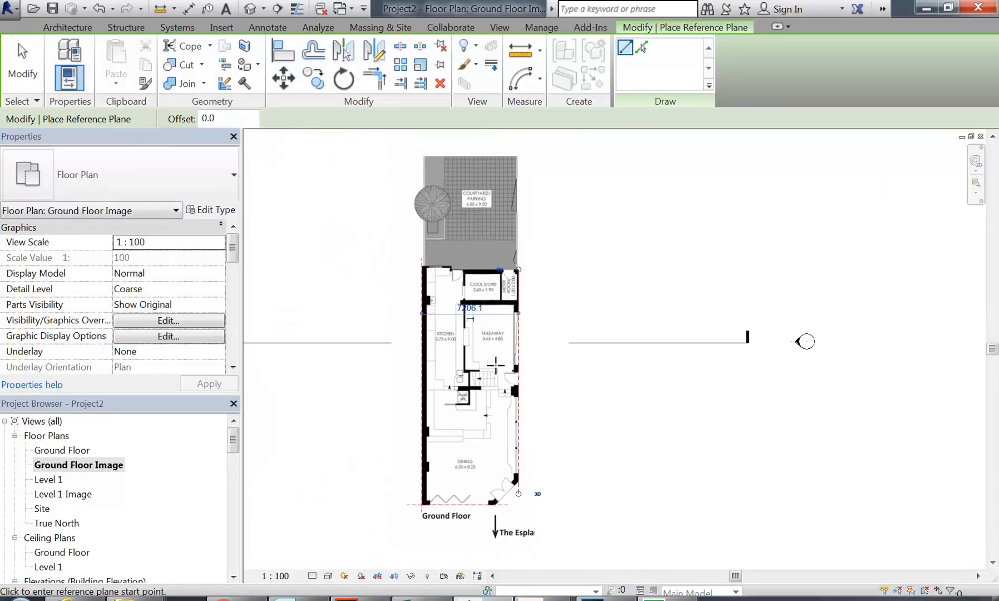
{"action": "scroll", "coordinate": [468, 267], "scroll_direction": "up", "scroll_amount": 3}
{"action": "scroll", "coordinate": [468, 267], "scroll_direction": "up", "scroll_amount": 2}
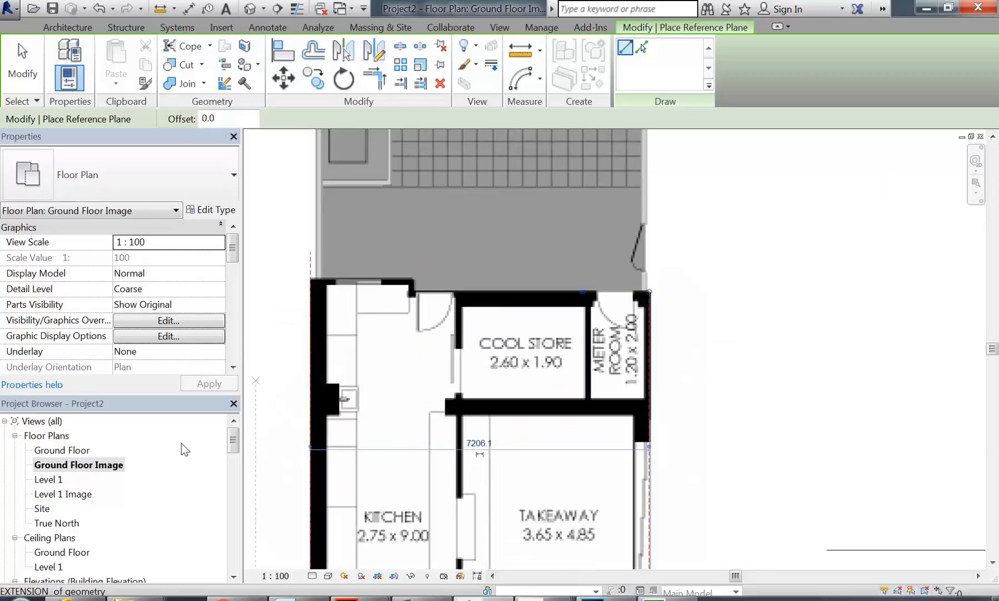
Step: In the Level 1 Image view, move the first floor image so that its outer walls sit on the reference planes
{"action": "double_click", "coordinate": [56, 494]}
{"action": "scroll", "coordinate": [488, 277], "scroll_direction": "down", "scroll_amount": 1}
{"action": "middle_click_drag", "start_coordinate": [488, 278], "coordinate": [479, 312]}
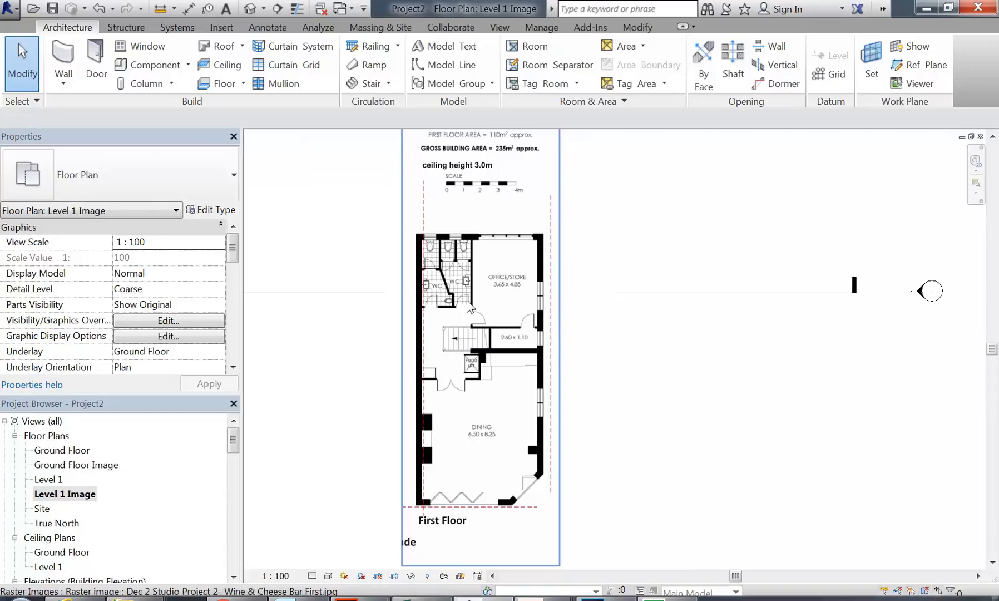
{"action": "middle_click_drag", "start_coordinate": [378, 440], "coordinate": [361, 368]}
{"action": "scroll", "coordinate": [460, 383], "scroll_direction": "up", "scroll_amount": 2}
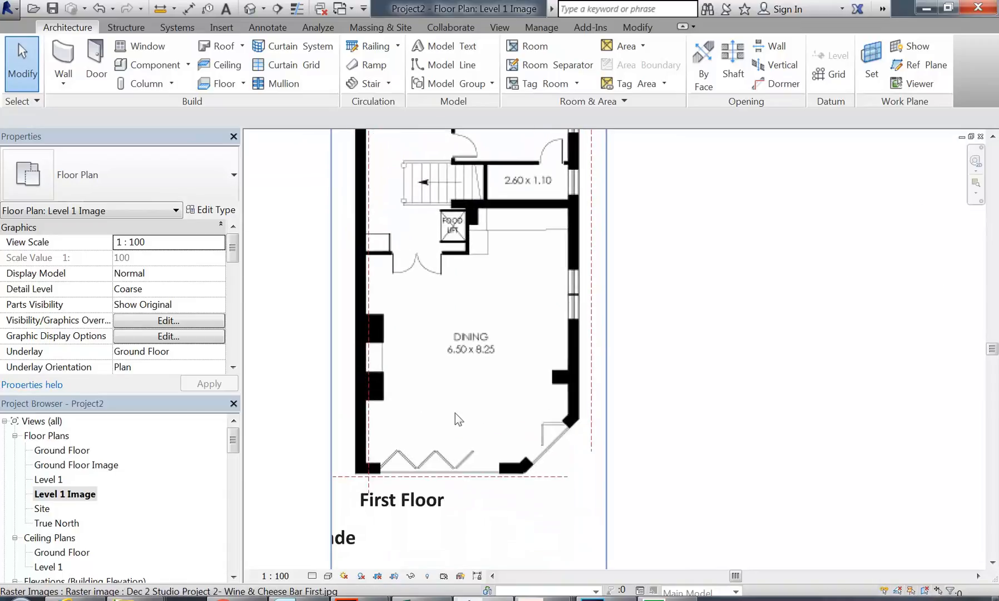
{"action": "left_click", "coordinate": [468, 401]}
{"action": "left_click_drag", "start_coordinate": [446, 427], "coordinate": [505, 412]}
Step: Nudge the first floor image left and up until its front left wall corner meets the intersection of the reference planes
{"action": "scroll", "coordinate": [514, 409], "scroll_direction": "up", "scroll_amount": 1}
{"action": "key", "text": "Left"}
{"action": "scroll", "coordinate": [504, 457], "scroll_direction": "up", "scroll_amount": 1}
{"action": "scroll", "coordinate": [406, 482], "scroll_direction": "up", "scroll_amount": 1}
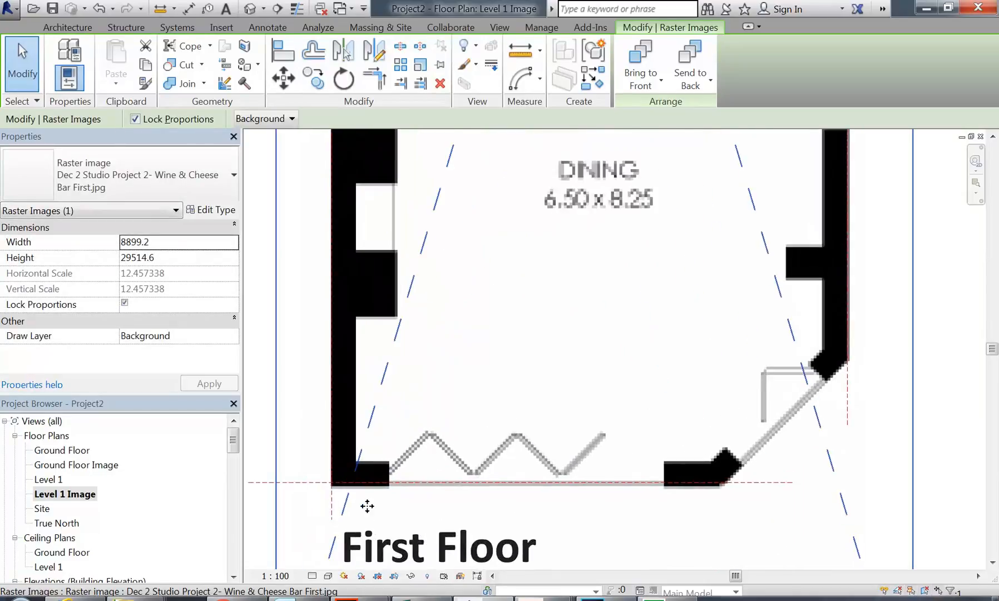
{"action": "key", "text": "Up"}
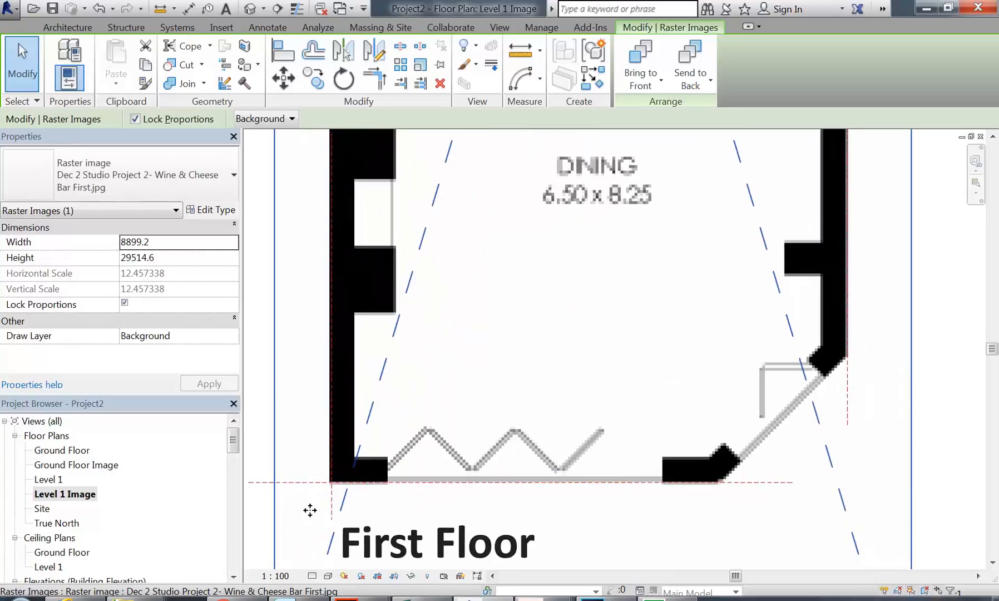
{"action": "scroll", "coordinate": [309, 510], "scroll_direction": "up", "scroll_amount": 3}
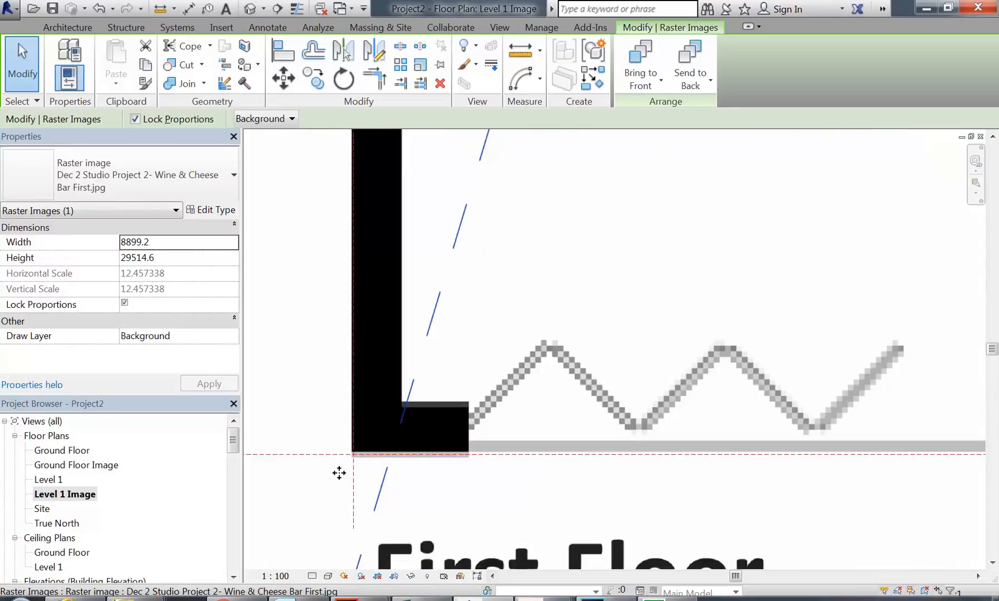
Step: Nudge the first floor image vertically and slightly right until the front left wall corner sits exactly on both reference planes
{"action": "key", "text": "Down"}
{"action": "key", "text": "Down"}
{"action": "key", "text": "Right"}
{"action": "key", "text": "Down"}
{"action": "key", "text": "Down"}
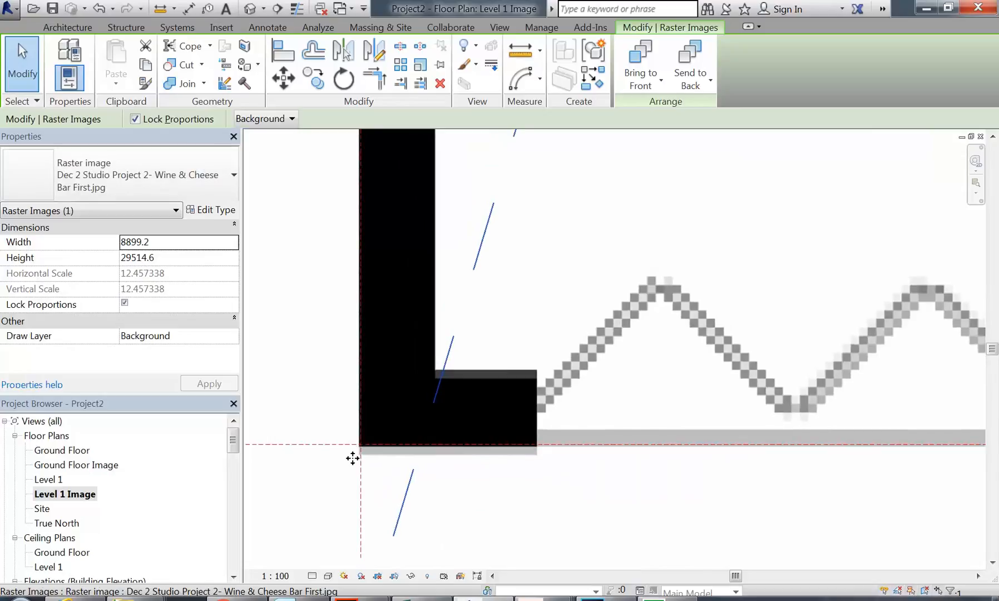
{"action": "key", "text": "Up"}
{"action": "key", "text": "Up"}
{"action": "key", "text": "Up"}
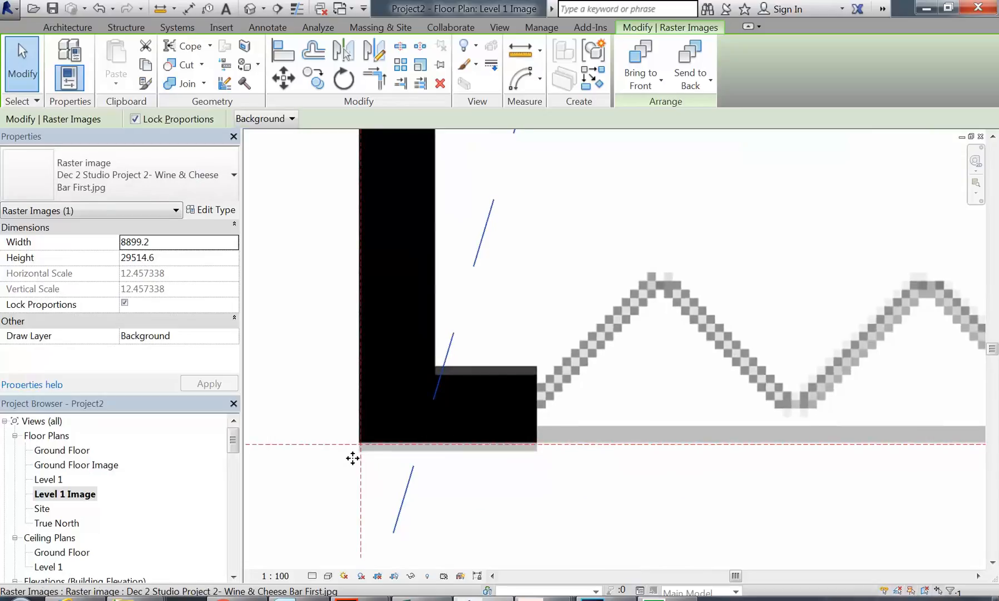
{"action": "key", "text": "Down"}
Step: Check the first floor image's alignment at the front right corner, then pin the image in place
{"action": "scroll", "coordinate": [393, 389], "scroll_direction": "down", "scroll_amount": 8}
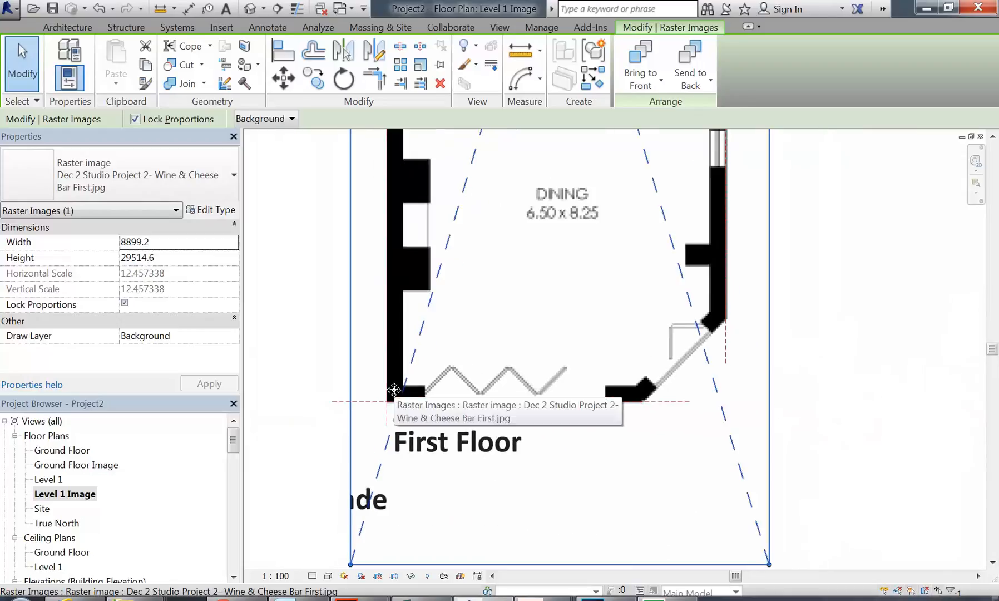
{"action": "scroll", "coordinate": [495, 339], "scroll_direction": "down", "scroll_amount": 1}
{"action": "middle_click_drag", "start_coordinate": [643, 347], "coordinate": [611, 425]}
{"action": "scroll", "coordinate": [611, 425], "scroll_direction": "up", "scroll_amount": 5}
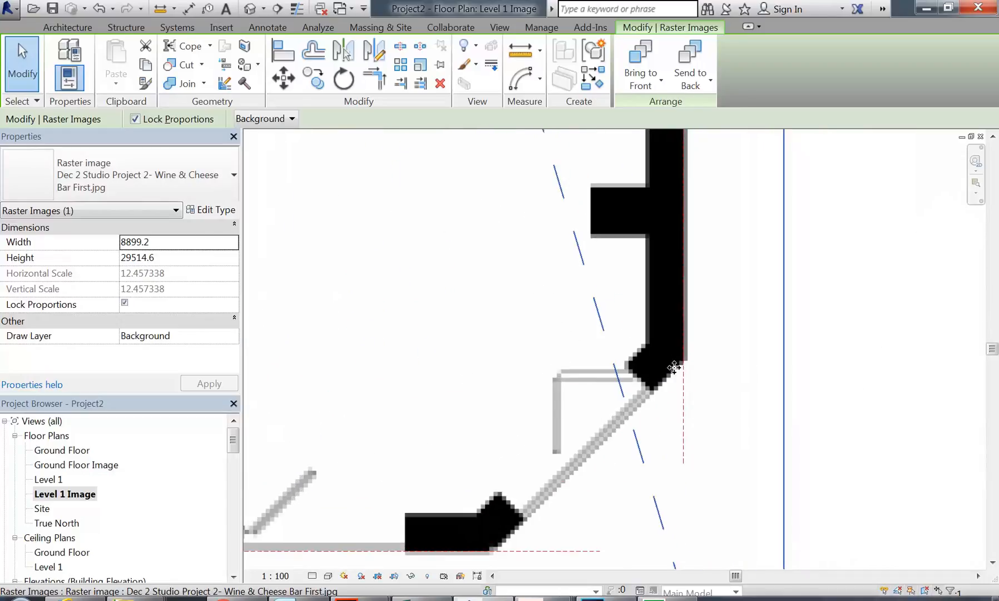
{"action": "scroll", "coordinate": [420, 283], "scroll_direction": "down", "scroll_amount": 6}
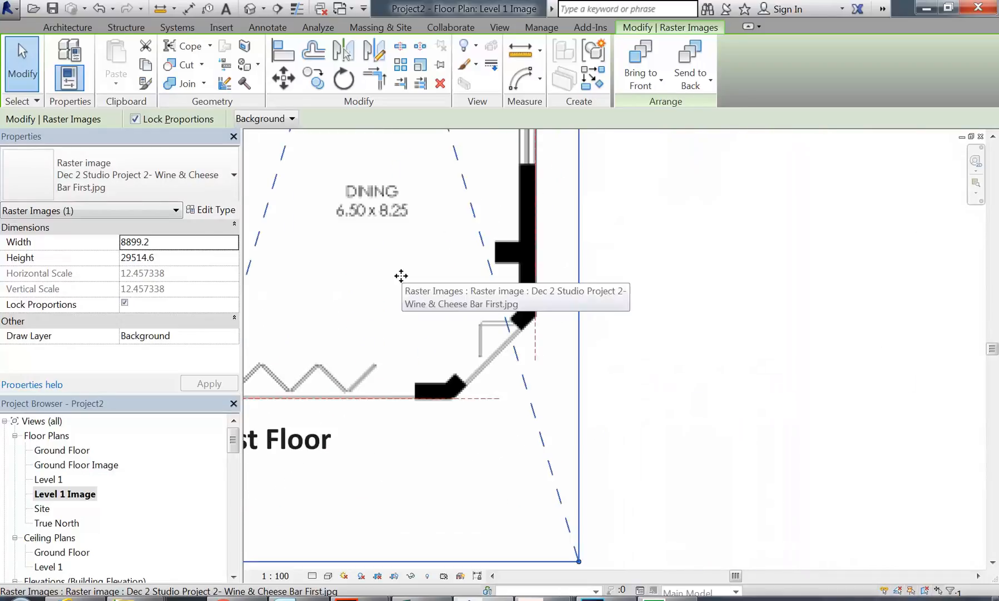
{"action": "scroll", "coordinate": [457, 405], "scroll_direction": "down", "scroll_amount": 4}
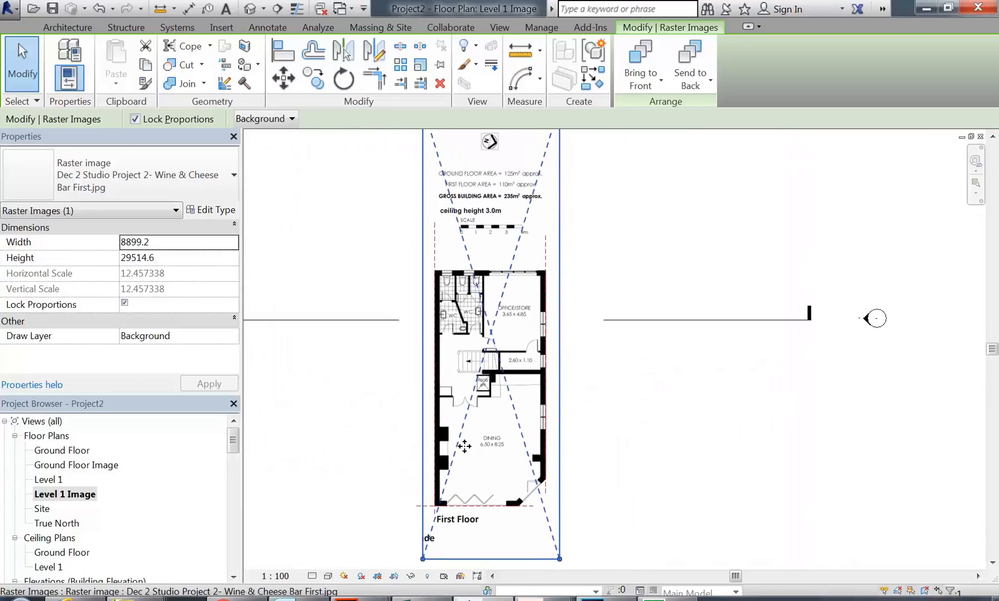
{"action": "left_click", "coordinate": [439, 66]}
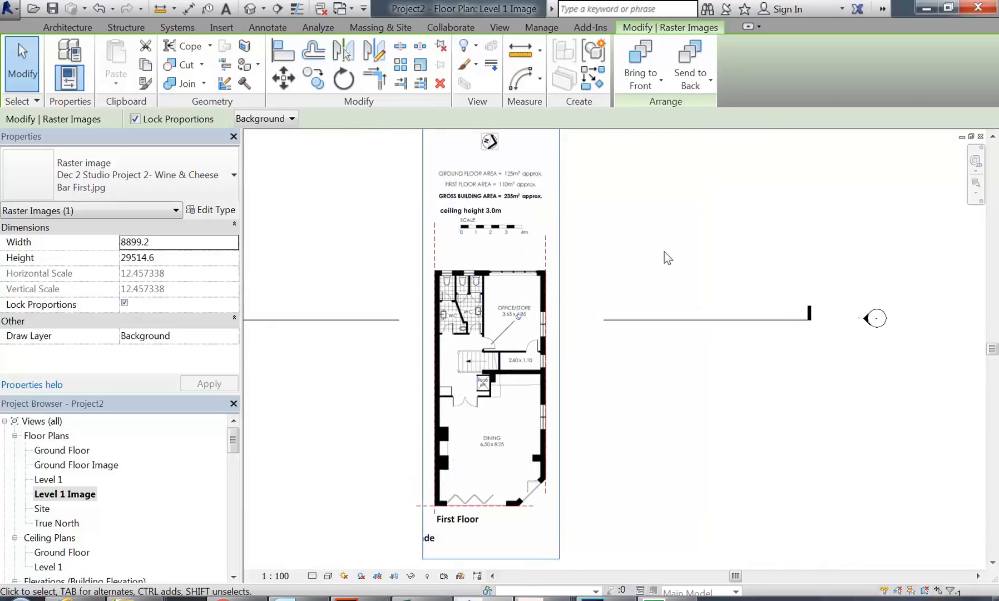
{"action": "left_click", "coordinate": [665, 252]}
{"action": "scroll", "coordinate": [664, 252], "scroll_direction": "down", "scroll_amount": 1}
{"action": "middle_click_drag", "start_coordinate": [664, 263], "coordinate": [627, 288]}
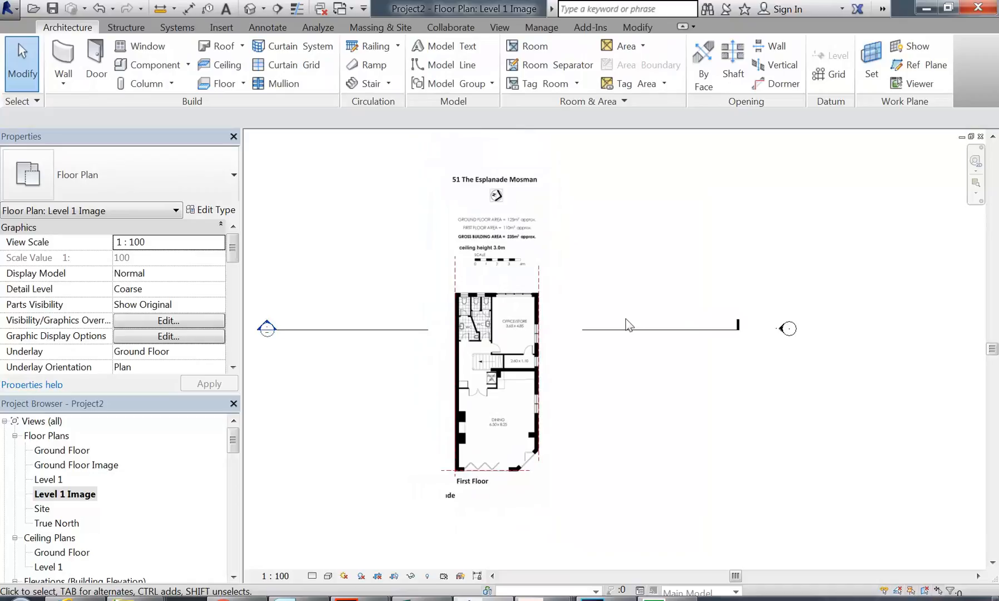
Step: In the Ground Floor Image view, measure the thickness of the left exterior wall beside the kitchen
{"action": "double_click", "coordinate": [81, 466]}
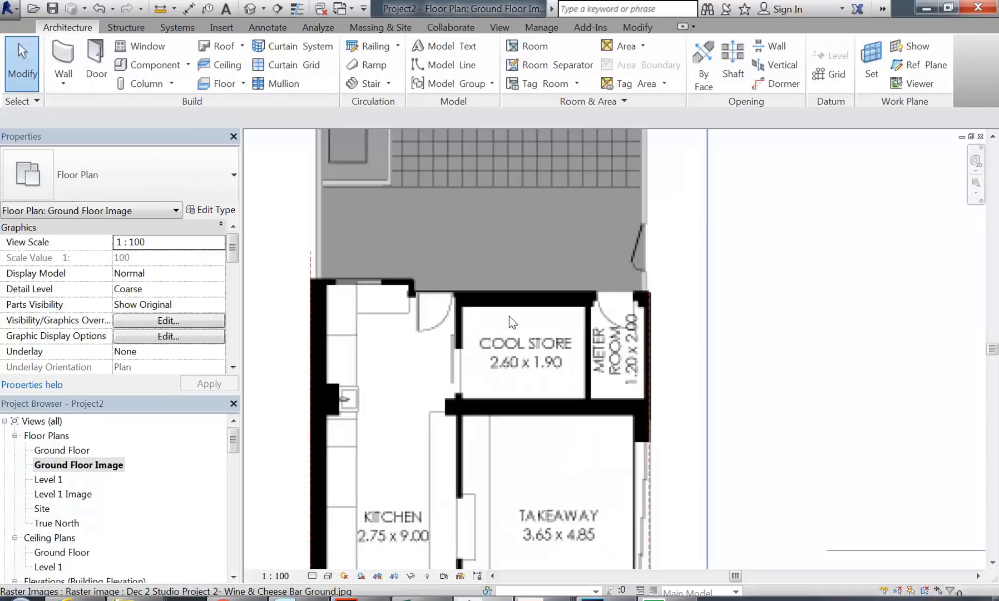
{"action": "scroll", "coordinate": [429, 346], "scroll_direction": "up", "scroll_amount": 2}
{"action": "scroll", "coordinate": [379, 247], "scroll_direction": "up", "scroll_amount": 1}
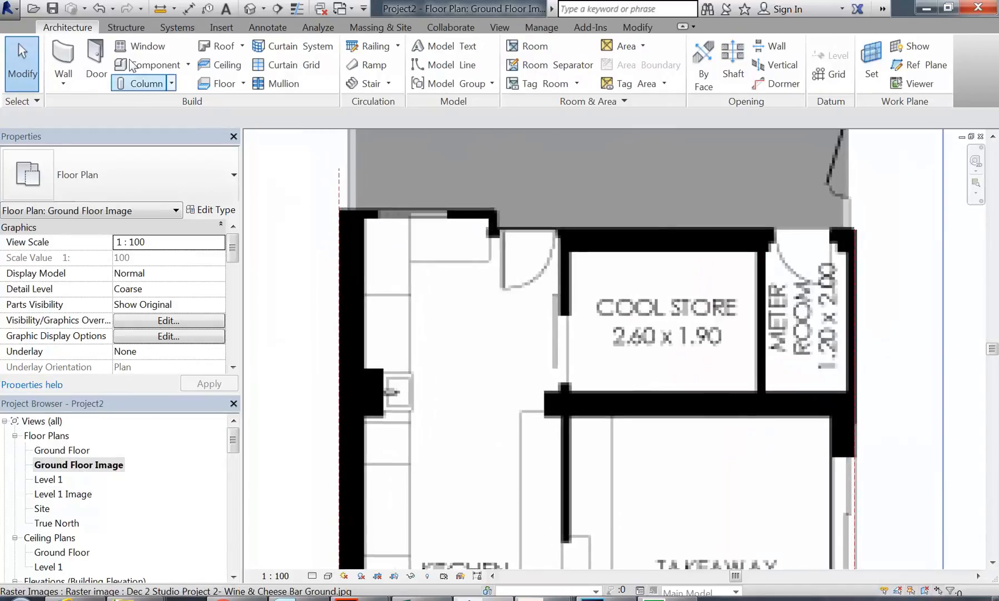
{"action": "left_click", "coordinate": [161, 9]}
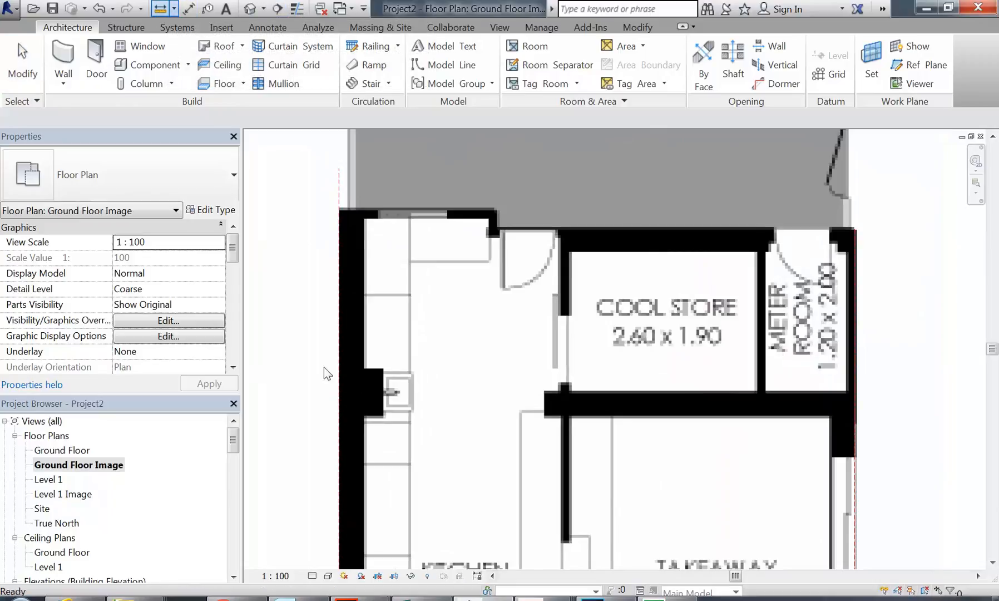
{"action": "scroll", "coordinate": [450, 376], "scroll_direction": "up", "scroll_amount": 5}
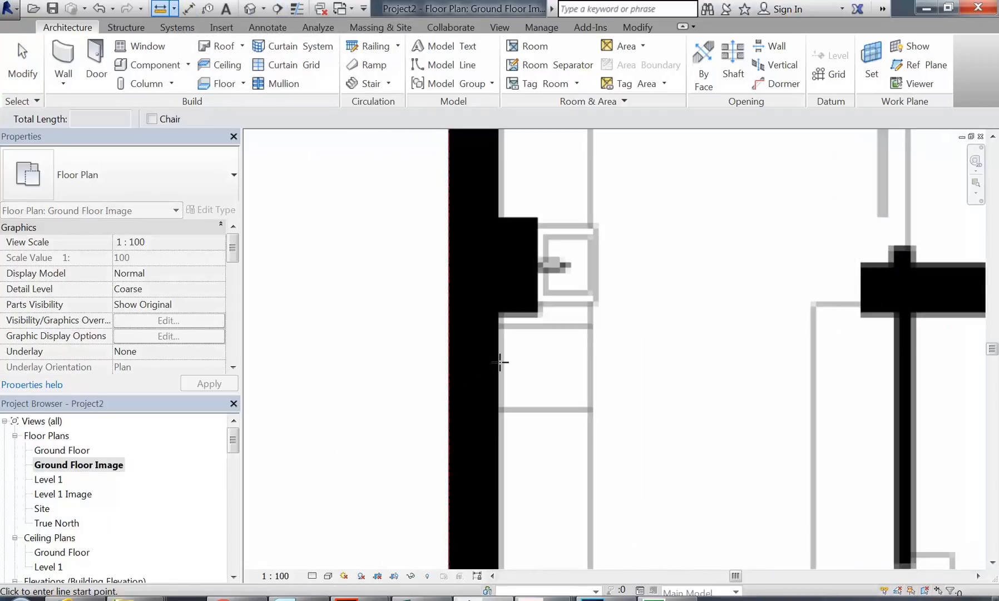
{"action": "left_click", "coordinate": [448, 363]}
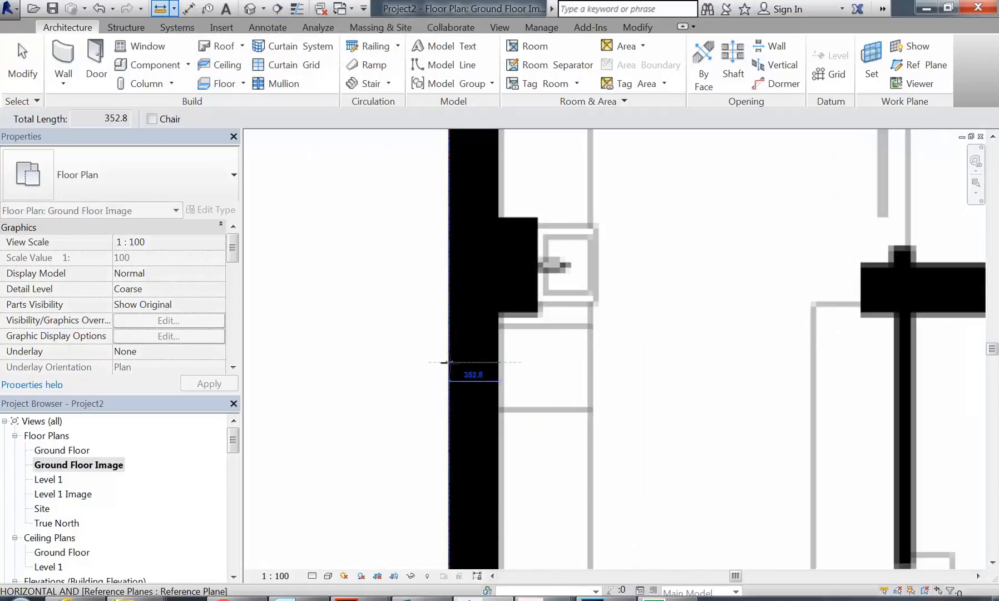
{"action": "right_click", "coordinate": [404, 328]}
{"action": "left_click", "coordinate": [418, 335]}
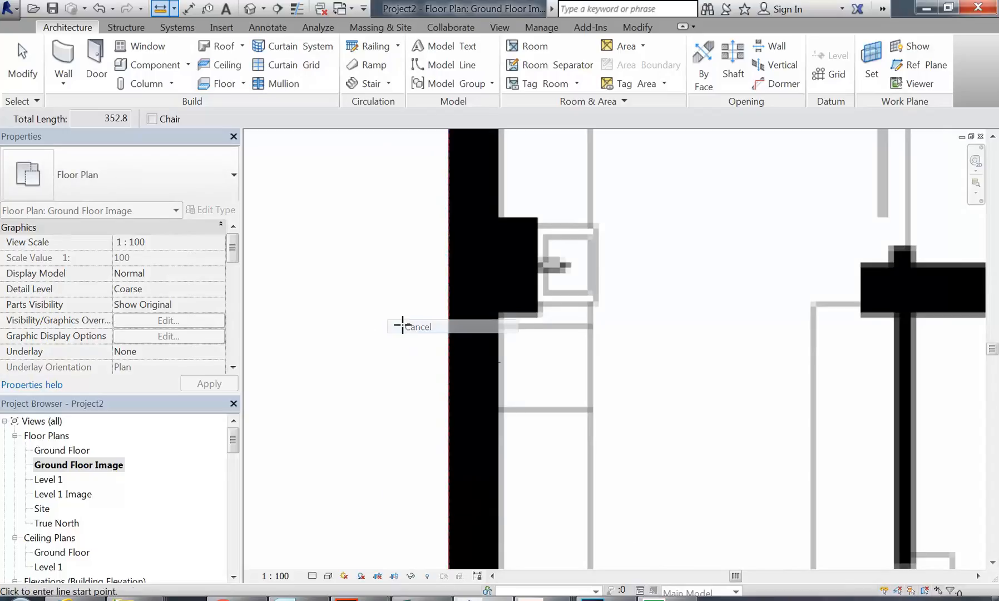
{"action": "left_click", "coordinate": [63, 64]}
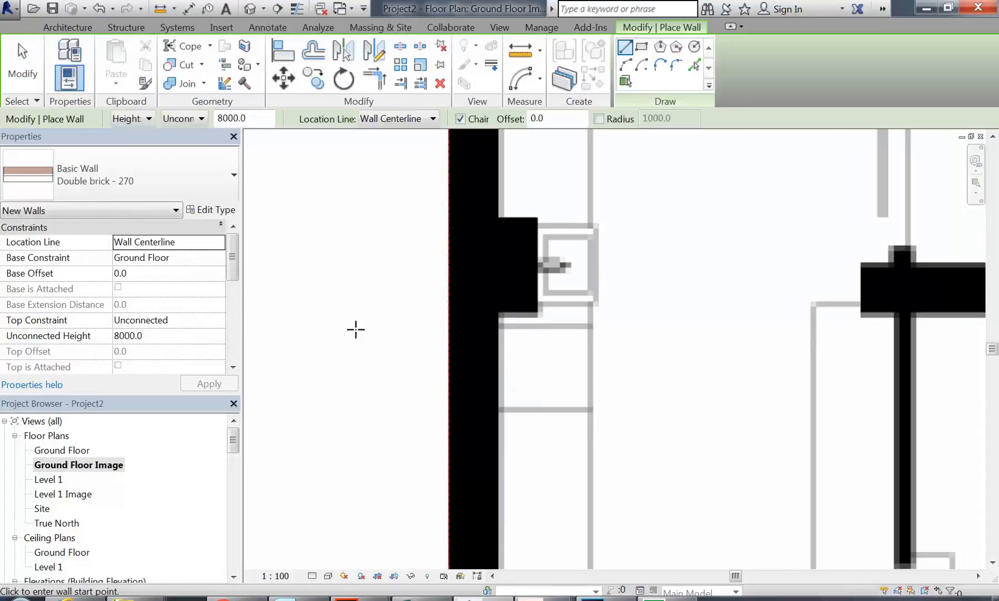
{"action": "right_click", "coordinate": [342, 254]}
{"action": "left_click", "coordinate": [367, 262]}
{"action": "right_click", "coordinate": [365, 255]}
{"action": "left_click", "coordinate": [380, 264]}
Step: Examine how the reference planes appear in the South elevation and in the Ground Floor plan
{"action": "scroll", "coordinate": [380, 264], "scroll_direction": "down", "scroll_amount": 6}
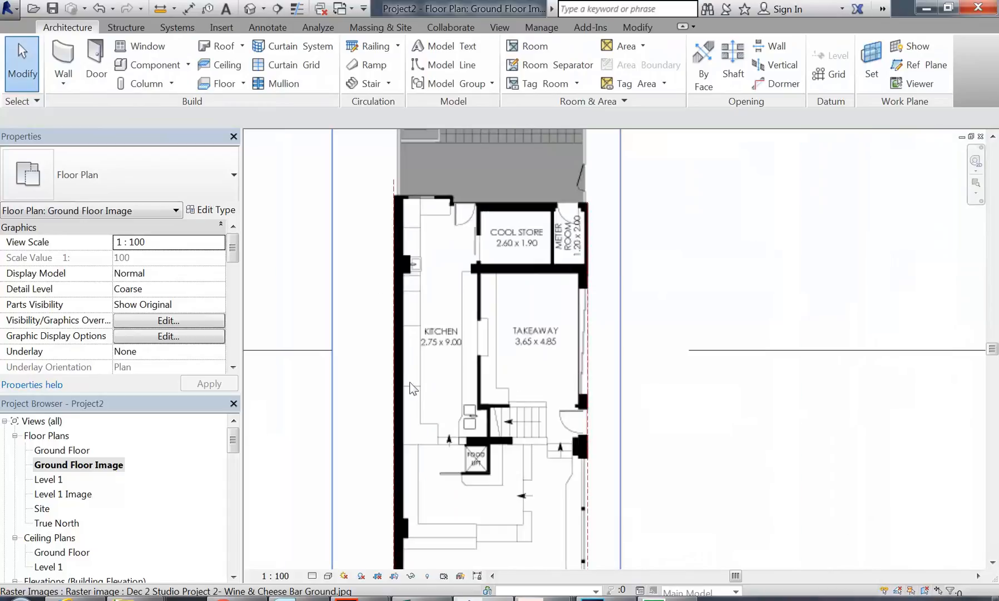
{"action": "scroll", "coordinate": [422, 329], "scroll_direction": "down", "scroll_amount": 3}
{"action": "left_click_drag", "start_coordinate": [233, 442], "coordinate": [232, 469]}
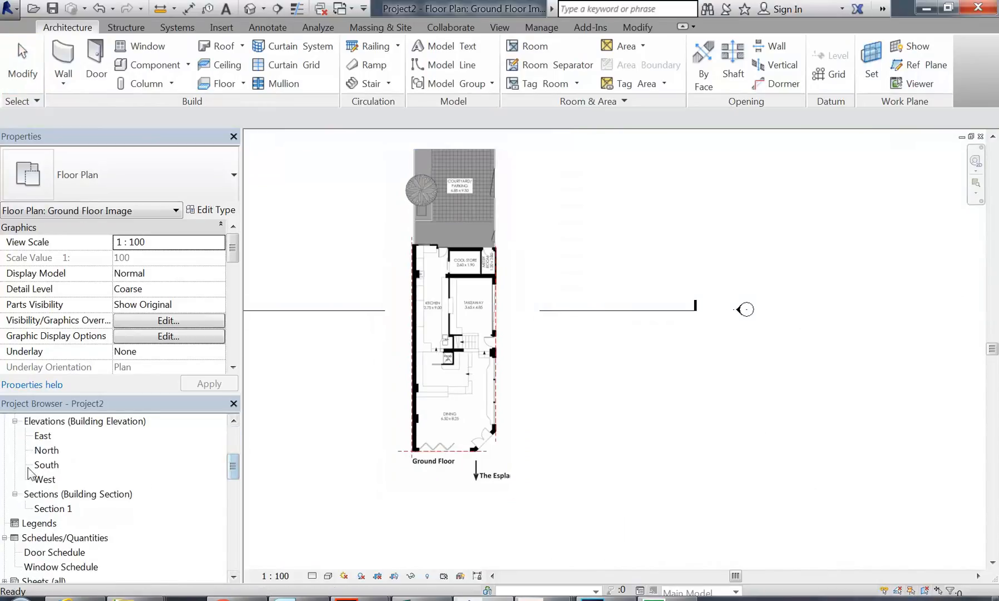
{"action": "double_click", "coordinate": [44, 465]}
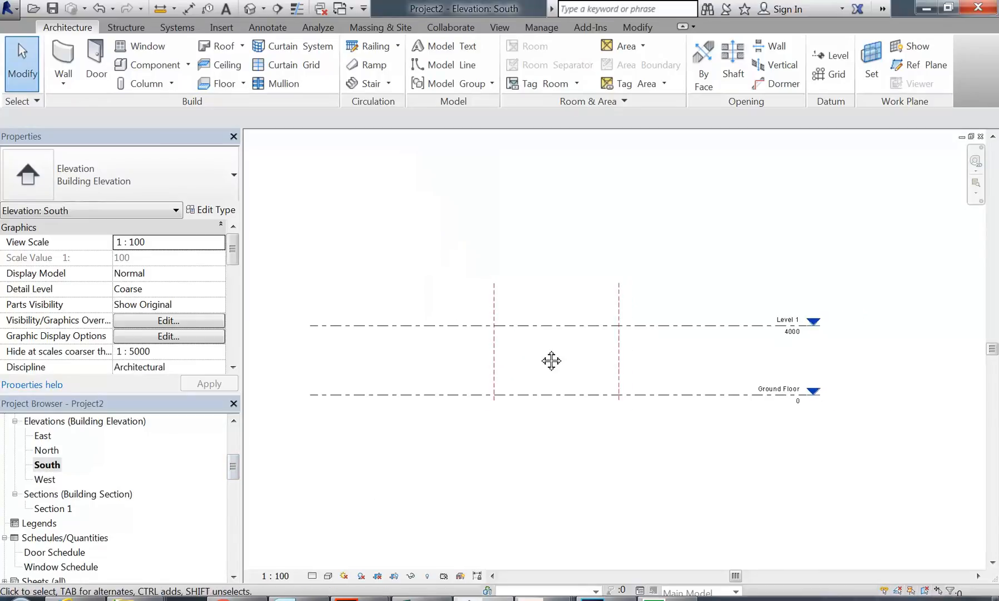
{"action": "middle_click_drag", "start_coordinate": [544, 356], "coordinate": [477, 369]}
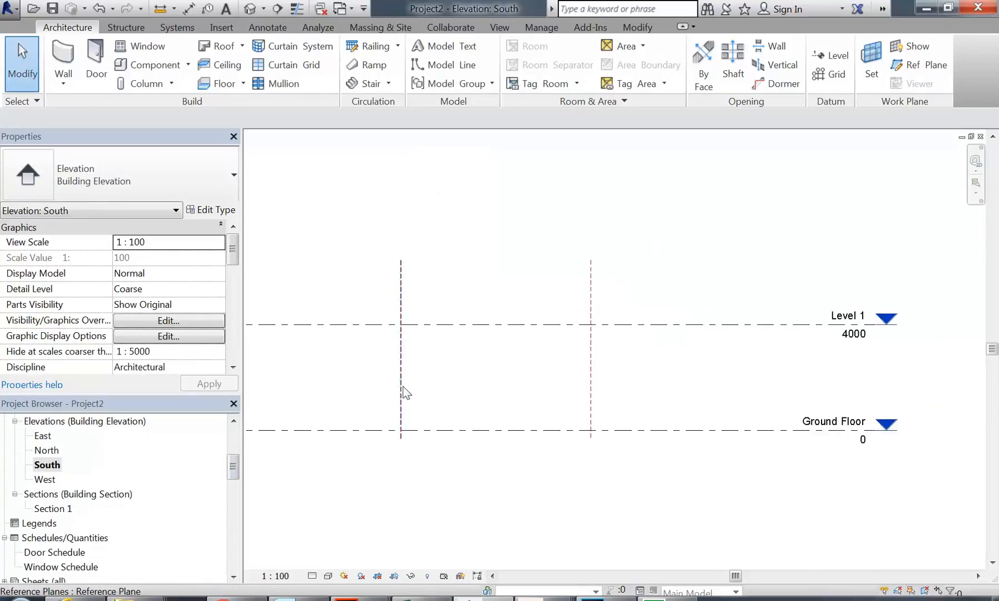
{"action": "left_click_drag", "start_coordinate": [233, 469], "coordinate": [233, 440]}
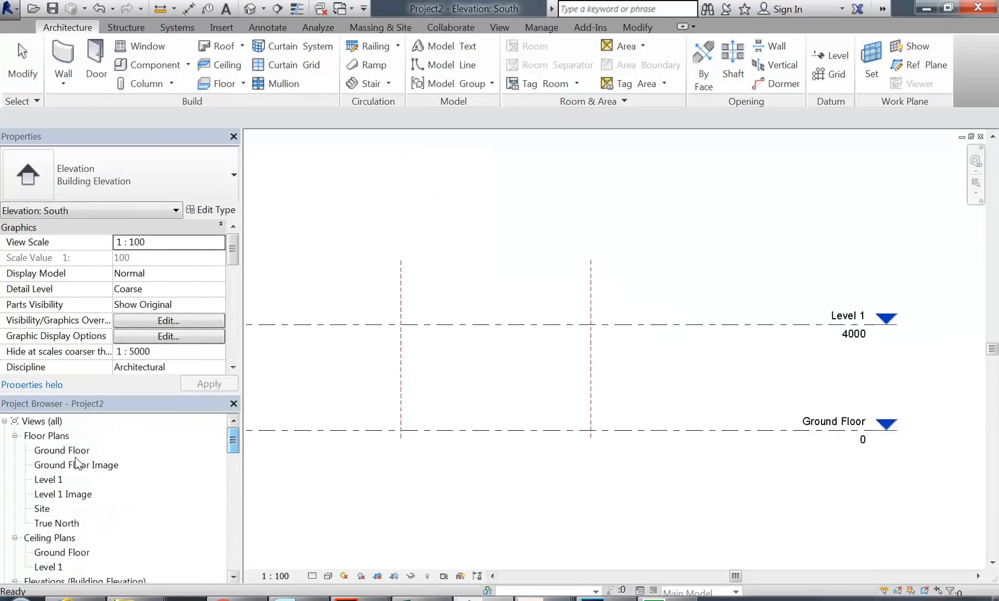
{"action": "double_click", "coordinate": [62, 450]}
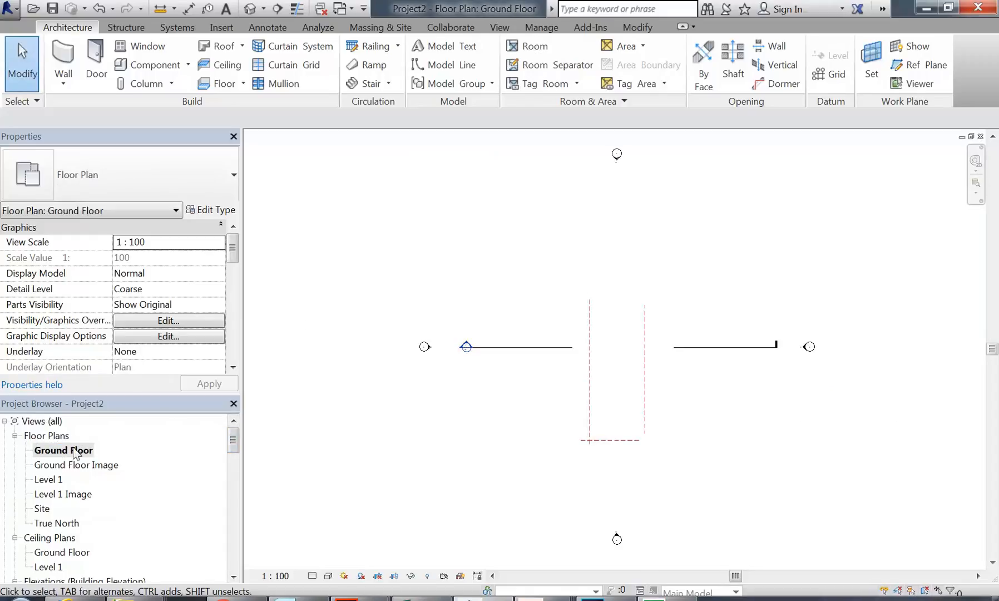
Step: In the Ground Floor Image view, draw a diagonal reference plane along the angled entrance corner, running past the right exterior wall
{"action": "double_click", "coordinate": [76, 464]}
{"action": "scroll", "coordinate": [429, 405], "scroll_direction": "up", "scroll_amount": 5}
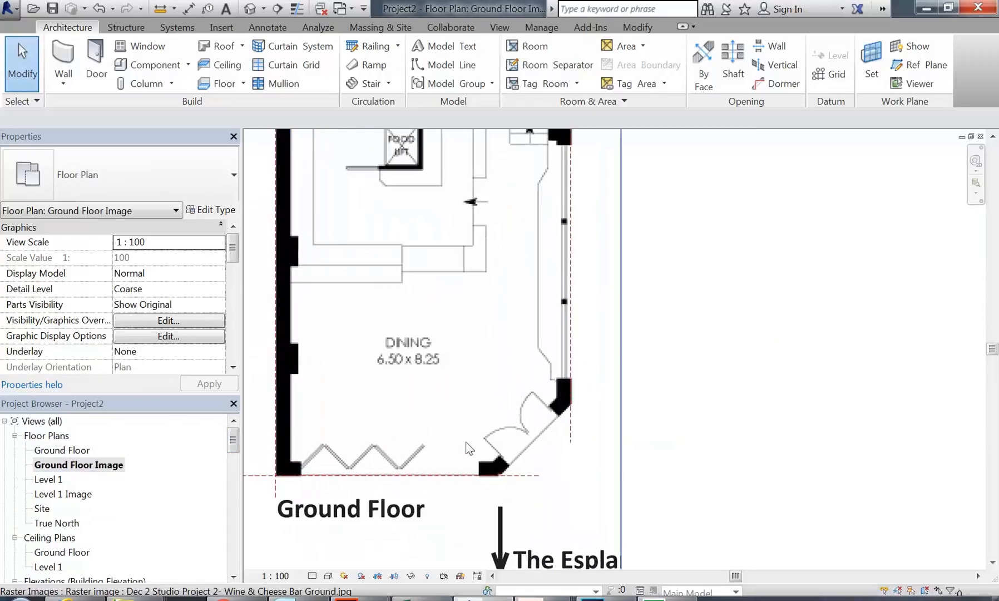
{"action": "left_click", "coordinate": [908, 66]}
{"action": "scroll", "coordinate": [512, 434], "scroll_direction": "up", "scroll_amount": 4}
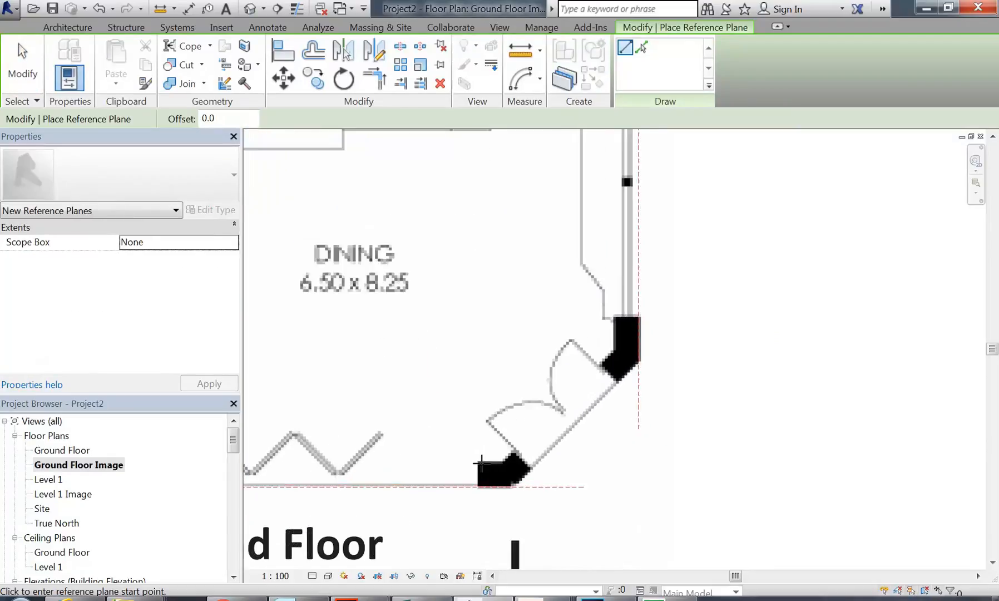
{"action": "left_click", "coordinate": [525, 500]}
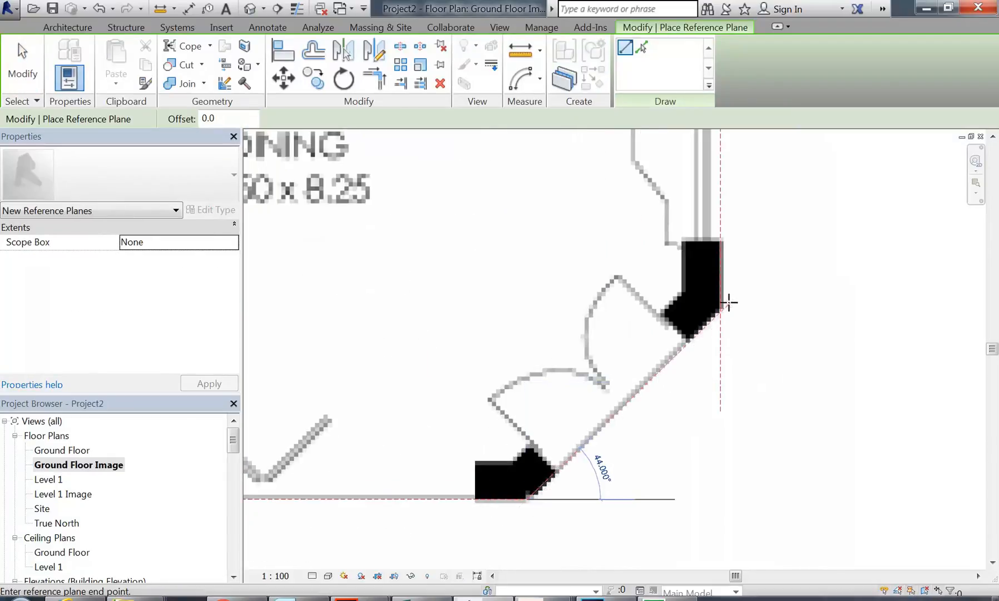
{"action": "left_click", "coordinate": [750, 280]}
Step: Draw a horizontal reference plane along the rear wall of the Cool Store and Meter Room, extending past both exterior side walls
{"action": "scroll", "coordinate": [464, 403], "scroll_direction": "down", "scroll_amount": 5}
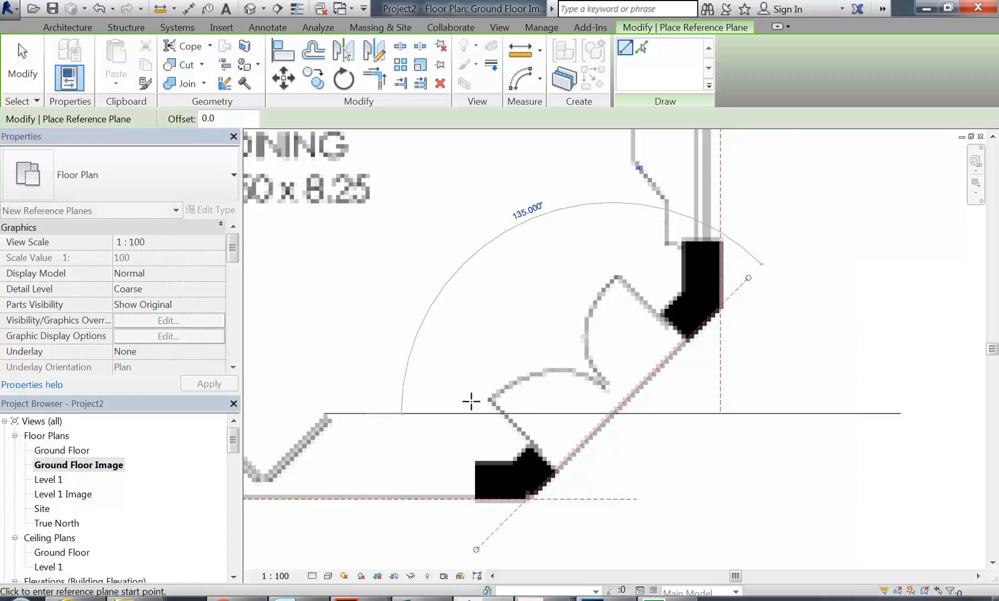
{"action": "scroll", "coordinate": [489, 384], "scroll_direction": "down", "scroll_amount": 1}
{"action": "middle_click_drag", "start_coordinate": [493, 380], "coordinate": [477, 431]}
{"action": "middle_click_drag", "start_coordinate": [476, 340], "coordinate": [479, 364]}
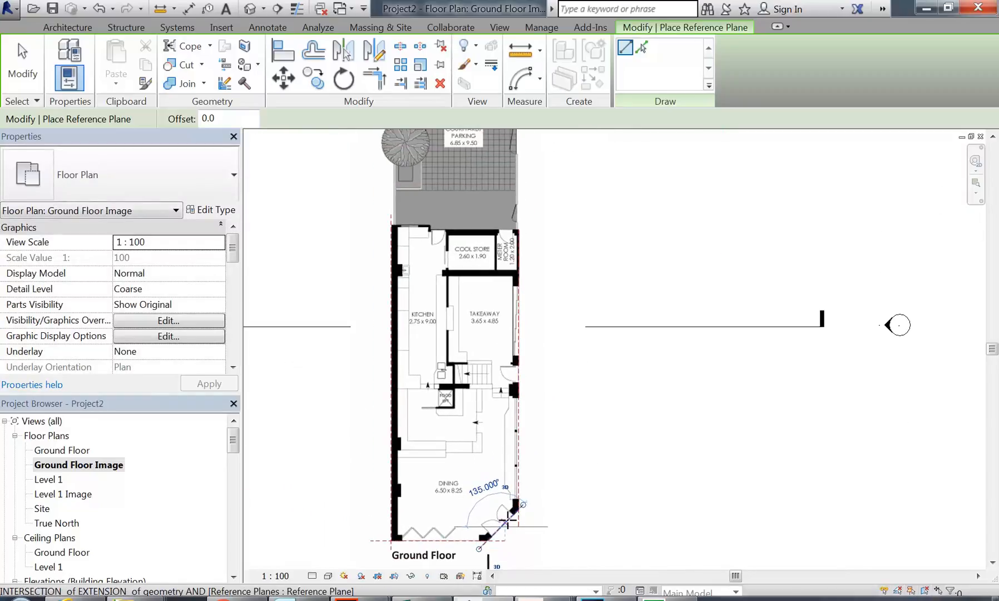
{"action": "scroll", "coordinate": [451, 211], "scroll_direction": "up", "scroll_amount": 3}
{"action": "scroll", "coordinate": [733, 258], "scroll_direction": "up", "scroll_amount": 3}
{"action": "left_click", "coordinate": [723, 277]}
{"action": "scroll", "coordinate": [512, 258], "scroll_direction": "down", "scroll_amount": 2}
{"action": "middle_click_drag", "start_coordinate": [509, 257], "coordinate": [721, 261]}
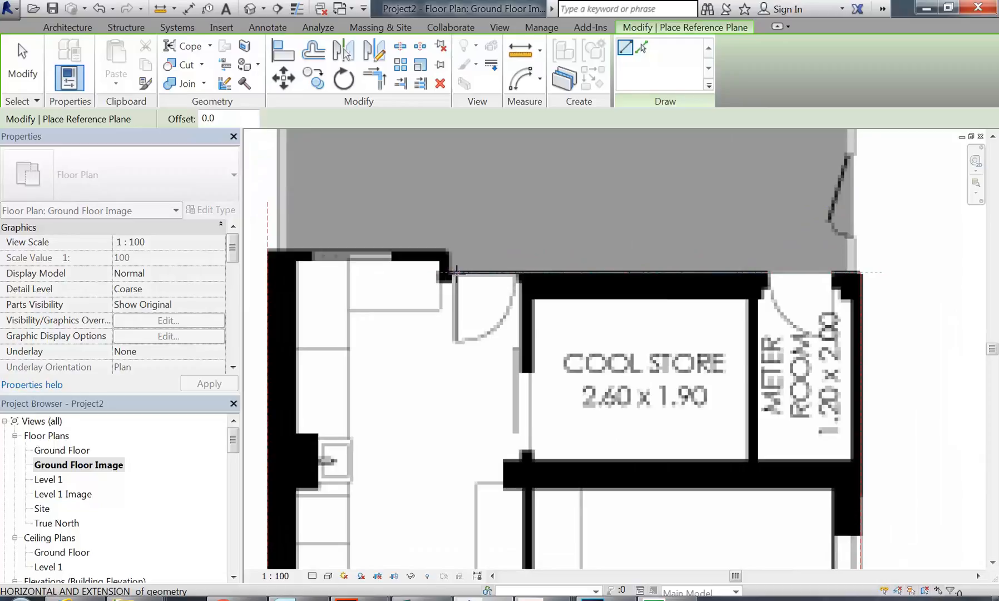
{"action": "scroll", "coordinate": [455, 272], "scroll_direction": "down", "scroll_amount": 2}
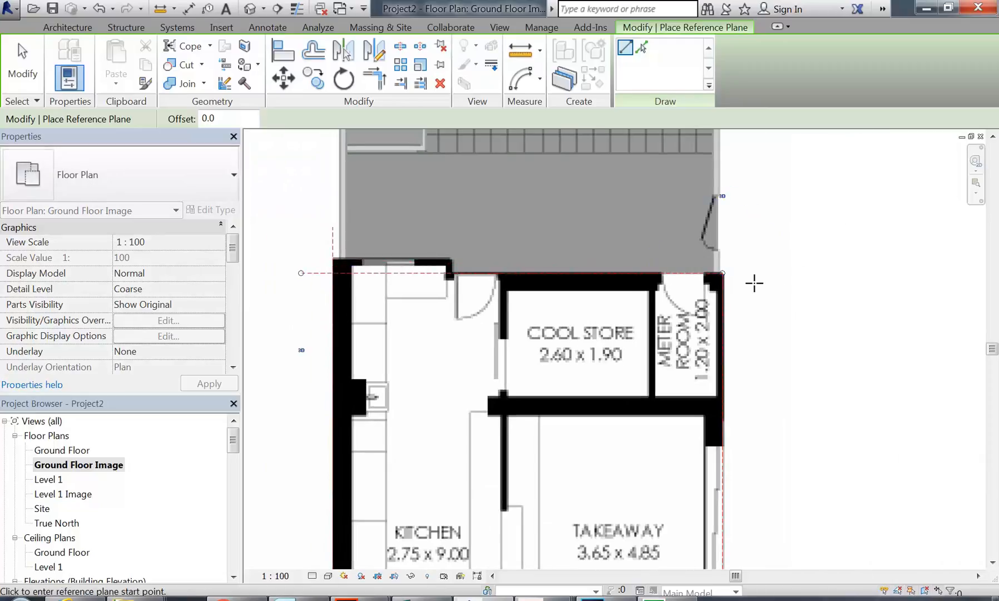
{"action": "scroll", "coordinate": [743, 267], "scroll_direction": "up", "scroll_amount": 1}
{"action": "left_click_drag", "start_coordinate": [708, 275], "coordinate": [756, 277]}
Step: Draw a short horizontal reference plane along the outer face of the kitchen's rear wall, reaching past both of its corners
{"action": "scroll", "coordinate": [695, 278], "scroll_direction": "down", "scroll_amount": 1}
{"action": "middle_click_drag", "start_coordinate": [677, 281], "coordinate": [853, 289]}
{"action": "scroll", "coordinate": [561, 272], "scroll_direction": "up", "scroll_amount": 3}
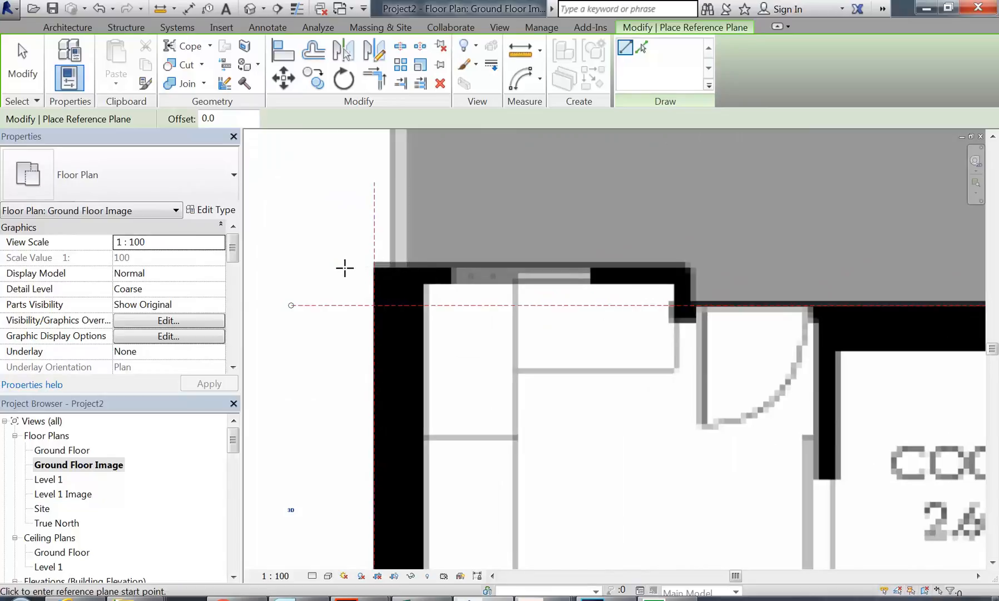
{"action": "left_click", "coordinate": [326, 267]}
{"action": "left_click", "coordinate": [773, 267]}
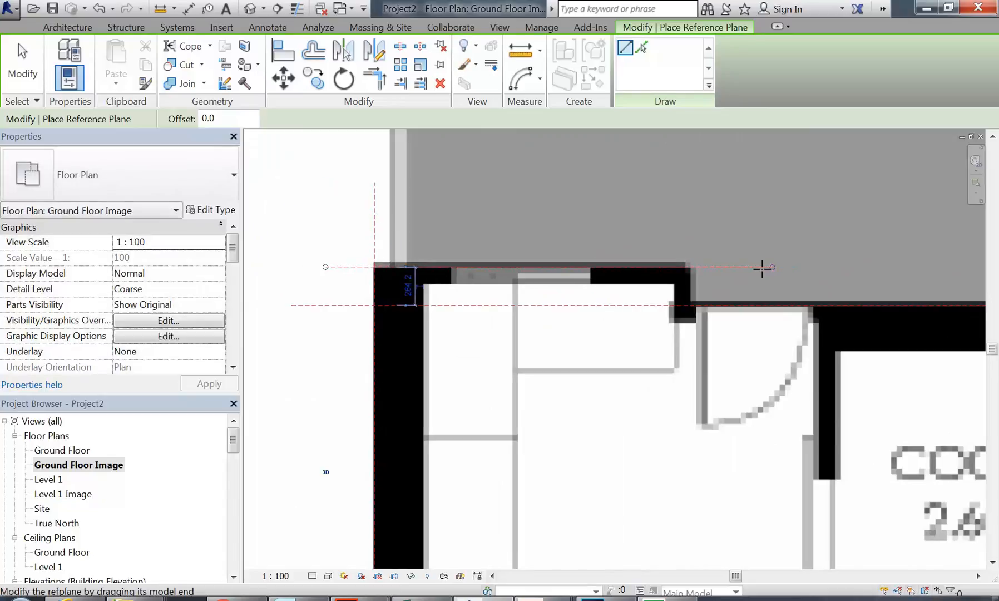
{"action": "right_click", "coordinate": [311, 209]}
{"action": "left_click", "coordinate": [336, 221]}
{"action": "left_click", "coordinate": [339, 222]}
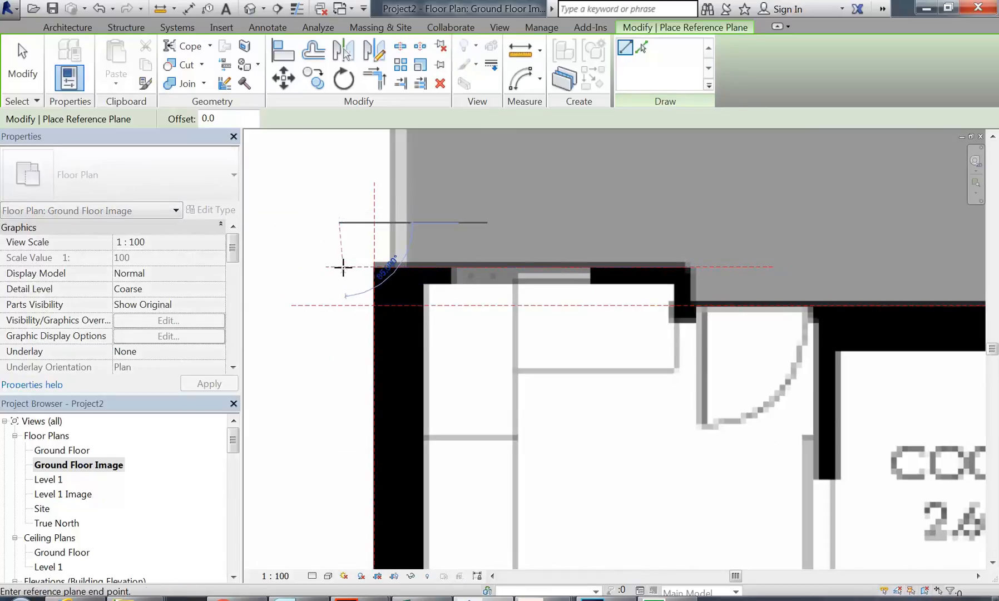
{"action": "right_click", "coordinate": [315, 207]}
{"action": "left_click", "coordinate": [336, 219]}
{"action": "left_click", "coordinate": [333, 266]}
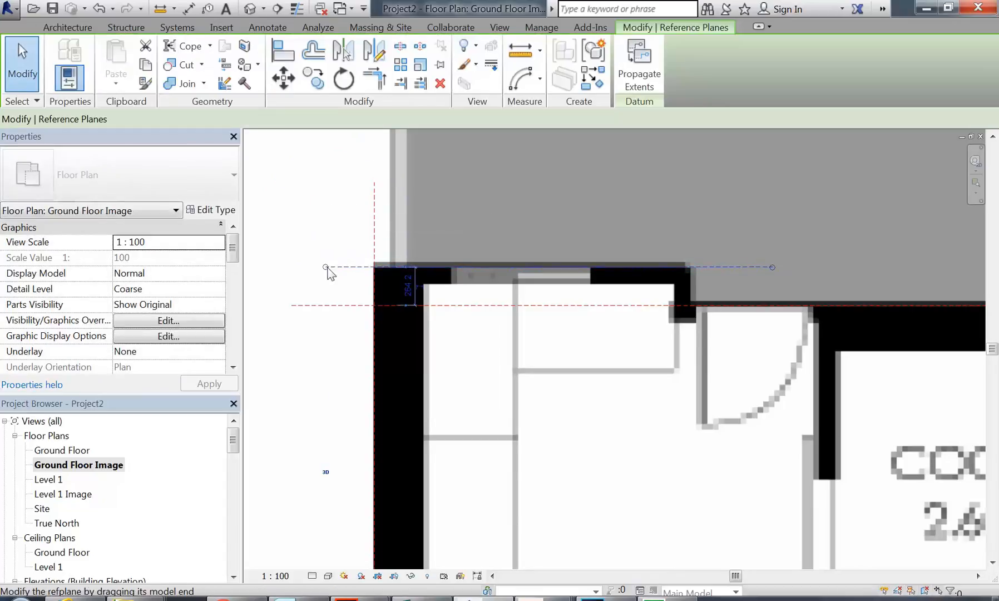
{"action": "left_click", "coordinate": [314, 227]}
Step: Examine the reference planes in the South and North elevations
{"action": "scroll", "coordinate": [323, 272], "scroll_direction": "down", "scroll_amount": 8}
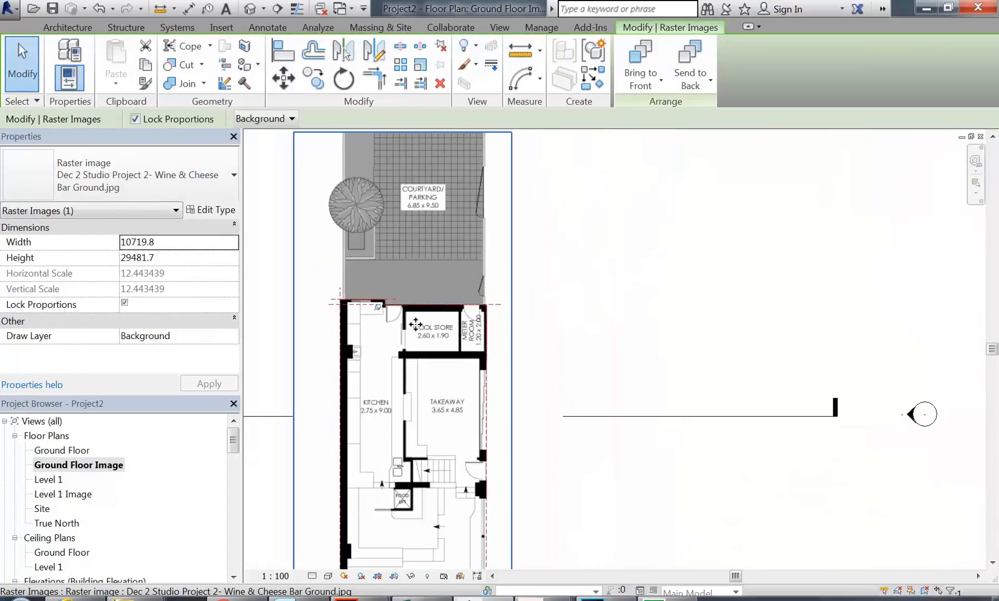
{"action": "left_click", "coordinate": [295, 299]}
{"action": "middle_click_drag", "start_coordinate": [296, 302], "coordinate": [373, 258]}
{"action": "scroll", "coordinate": [234, 446], "scroll_direction": "down", "scroll_amount": 4}
{"action": "double_click", "coordinate": [49, 464]}
{"action": "middle_click_drag", "start_coordinate": [429, 313], "coordinate": [494, 363]}
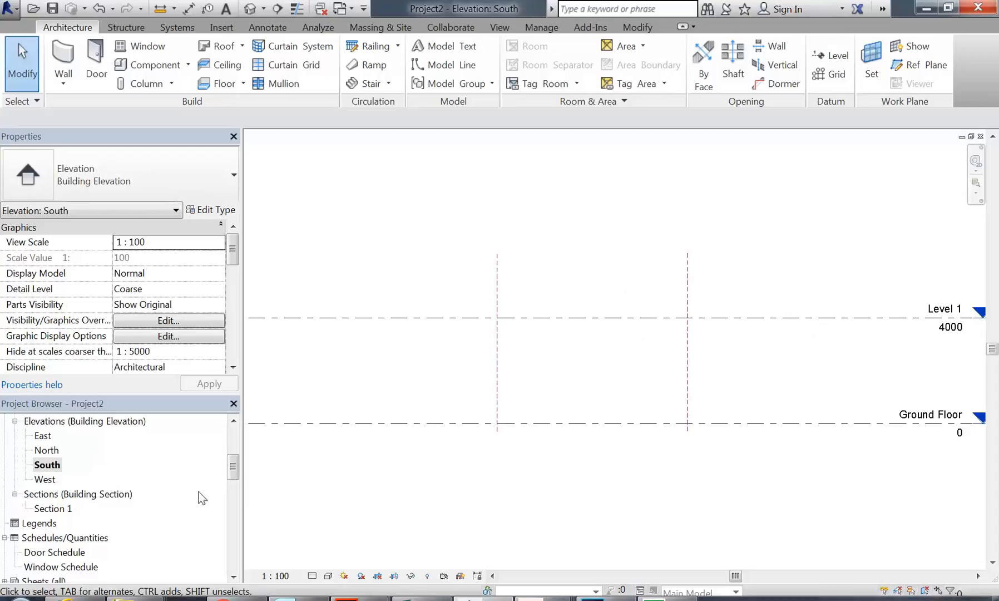
{"action": "double_click", "coordinate": [44, 454]}
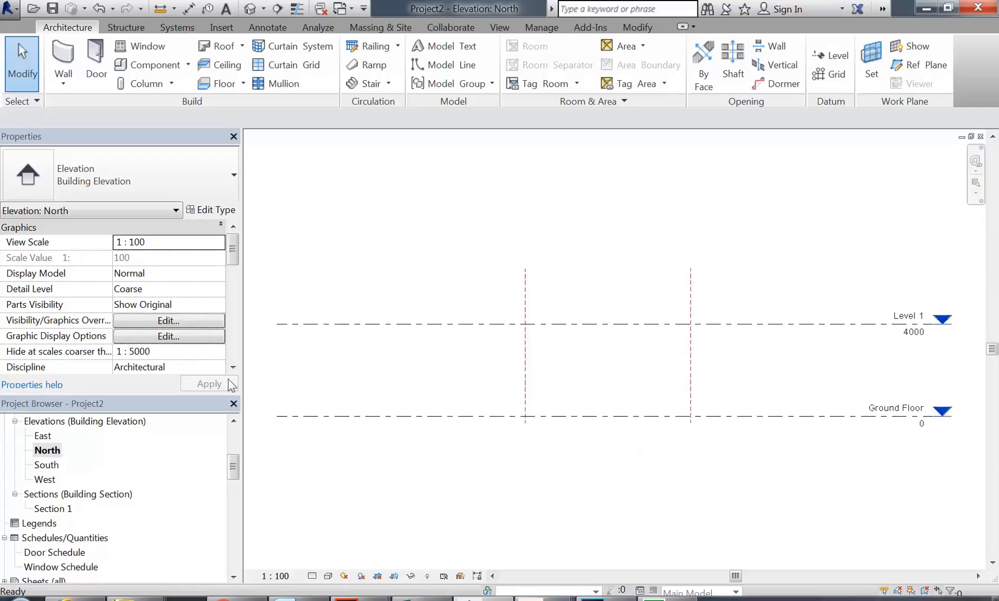
Step: In the North elevation, pull both ends of the level lines inward, closer to the side wall reference planes, and check them in South
{"action": "left_click", "coordinate": [362, 323]}
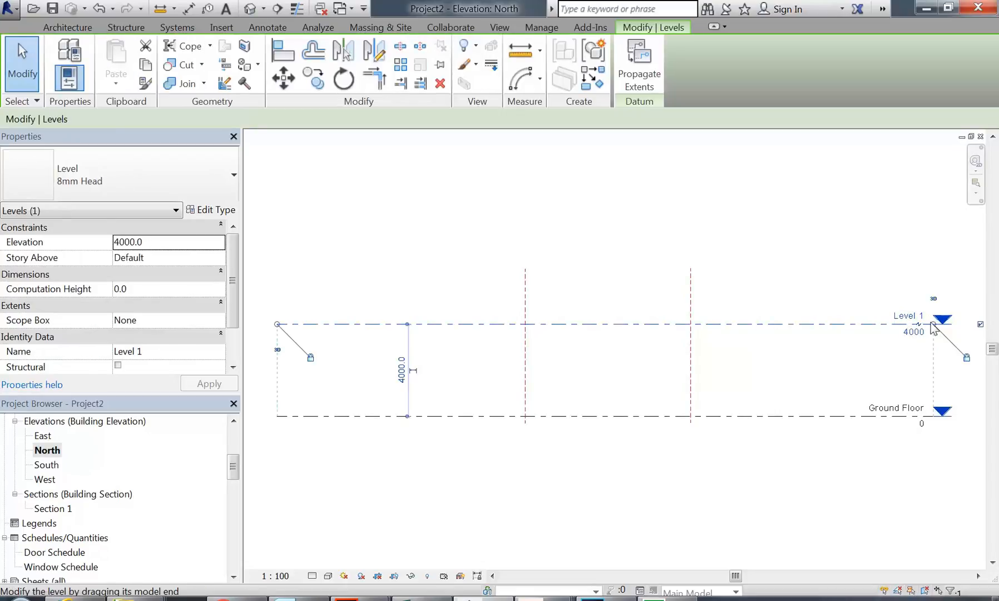
{"action": "left_click_drag", "start_coordinate": [934, 325], "coordinate": [777, 325]}
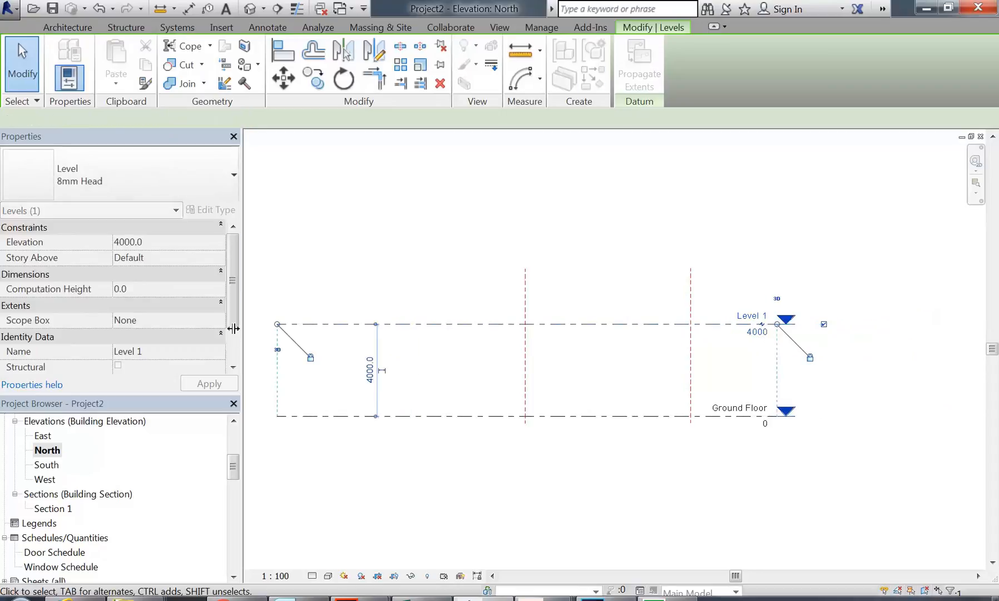
{"action": "left_click_drag", "start_coordinate": [273, 325], "coordinate": [438, 323]}
{"action": "double_click", "coordinate": [46, 464]}
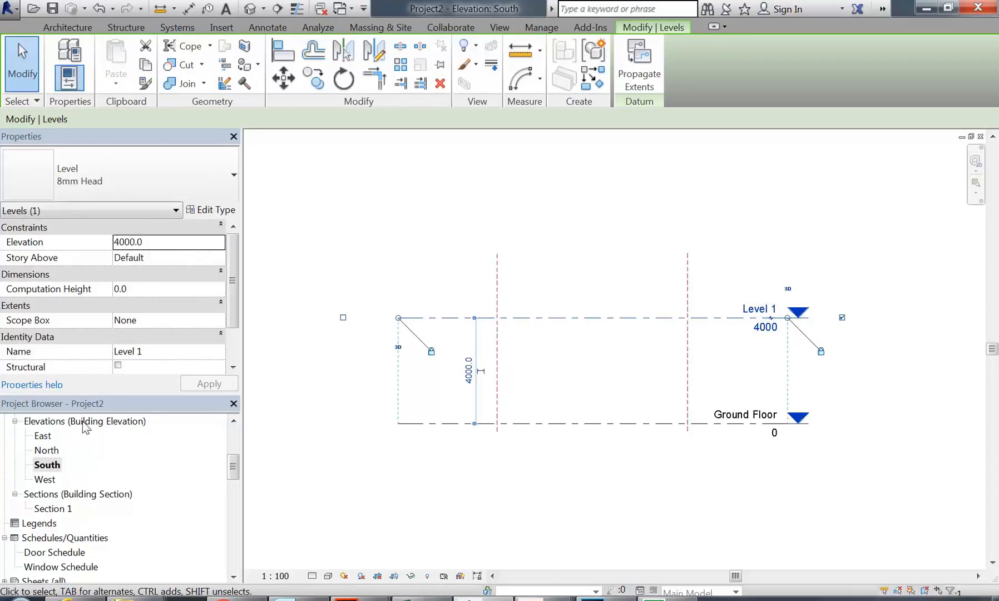
{"action": "double_click", "coordinate": [47, 451]}
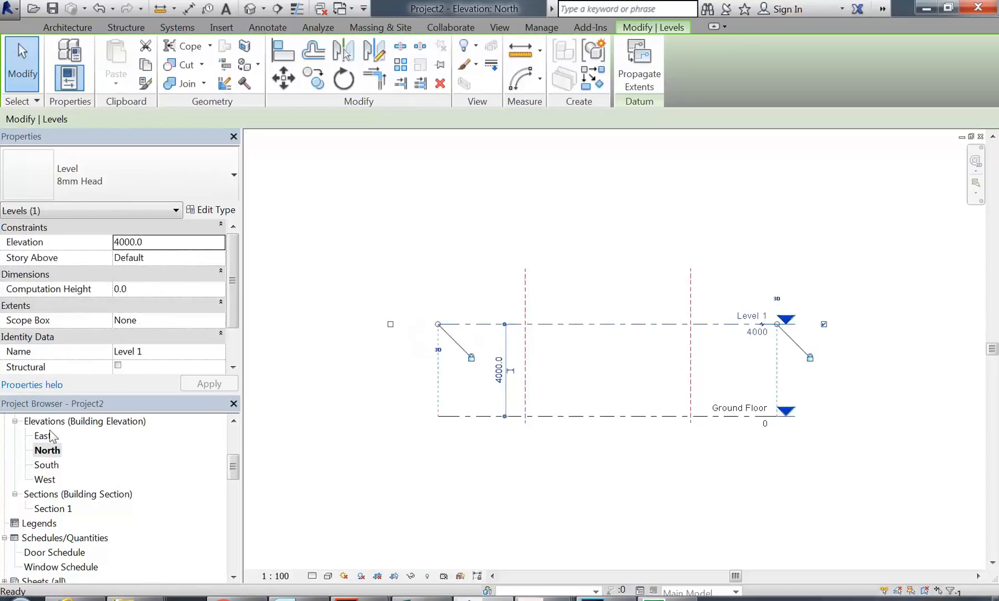
Step: In the East elevation, lengthen the level lines past the front wall's reference plane and pull their head ends slightly inward
{"action": "double_click", "coordinate": [42, 436]}
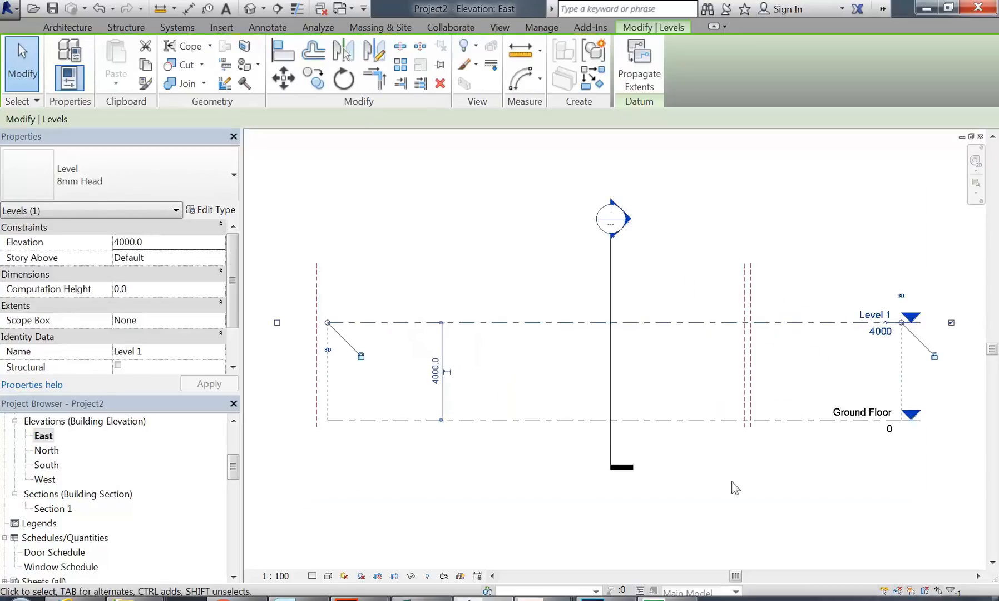
{"action": "scroll", "coordinate": [443, 350], "scroll_direction": "down", "scroll_amount": 1}
{"action": "middle_click_drag", "start_coordinate": [443, 350], "coordinate": [572, 349]}
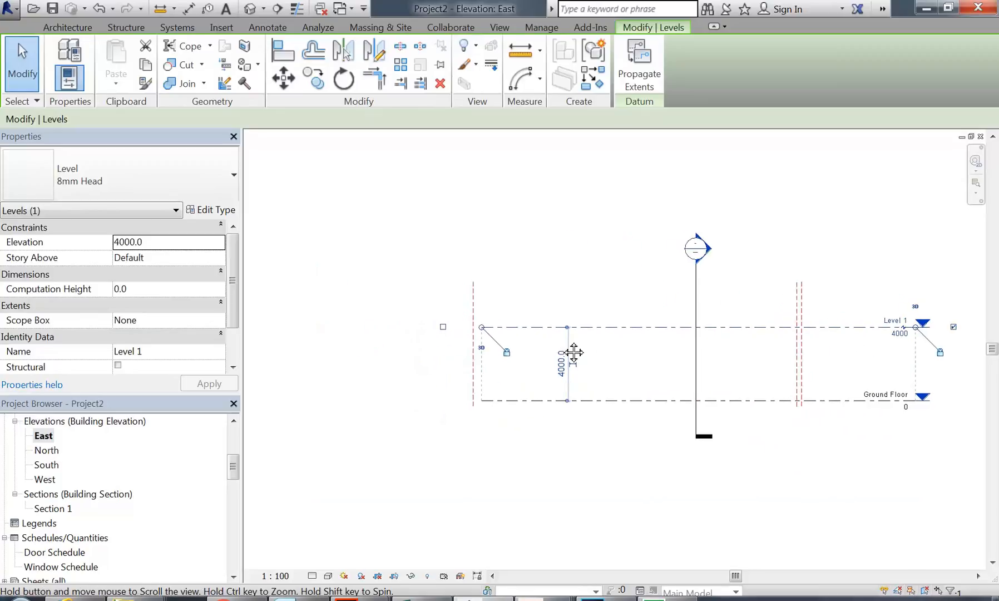
{"action": "left_click_drag", "start_coordinate": [470, 329], "coordinate": [393, 328]}
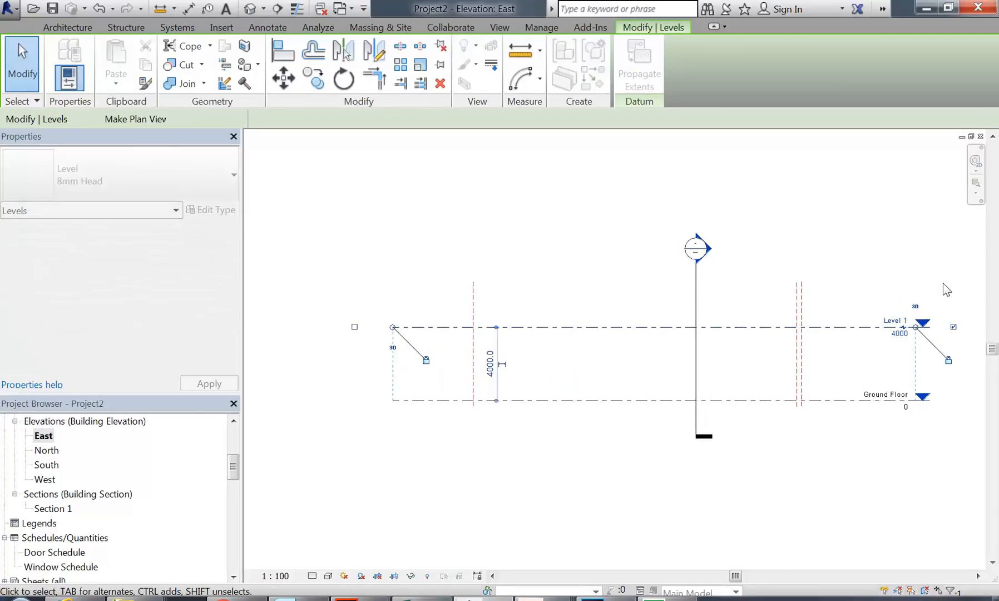
{"action": "left_click_drag", "start_coordinate": [915, 327], "coordinate": [893, 327]}
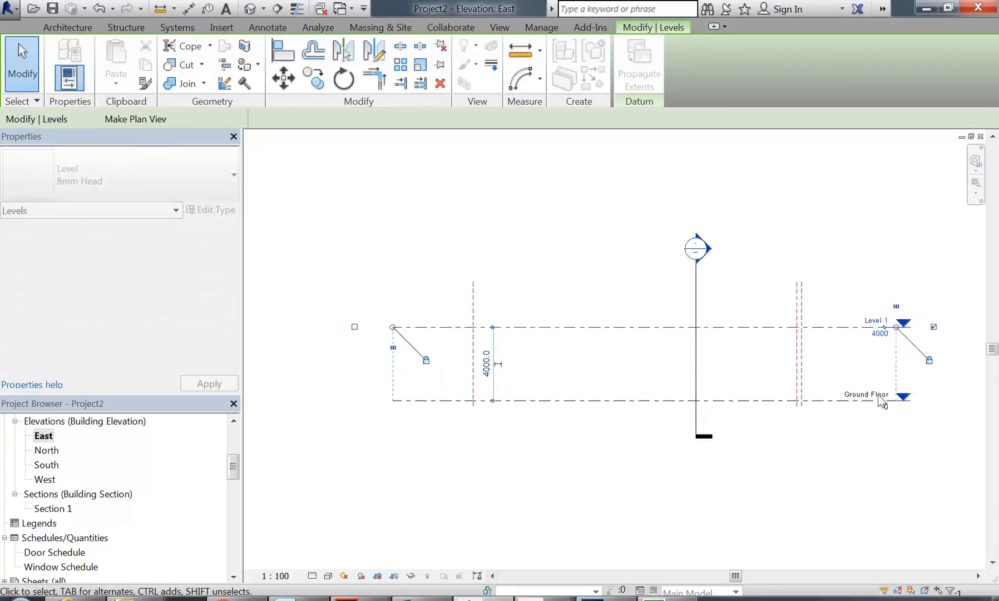
{"action": "left_click", "coordinate": [787, 422]}
Step: Examine the levels and reference planes in the West elevation, the Ground Floor plan and the Ground Floor Image view
{"action": "double_click", "coordinate": [45, 479]}
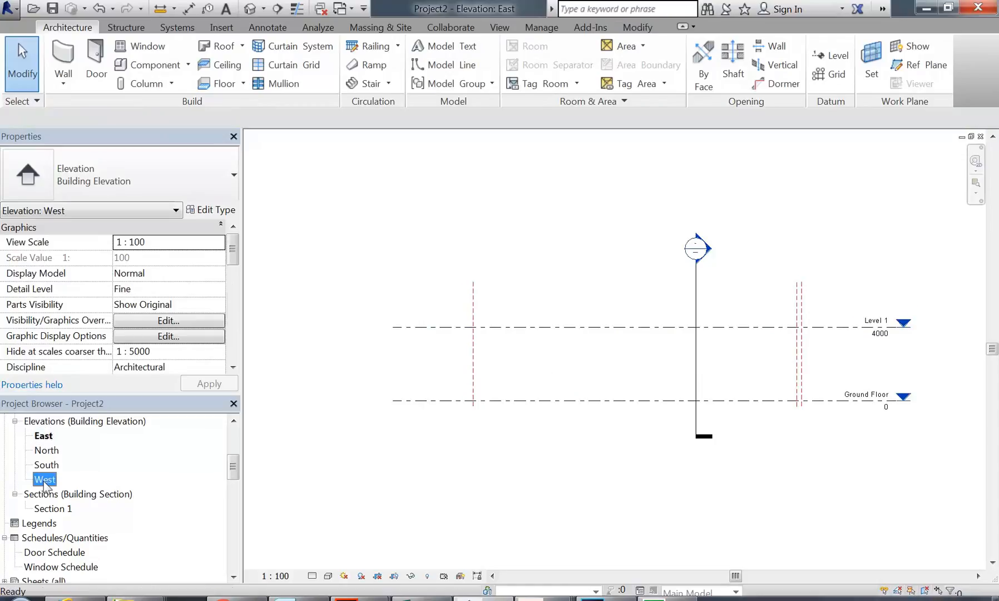
{"action": "middle_click_drag", "start_coordinate": [466, 351], "coordinate": [488, 348]}
{"action": "scroll", "coordinate": [501, 349], "scroll_direction": "up", "scroll_amount": 1}
{"action": "left_click_drag", "start_coordinate": [233, 469], "coordinate": [232, 440]}
{"action": "left_click", "coordinate": [82, 452]}
{"action": "double_click", "coordinate": [81, 451]}
{"action": "scroll", "coordinate": [551, 351], "scroll_direction": "up", "scroll_amount": 5}
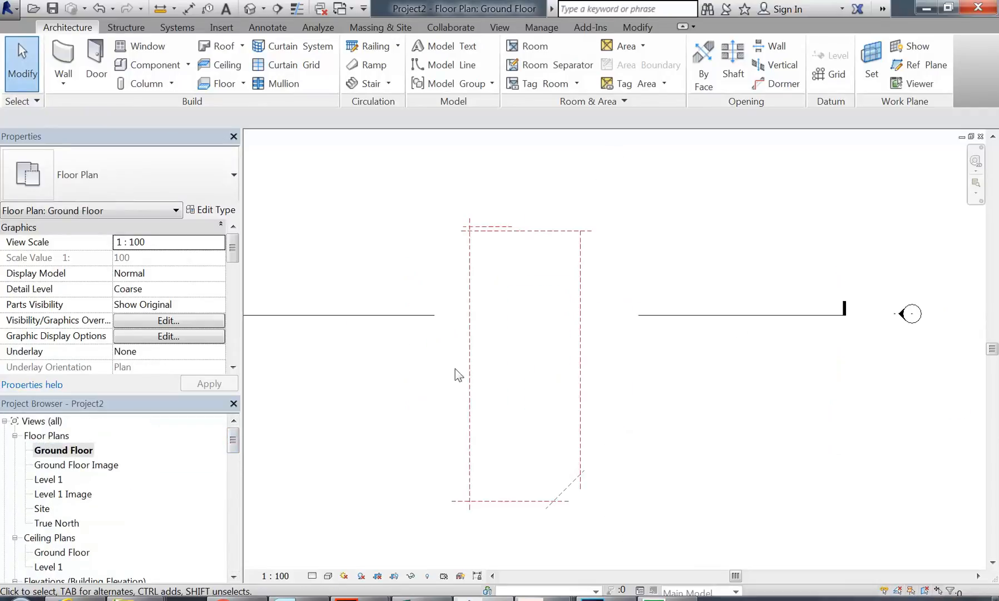
{"action": "double_click", "coordinate": [112, 465]}
Step: In the South elevation, draw a new level at 8000, aligned with both ends of the levels below
{"action": "mouse_move", "coordinate": [234, 440]}
{"action": "left_mouse_down"}
{"action": "mouse_move", "coordinate": [233, 471]}
{"action": "mouse_move", "coordinate": [234, 456]}
{"action": "left_mouse_up"}
{"action": "double_click", "coordinate": [47, 538]}
{"action": "mouse_move", "coordinate": [565, 225]}
{"action": "middle_mouse_down"}
{"action": "mouse_move", "coordinate": [579, 304]}
{"action": "mouse_move", "coordinate": [563, 294]}
{"action": "middle_mouse_up"}
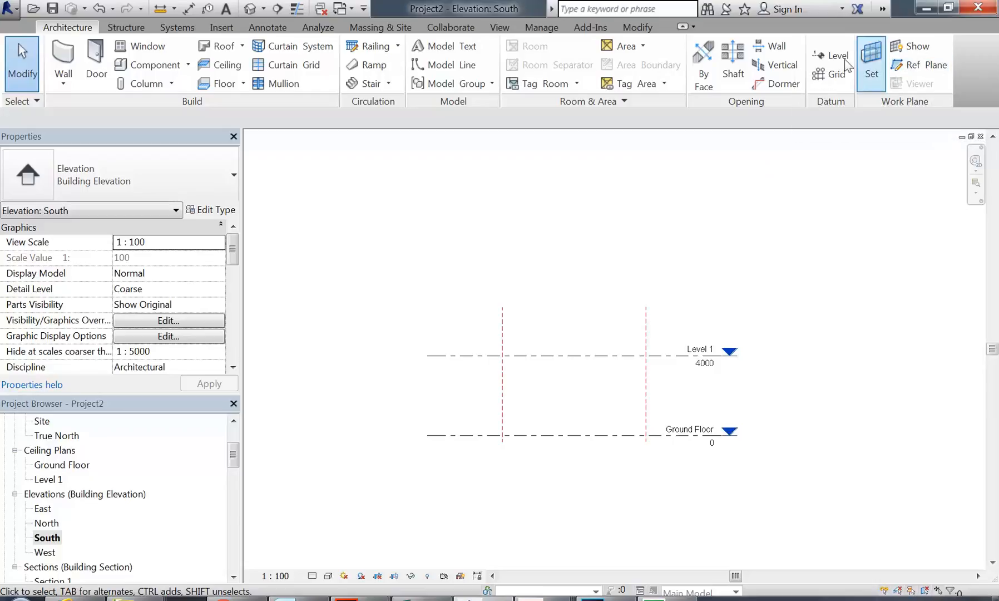
{"action": "left_click", "coordinate": [824, 56]}
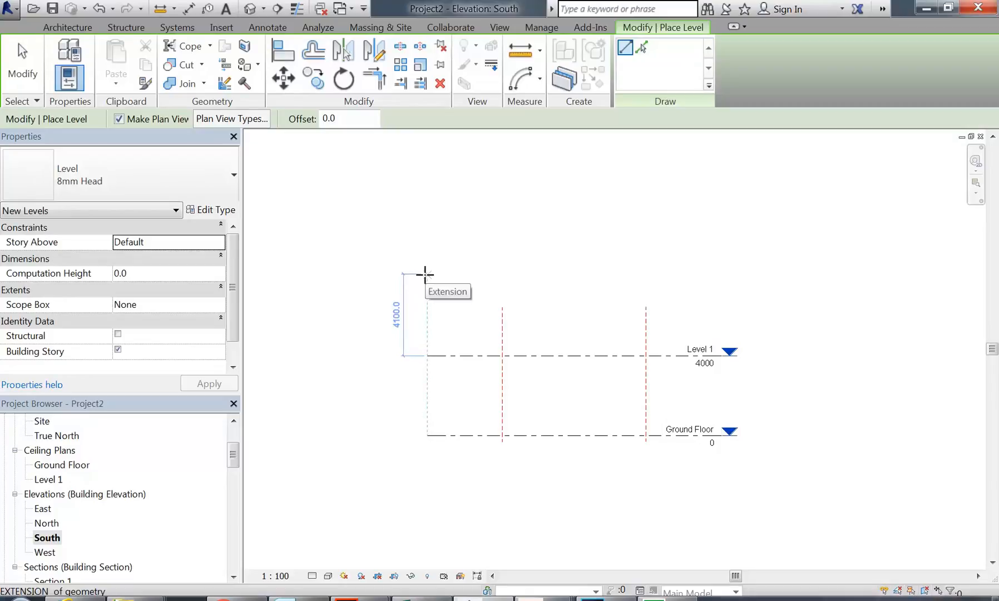
{"action": "left_click", "coordinate": [425, 275]}
{"action": "left_click", "coordinate": [700, 275]}
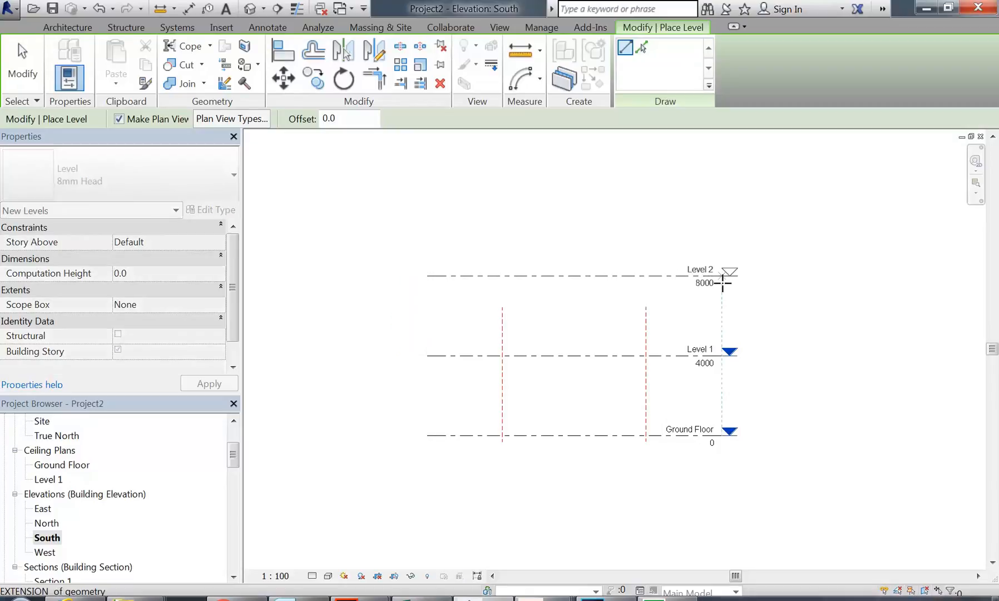
Step: Rename the new top level as Roof, including its corresponding plan views, and finish placing levels
{"action": "left_click", "coordinate": [696, 269]}
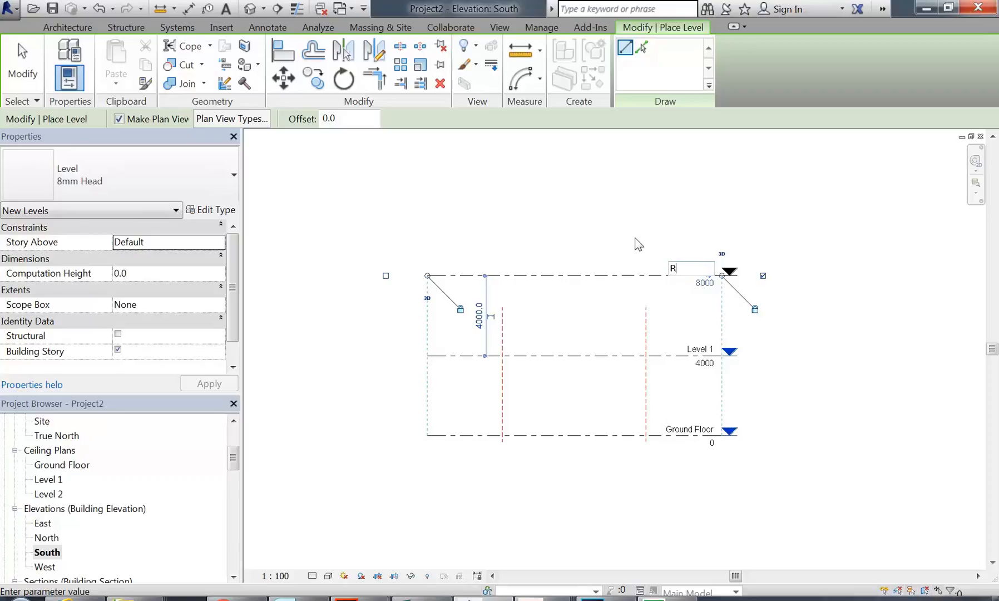
{"action": "type", "text": "Roof"}
{"action": "key", "text": "Return"}
{"action": "left_click", "coordinate": [526, 312]}
{"action": "right_click", "coordinate": [541, 207]}
{"action": "left_click", "coordinate": [548, 208]}
Step: In the South elevation, extend the upper ends of both side wall reference planes above the Roof level
{"action": "middle_click_drag", "start_coordinate": [589, 276], "coordinate": [584, 250]}
{"action": "left_click", "coordinate": [451, 309]}
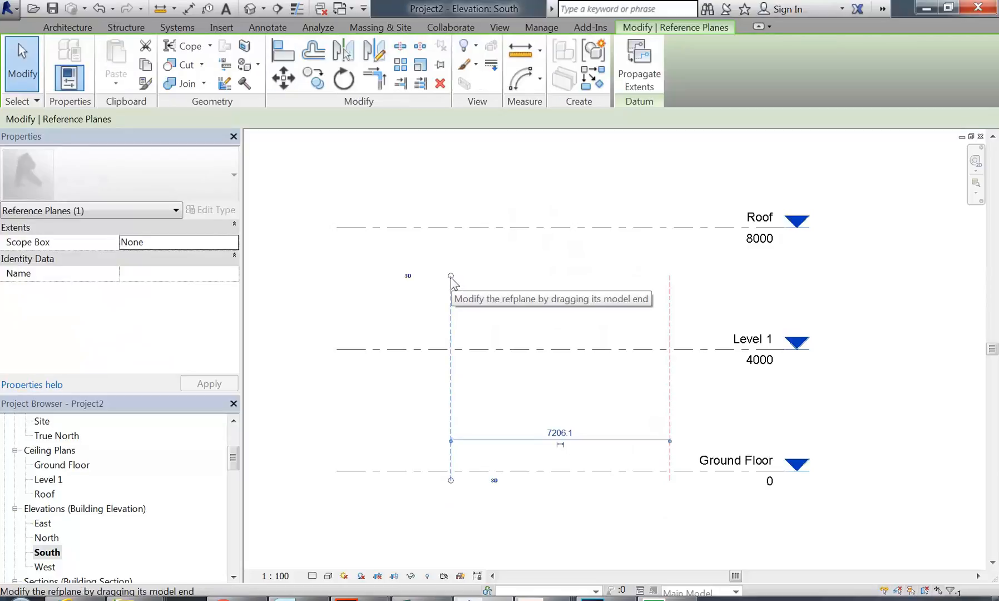
{"action": "left_click_drag", "start_coordinate": [451, 276], "coordinate": [451, 198]}
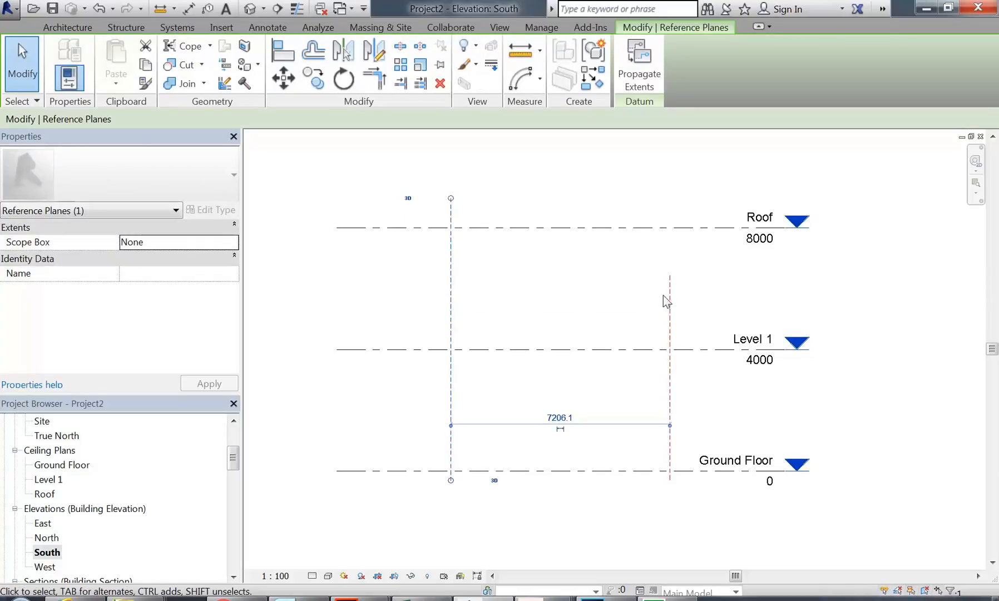
{"action": "left_click", "coordinate": [670, 279]}
{"action": "left_click_drag", "start_coordinate": [670, 278], "coordinate": [670, 198]}
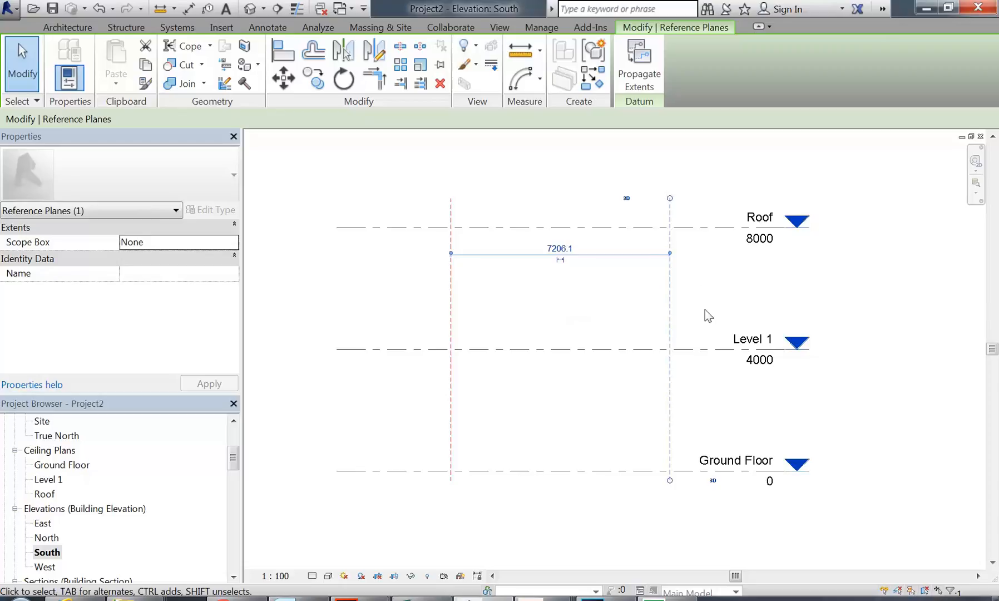
{"action": "left_click", "coordinate": [524, 383]}
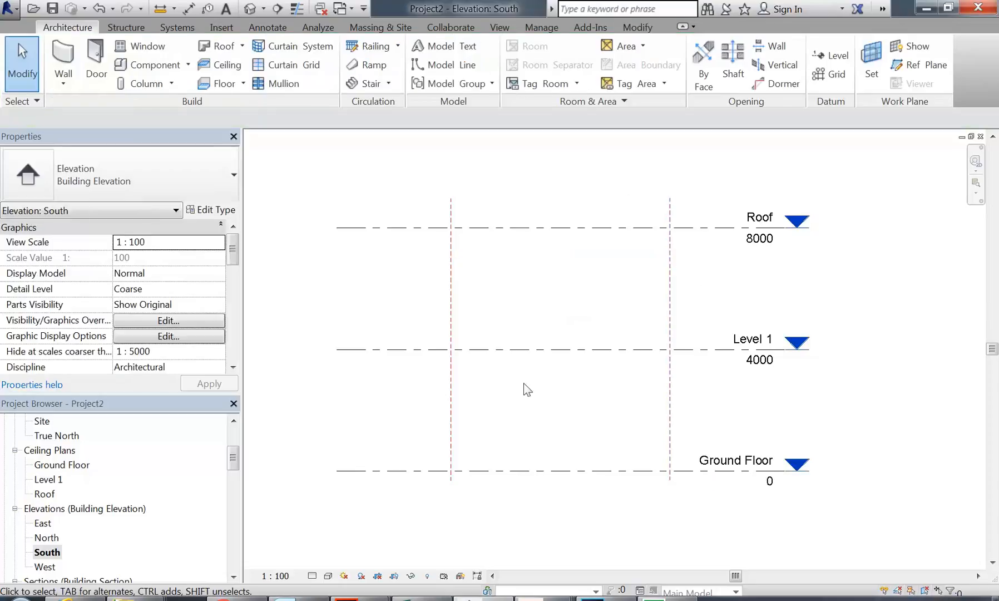
Step: In the East elevation, extend the upper ends of the front wall and two rear wall reference planes above the Roof level
{"action": "double_click", "coordinate": [43, 526]}
{"action": "middle_click_drag", "start_coordinate": [507, 364], "coordinate": [437, 373]}
{"action": "scroll", "coordinate": [412, 356], "scroll_direction": "up", "scroll_amount": 2}
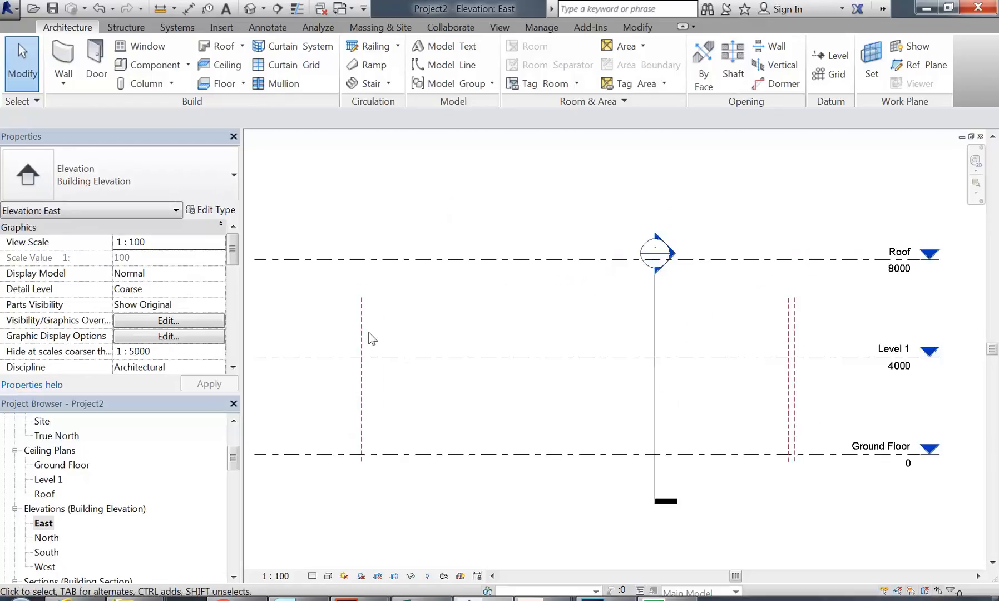
{"action": "left_click", "coordinate": [361, 333]}
{"action": "left_click_drag", "start_coordinate": [362, 299], "coordinate": [363, 233]}
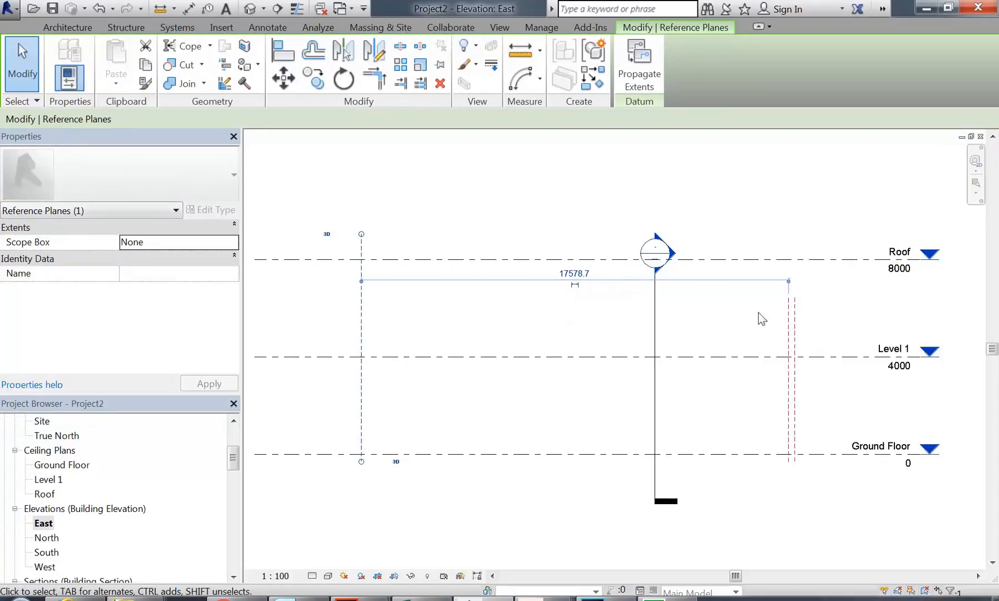
{"action": "left_click", "coordinate": [789, 303]}
{"action": "left_click_drag", "start_coordinate": [785, 244], "coordinate": [783, 233]}
{"action": "left_click", "coordinate": [796, 312]}
{"action": "left_click_drag", "start_coordinate": [795, 298], "coordinate": [818, 234]}
{"action": "left_click", "coordinate": [665, 185]}
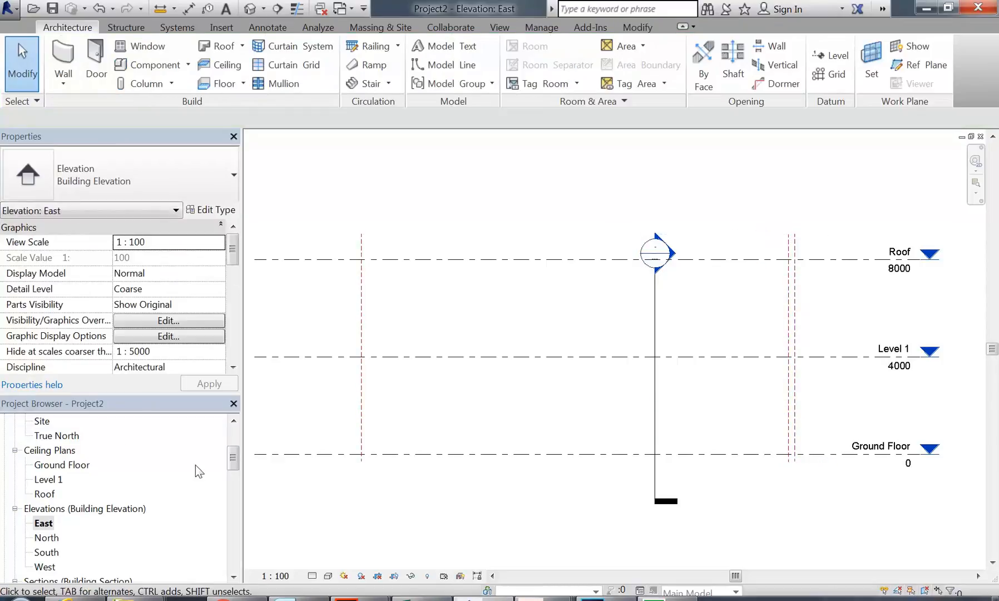
Step: In the Roof floor plan, extend the right exterior wall's reference plane past the rear wall reference planes
{"action": "left_click_drag", "start_coordinate": [229, 466], "coordinate": [236, 442]}
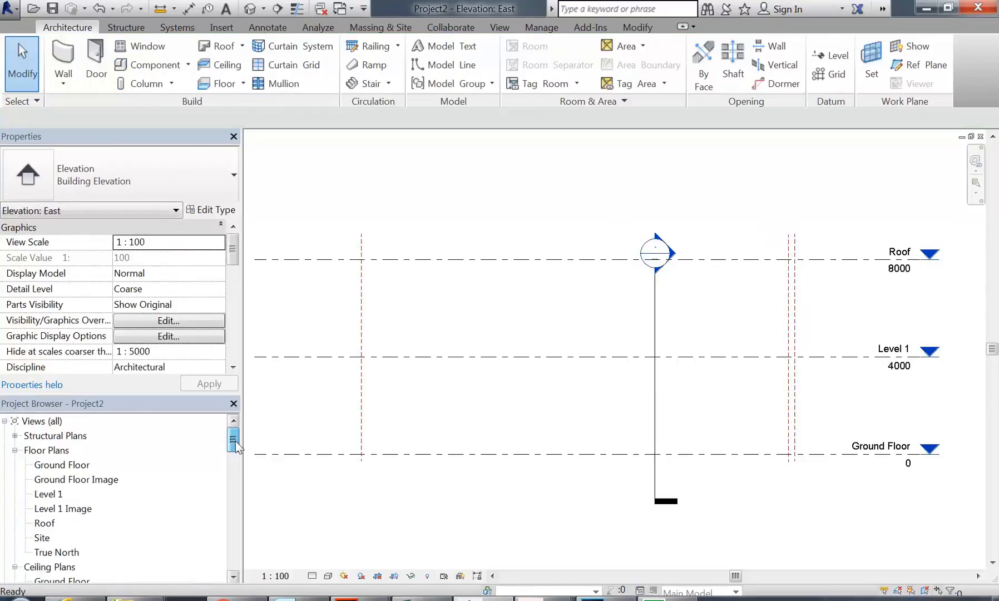
{"action": "double_click", "coordinate": [45, 523]}
{"action": "scroll", "coordinate": [467, 330], "scroll_direction": "up", "scroll_amount": 3}
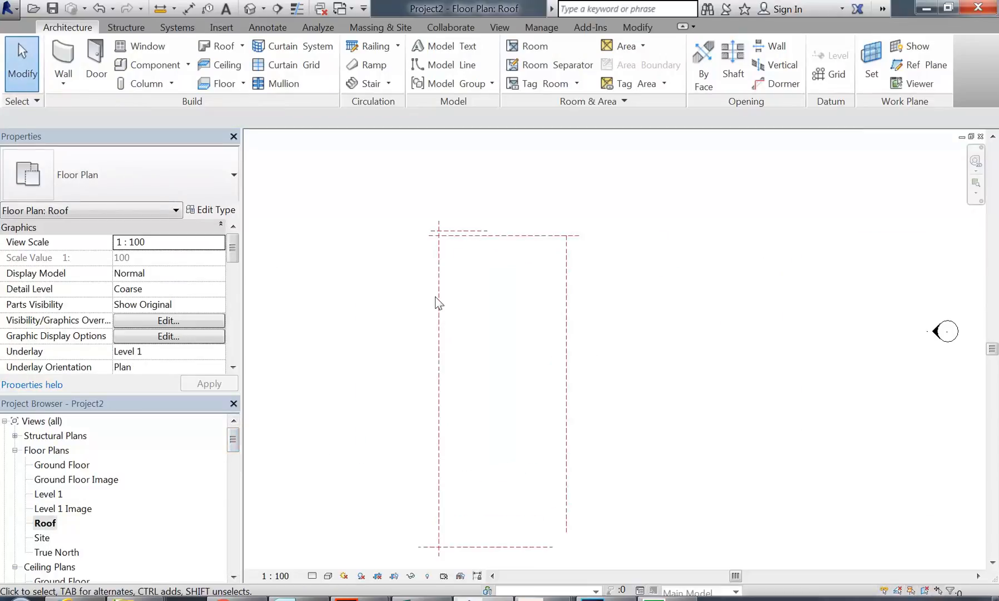
{"action": "left_click", "coordinate": [566, 264]}
{"action": "left_click_drag", "start_coordinate": [570, 215], "coordinate": [565, 221]}
{"action": "middle_click_drag", "start_coordinate": [650, 371], "coordinate": [637, 331]}
{"action": "left_click", "coordinate": [586, 328]}
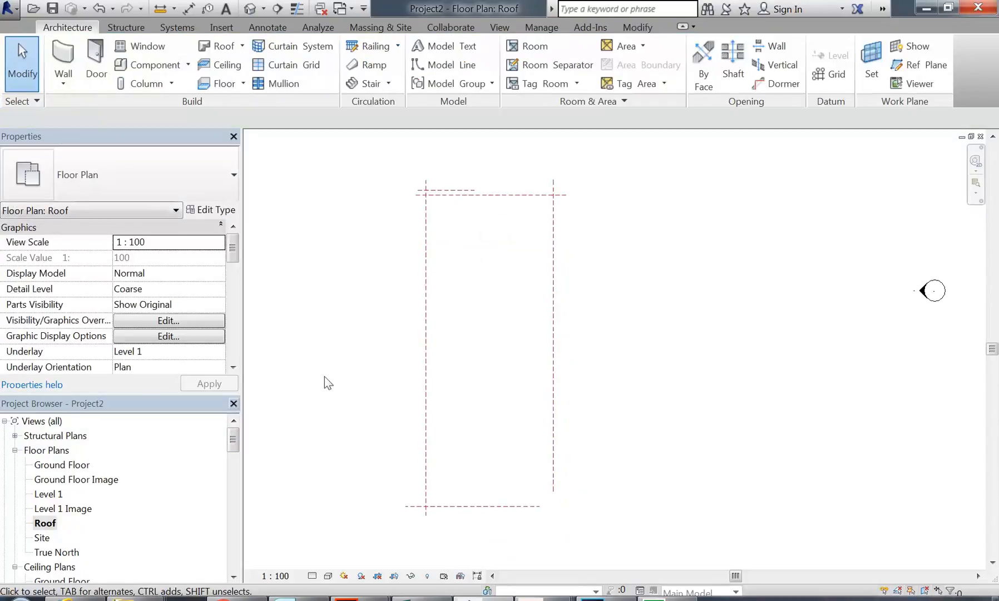
Step: Select the diagonal entrance corner reference plane in the Ground Floor plan, compare it with the Roof plan, and delete it
{"action": "double_click", "coordinate": [65, 465]}
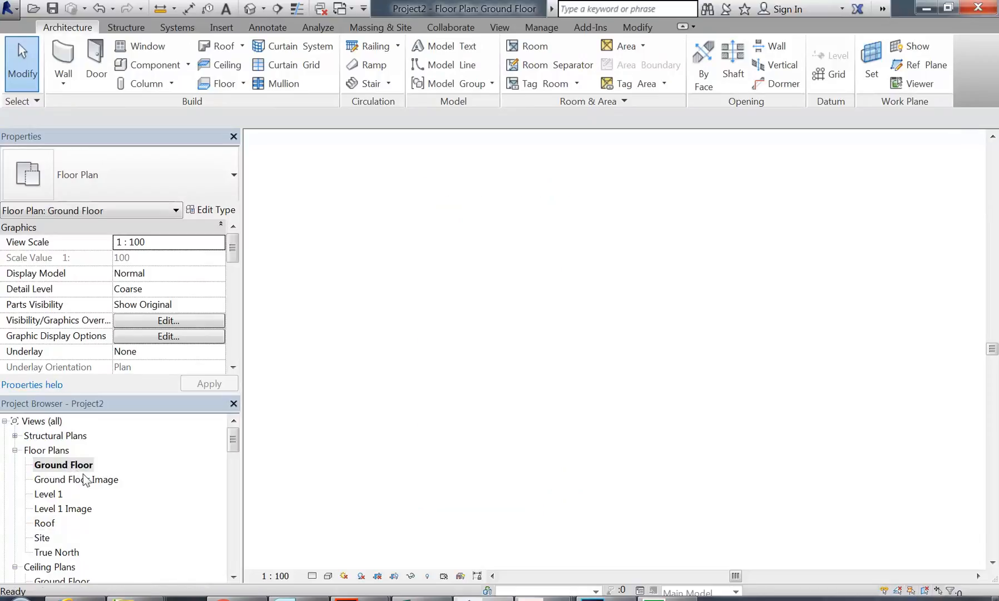
{"action": "scroll", "coordinate": [534, 467], "scroll_direction": "up", "scroll_amount": 2}
{"action": "middle_click_drag", "start_coordinate": [546, 474], "coordinate": [536, 435]}
{"action": "scroll", "coordinate": [537, 435], "scroll_direction": "up", "scroll_amount": 1}
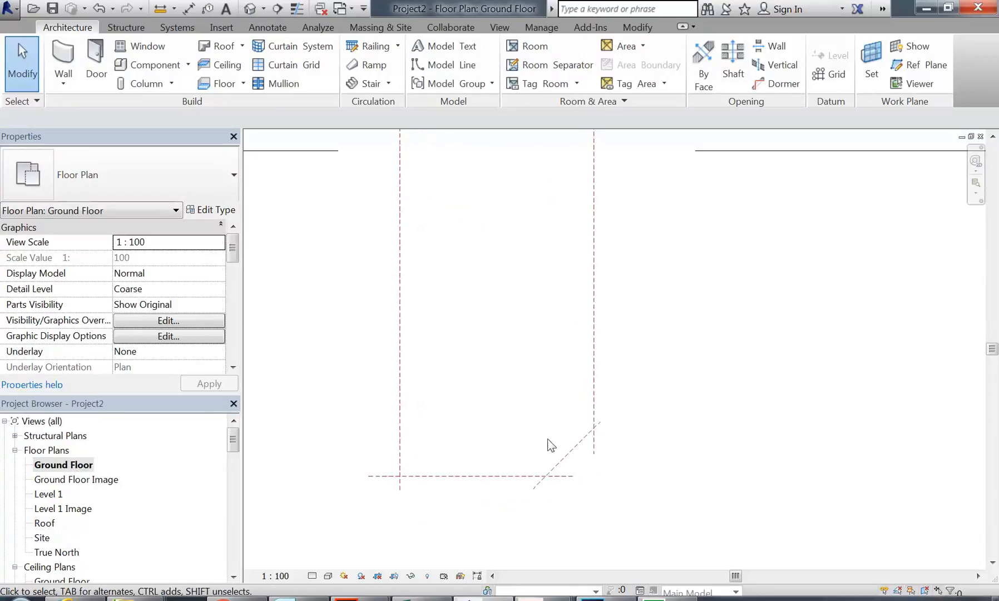
{"action": "left_click", "coordinate": [570, 450]}
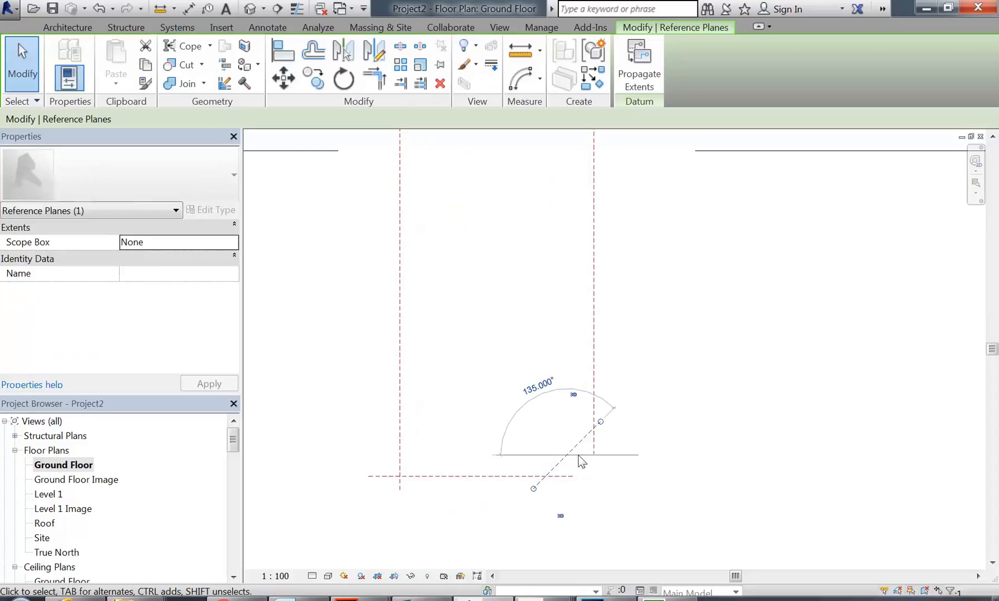
{"action": "double_click", "coordinate": [45, 523]}
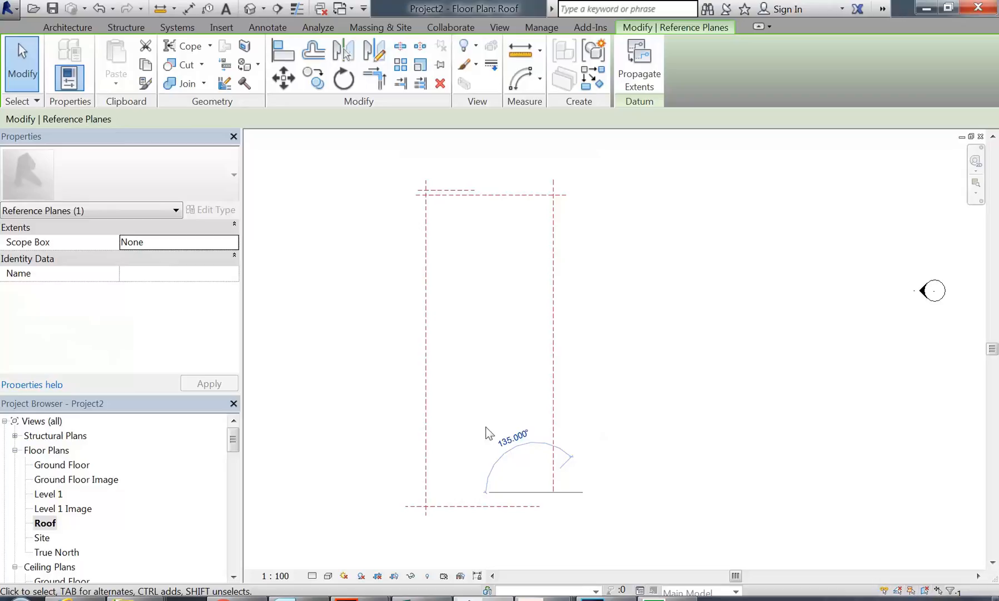
{"action": "key", "text": "Delete"}
Step: In the Ground Floor Image view, redraw the diagonal reference plane along the angled entrance, from the front wall corner past the right exterior wall
{"action": "left_click", "coordinate": [62, 465]}
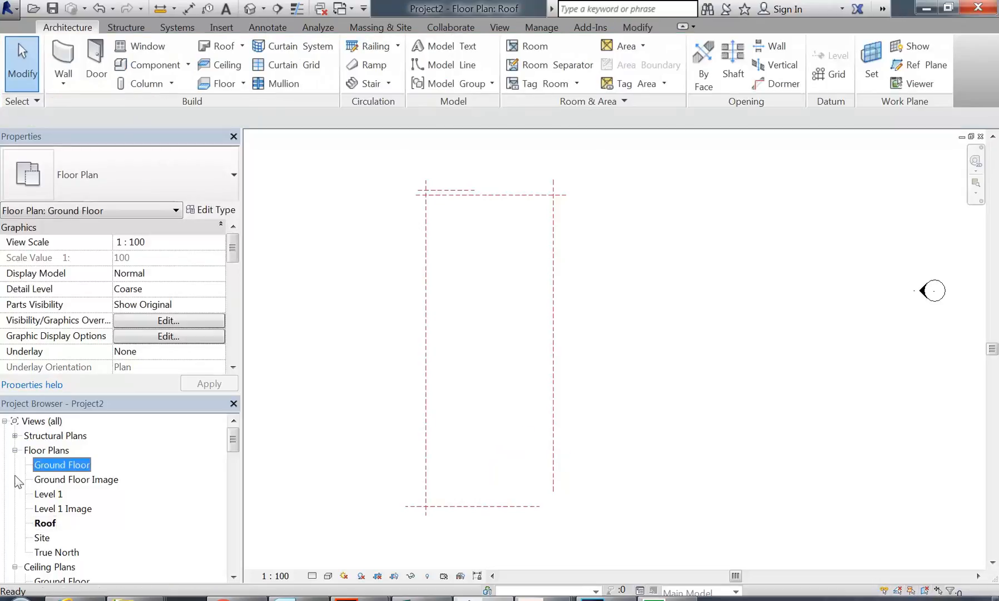
{"action": "double_click", "coordinate": [65, 465]}
{"action": "double_click", "coordinate": [112, 480]}
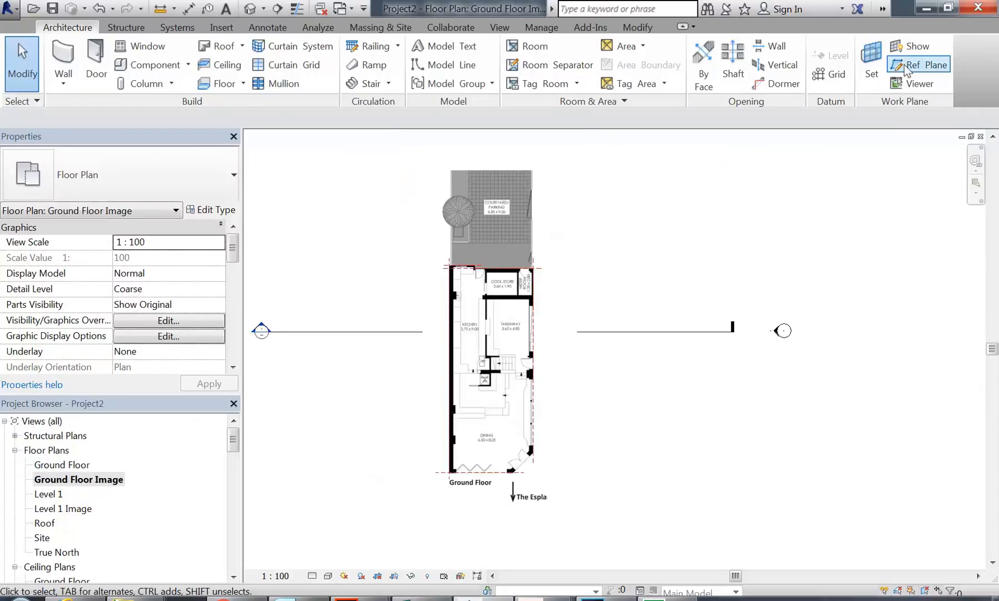
{"action": "left_click", "coordinate": [918, 65]}
{"action": "scroll", "coordinate": [440, 520], "scroll_direction": "up", "scroll_amount": 4}
{"action": "scroll", "coordinate": [567, 315], "scroll_direction": "up", "scroll_amount": 5}
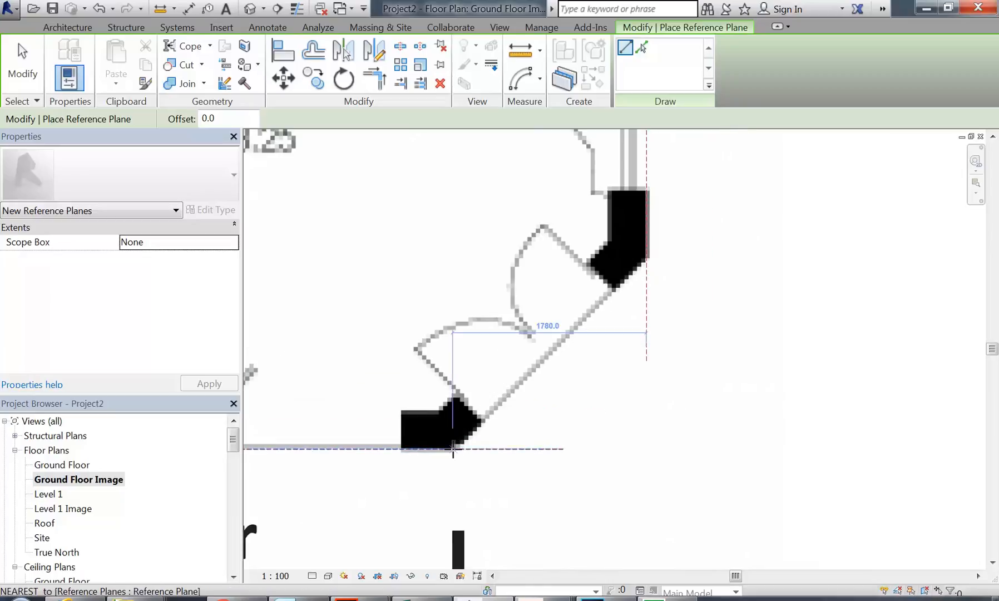
{"action": "left_click", "coordinate": [453, 449]}
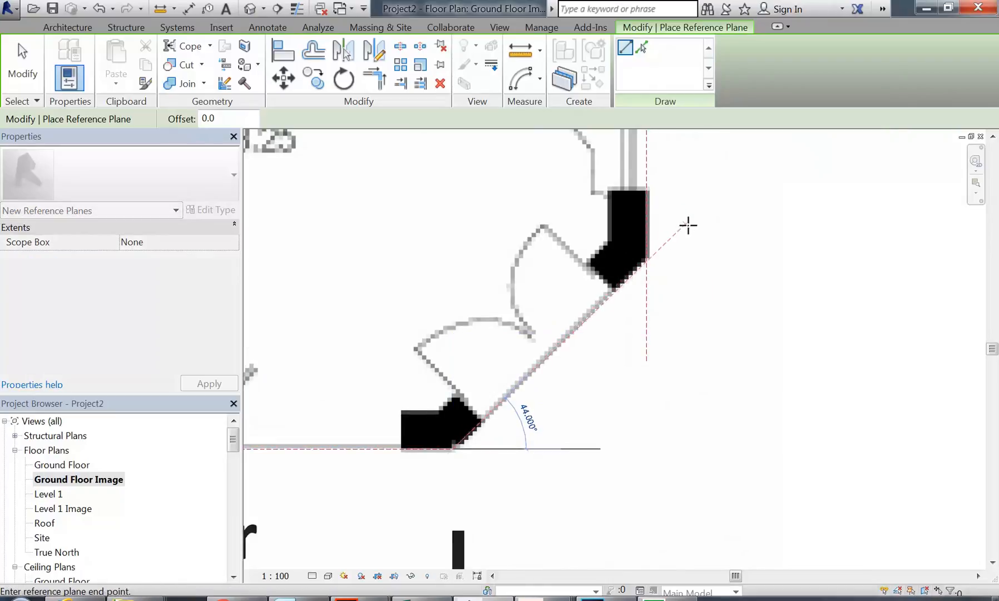
{"action": "left_click", "coordinate": [683, 221]}
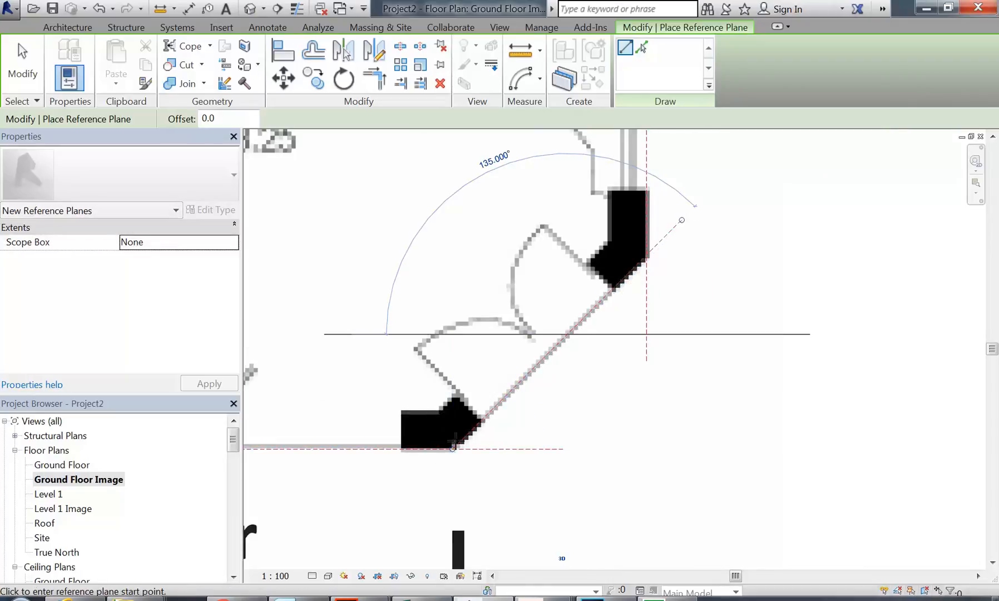
Step: Extend the diagonal reference plane's lower end past the front wall's reference plane and check it in the Roof floor plan
{"action": "scroll", "coordinate": [408, 502], "scroll_direction": "down", "scroll_amount": 3}
{"action": "middle_click_drag", "start_coordinate": [455, 448], "coordinate": [502, 369]}
{"action": "right_click", "coordinate": [603, 263]}
{"action": "left_click", "coordinate": [656, 269]}
{"action": "right_click", "coordinate": [671, 273]}
{"action": "left_click", "coordinate": [699, 282]}
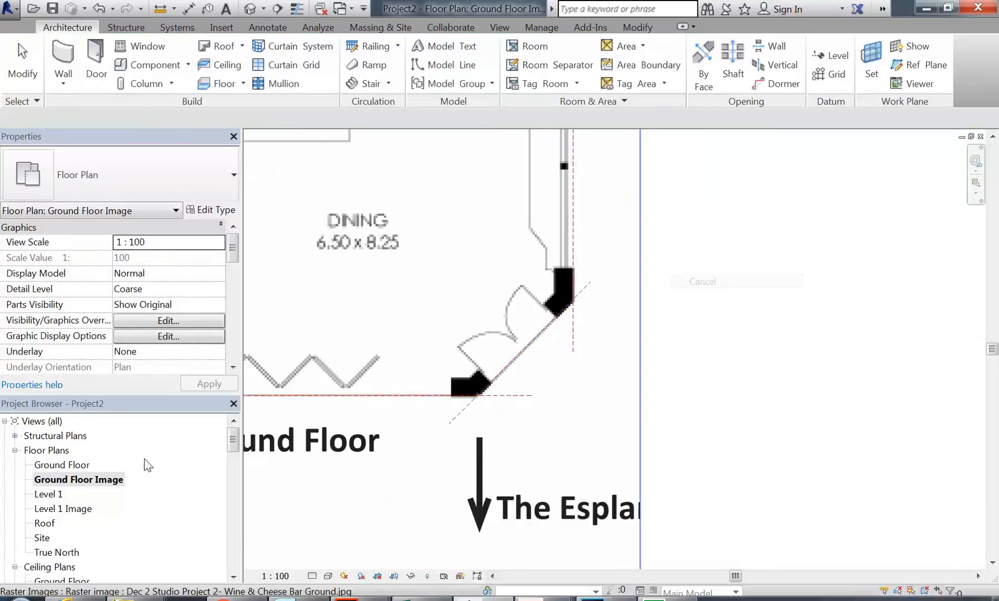
{"action": "double_click", "coordinate": [46, 524]}
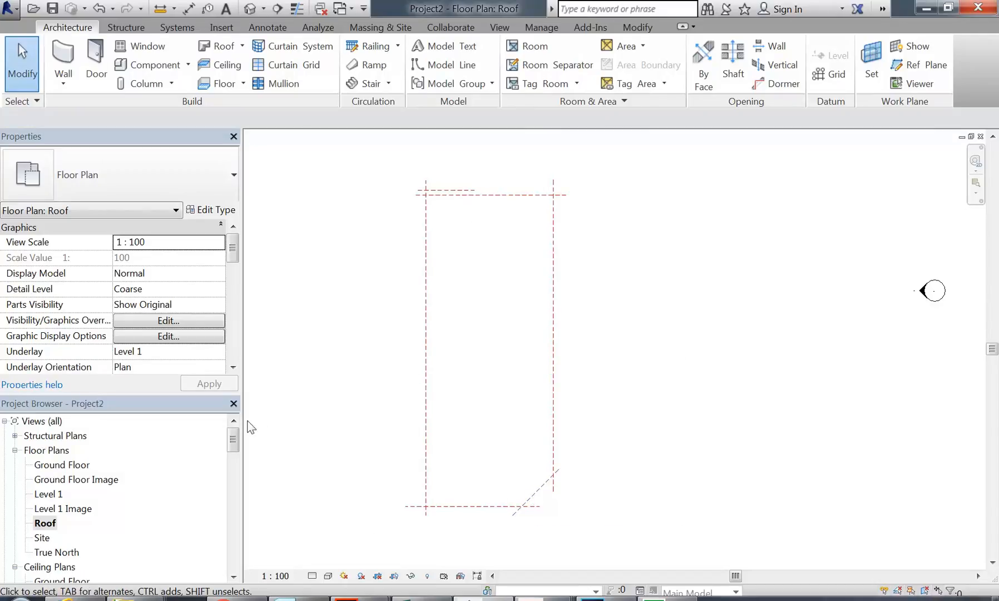
Step: Open the South elevation and check the levels against the exterior wall reference planes
{"action": "scroll", "coordinate": [231, 456], "scroll_direction": "down", "scroll_amount": 3}
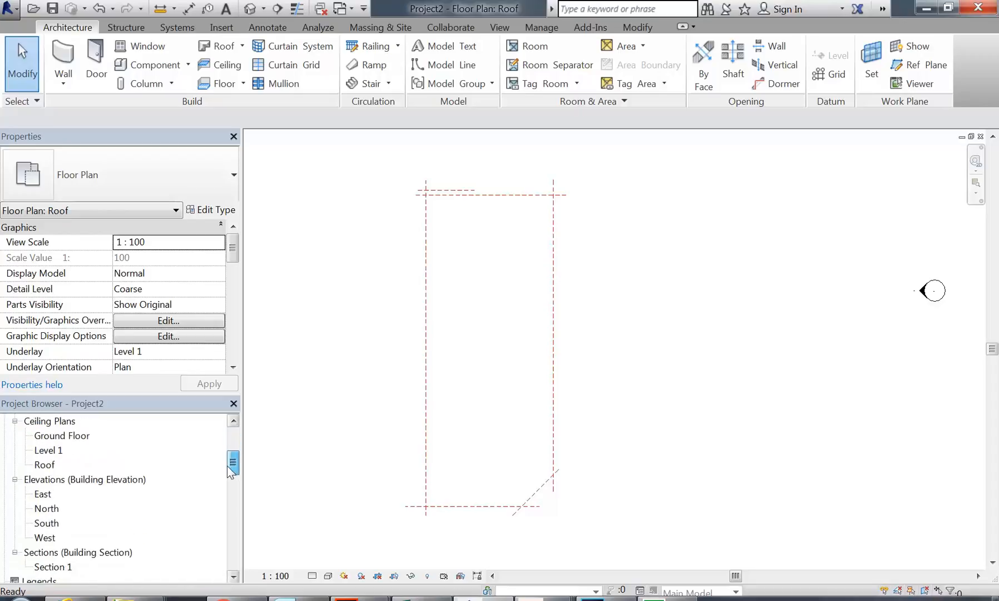
{"action": "double_click", "coordinate": [46, 465]}
{"action": "mouse_move", "coordinate": [472, 305]}
{"action": "middle_mouse_down"}
{"action": "mouse_move", "coordinate": [455, 310]}
{"action": "mouse_move", "coordinate": [479, 311]}
{"action": "middle_mouse_up"}
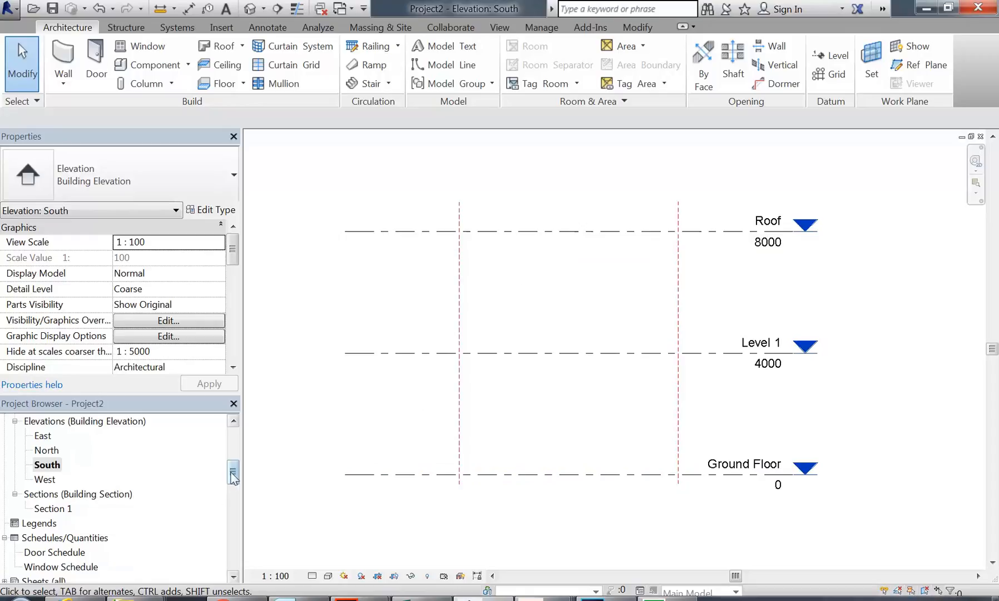
Step: Open the Ground Floor Image floor plan and bring the whole building outline into view
{"action": "scroll", "coordinate": [224, 481], "scroll_direction": "up", "scroll_amount": 5}
{"action": "double_click", "coordinate": [56, 450]}
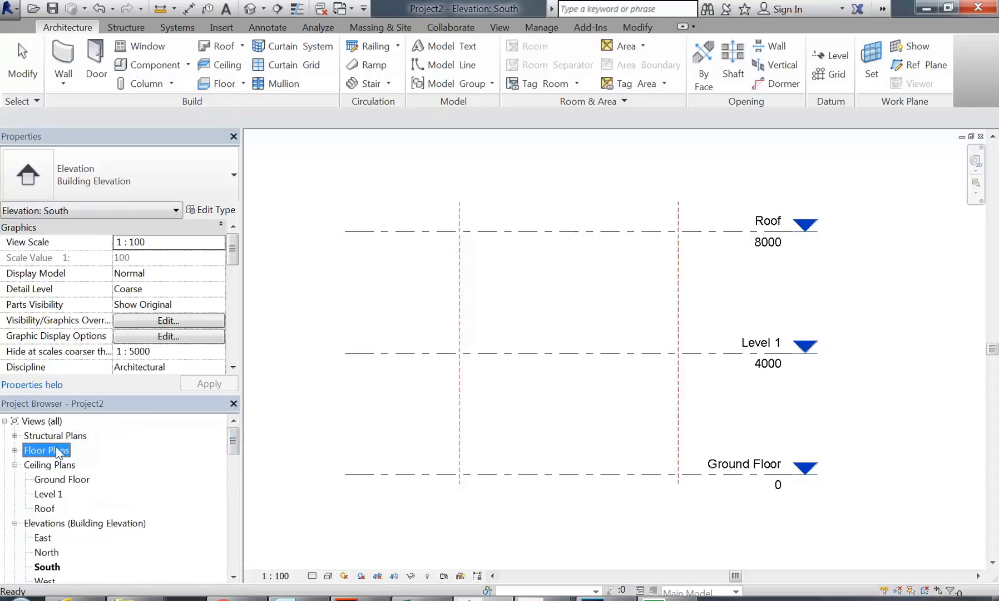
{"action": "double_click", "coordinate": [78, 479]}
{"action": "scroll", "coordinate": [421, 360], "scroll_direction": "down", "scroll_amount": 2}
{"action": "middle_click_drag", "start_coordinate": [396, 371], "coordinate": [483, 477]}
{"action": "middle_click_drag", "start_coordinate": [485, 416], "coordinate": [470, 448]}
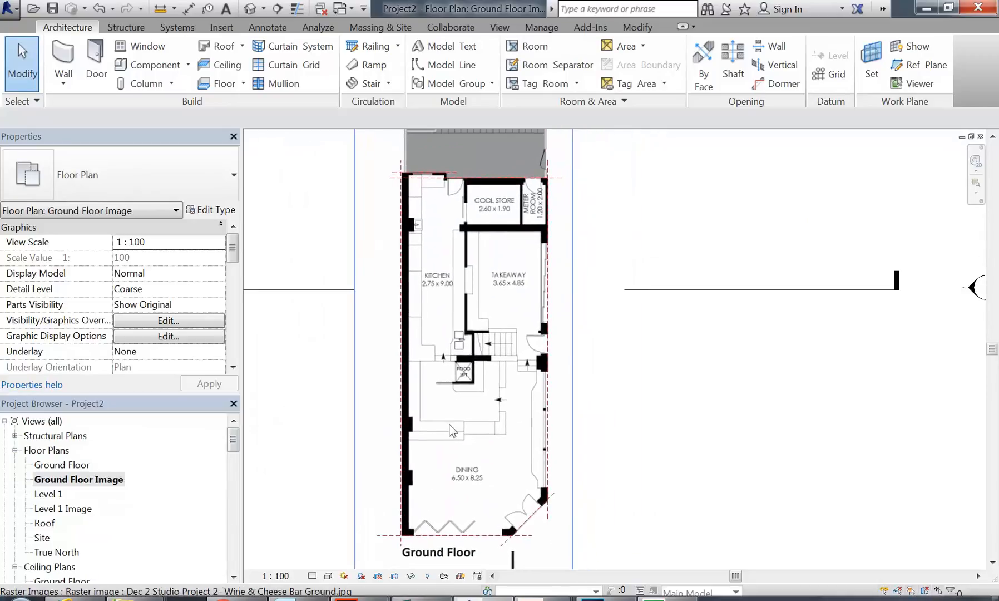
Step: Start a wall with the Generic 300mm Wall type and duplicate that type as "Existing 350mm Wall"
{"action": "left_click", "coordinate": [63, 55]}
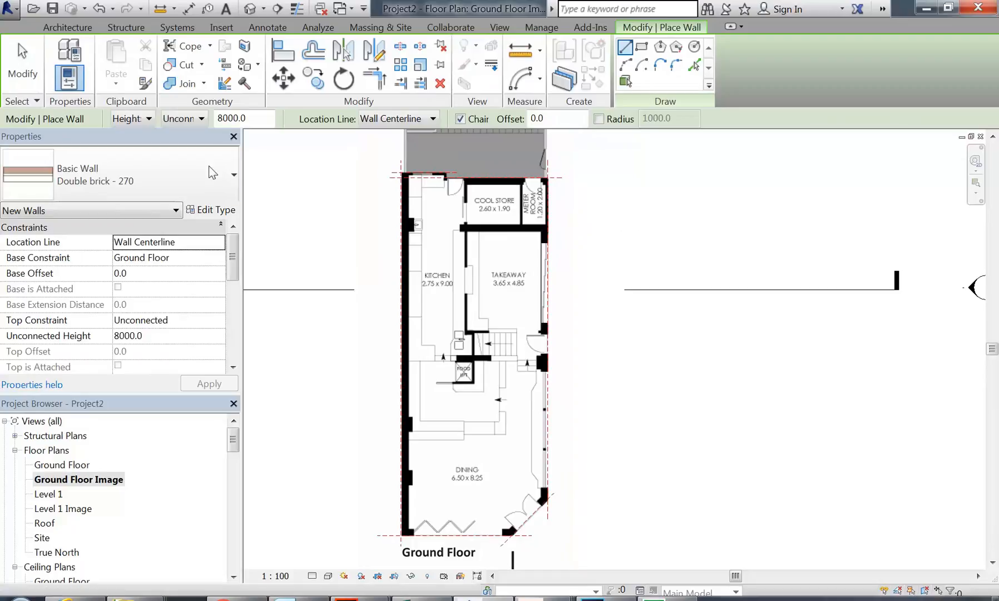
{"action": "left_click", "coordinate": [169, 179]}
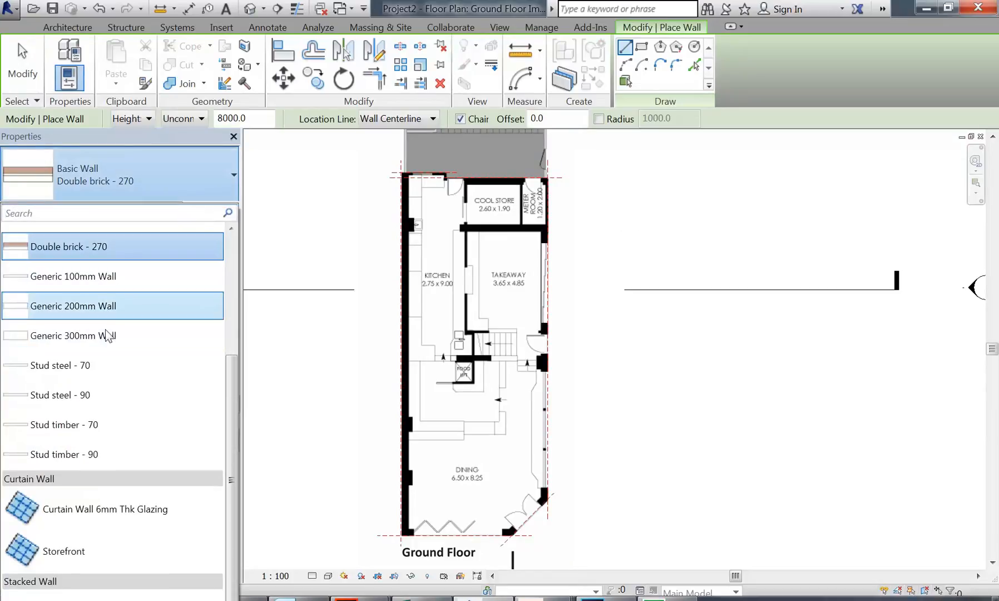
{"action": "left_click", "coordinate": [67, 337]}
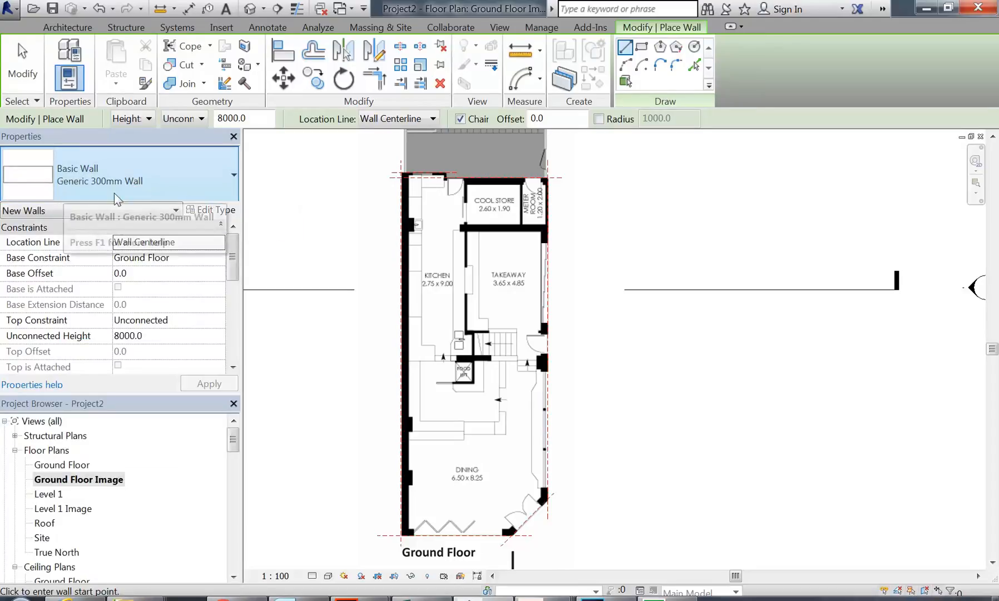
{"action": "left_click", "coordinate": [210, 210]}
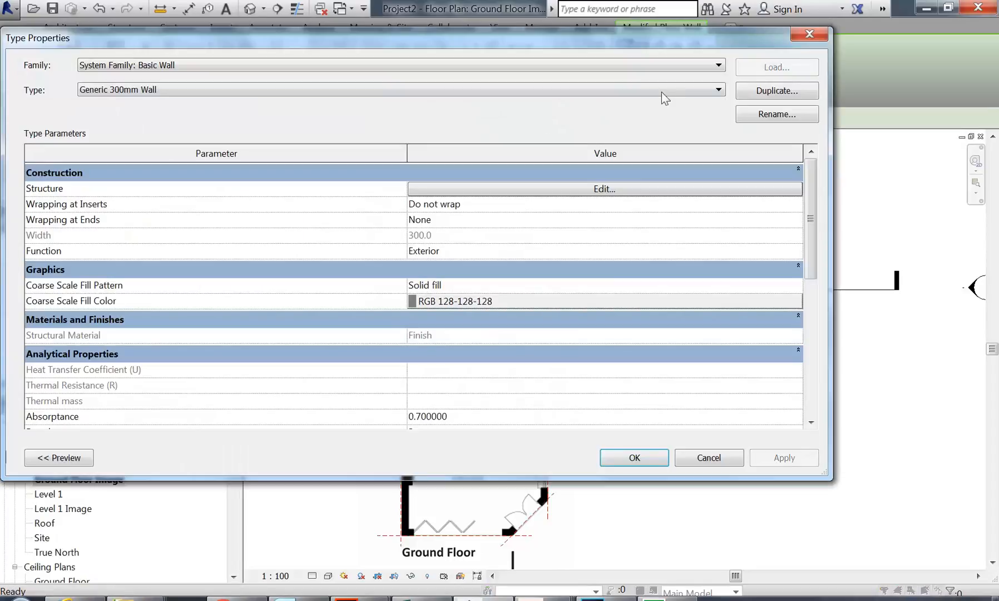
{"action": "left_click", "coordinate": [788, 95]}
{"action": "type", "text": "Exisr"}
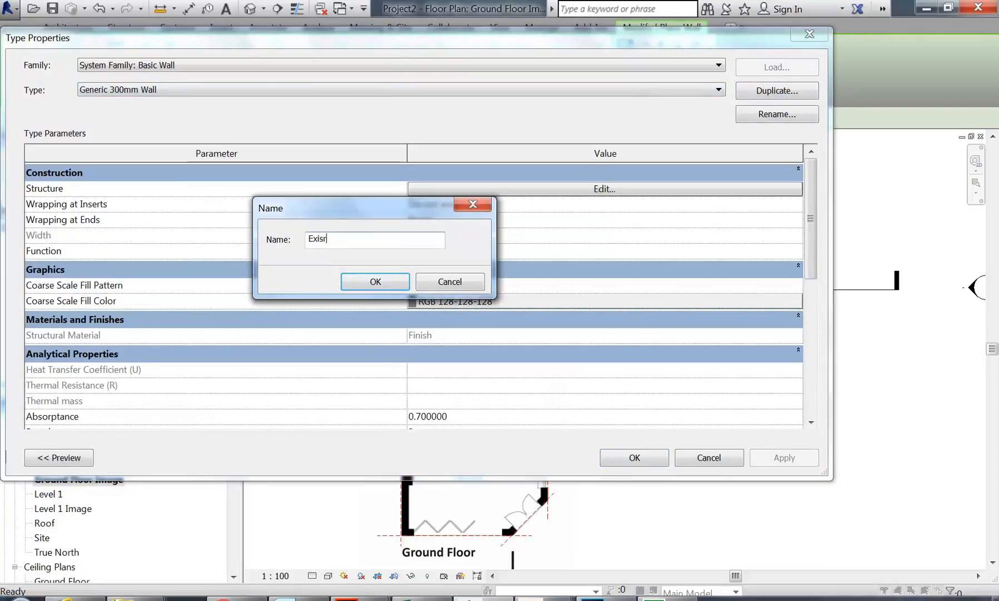
{"action": "key", "text": "BackSpace"}
{"action": "type", "text": "ting 350mm Wall"}
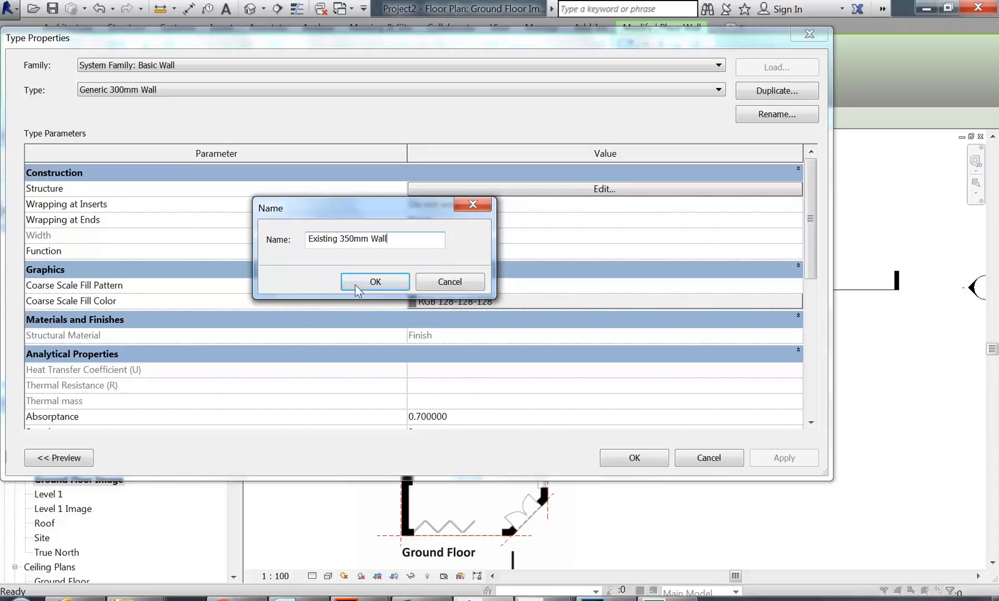
{"action": "left_click", "coordinate": [382, 282]}
Step: Set the structure layer thickness of the Existing 350mm Wall type to 350 and accept the type properties
{"action": "left_click", "coordinate": [593, 190]}
{"action": "left_click", "coordinate": [468, 189]}
{"action": "type", "text": "50"}
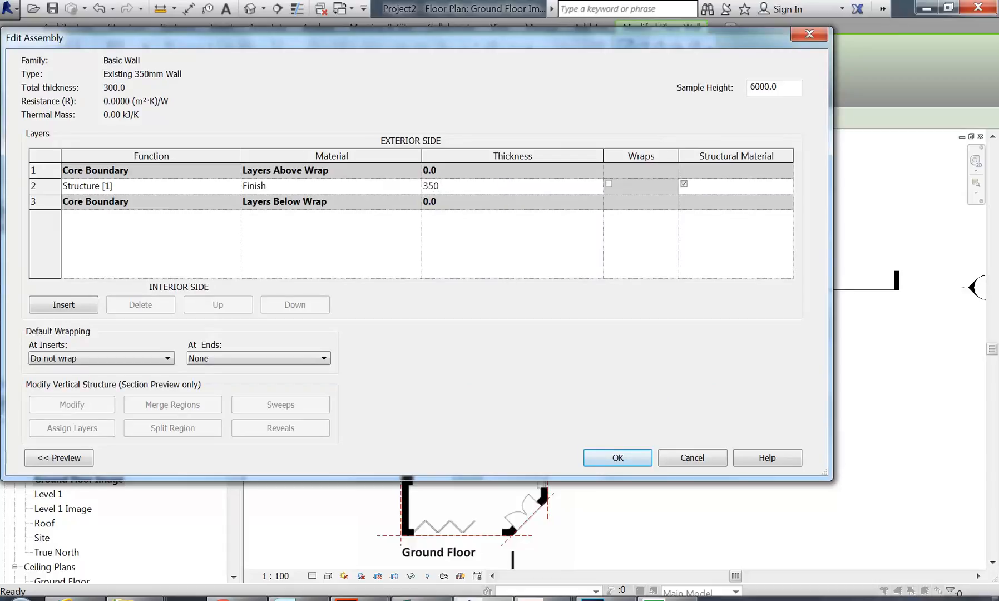
{"action": "left_click", "coordinate": [613, 457]}
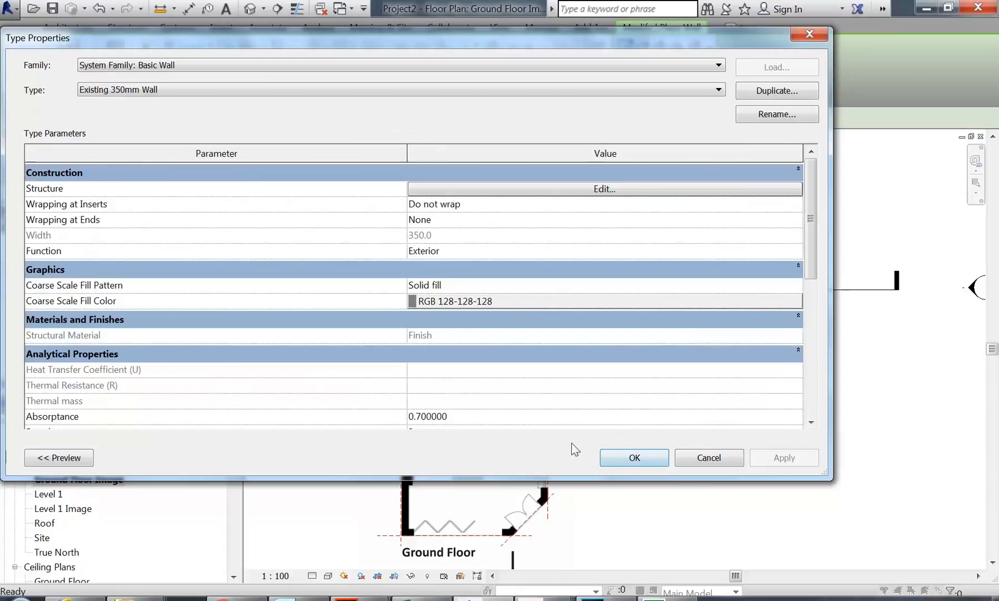
{"action": "left_click", "coordinate": [614, 459]}
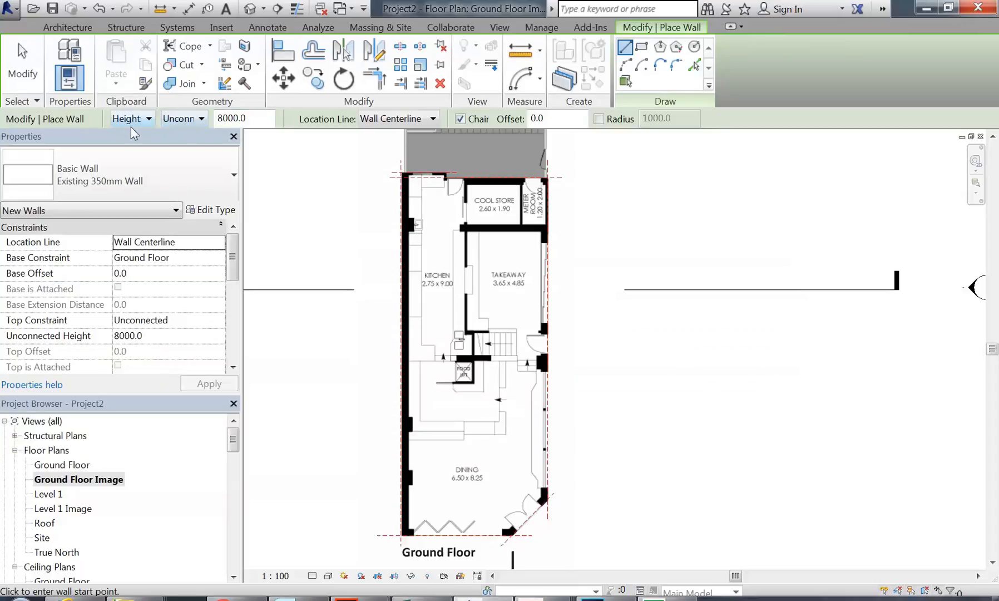
Step: Set the new wall's height up to the Roof level and its location line to Finish Face: Exterior
{"action": "left_click", "coordinate": [175, 119]}
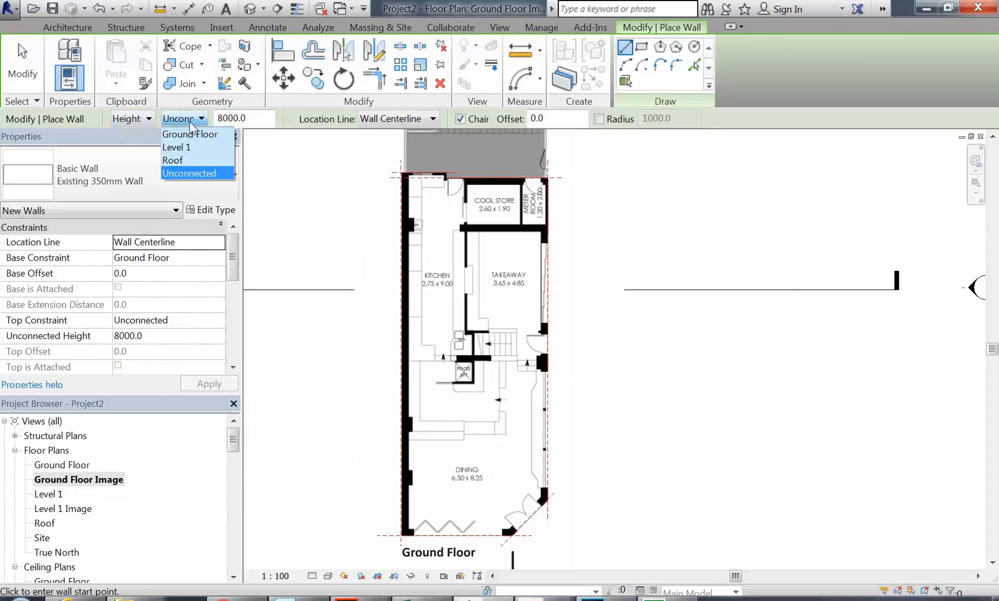
{"action": "left_click", "coordinate": [182, 161]}
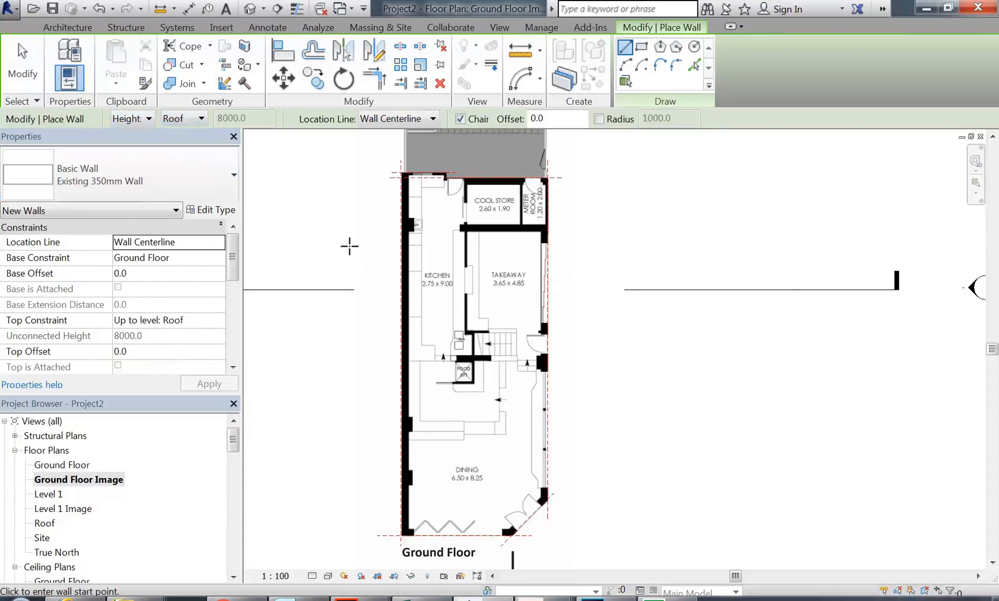
{"action": "left_click", "coordinate": [419, 119]}
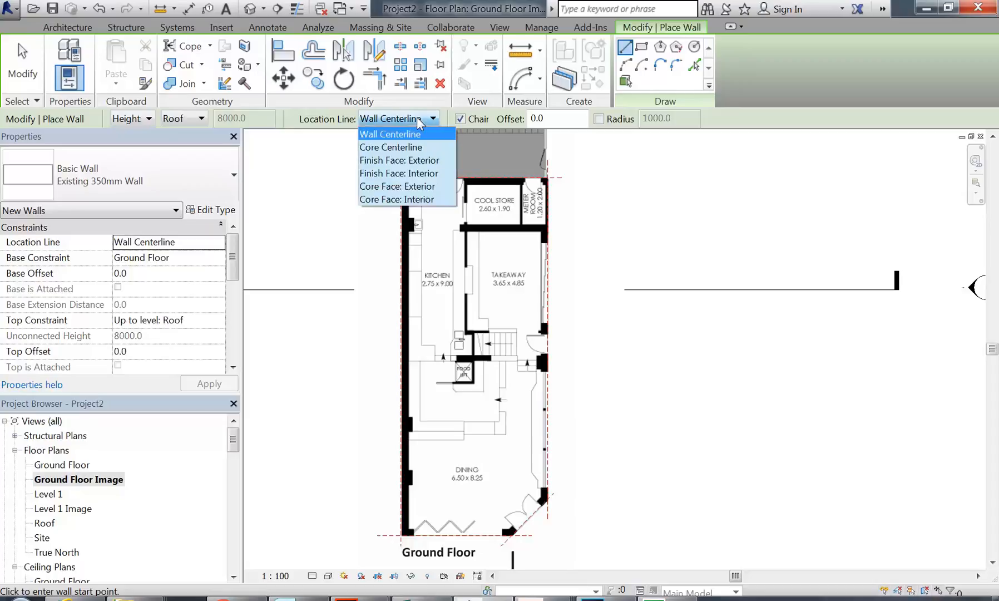
{"action": "left_click", "coordinate": [405, 161]}
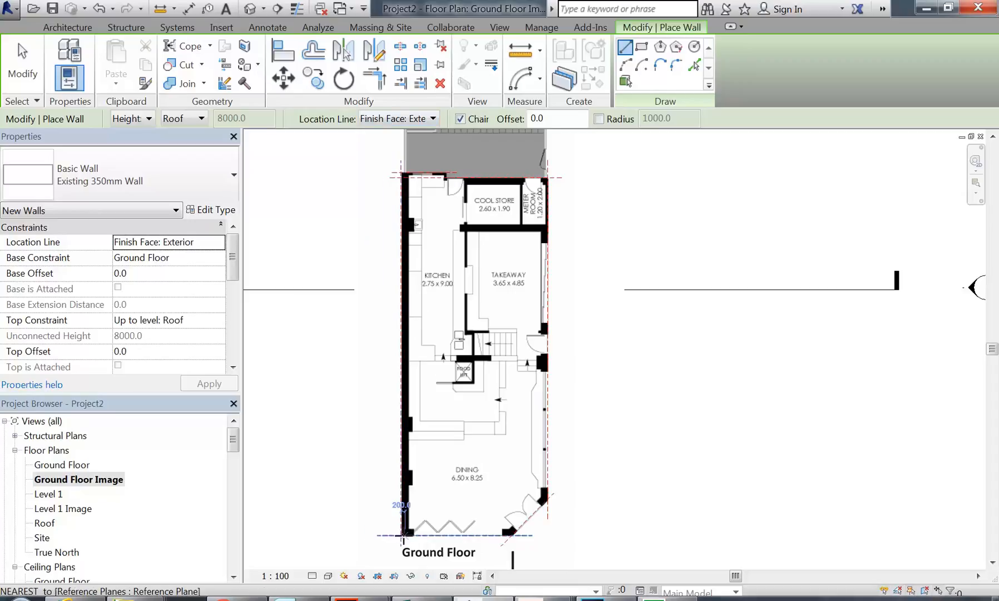
Step: Draw the right exterior wall from the rear right reference plane intersection down to the diagonal entrance reference plane
{"action": "scroll", "coordinate": [400, 536], "scroll_direction": "down", "scroll_amount": 1}
{"action": "scroll", "coordinate": [391, 457], "scroll_direction": "up", "scroll_amount": 3}
{"action": "scroll", "coordinate": [705, 320], "scroll_direction": "down", "scroll_amount": 3}
{"action": "middle_click_drag", "start_coordinate": [703, 321], "coordinate": [617, 530]}
{"action": "scroll", "coordinate": [658, 395], "scroll_direction": "down", "scroll_amount": 1}
{"action": "middle_click_drag", "start_coordinate": [657, 395], "coordinate": [603, 467]}
{"action": "scroll", "coordinate": [604, 158], "scroll_direction": "up", "scroll_amount": 3}
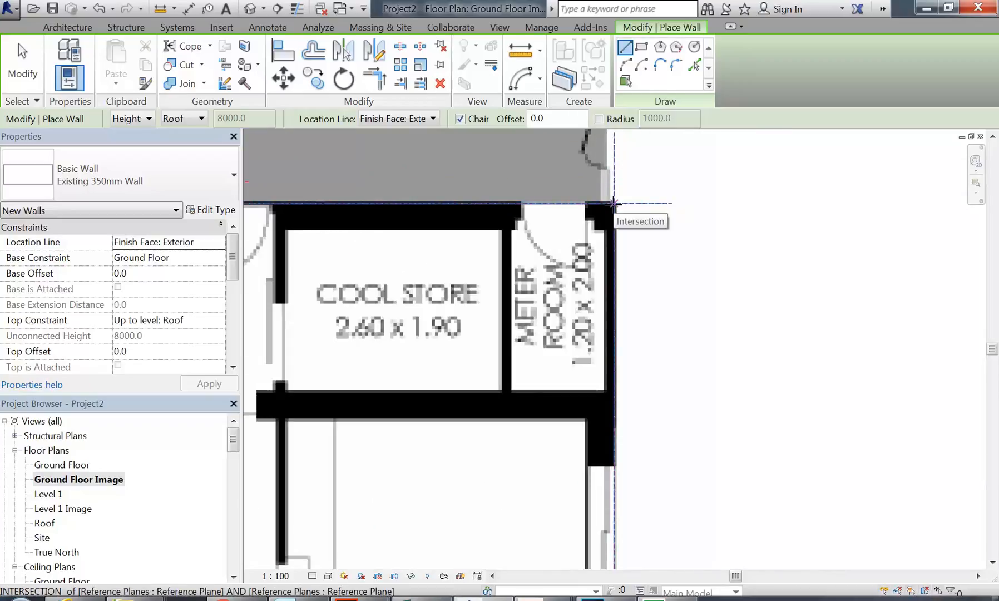
{"action": "left_click", "coordinate": [613, 203]}
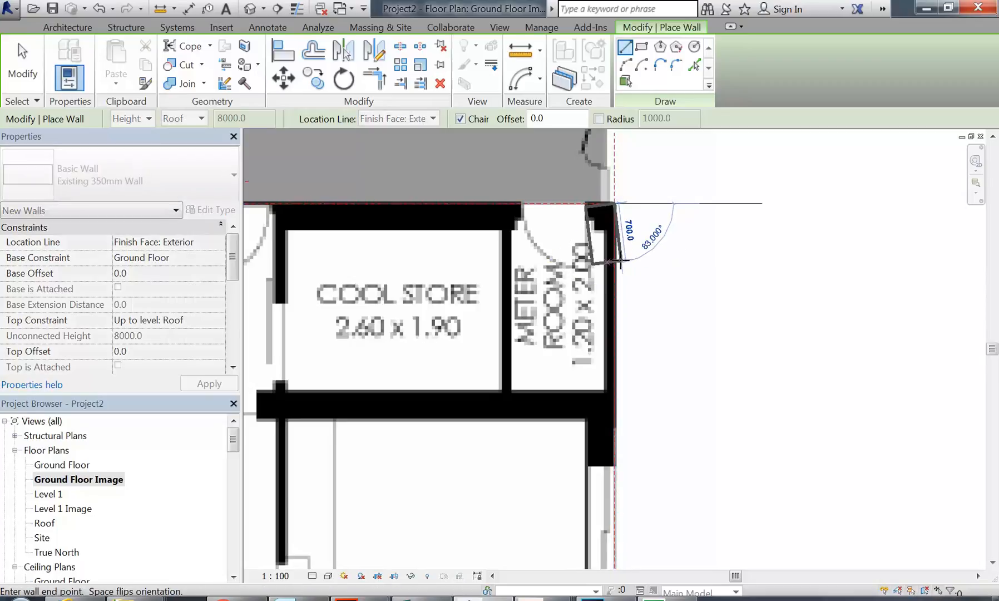
{"action": "scroll", "coordinate": [581, 301], "scroll_direction": "down", "scroll_amount": 3}
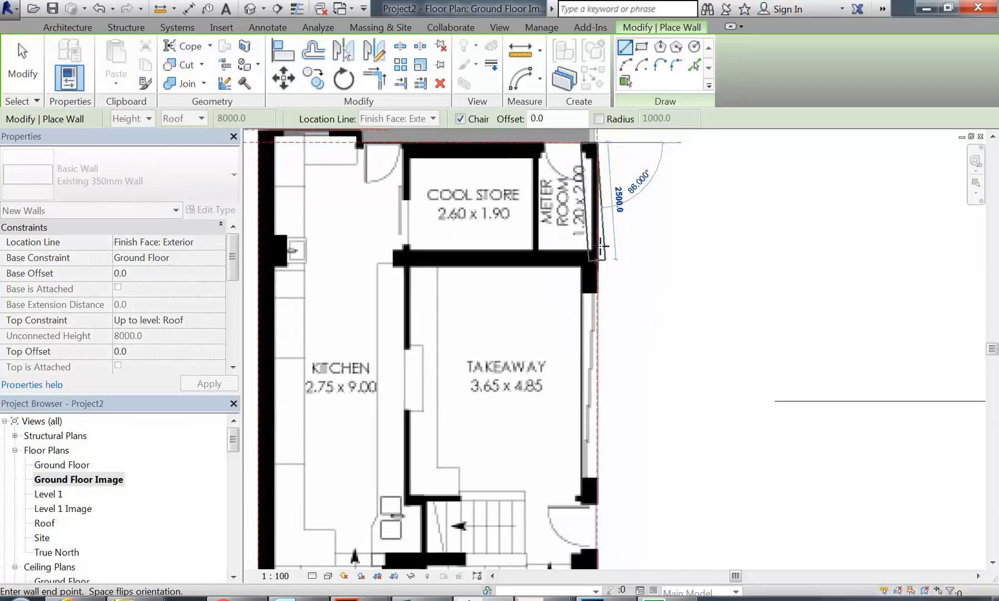
{"action": "scroll", "coordinate": [579, 445], "scroll_direction": "down", "scroll_amount": 2}
{"action": "middle_click_drag", "start_coordinate": [593, 524], "coordinate": [600, 369]}
{"action": "middle_click_drag", "start_coordinate": [606, 454], "coordinate": [616, 294]}
{"action": "scroll", "coordinate": [583, 392], "scroll_direction": "up", "scroll_amount": 3}
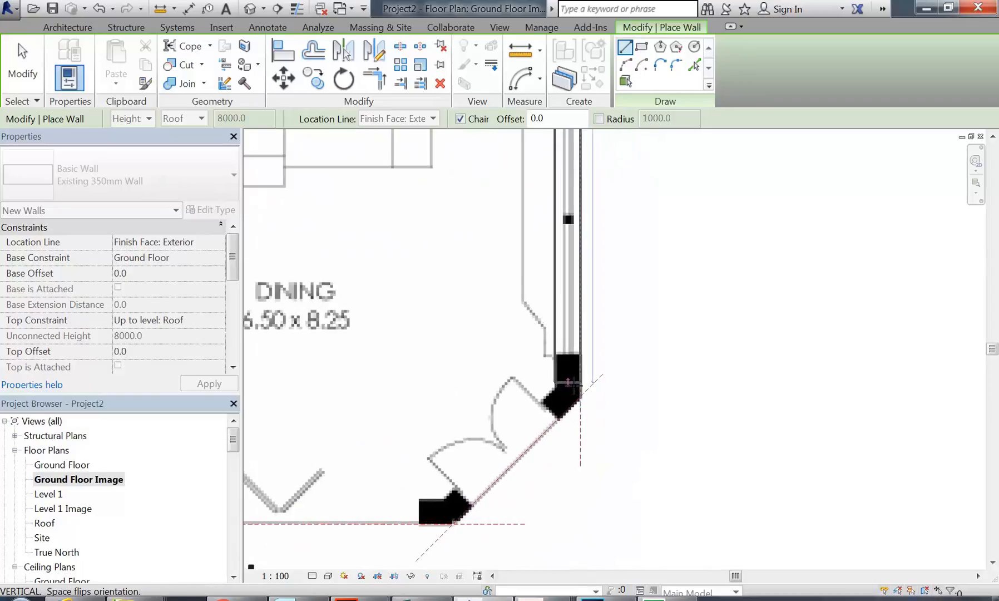
{"action": "left_click", "coordinate": [579, 391]}
Step: Continue the wall chain along the diagonal entrance reference plane and across the front to the front left corner
{"action": "scroll", "coordinate": [482, 493], "scroll_direction": "up", "scroll_amount": 2}
{"action": "scroll", "coordinate": [557, 395], "scroll_direction": "up", "scroll_amount": 1}
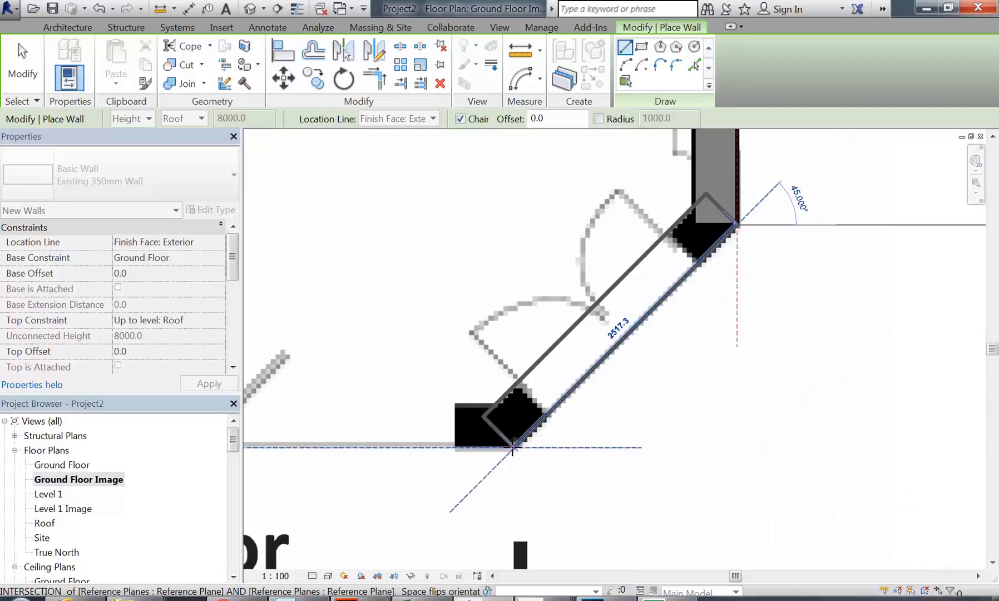
{"action": "left_click", "coordinate": [514, 447]}
{"action": "scroll", "coordinate": [723, 434], "scroll_direction": "down", "scroll_amount": 2}
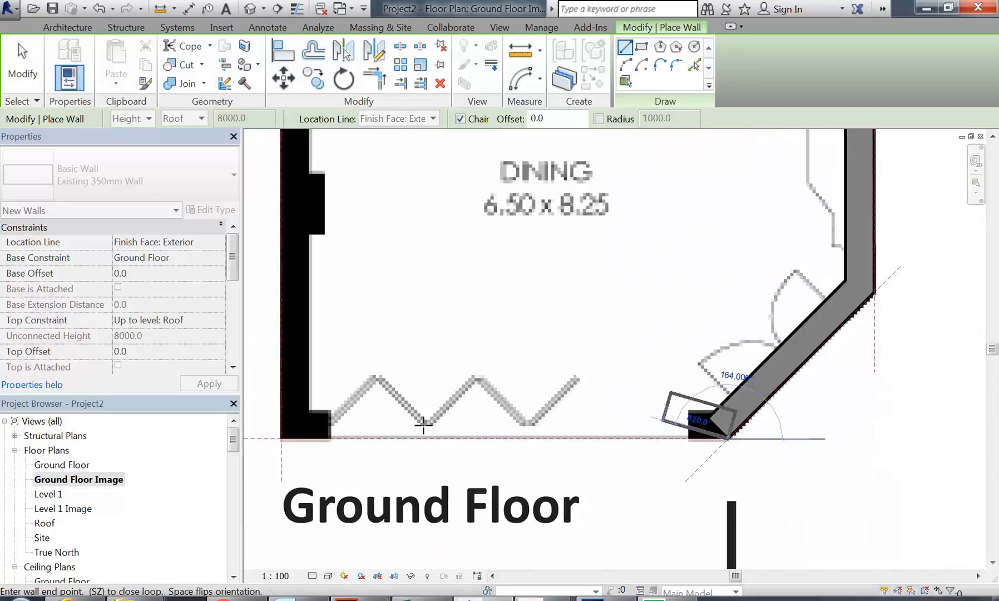
{"action": "left_click", "coordinate": [282, 439]}
Step: Draw the left exterior wall up to the outermost rear reference plane and end the wall command
{"action": "scroll", "coordinate": [316, 293], "scroll_direction": "down", "scroll_amount": 3}
{"action": "middle_click_drag", "start_coordinate": [315, 294], "coordinate": [359, 469]}
{"action": "scroll", "coordinate": [375, 254], "scroll_direction": "down", "scroll_amount": 2}
{"action": "middle_click_drag", "start_coordinate": [378, 262], "coordinate": [392, 495]}
{"action": "middle_click_drag", "start_coordinate": [374, 339], "coordinate": [382, 567]}
{"action": "scroll", "coordinate": [366, 315], "scroll_direction": "up", "scroll_amount": 4}
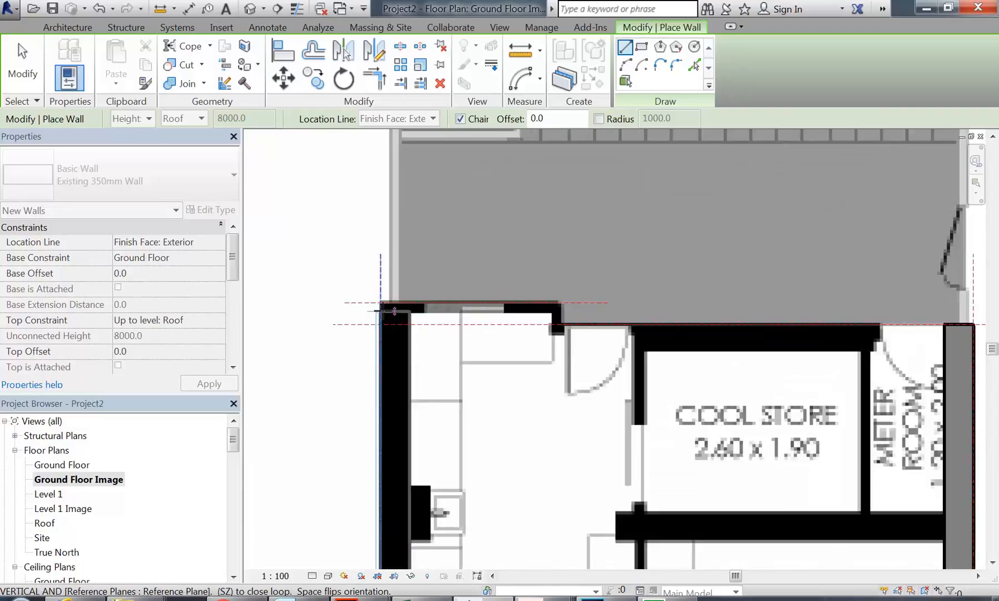
{"action": "scroll", "coordinate": [381, 310], "scroll_direction": "up", "scroll_amount": 2}
{"action": "left_click", "coordinate": [378, 299]}
{"action": "middle_click_drag", "start_coordinate": [508, 292], "coordinate": [370, 273]}
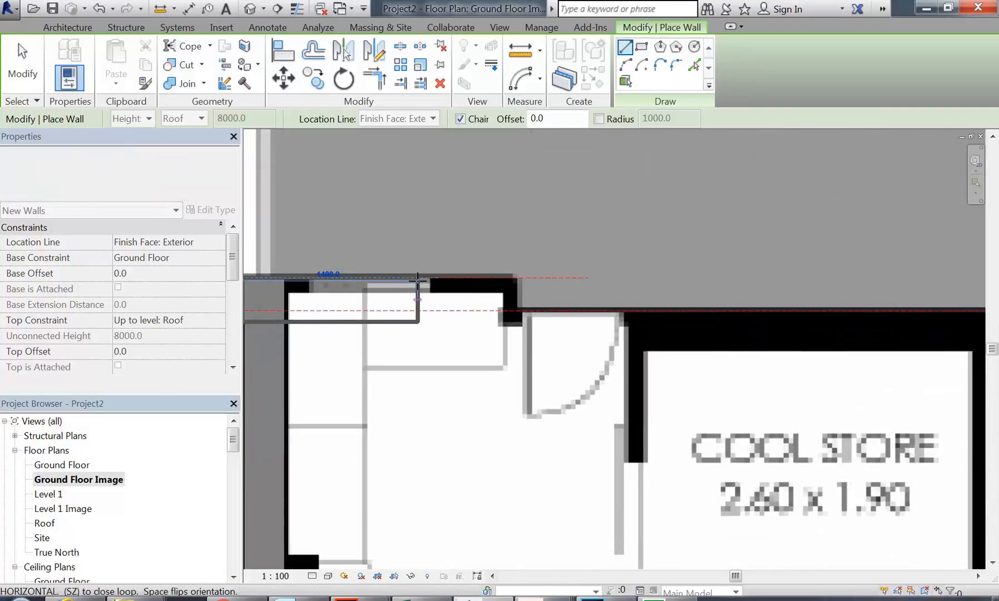
{"action": "right_click", "coordinate": [368, 208]}
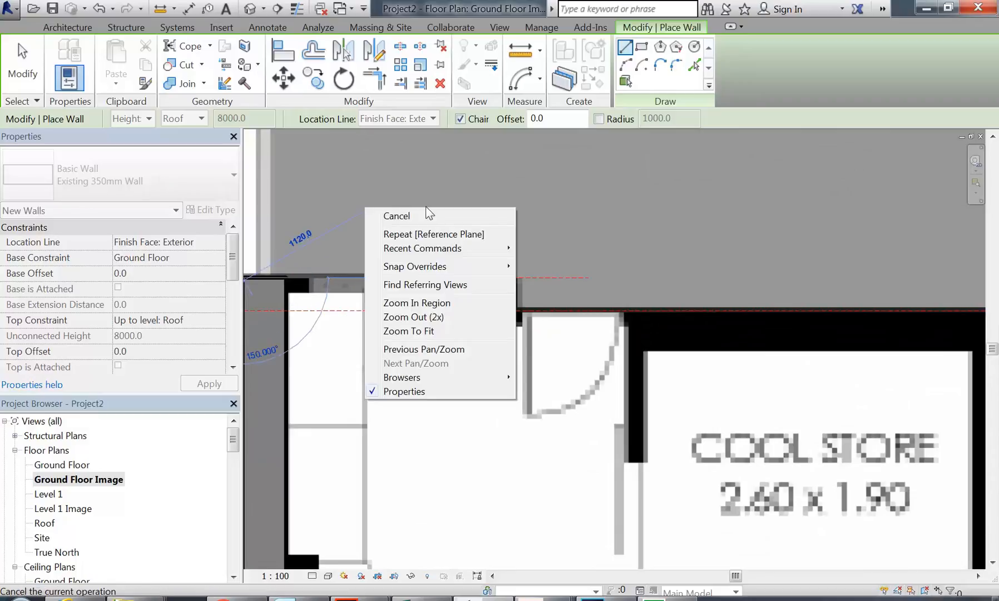
{"action": "left_click", "coordinate": [429, 214]}
{"action": "right_click", "coordinate": [430, 210]}
{"action": "left_click", "coordinate": [459, 219]}
Step: Draw a vertical reference plane along the outer face of the rear wall's step beside the kitchen door
{"action": "scroll", "coordinate": [520, 248], "scroll_direction": "down", "scroll_amount": 1}
{"action": "middle_click_drag", "start_coordinate": [521, 249], "coordinate": [607, 243]}
{"action": "scroll", "coordinate": [500, 254], "scroll_direction": "up", "scroll_amount": 1}
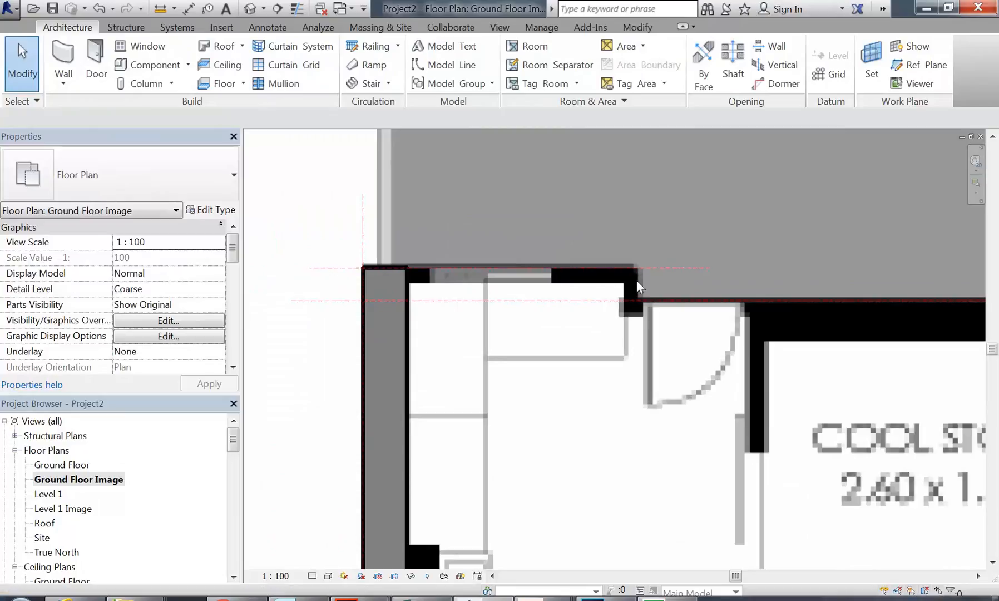
{"action": "left_click", "coordinate": [918, 64]}
{"action": "left_click", "coordinate": [638, 215]}
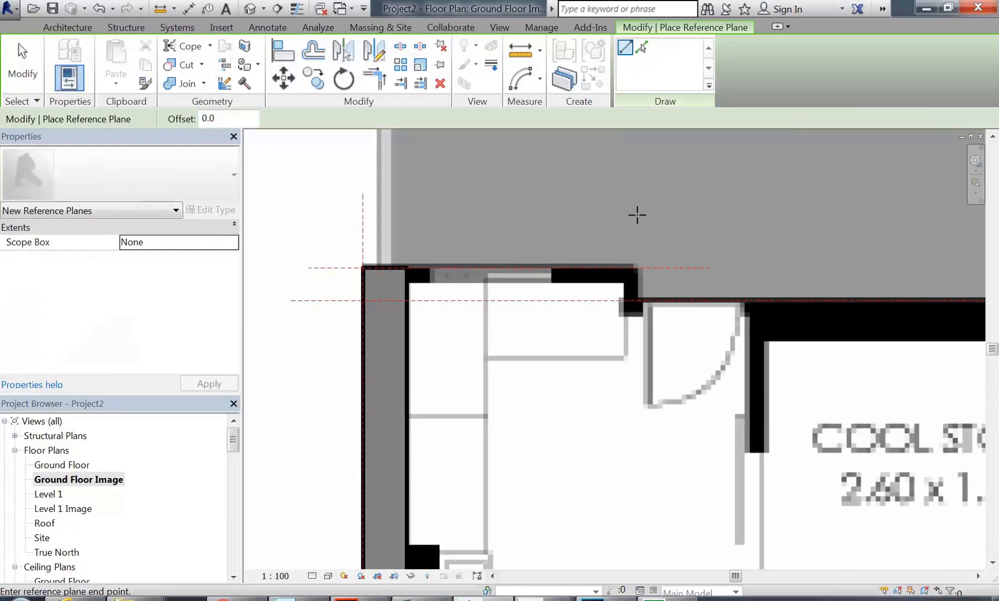
{"action": "left_click", "coordinate": [637, 366]}
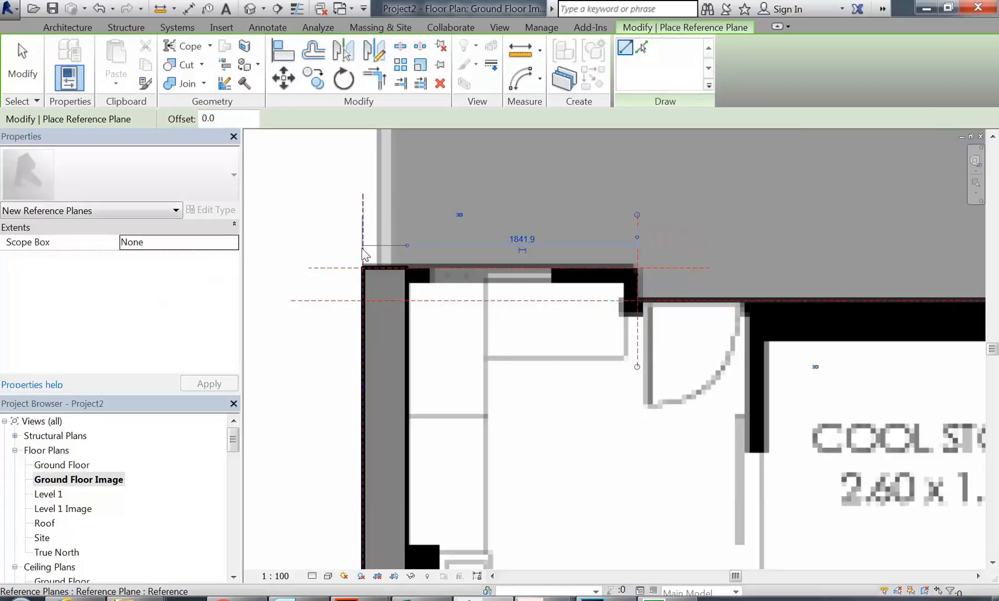
Step: Measure the new reference plane from the left exterior wall's reference plane and set that distance to 2200
{"action": "scroll", "coordinate": [428, 278], "scroll_direction": "up", "scroll_amount": 2}
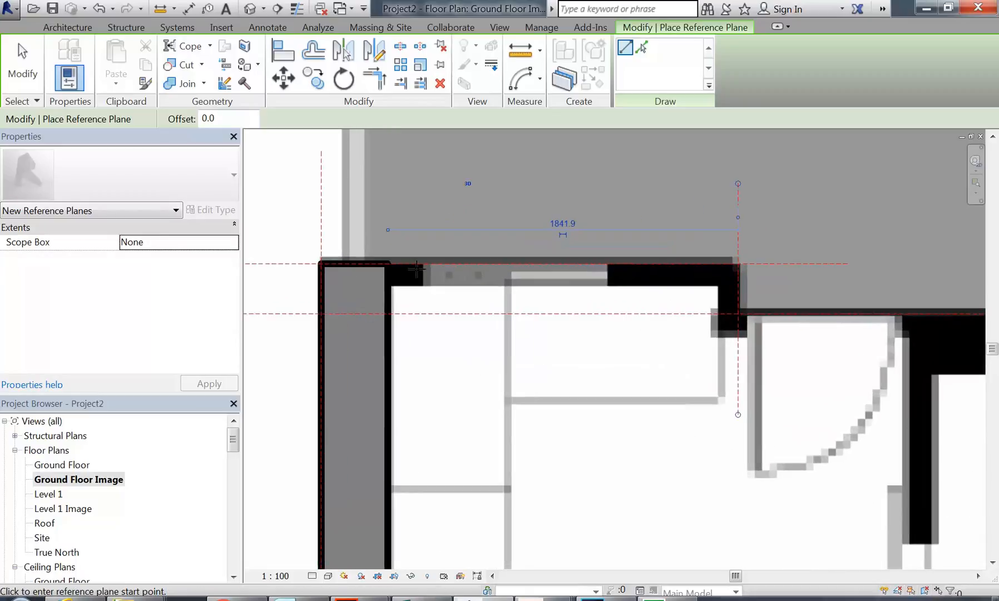
{"action": "middle_click_drag", "start_coordinate": [460, 275], "coordinate": [422, 293]}
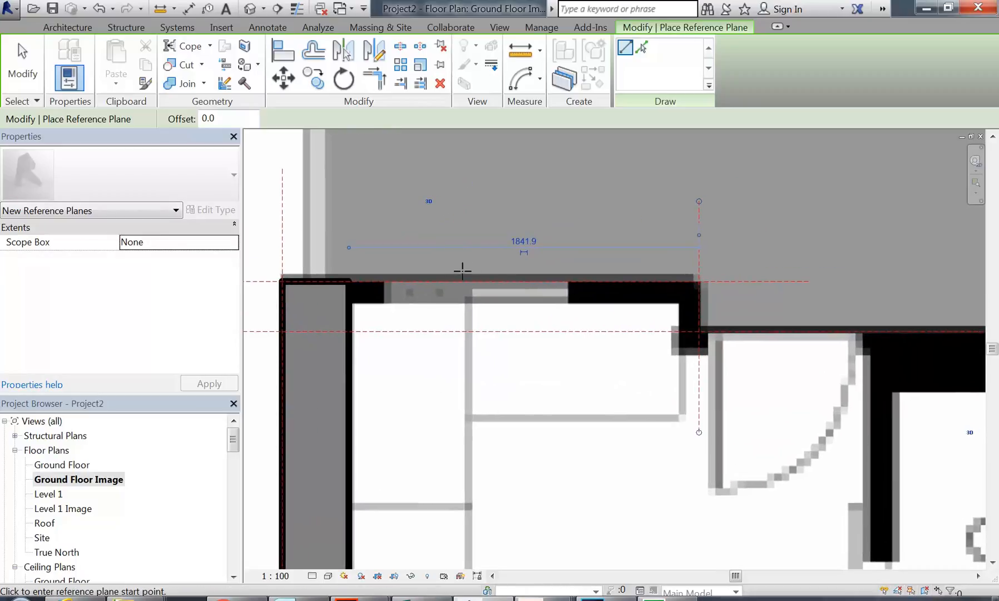
{"action": "middle_click_drag", "start_coordinate": [464, 253], "coordinate": [500, 247]}
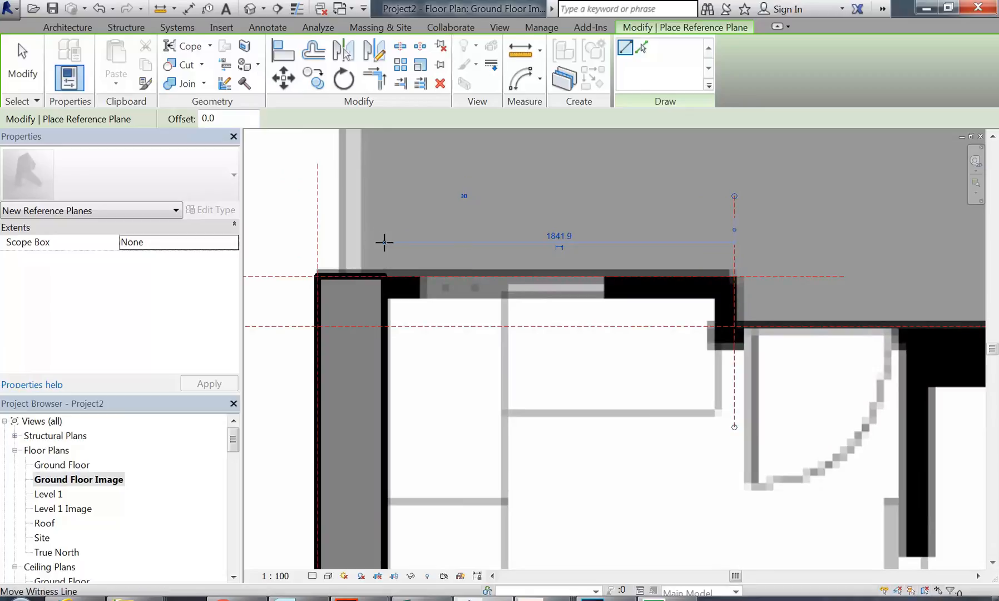
{"action": "left_click_drag", "start_coordinate": [384, 242], "coordinate": [316, 239]}
{"action": "left_click", "coordinate": [526, 235]}
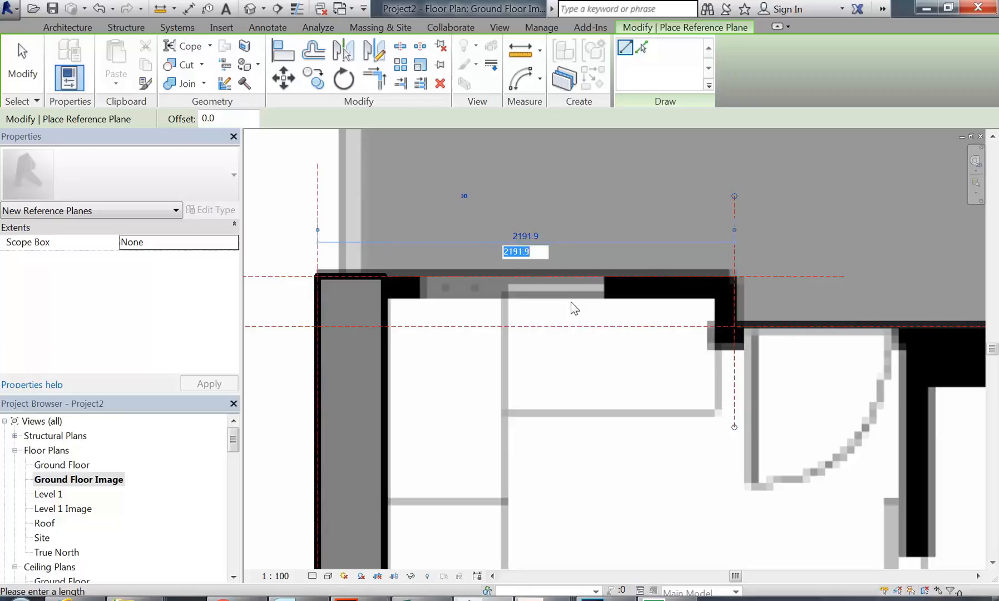
{"action": "type", "text": "2200"}
{"action": "key", "text": "Return"}
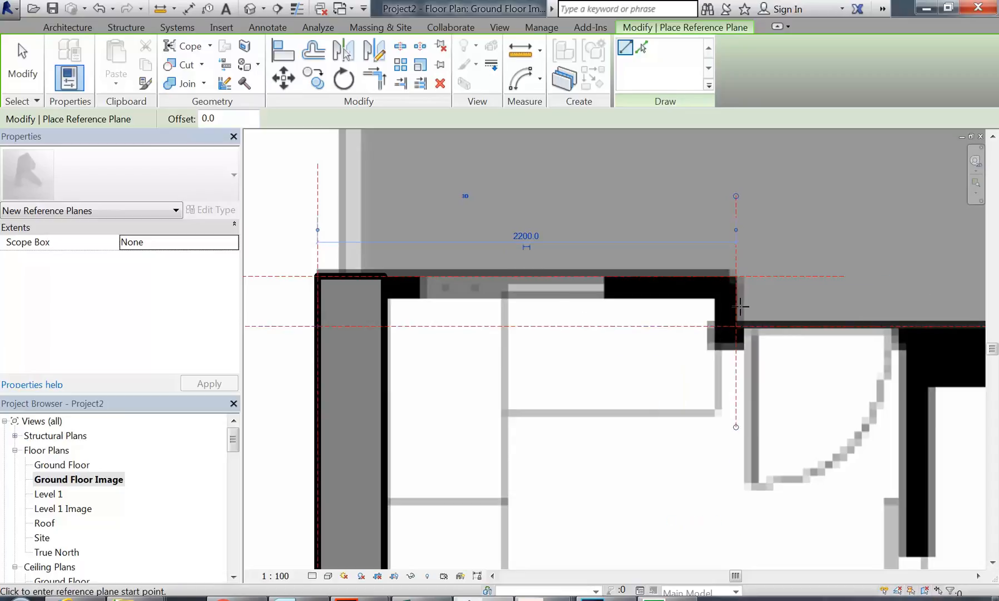
{"action": "scroll", "coordinate": [684, 332], "scroll_direction": "down", "scroll_amount": 2}
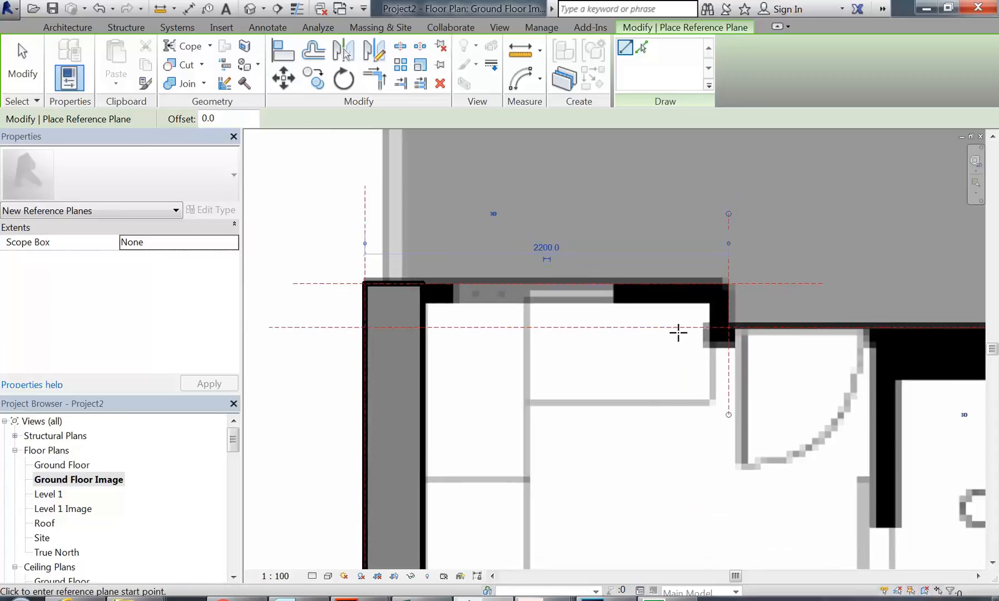
Step: End the reference plane command and measure the thickness of the rear kitchen wall on the floor image
{"action": "middle_click_drag", "start_coordinate": [678, 333], "coordinate": [568, 321]}
{"action": "key", "text": "Escape"}
{"action": "key", "text": "Escape"}
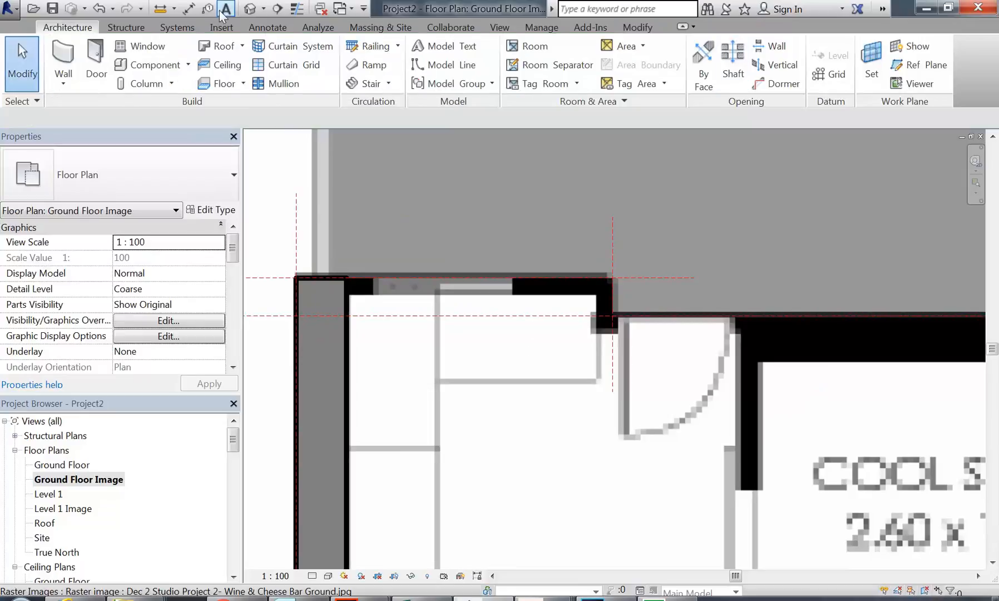
{"action": "scroll", "coordinate": [583, 288], "scroll_direction": "up", "scroll_amount": 2}
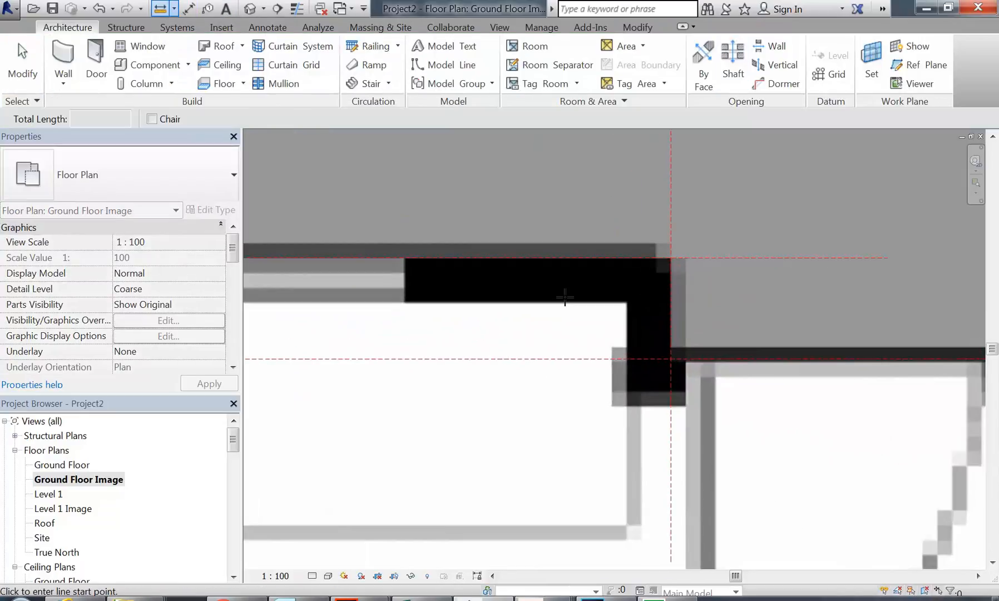
{"action": "left_click", "coordinate": [564, 302]}
{"action": "left_click", "coordinate": [564, 257]}
{"action": "scroll", "coordinate": [553, 335], "scroll_direction": "down", "scroll_amount": 4}
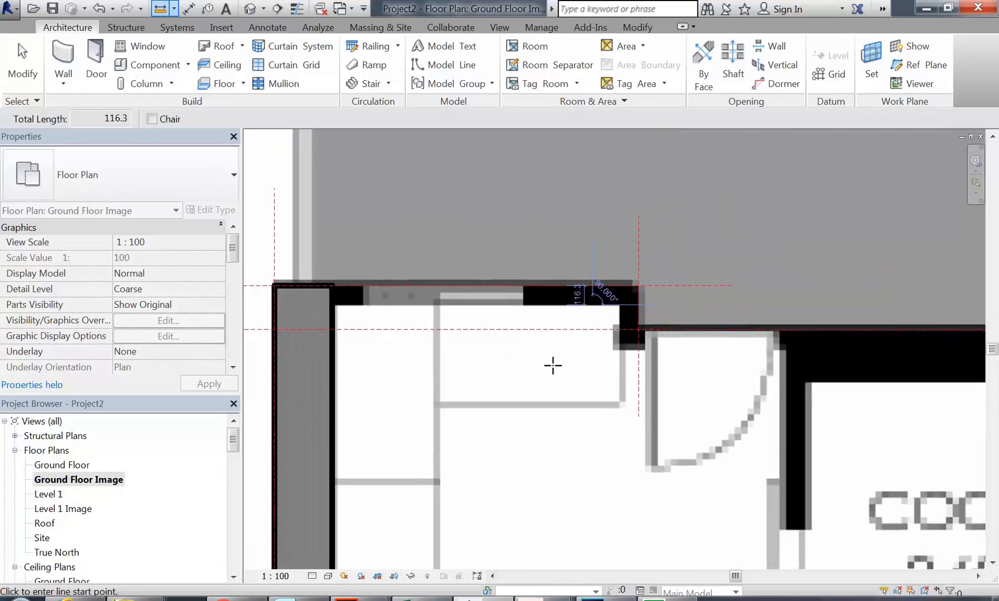
{"action": "right_click", "coordinate": [459, 210]}
{"action": "right_click", "coordinate": [484, 212]}
{"action": "left_click", "coordinate": [501, 218]}
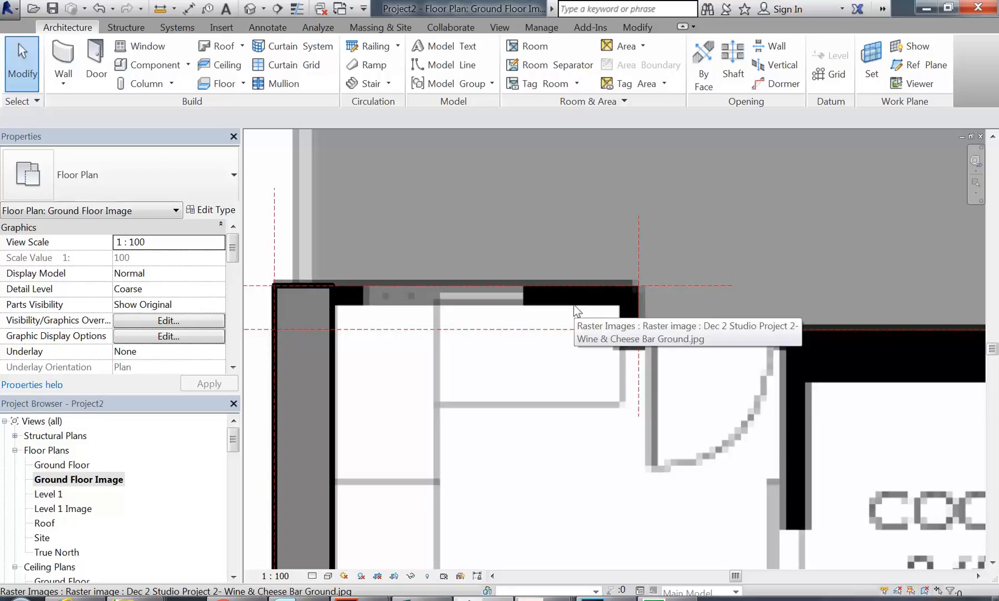
Step: Start a new wall and duplicate the Existing 350mm Wall type as Existing 120mm Wall
{"action": "left_click", "coordinate": [55, 44]}
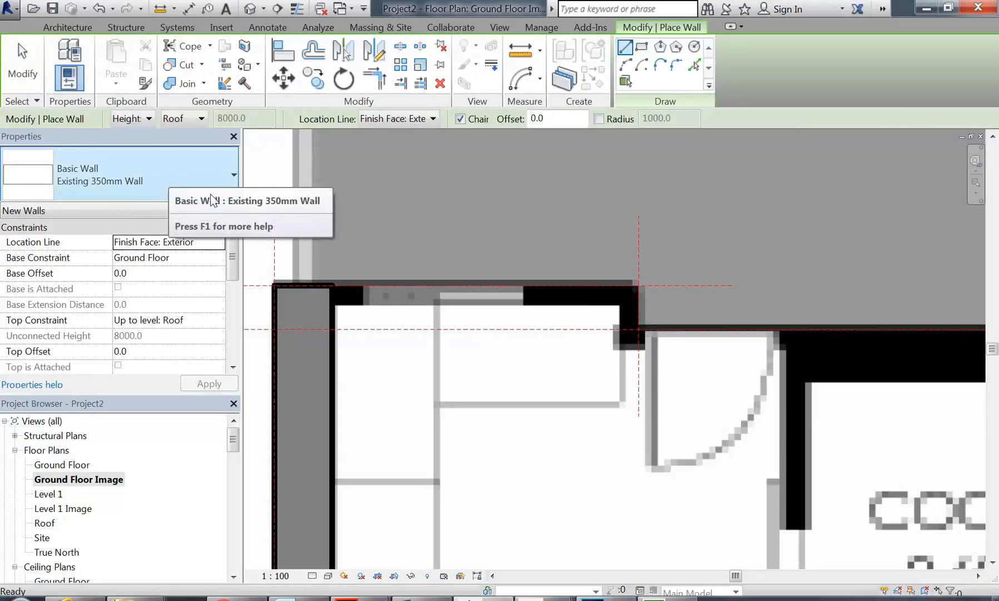
{"action": "left_click", "coordinate": [218, 211]}
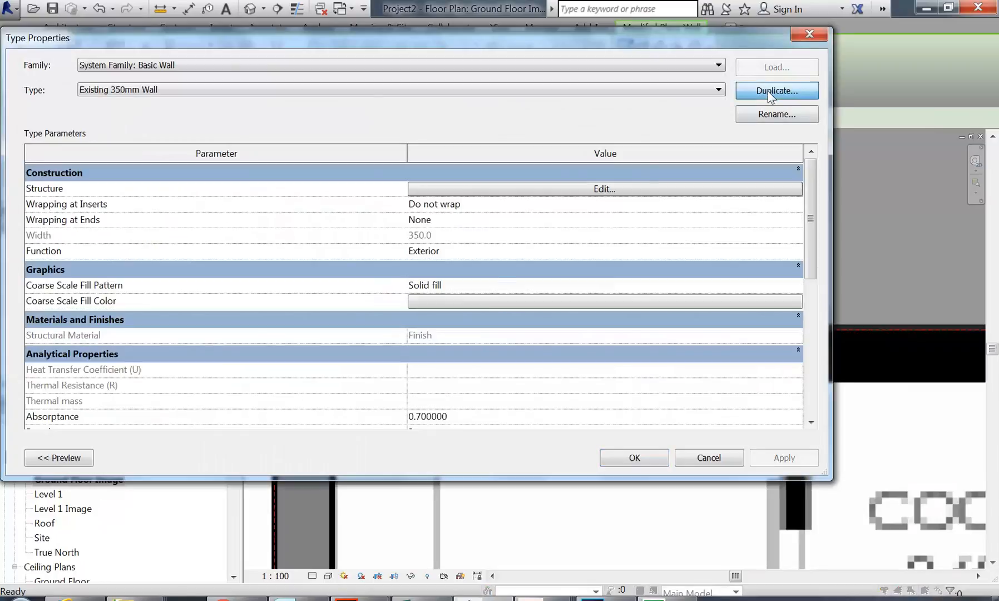
{"action": "left_click", "coordinate": [773, 90]}
{"action": "left_click_drag", "start_coordinate": [340, 239], "coordinate": [350, 239]}
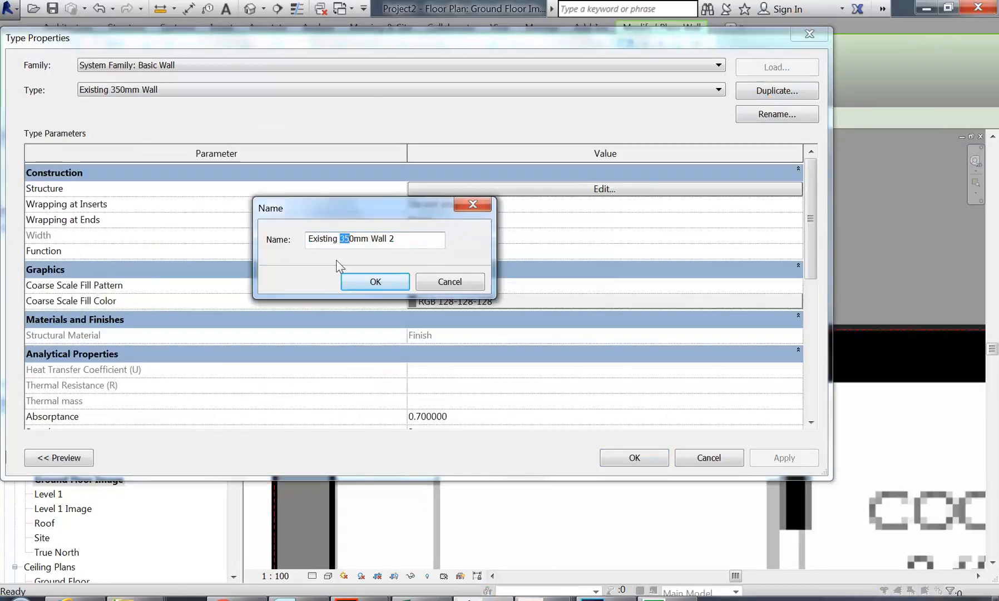
{"action": "type", "text": "12"}
{"action": "left_click", "coordinate": [395, 239]}
{"action": "left_click", "coordinate": [376, 287]}
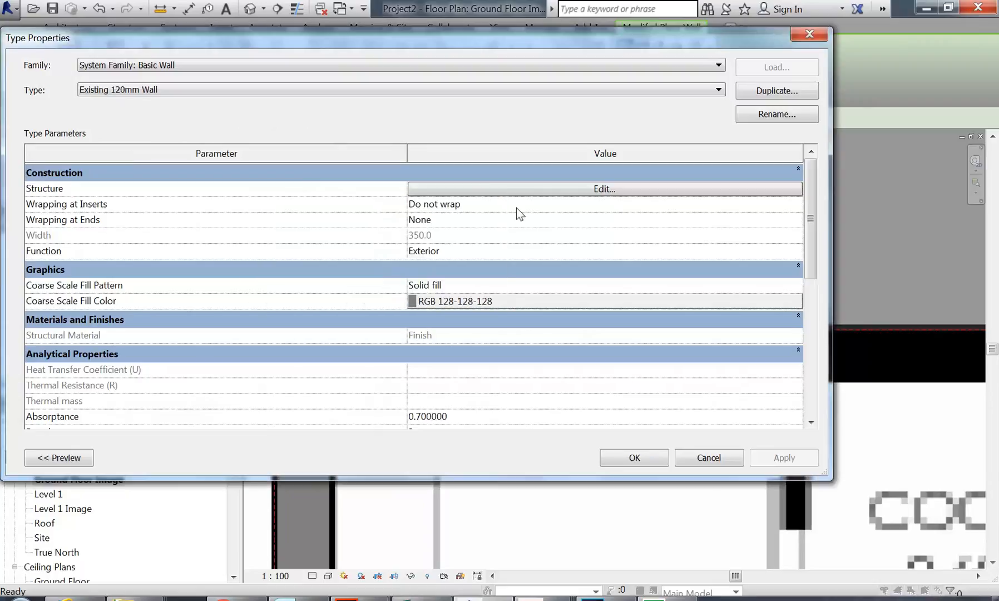
Step: Set the structure layer thickness of the Existing 120mm Wall type to 120 and accept the type properties
{"action": "left_click", "coordinate": [571, 190]}
{"action": "left_click", "coordinate": [495, 186]}
{"action": "double_click", "coordinate": [495, 187]}
{"action": "type", "text": "120"}
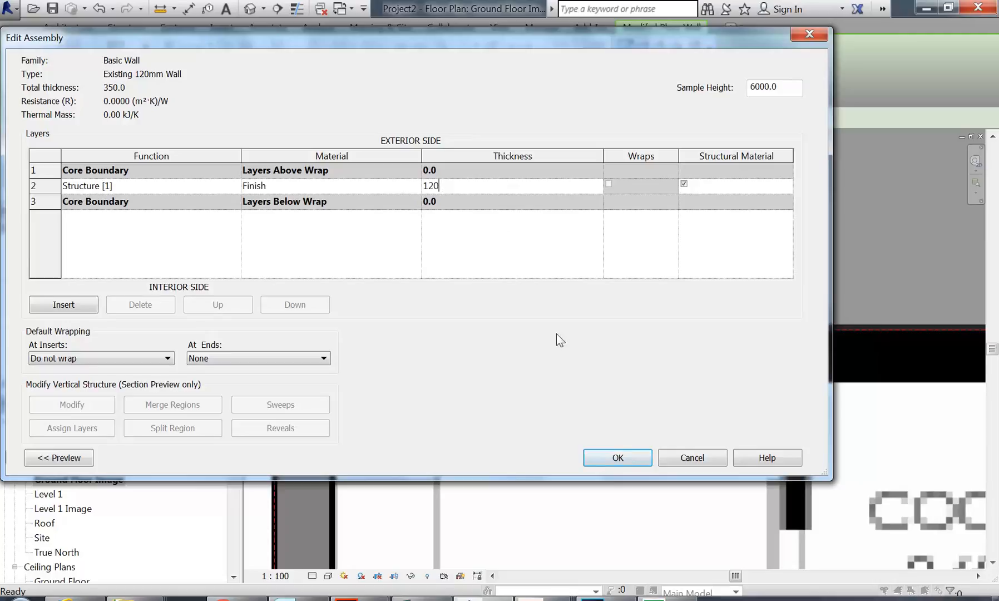
{"action": "left_click", "coordinate": [631, 458]}
{"action": "left_click", "coordinate": [635, 456]}
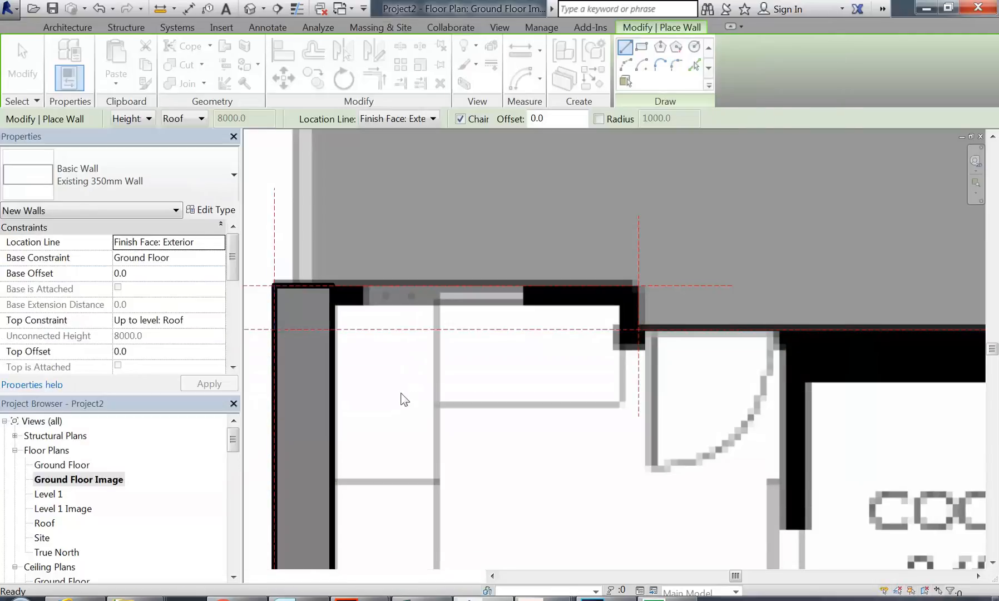
Step: Draw the 120 mm rear wall from the rear left corner along the outermost reference plane and down the 2200 step
{"action": "left_click", "coordinate": [273, 286]}
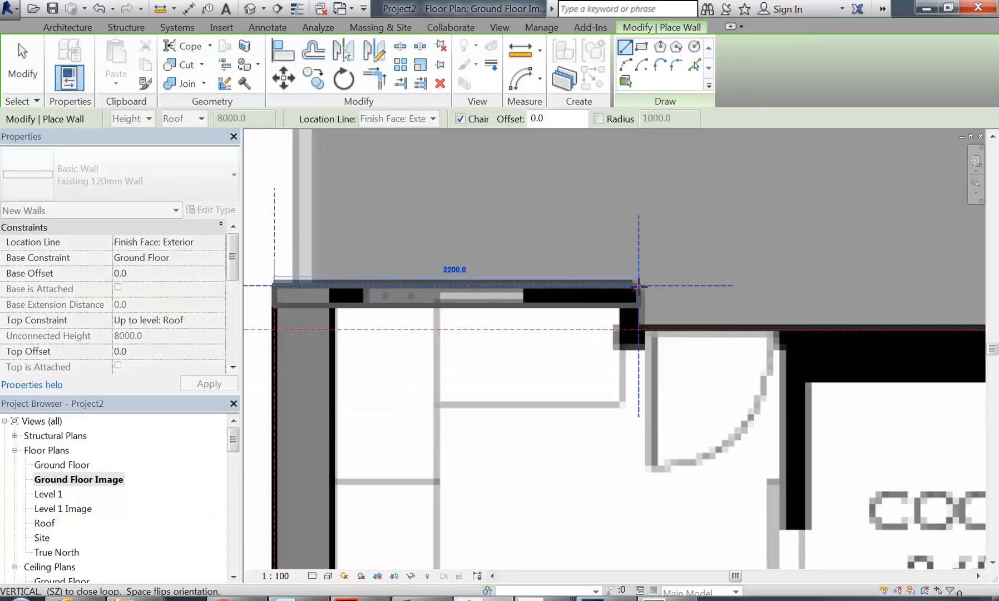
{"action": "left_click", "coordinate": [640, 286]}
{"action": "left_click", "coordinate": [639, 328]}
Step: Continue the 120 mm wall along the inner rear reference plane to the right exterior wall's corner and end the wall command
{"action": "scroll", "coordinate": [755, 322], "scroll_direction": "down", "scroll_amount": 2}
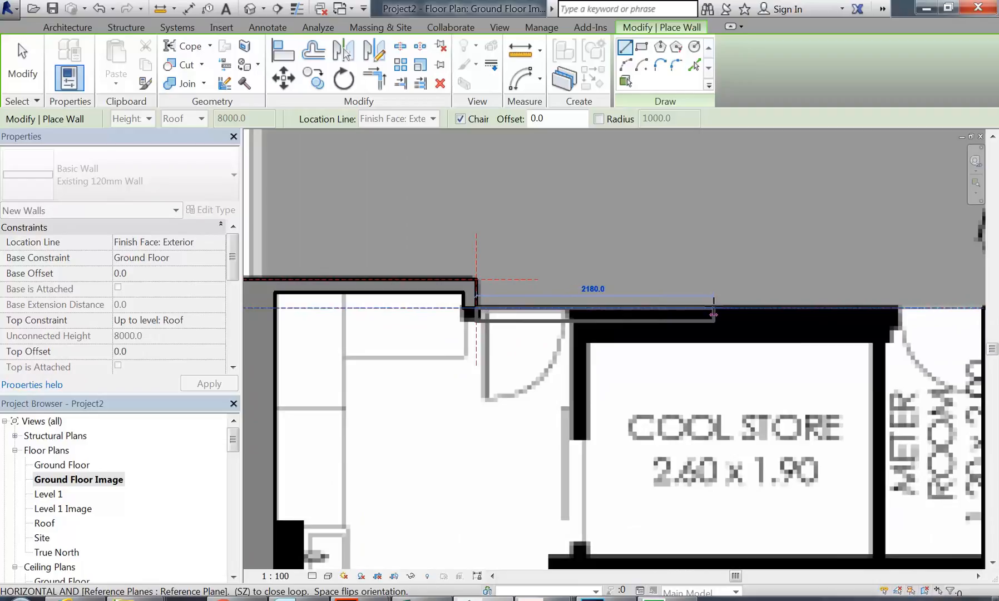
{"action": "scroll", "coordinate": [734, 305], "scroll_direction": "down", "scroll_amount": 1}
{"action": "middle_click_drag", "start_coordinate": [744, 300], "coordinate": [512, 284]}
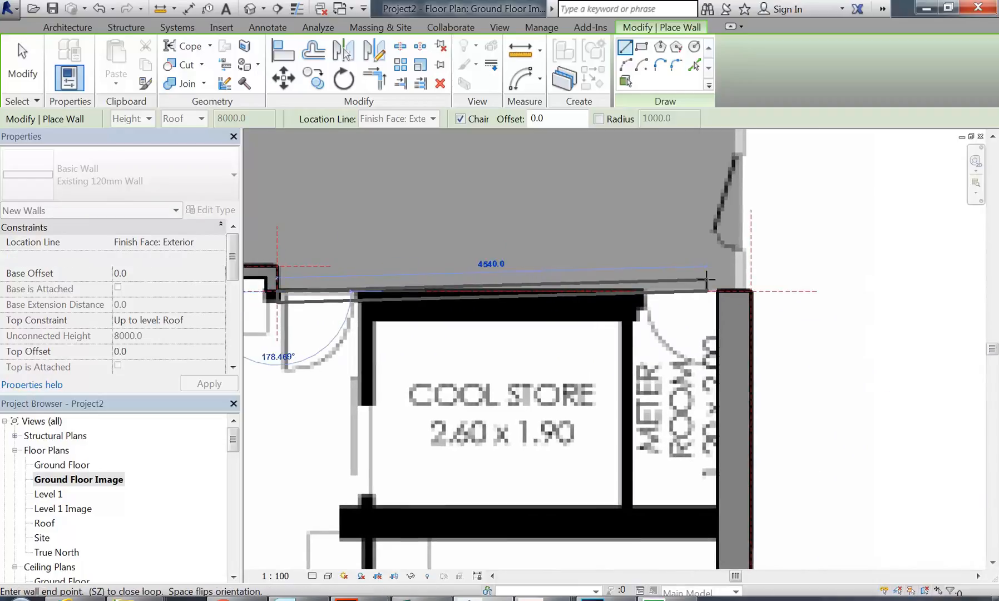
{"action": "left_click", "coordinate": [750, 290]}
{"action": "right_click", "coordinate": [558, 215]}
{"action": "left_click", "coordinate": [585, 229]}
{"action": "right_click", "coordinate": [585, 227]}
{"action": "left_click", "coordinate": [604, 237]}
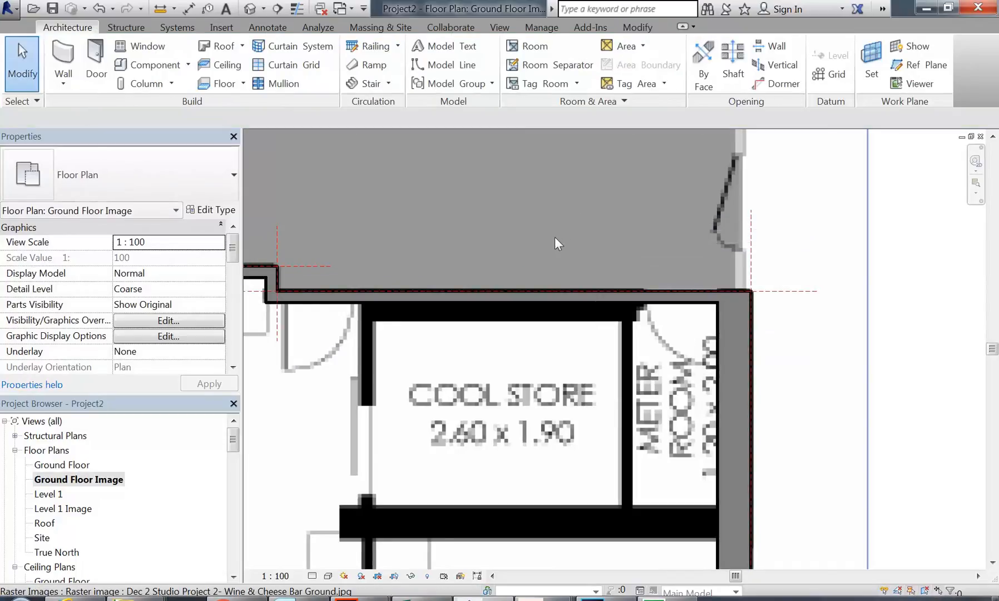
{"action": "scroll", "coordinate": [601, 222], "scroll_direction": "down", "scroll_amount": 2}
{"action": "right_click", "coordinate": [574, 225]}
{"action": "left_click", "coordinate": [585, 232]}
{"action": "left_click", "coordinate": [584, 231]}
{"action": "scroll", "coordinate": [584, 230], "scroll_direction": "up", "scroll_amount": 1}
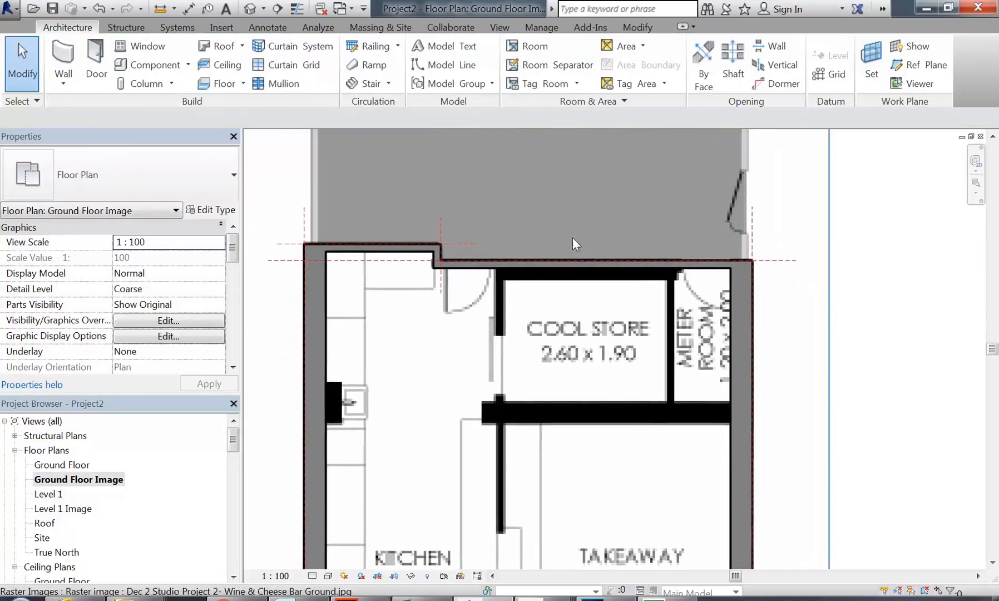
Step: Set the floor plan view's visual style to Wireframe and its detail level to Fine
{"action": "left_click", "coordinate": [328, 575]}
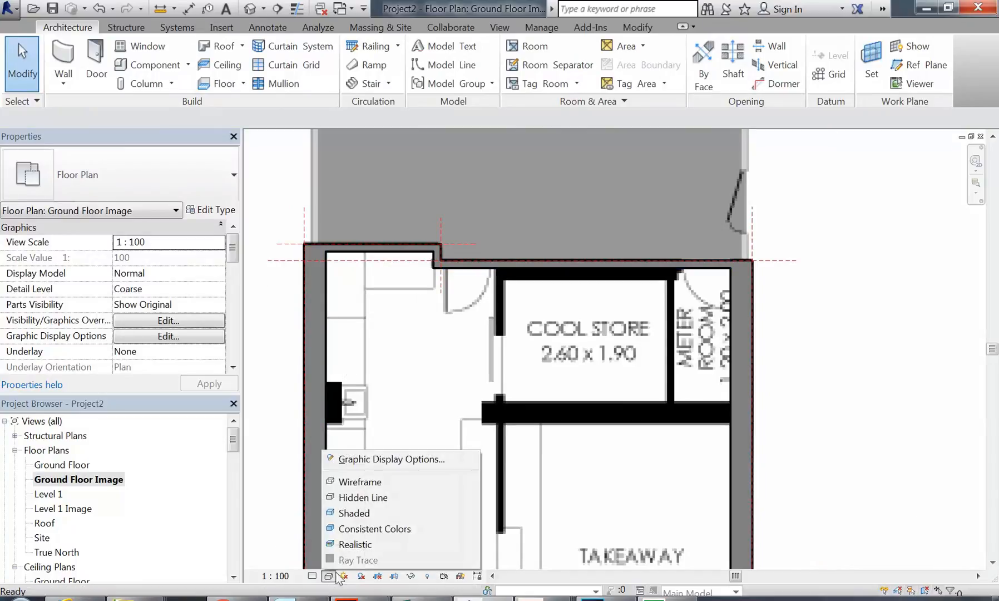
{"action": "left_click", "coordinate": [350, 487]}
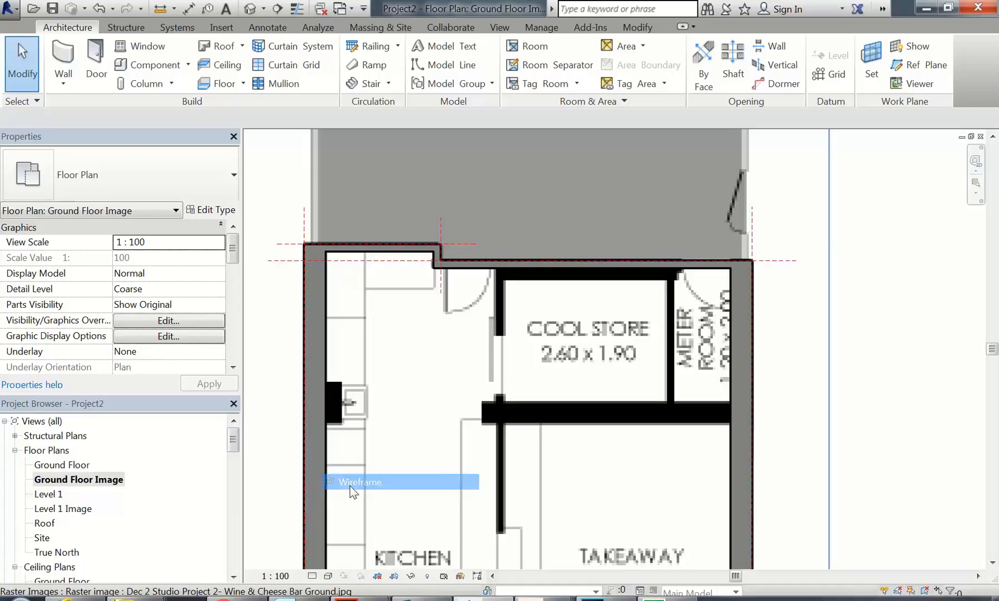
{"action": "left_click", "coordinate": [313, 576]}
{"action": "left_click", "coordinate": [325, 559]}
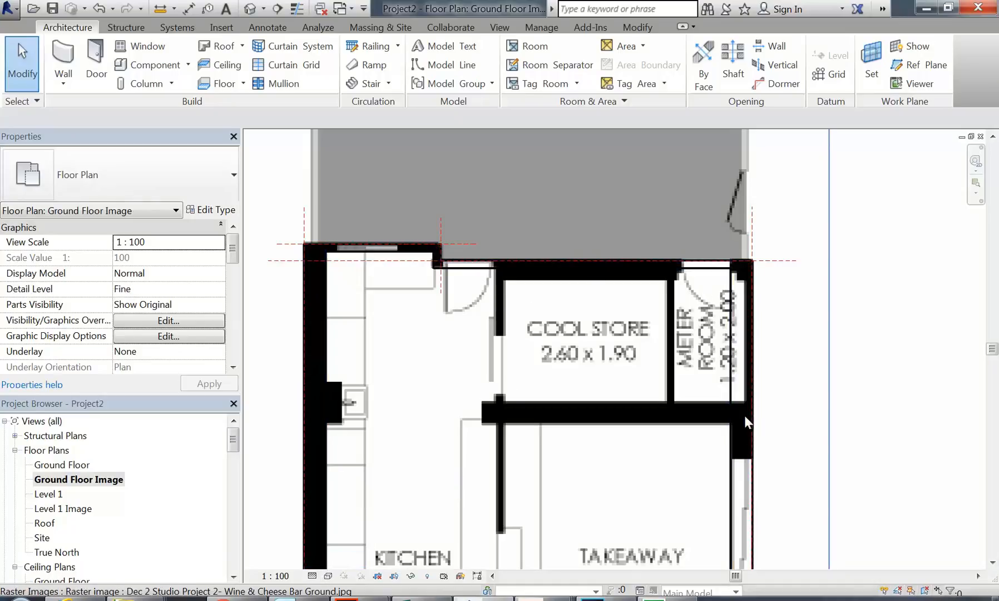
Step: Split the 120 mm rear wall at the cool store's wall beside the kitchen door
{"action": "scroll", "coordinate": [715, 240], "scroll_direction": "up", "scroll_amount": 3}
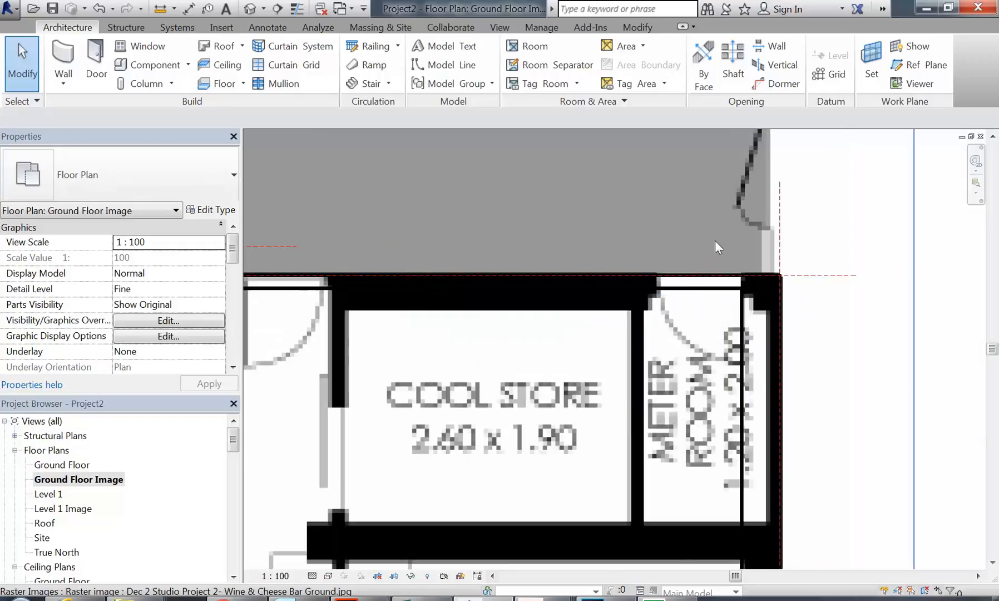
{"action": "middle_click_drag", "start_coordinate": [379, 270], "coordinate": [525, 243]}
{"action": "scroll", "coordinate": [406, 304], "scroll_direction": "up", "scroll_amount": 3}
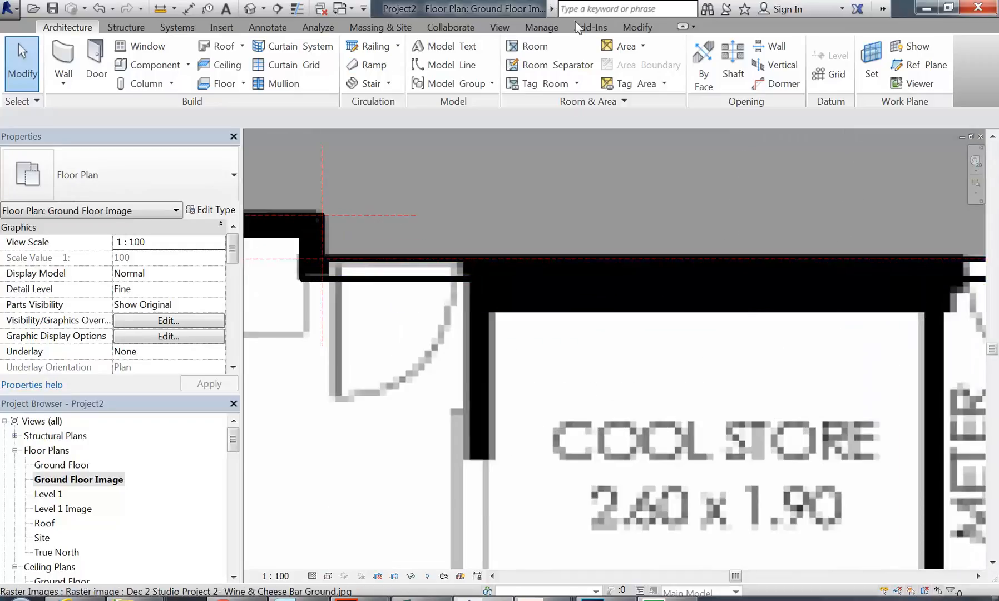
{"action": "left_click", "coordinate": [638, 29]}
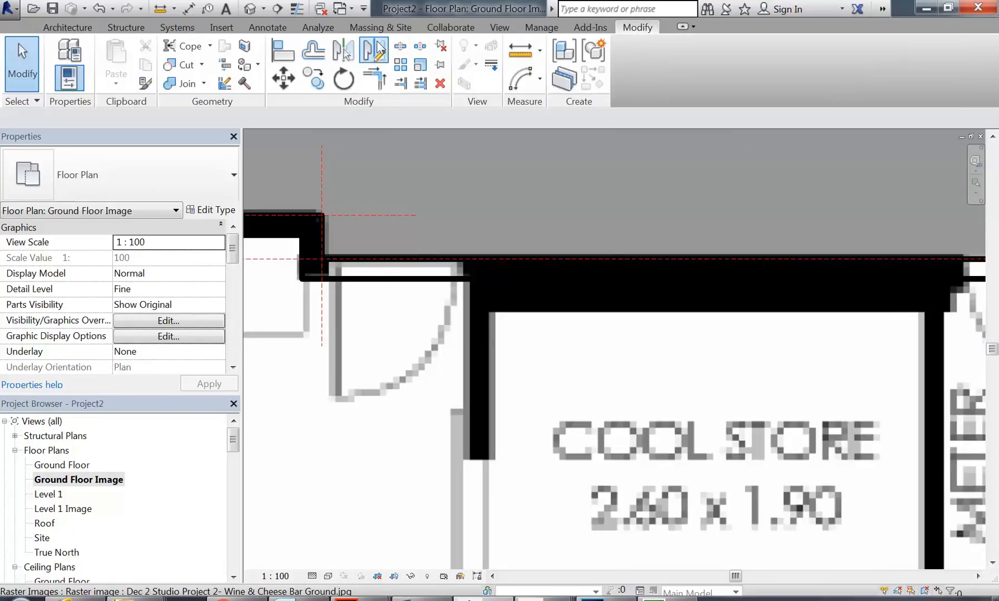
{"action": "left_click", "coordinate": [400, 46]}
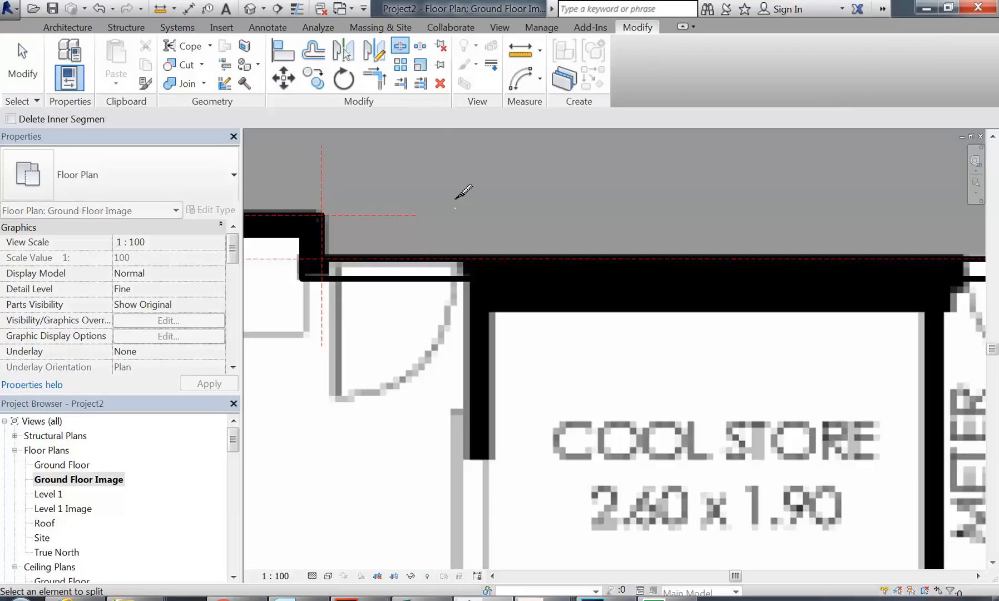
{"action": "left_click", "coordinate": [473, 264]}
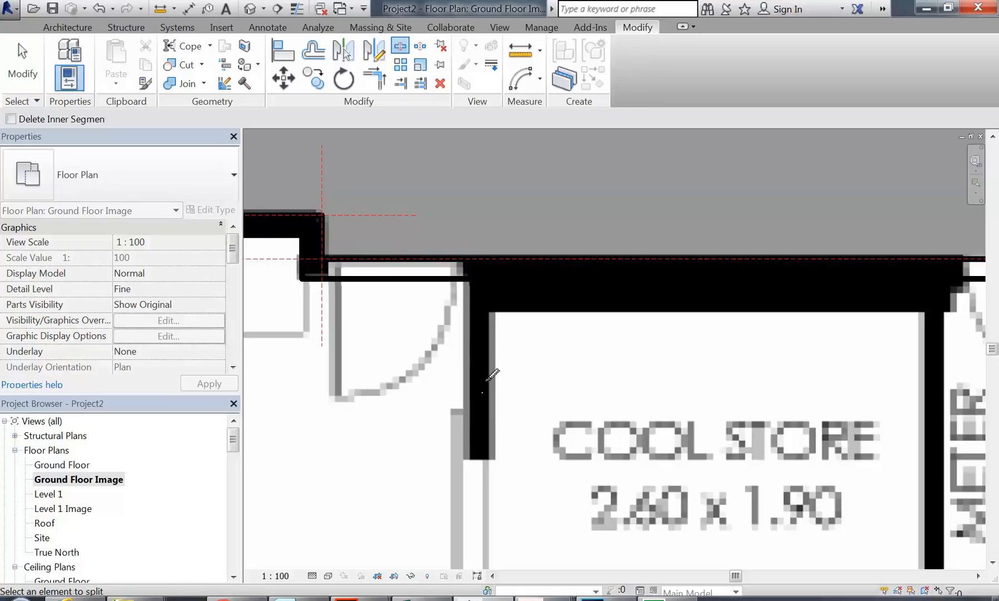
{"action": "key", "text": "Escape"}
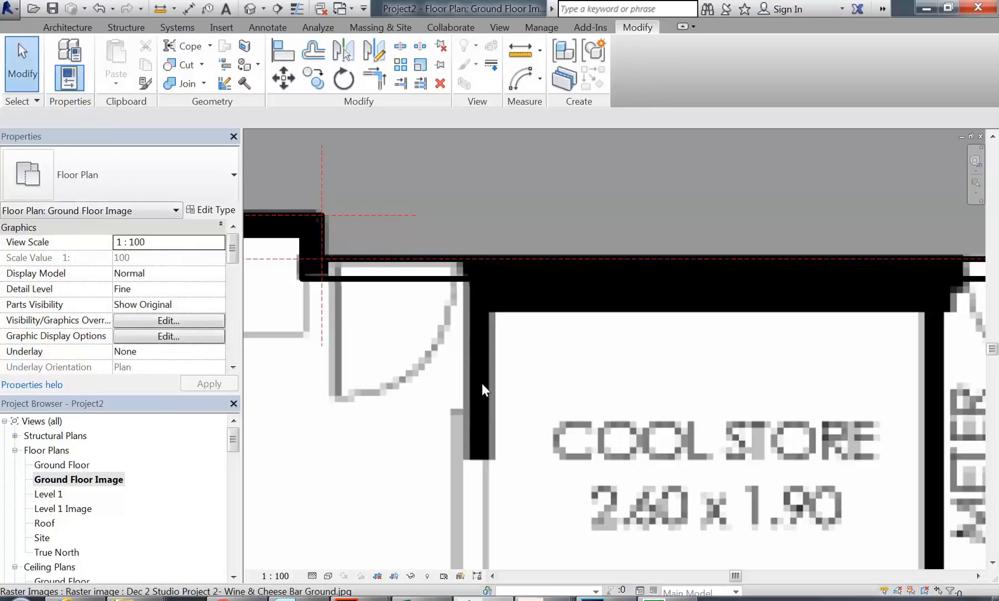
Step: Change the rear wall segment behind the cool store and meter room to the Existing 350mm Wall type
{"action": "left_click", "coordinate": [511, 286]}
{"action": "scroll", "coordinate": [510, 279], "scroll_direction": "down", "scroll_amount": 3}
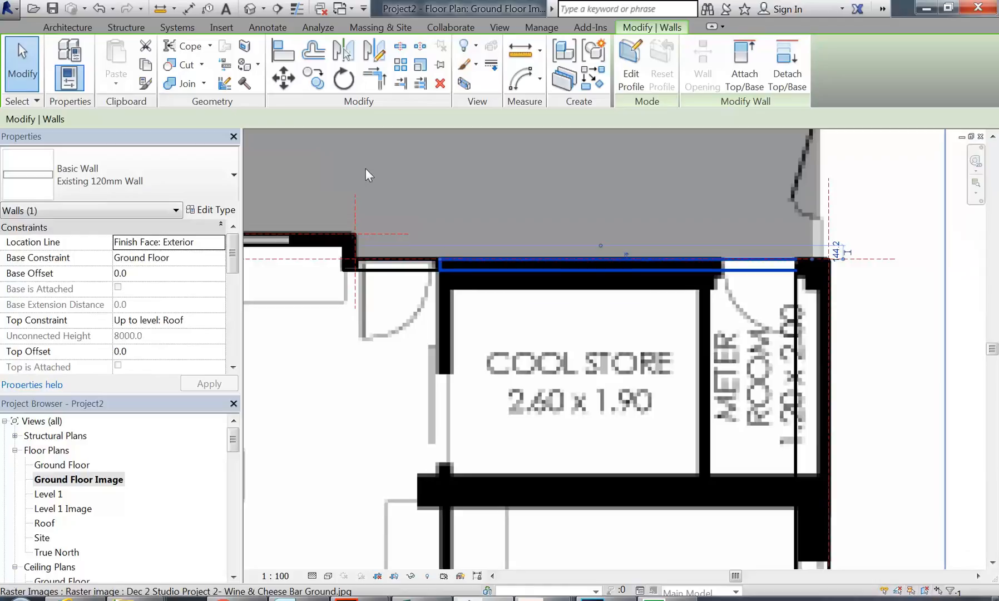
{"action": "left_click", "coordinate": [188, 181]}
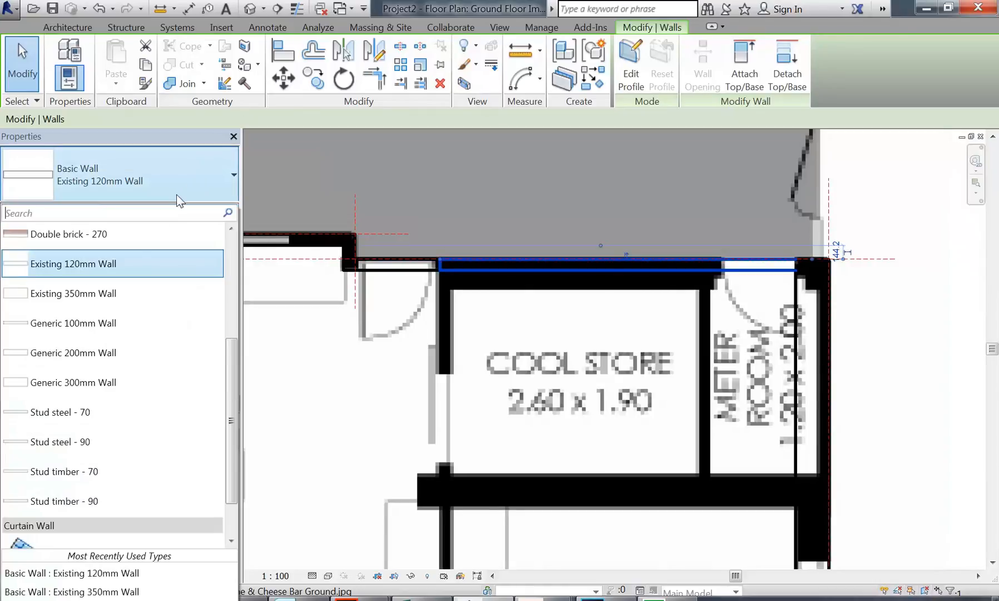
{"action": "left_click", "coordinate": [97, 295]}
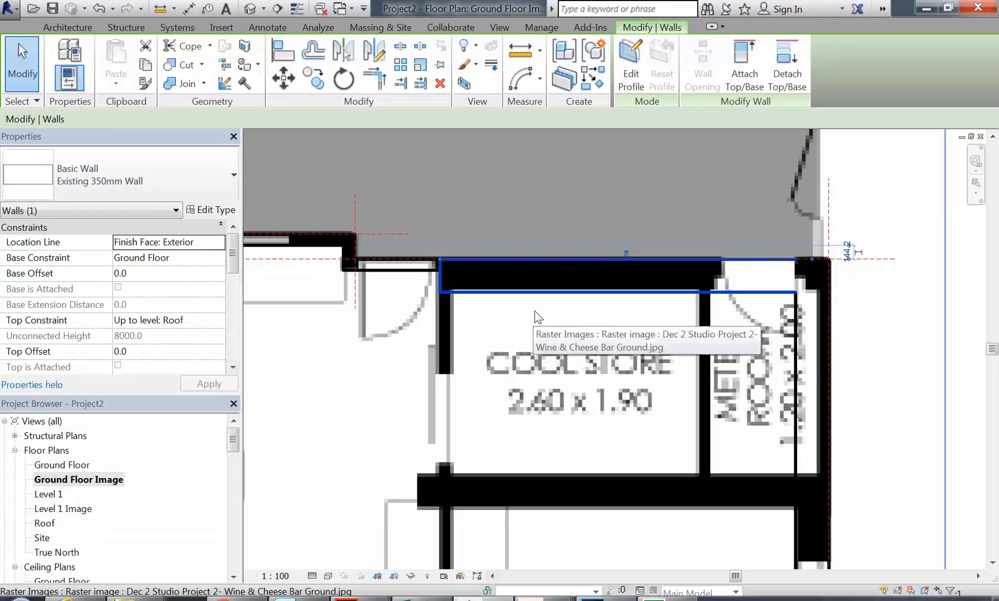
Step: Measure the thickness of the cool store's rear wall on the floor image
{"action": "scroll", "coordinate": [482, 290], "scroll_direction": "up", "scroll_amount": 4}
{"action": "scroll", "coordinate": [483, 290], "scroll_direction": "up", "scroll_amount": 1}
{"action": "scroll", "coordinate": [482, 290], "scroll_direction": "down", "scroll_amount": 2}
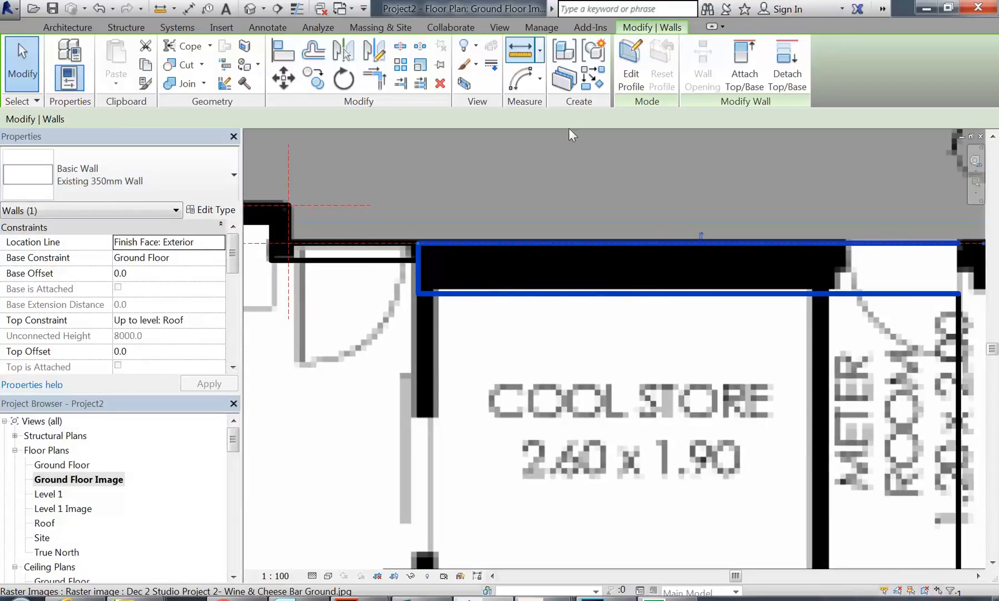
{"action": "left_click", "coordinate": [520, 50]}
{"action": "left_click", "coordinate": [660, 290]}
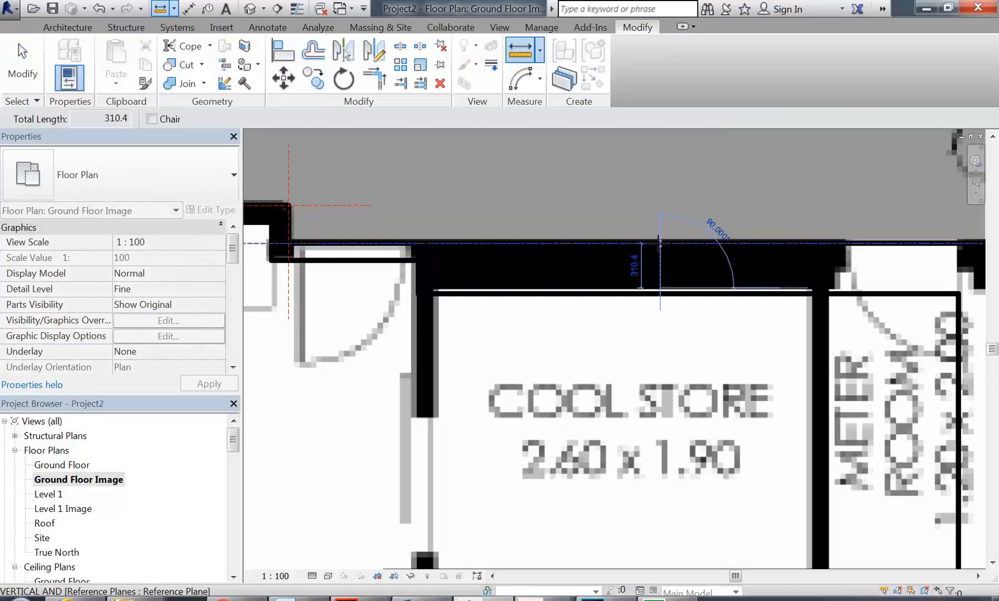
{"action": "left_click", "coordinate": [660, 243]}
{"action": "key", "text": "Escape"}
{"action": "key", "text": "Escape"}
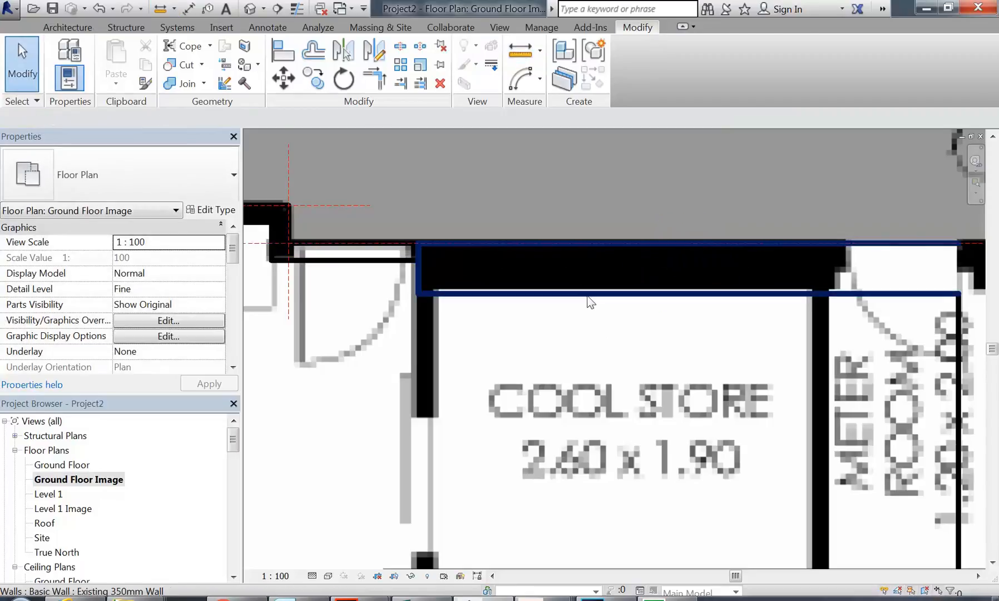
Step: Select the rear wall segment behind the cool store and duplicate its type as Existing 300mm Wall
{"action": "left_click", "coordinate": [587, 295]}
{"action": "left_click", "coordinate": [173, 175]}
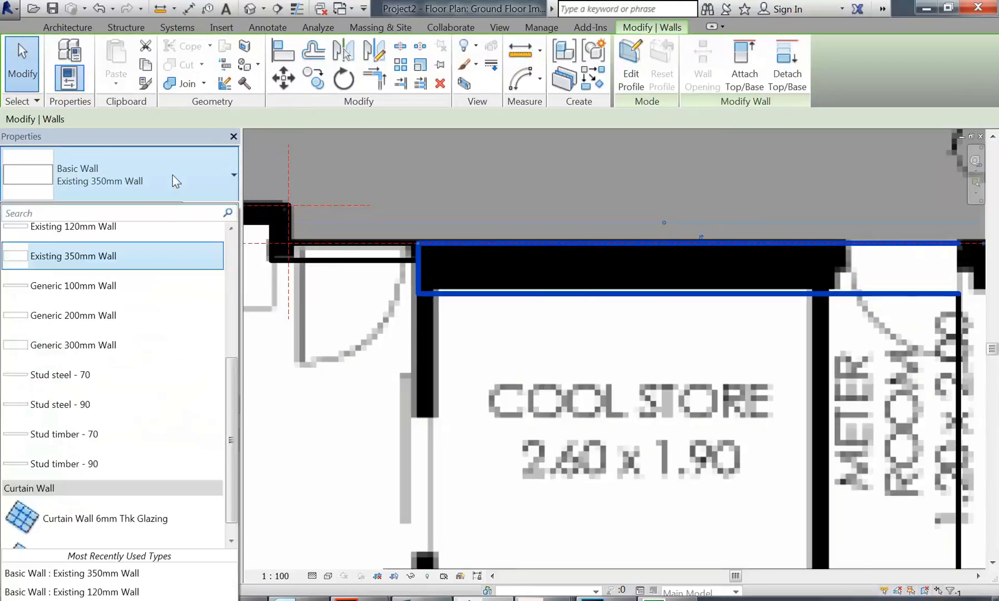
{"action": "left_click", "coordinate": [201, 173]}
{"action": "left_click", "coordinate": [211, 214]}
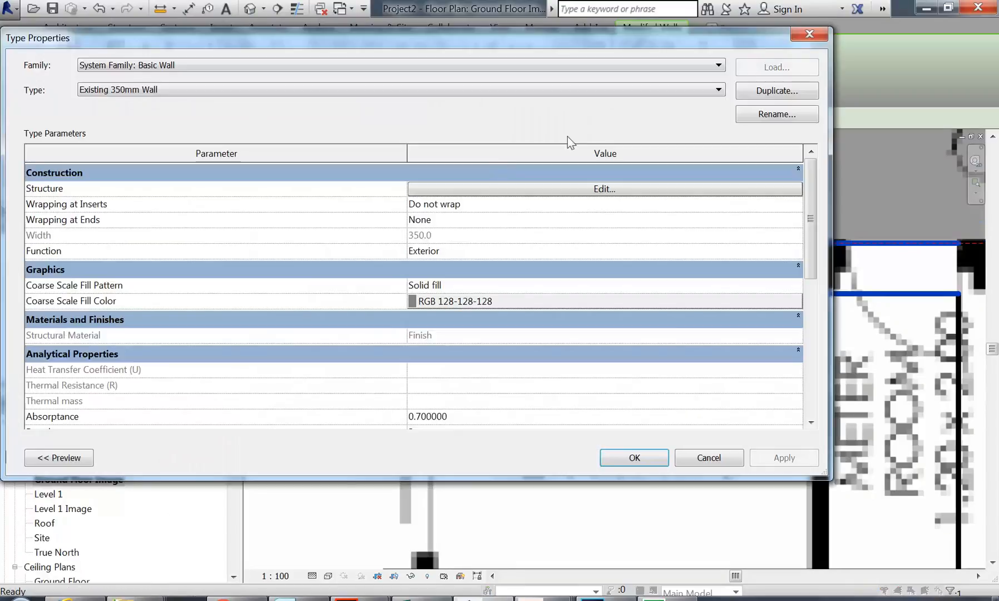
{"action": "left_click", "coordinate": [767, 91]}
{"action": "key", "text": "End"}
{"action": "key", "text": "BackSpace"}
{"action": "key", "text": "BackSpace"}
{"action": "left_click_drag", "start_coordinate": [350, 239], "coordinate": [344, 240]}
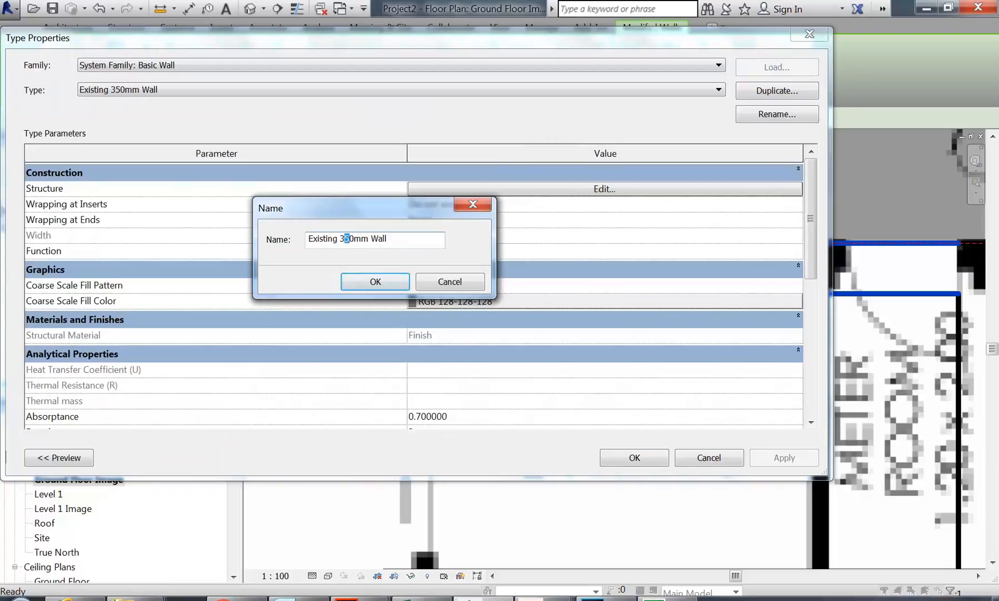
{"action": "left_click", "coordinate": [374, 282]}
Step: Set the structure layer thickness of the Existing 300mm Wall type to 300 and accept the type properties
{"action": "left_click", "coordinate": [534, 189]}
{"action": "left_click", "coordinate": [512, 186]}
{"action": "left_click", "coordinate": [428, 185]}
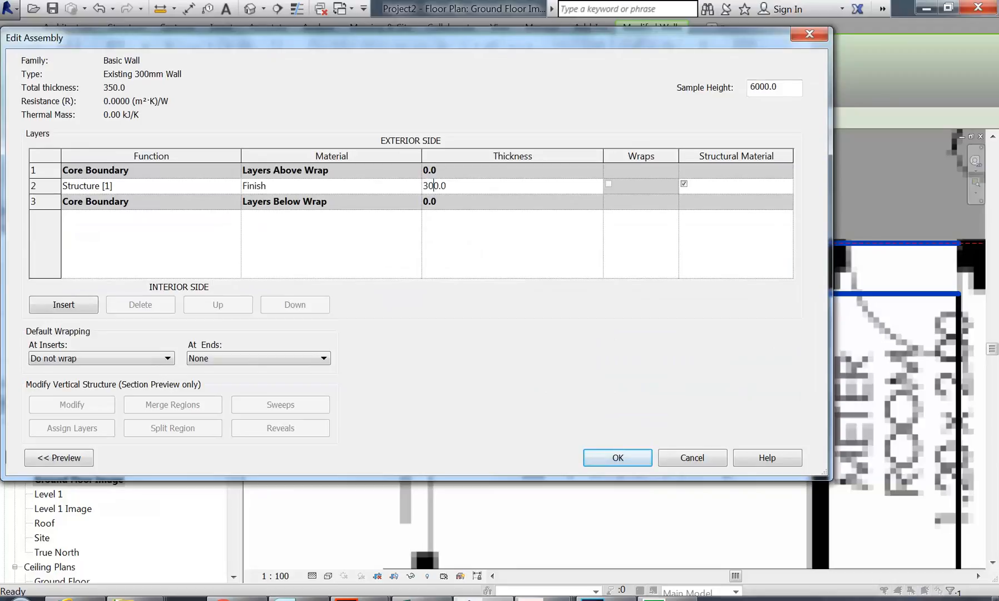
{"action": "type", "text": "0"}
{"action": "left_click", "coordinate": [618, 457]}
{"action": "left_click", "coordinate": [634, 456]}
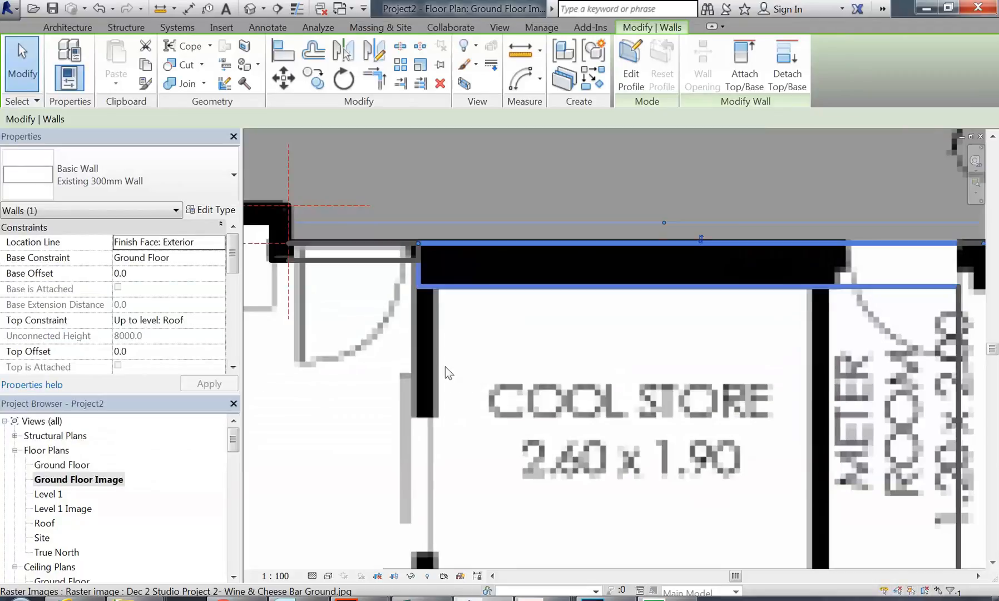
Step: Split the 350 mm side wall beside the meter room where it meets the cross wall between the meter room and takeaway
{"action": "scroll", "coordinate": [726, 346], "scroll_direction": "down", "scroll_amount": 4}
{"action": "middle_click_drag", "start_coordinate": [726, 346], "coordinate": [431, 227]}
{"action": "scroll", "coordinate": [635, 405], "scroll_direction": "up", "scroll_amount": 2}
{"action": "middle_click_drag", "start_coordinate": [535, 319], "coordinate": [586, 405]}
{"action": "scroll", "coordinate": [581, 362], "scroll_direction": "up", "scroll_amount": 1}
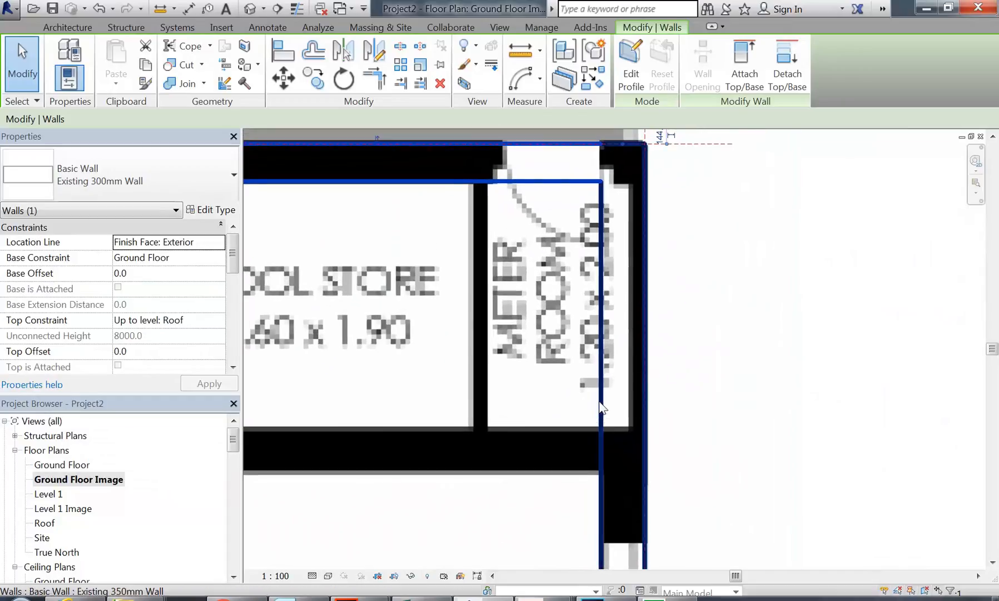
{"action": "left_click", "coordinate": [400, 46]}
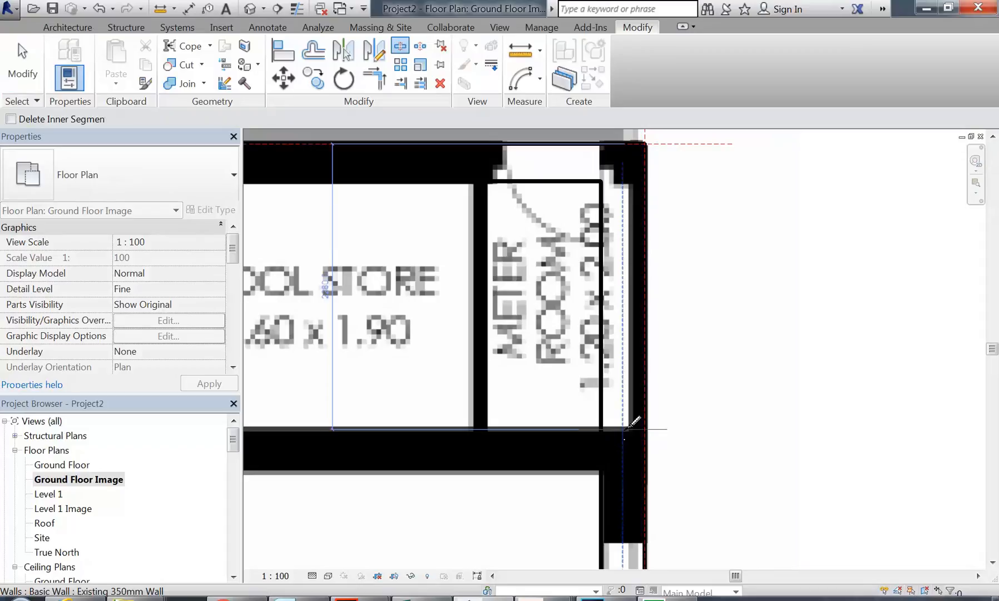
{"action": "left_click", "coordinate": [629, 428]}
{"action": "key", "text": "Escape"}
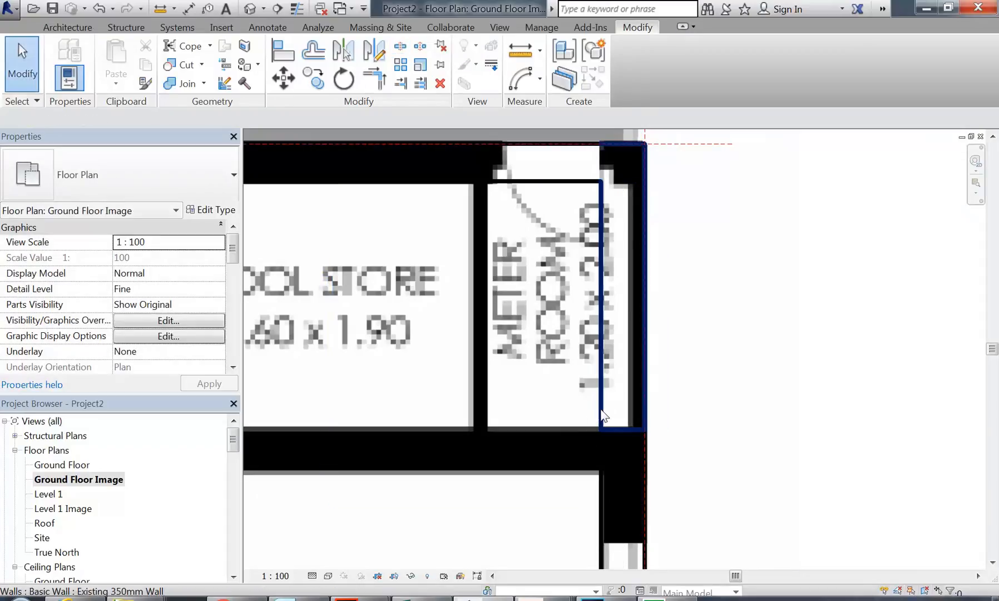
Step: Change the side wall segment beside the meter room to the Existing 120mm Wall type
{"action": "left_click", "coordinate": [602, 416]}
{"action": "left_click", "coordinate": [136, 175]}
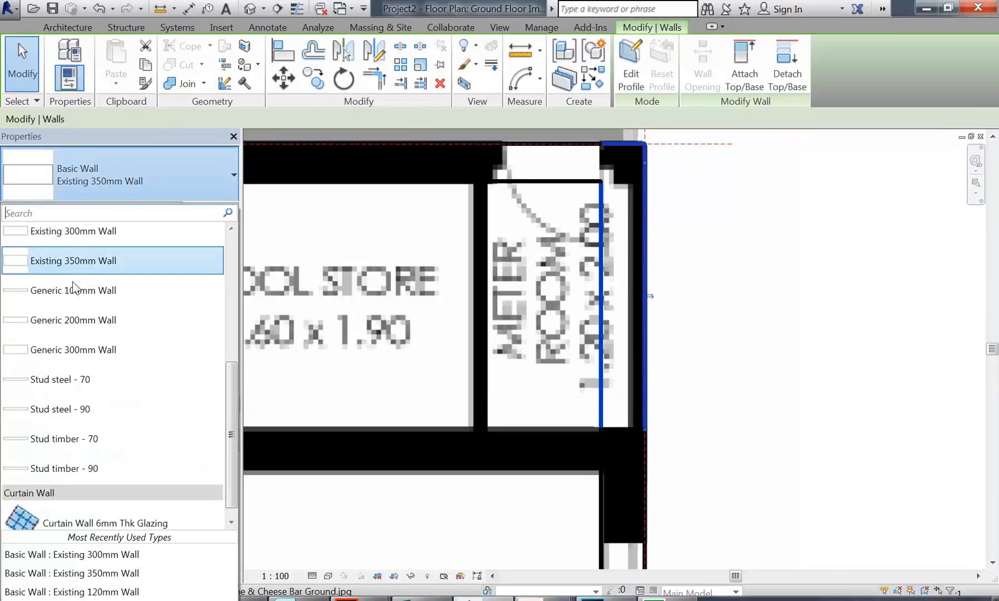
{"action": "scroll", "coordinate": [78, 317], "scroll_direction": "up", "scroll_amount": 2}
{"action": "left_click", "coordinate": [75, 316]}
{"action": "scroll", "coordinate": [583, 399], "scroll_direction": "down", "scroll_amount": 2}
{"action": "middle_click_drag", "start_coordinate": [551, 379], "coordinate": [685, 357]}
{"action": "key", "text": "Escape"}
Step: Review the exterior walls along the whole ground floor plan, and inspect the building shell in the default 3D view
{"action": "scroll", "coordinate": [685, 357], "scroll_direction": "down", "scroll_amount": 5}
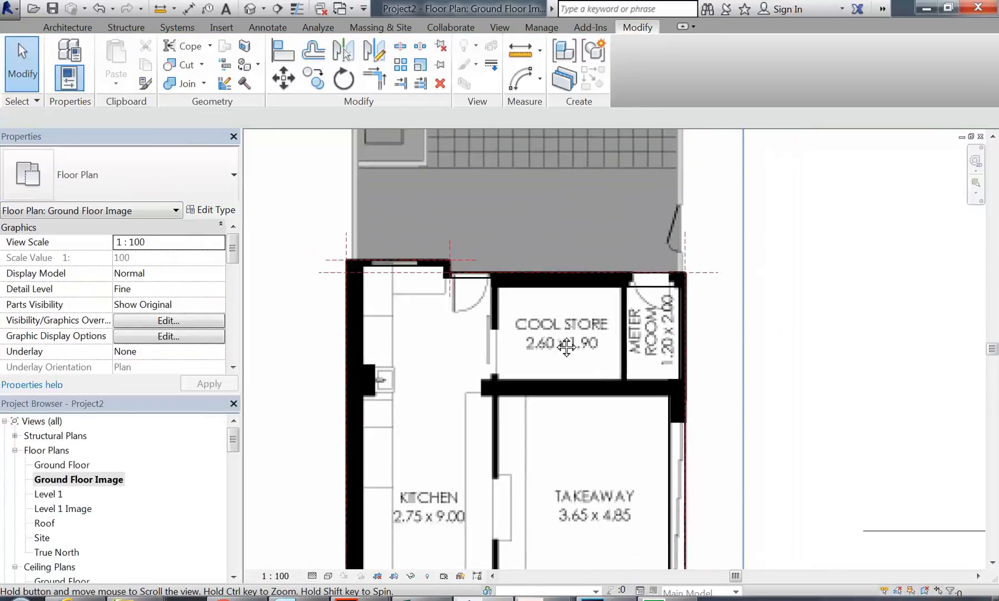
{"action": "scroll", "coordinate": [543, 447], "scroll_direction": "up", "scroll_amount": 1}
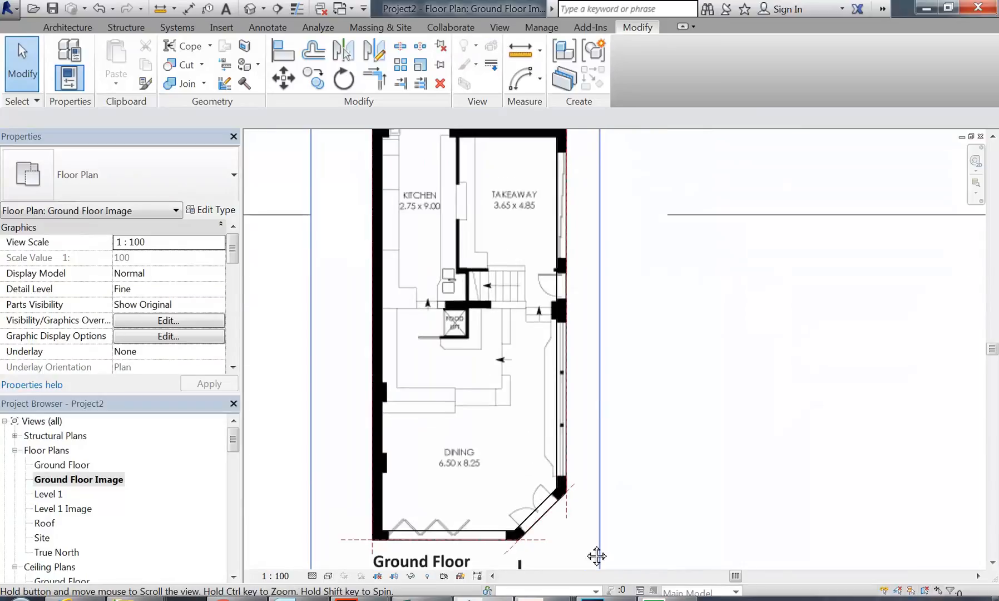
{"action": "middle_click_drag", "start_coordinate": [544, 446], "coordinate": [588, 549]}
{"action": "middle_click_drag", "start_coordinate": [542, 337], "coordinate": [549, 240]}
{"action": "scroll", "coordinate": [534, 305], "scroll_direction": "down", "scroll_amount": 1}
{"action": "left_click", "coordinate": [250, 9]}
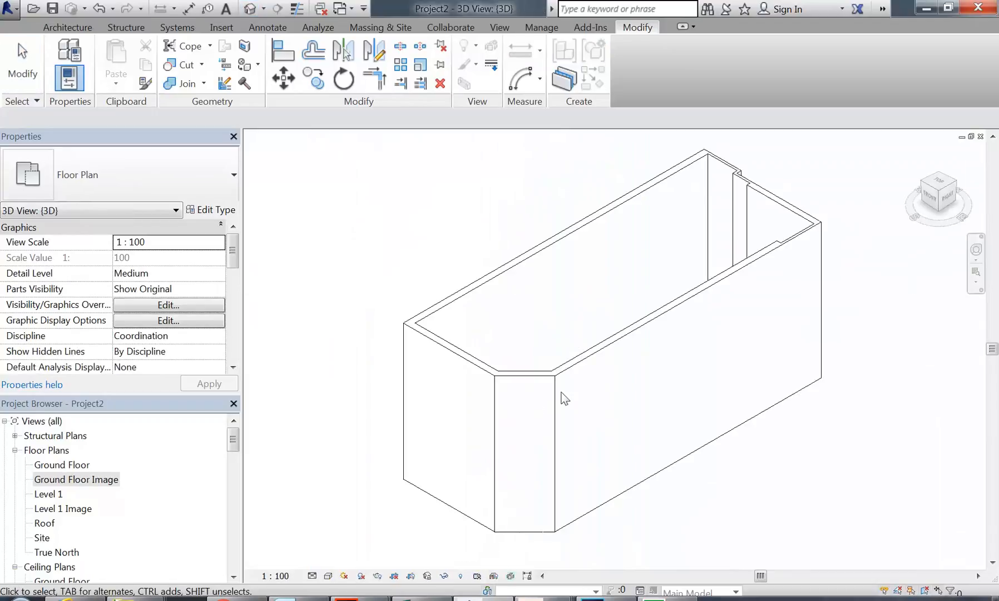
{"action": "middle_click_drag", "start_coordinate": [448, 408], "coordinate": [723, 396], "text": "shift"}
{"action": "middle_click_drag", "start_coordinate": [477, 217], "coordinate": [442, 262]}
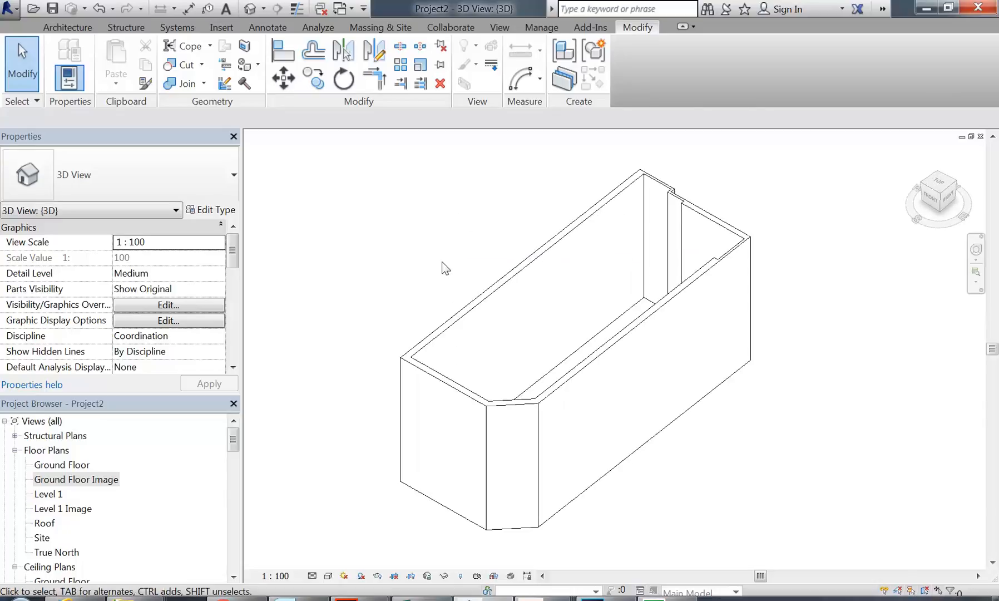